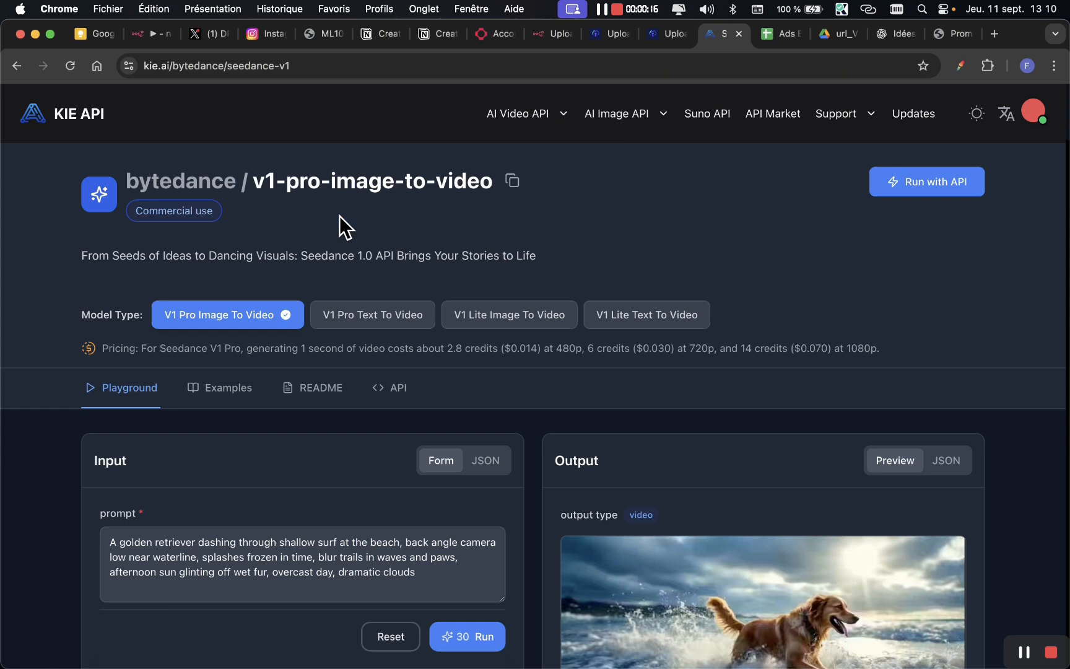
Review the v1-pro-image-to-video playground inputs, video settings, examples and README on the KIE API page.
{"action": "scroll", "coordinate": [437, 388], "scroll_direction": "down", "scroll_amount": 1}
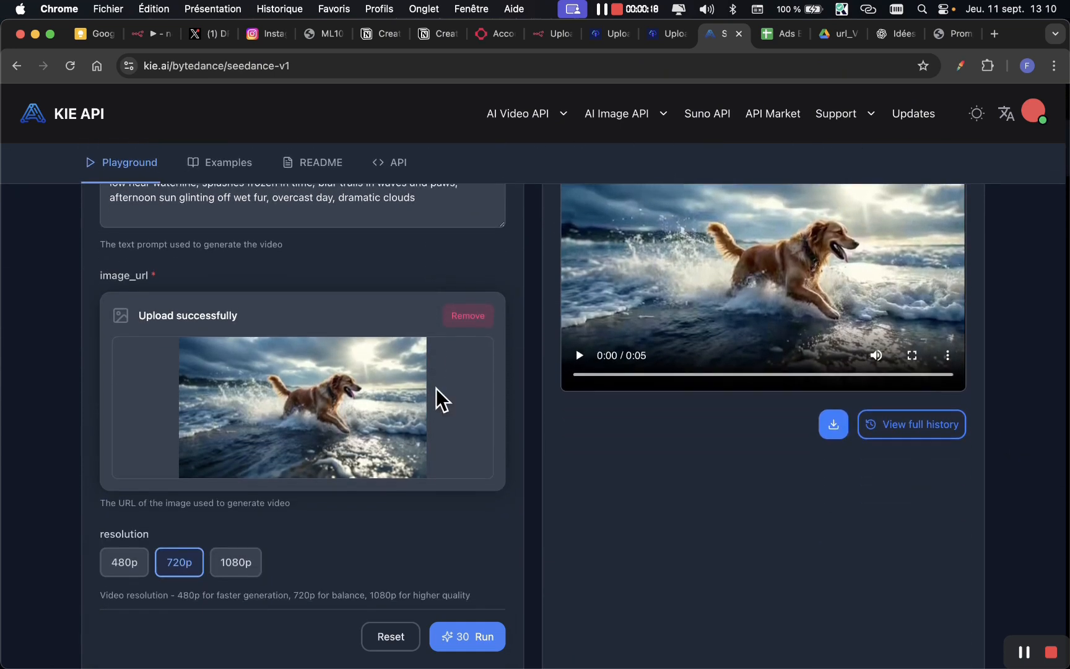
{"action": "key", "text": "alt+Tab"}
{"action": "mouse_move", "coordinate": [337, 357]}
{"action": "left_mouse_down"}
{"action": "mouse_move", "coordinate": [454, 195]}
{"action": "mouse_move", "coordinate": [723, 279]}
{"action": "left_mouse_up"}
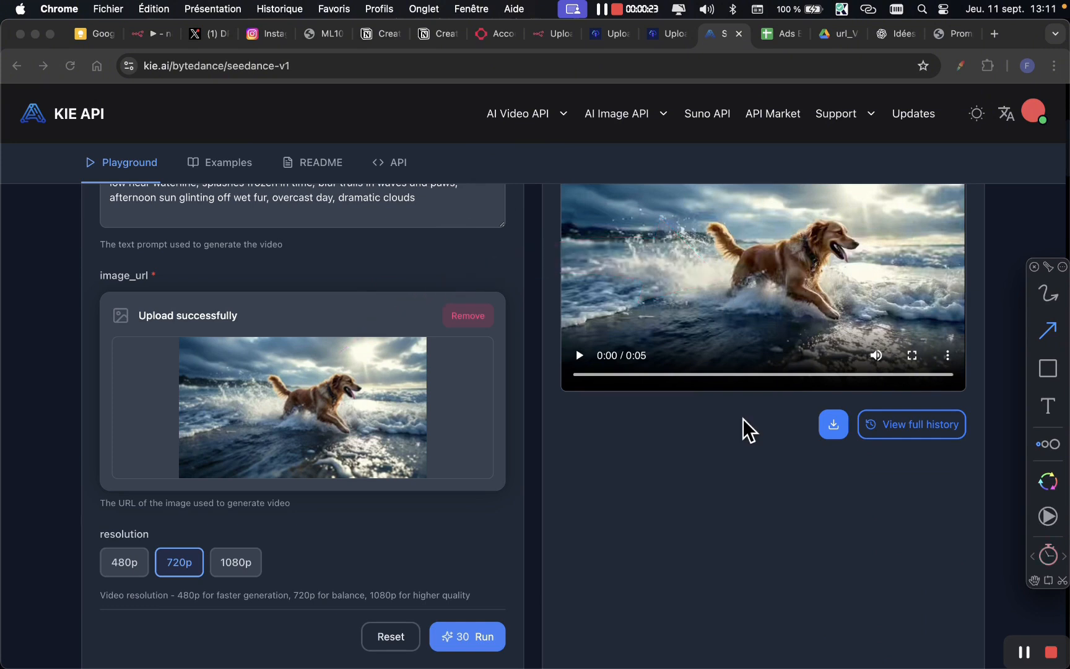
{"action": "left_click", "coordinate": [691, 442]}
{"action": "scroll", "coordinate": [691, 441], "scroll_direction": "down", "scroll_amount": 5}
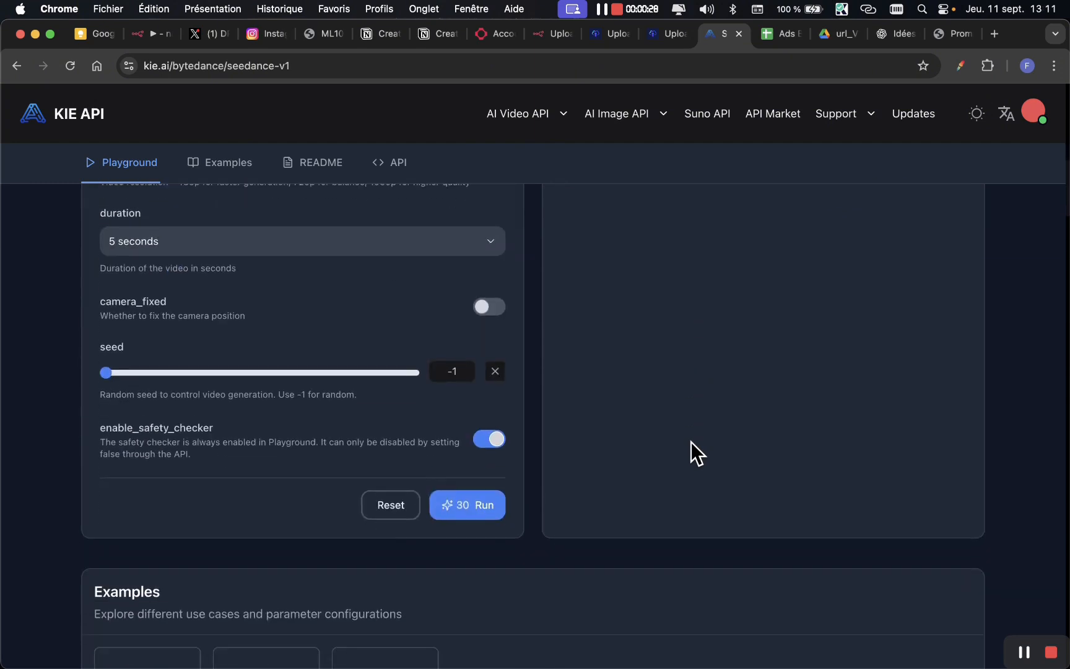
{"action": "scroll", "coordinate": [691, 442], "scroll_direction": "down", "scroll_amount": 15}
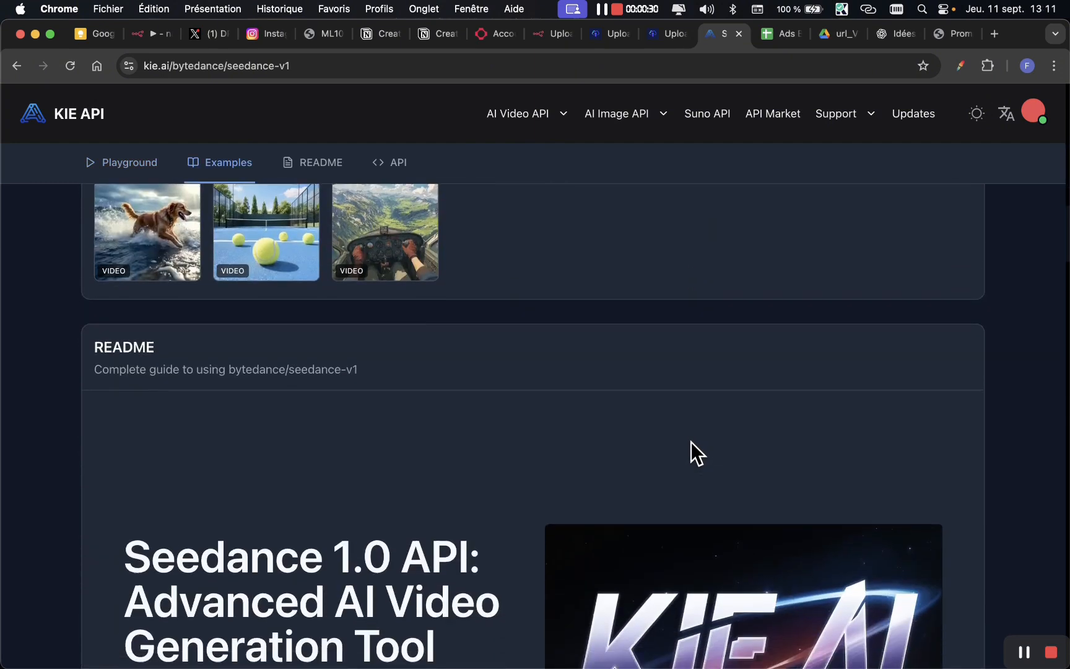
{"action": "scroll", "coordinate": [690, 442], "scroll_direction": "down", "scroll_amount": 5}
{"action": "scroll", "coordinate": [691, 442], "scroll_direction": "up", "scroll_amount": 20}
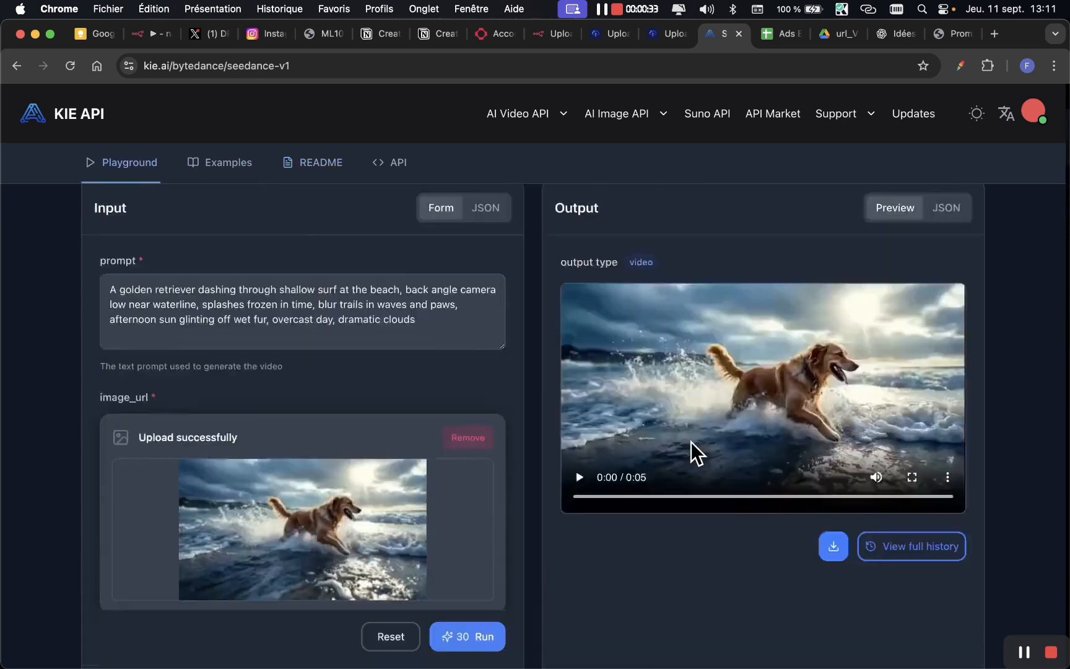
Switch to the n8n workflow and open the Seedance: Generate Video from Image node's request body in the full expression editor.
{"action": "left_click", "coordinate": [139, 33]}
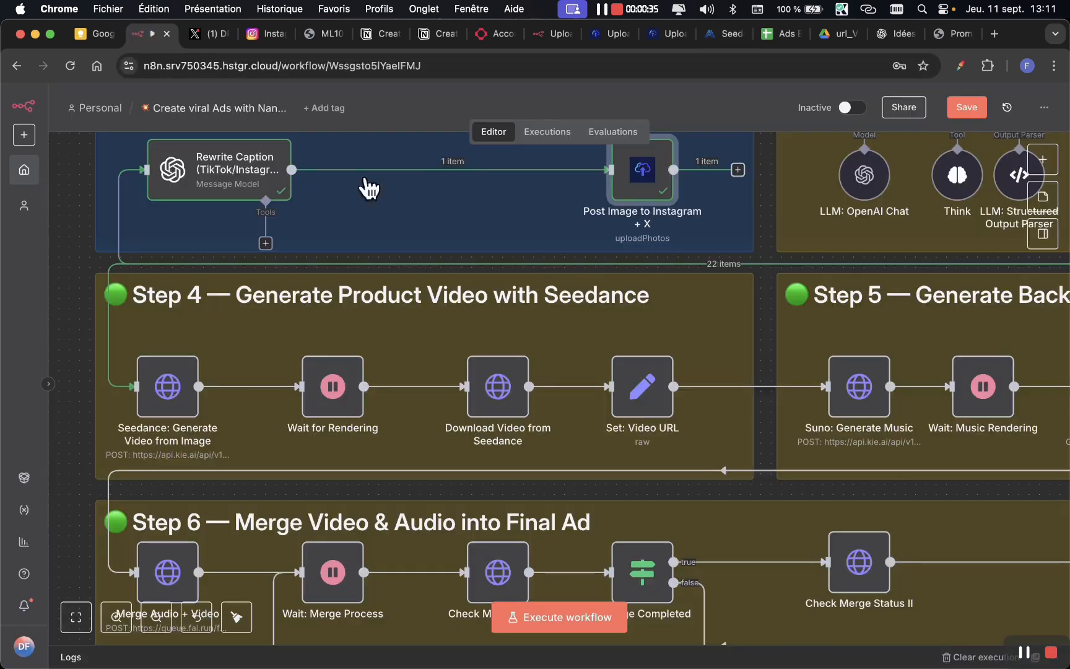
{"action": "right_click", "coordinate": [166, 388]}
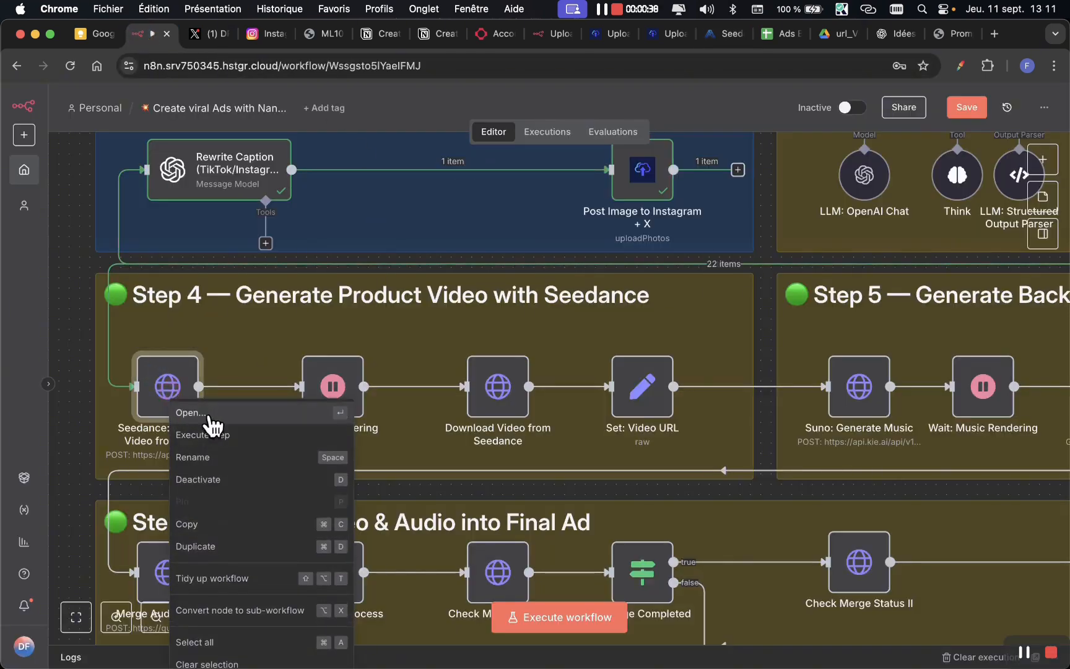
{"action": "left_click", "coordinate": [210, 413]}
{"action": "scroll", "coordinate": [555, 439], "scroll_direction": "down", "scroll_amount": 5}
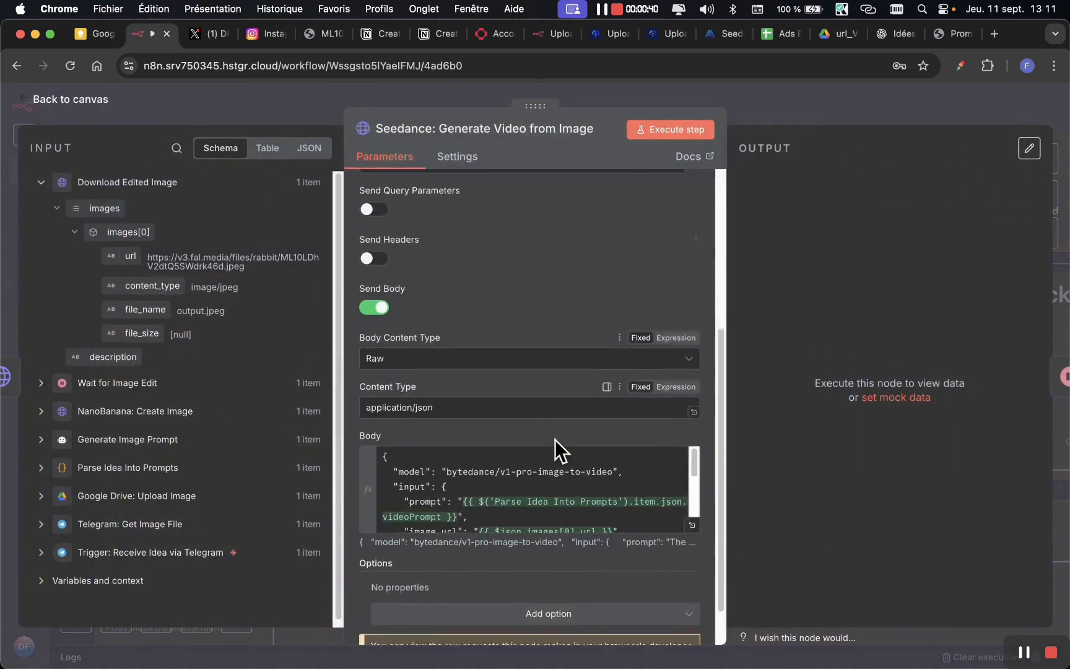
{"action": "scroll", "coordinate": [555, 438], "scroll_direction": "down", "scroll_amount": 2}
{"action": "left_click", "coordinate": [691, 487]}
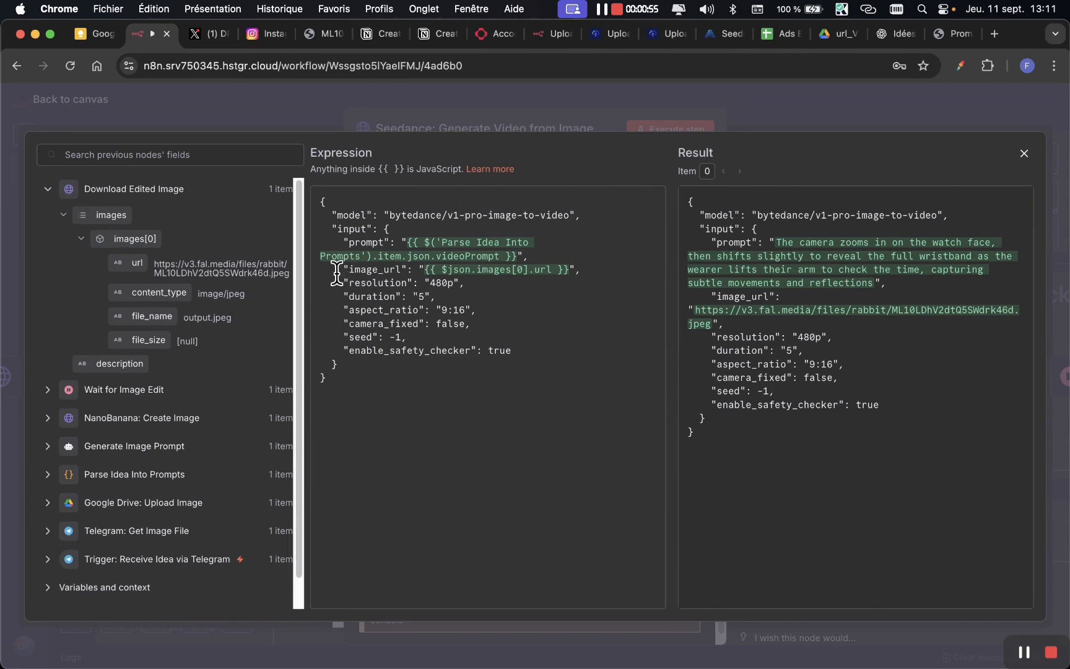
Review the resolution and aspect ratio in the request body, set the duration to "8", and close the expression editor.
{"action": "left_click_drag", "start_coordinate": [338, 282], "coordinate": [497, 294]}
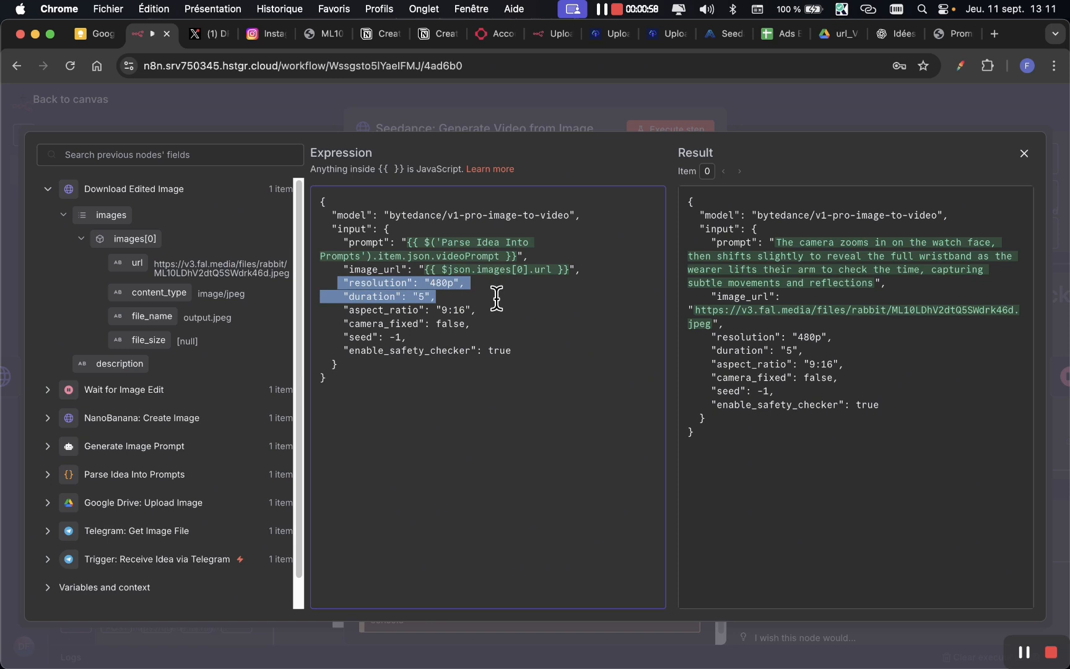
{"action": "left_click", "coordinate": [422, 297]}
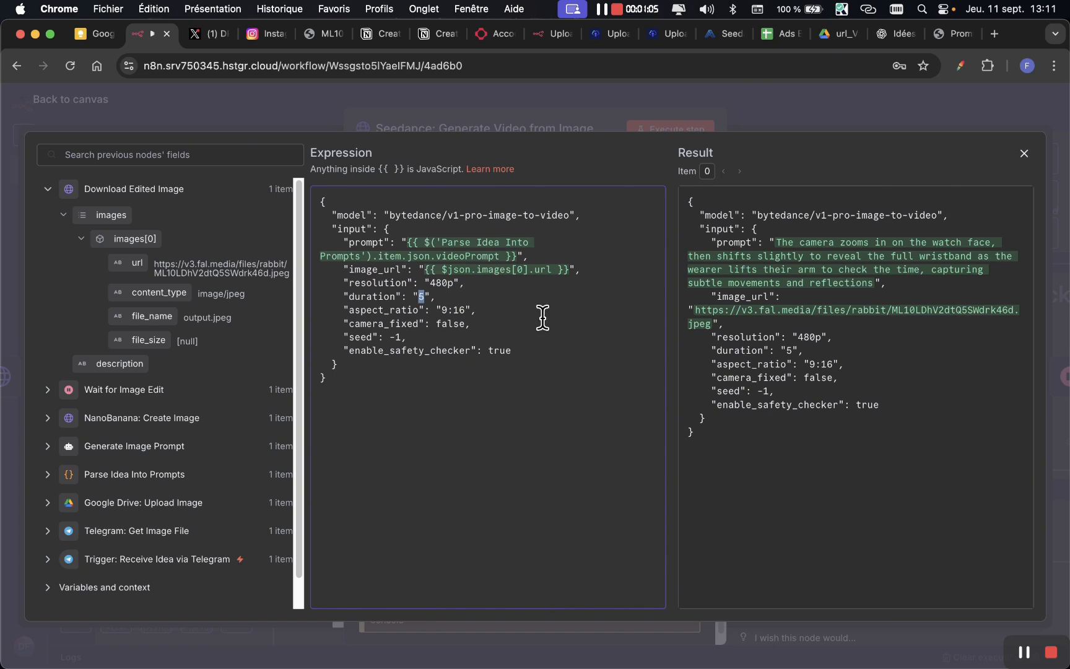
{"action": "left_click_drag", "start_coordinate": [363, 307], "coordinate": [497, 308]}
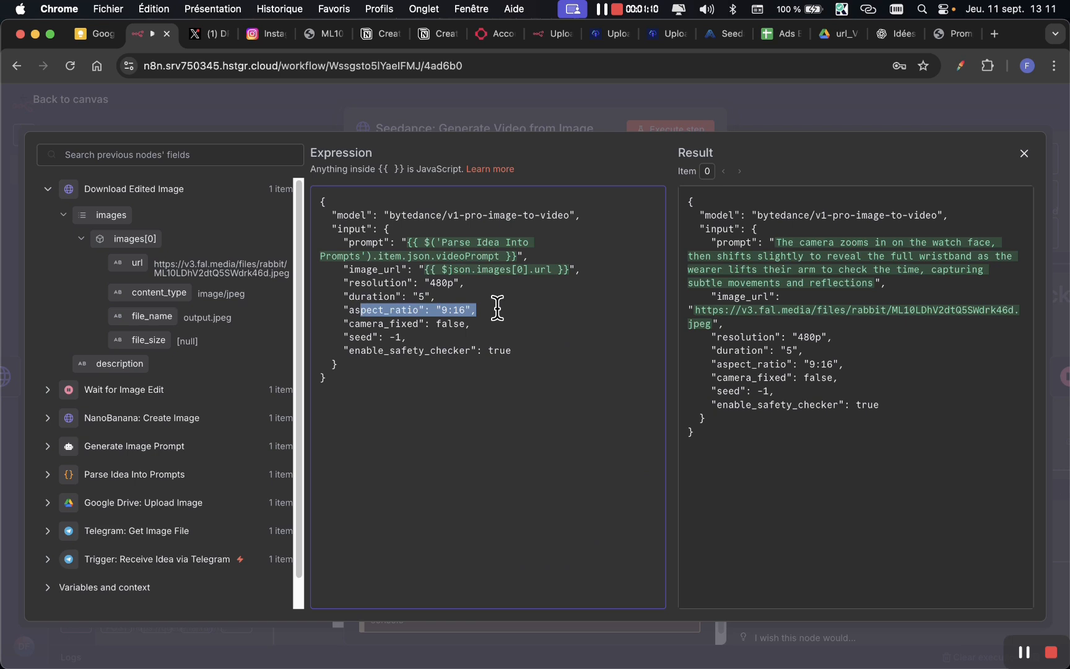
{"action": "left_click", "coordinate": [479, 355]}
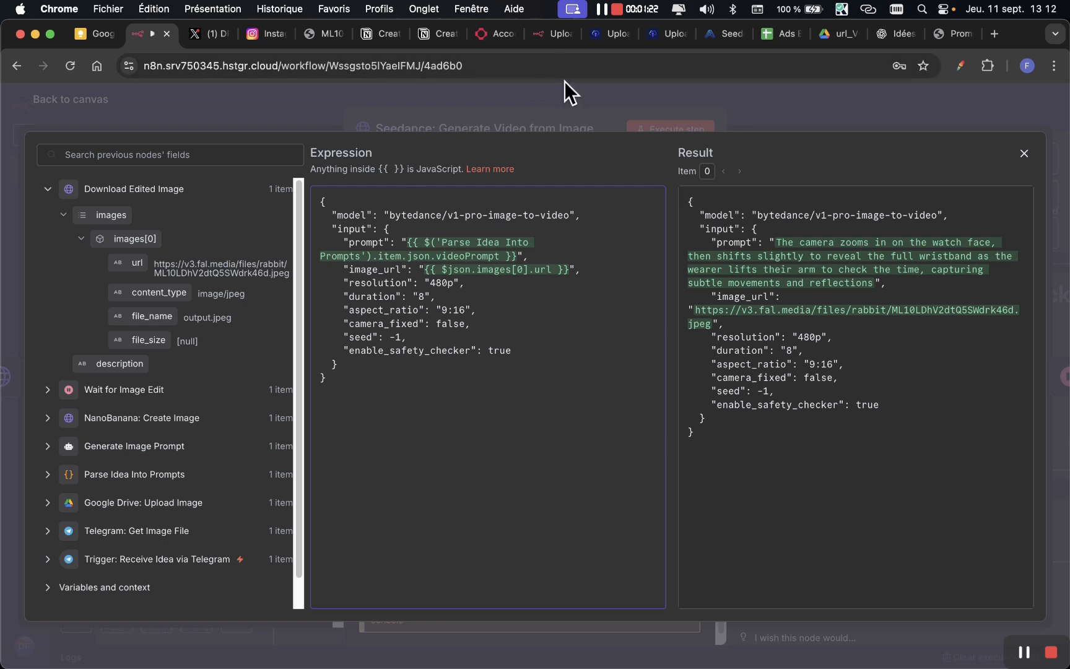
{"action": "left_click", "coordinate": [538, 121]}
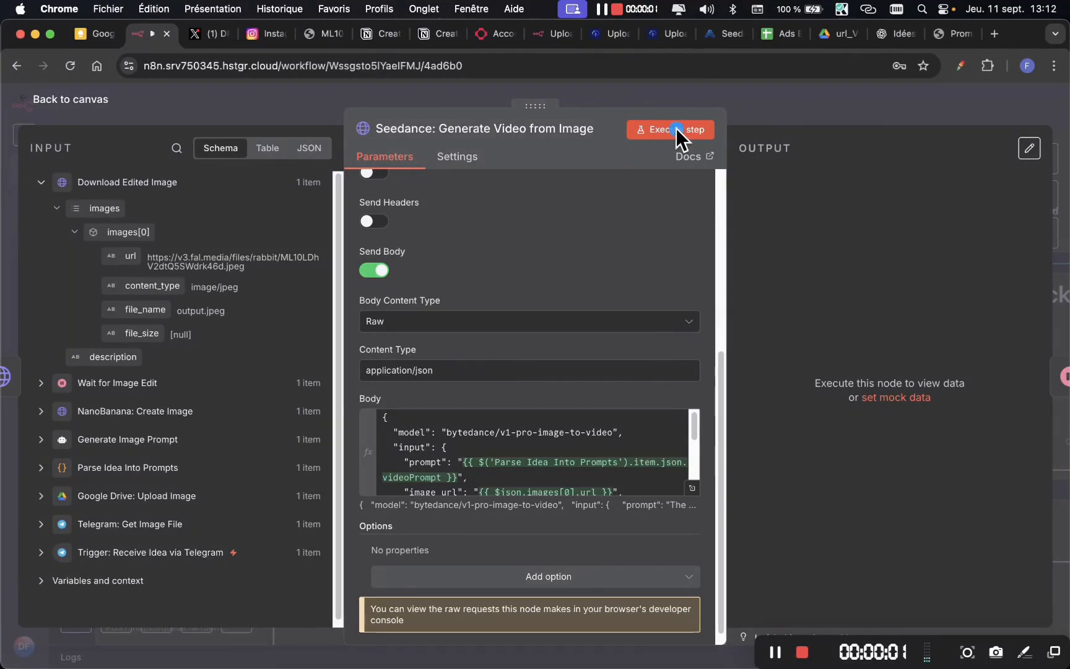
Execute the Seedance: Generate Video from Image node to submit the video generation request.
{"action": "left_click", "coordinate": [676, 129]}
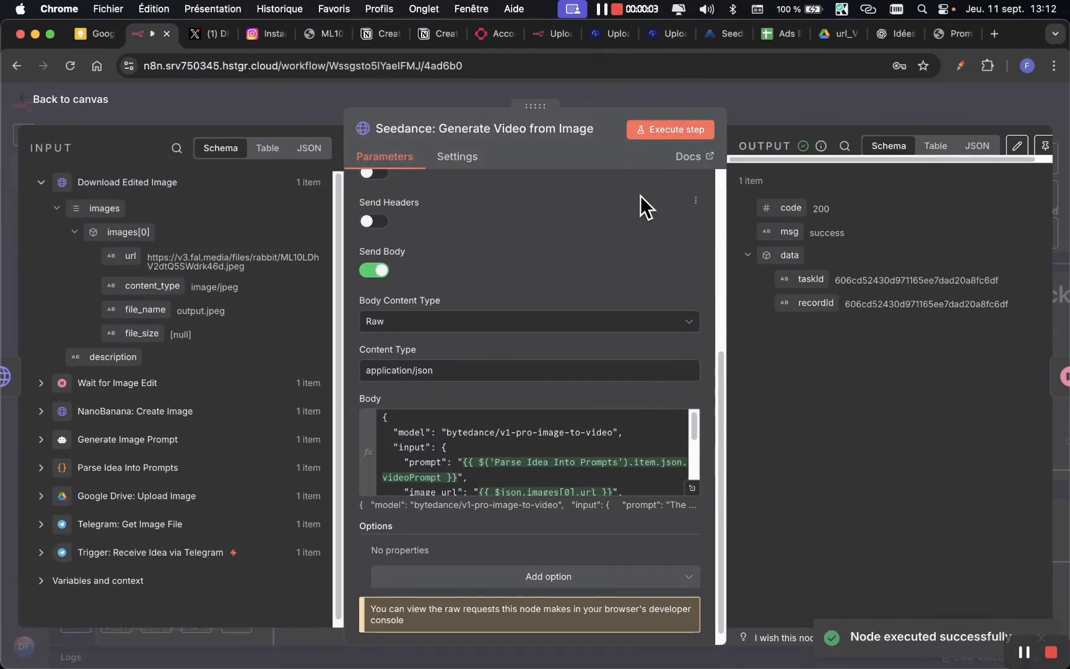
{"action": "left_click_drag", "start_coordinate": [516, 328], "coordinate": [781, 218]}
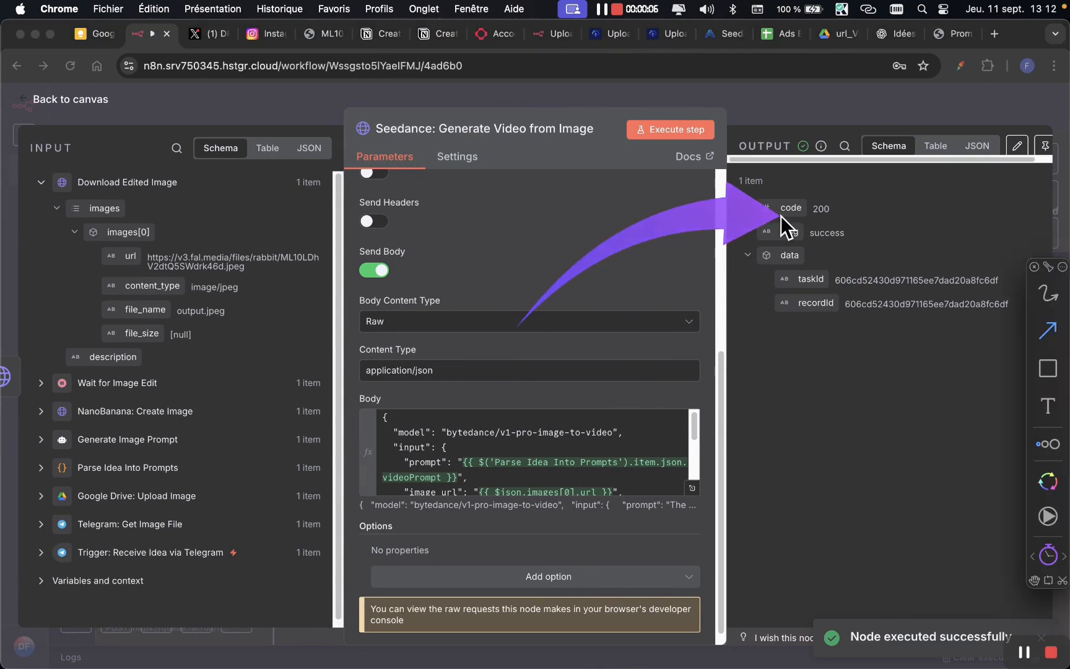
{"action": "left_click", "coordinate": [749, 91]}
Switch to KIE AI and check the status of the new video generation task in the Market request logs.
{"action": "left_click", "coordinate": [722, 35]}
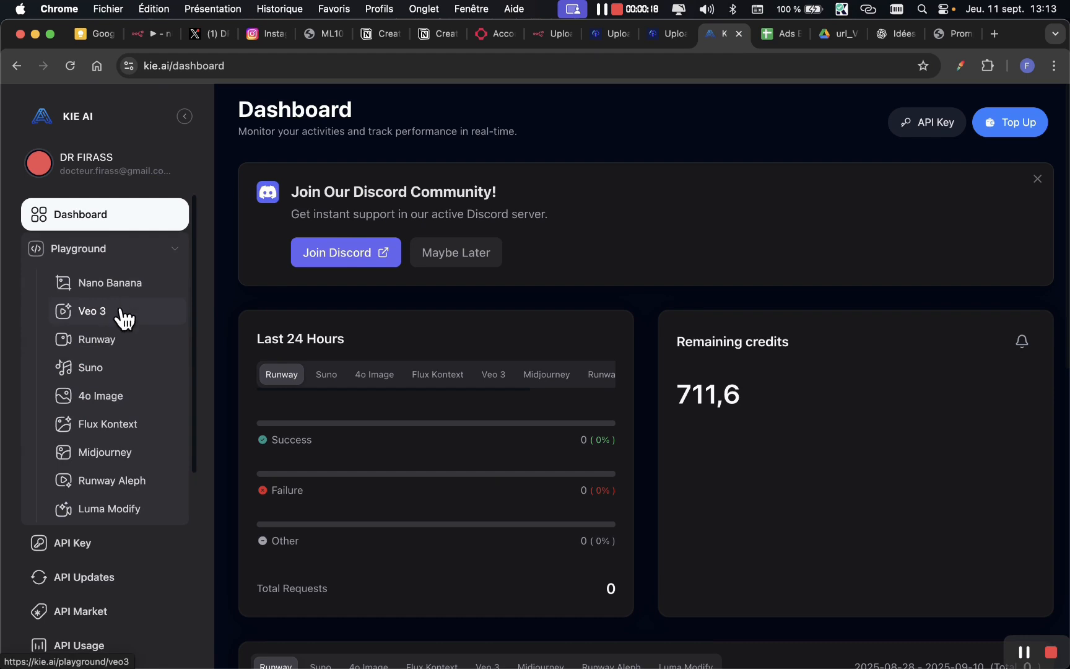
{"action": "scroll", "coordinate": [124, 317], "scroll_direction": "down", "scroll_amount": 5}
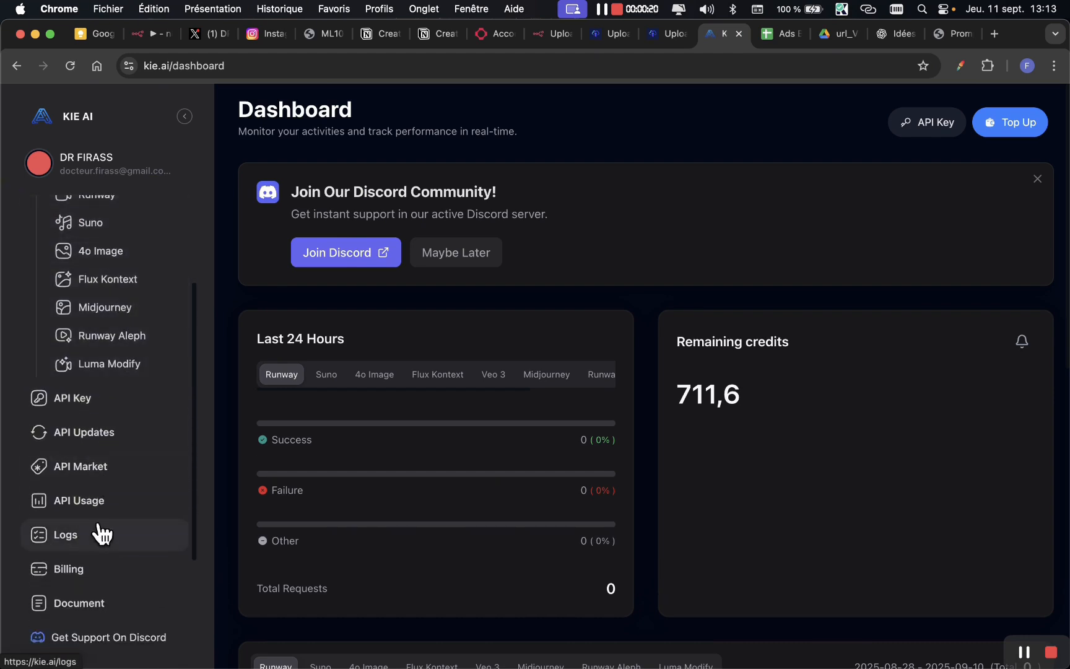
{"action": "left_click", "coordinate": [100, 534]}
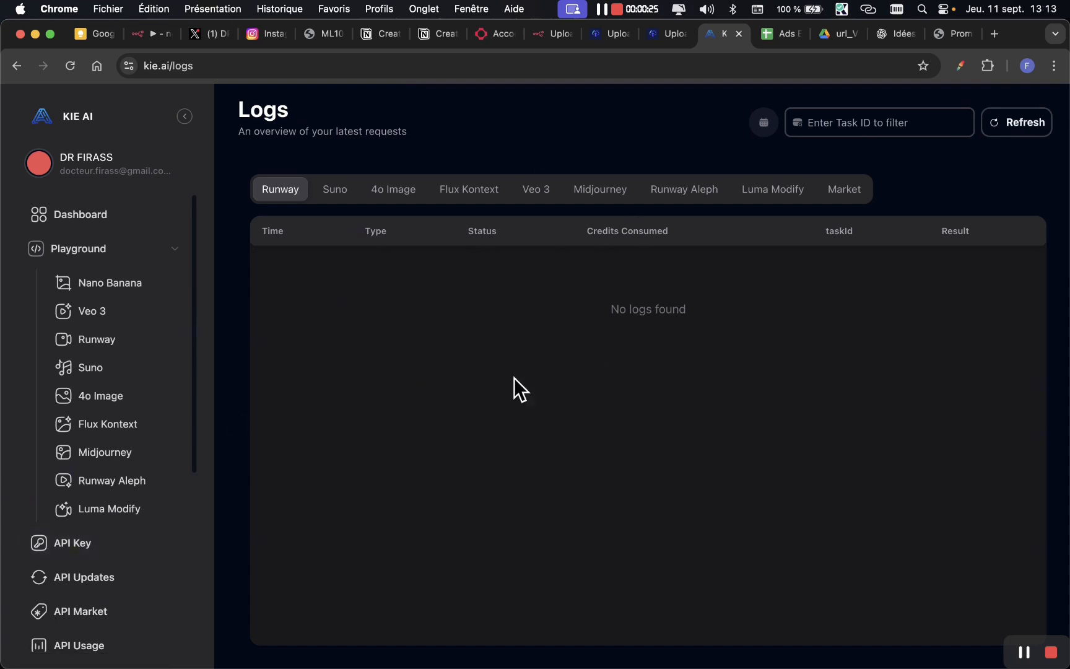
{"action": "left_click", "coordinate": [840, 189]}
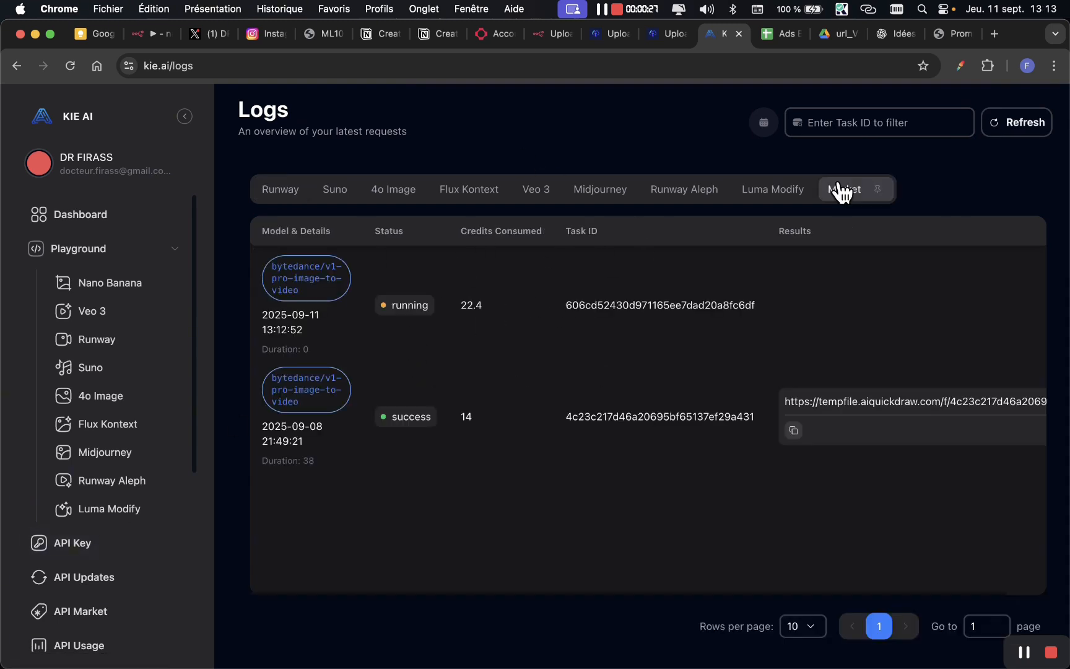
{"action": "key", "text": "alt+Tab"}
{"action": "left_click_drag", "start_coordinate": [878, 238], "coordinate": [372, 301]}
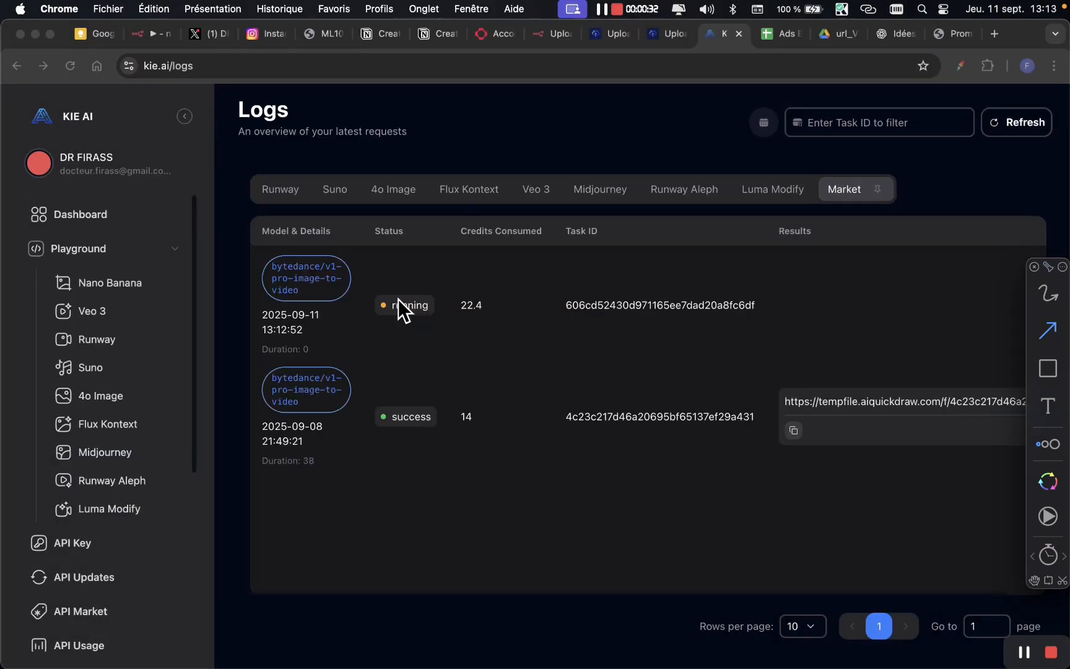
{"action": "left_click", "coordinate": [408, 266]}
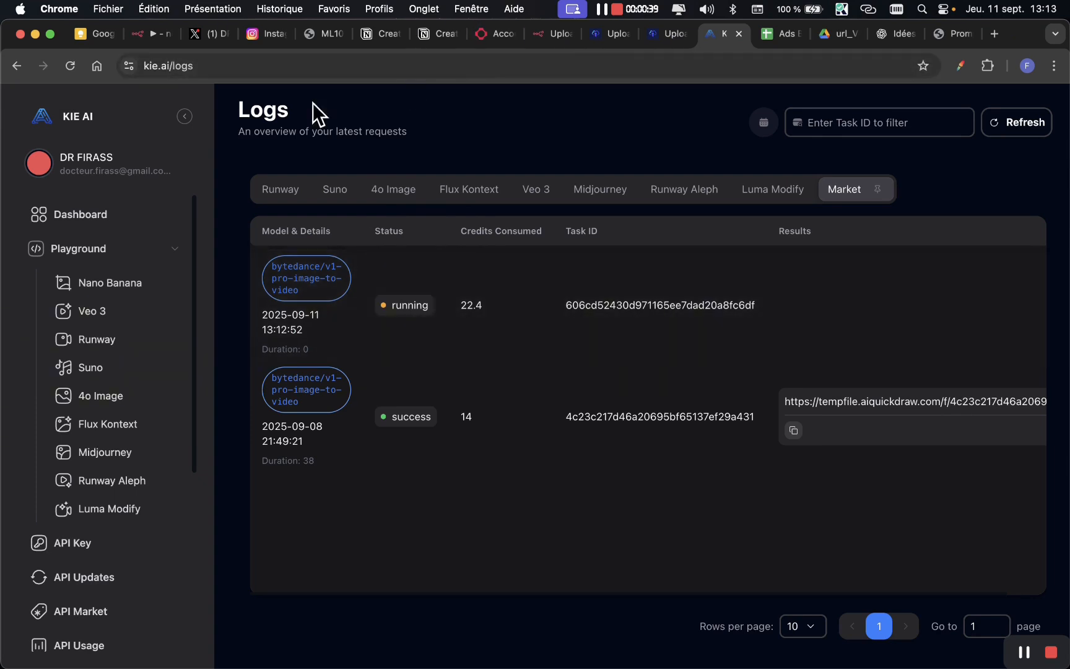
Return to the n8n workflow and set the Wait for Rendering node's wait amount to 20 seconds.
{"action": "left_click", "coordinate": [148, 34]}
{"action": "left_click", "coordinate": [800, 115]}
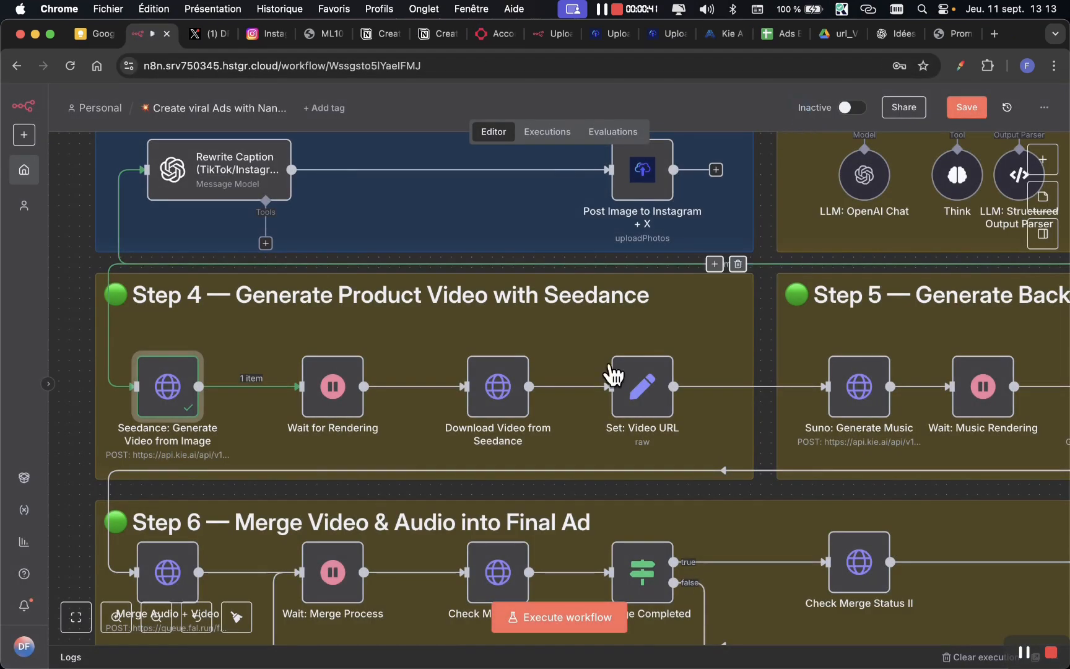
{"action": "left_click", "coordinate": [341, 382]}
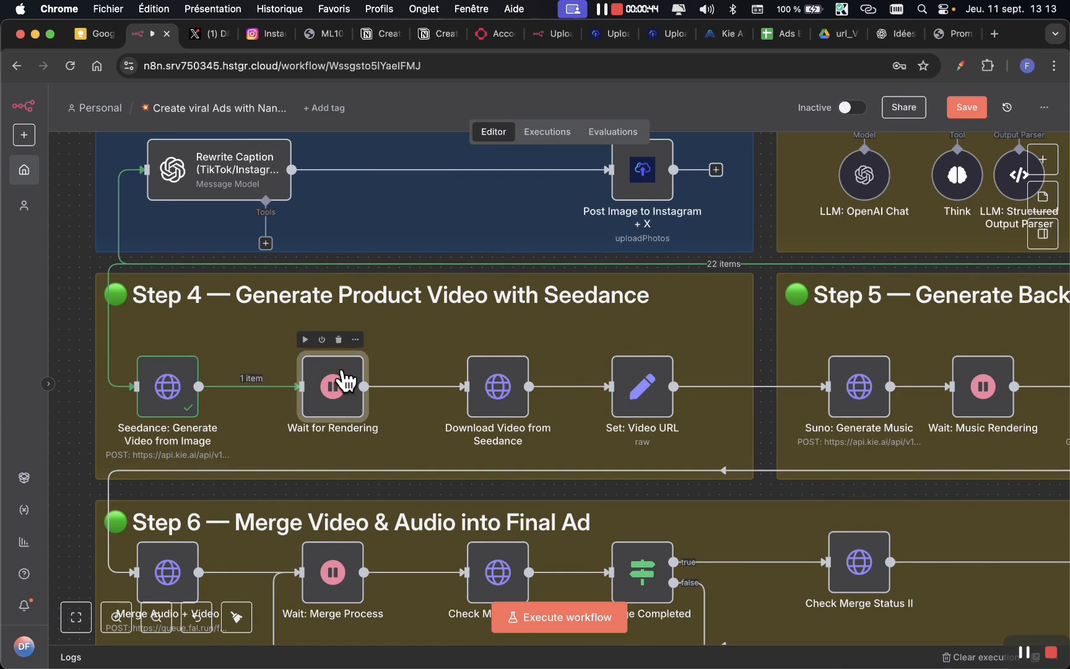
{"action": "right_click", "coordinate": [345, 379]}
{"action": "left_click", "coordinate": [358, 396]}
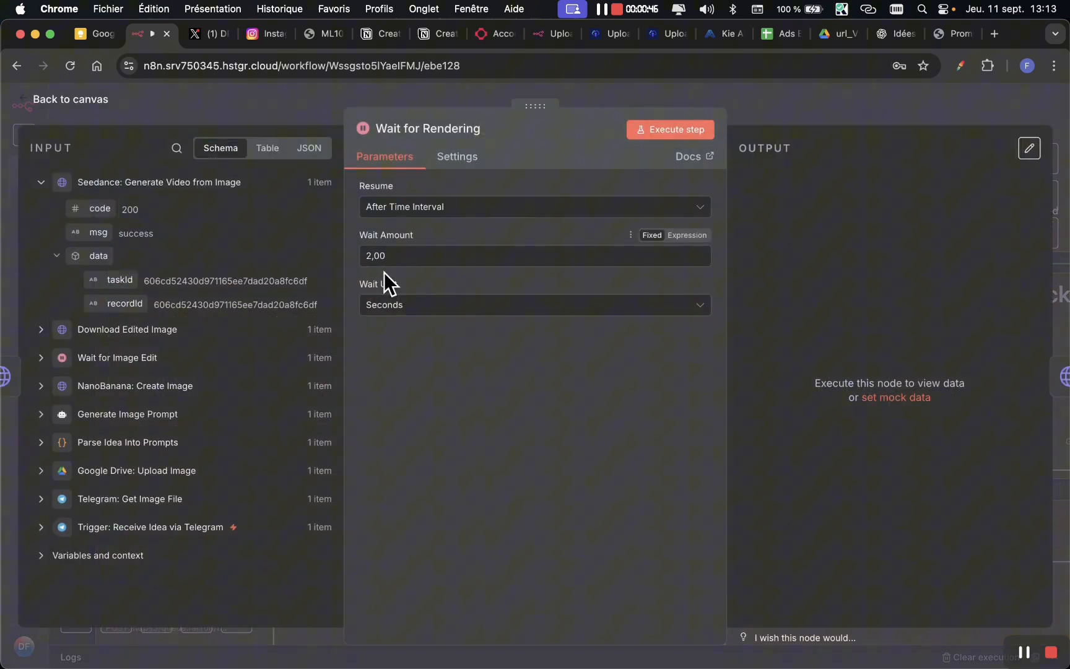
{"action": "left_click", "coordinate": [370, 256]}
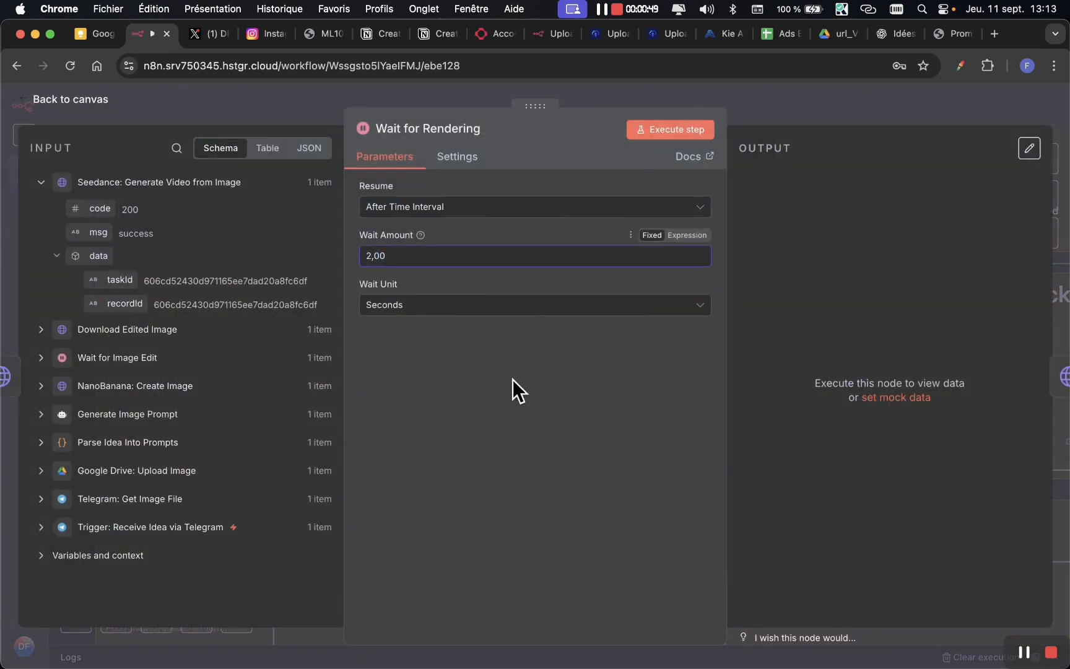
{"action": "type", "text": "0"}
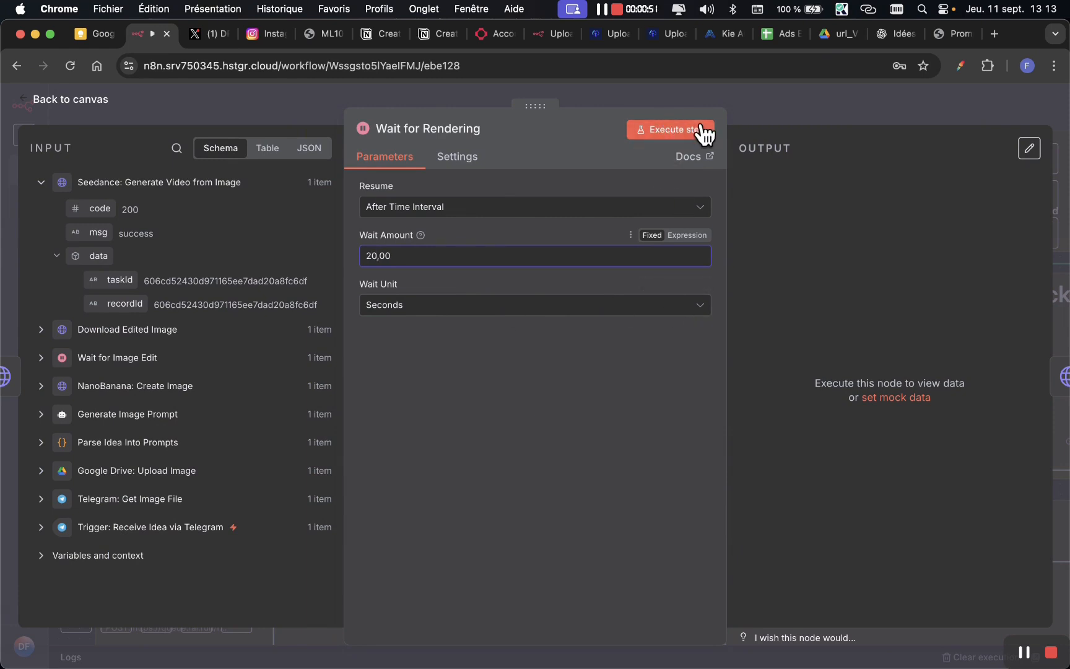
{"action": "left_click", "coordinate": [743, 114]}
Recheck the Wait for Rendering node's parameters and execute that node.
{"action": "right_click", "coordinate": [358, 397]}
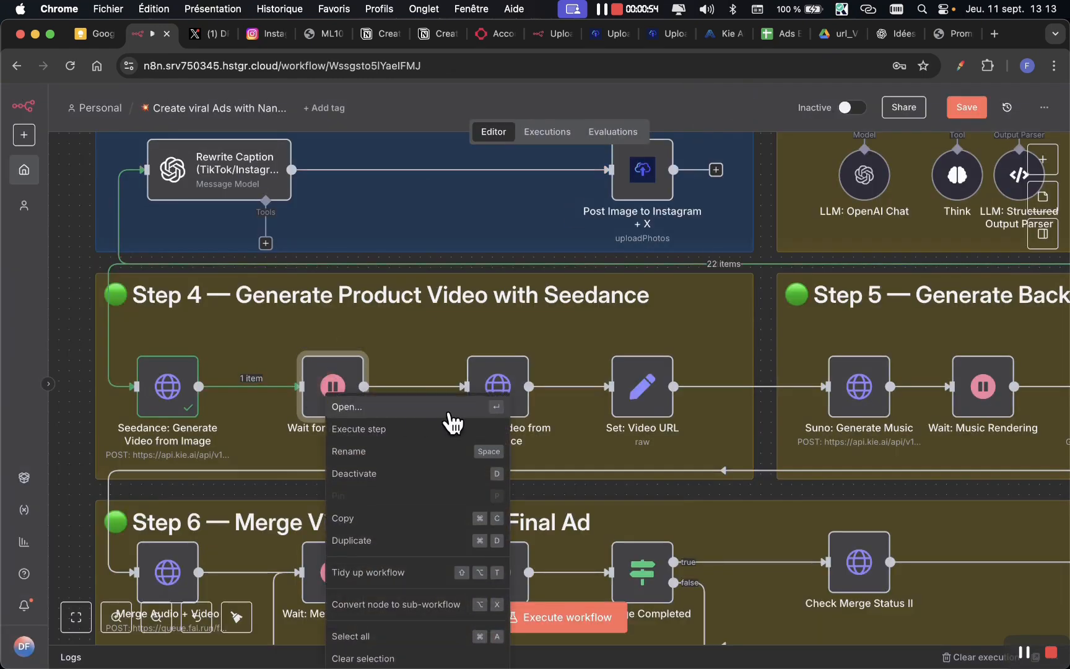
{"action": "left_click", "coordinate": [390, 407]}
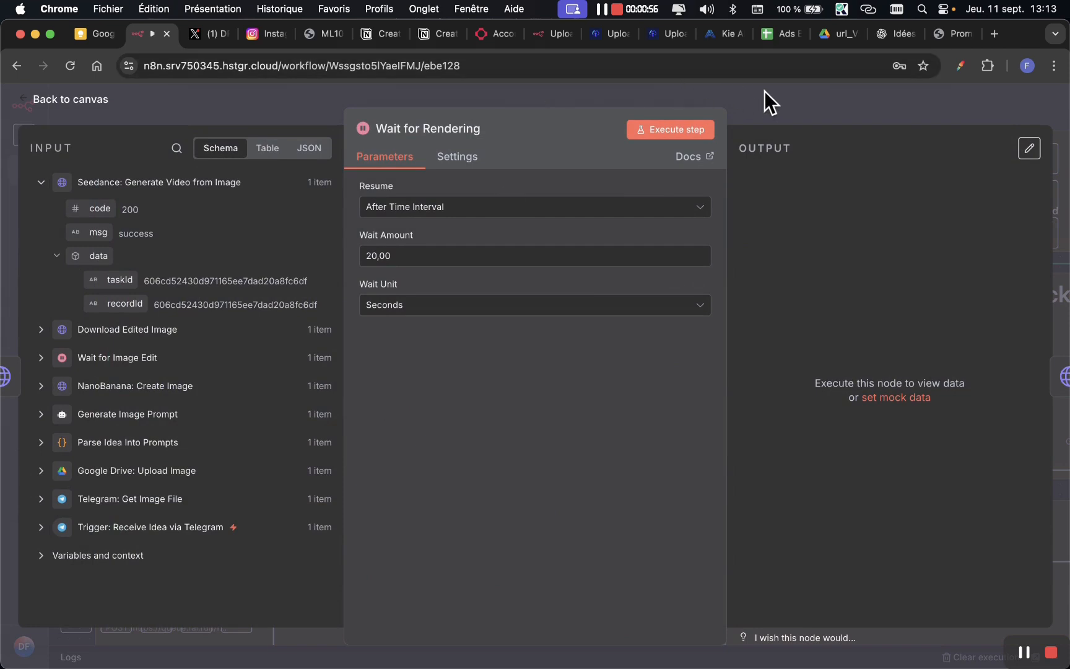
{"action": "left_click", "coordinate": [764, 91]}
{"action": "right_click", "coordinate": [333, 384]}
{"action": "left_click", "coordinate": [364, 434]}
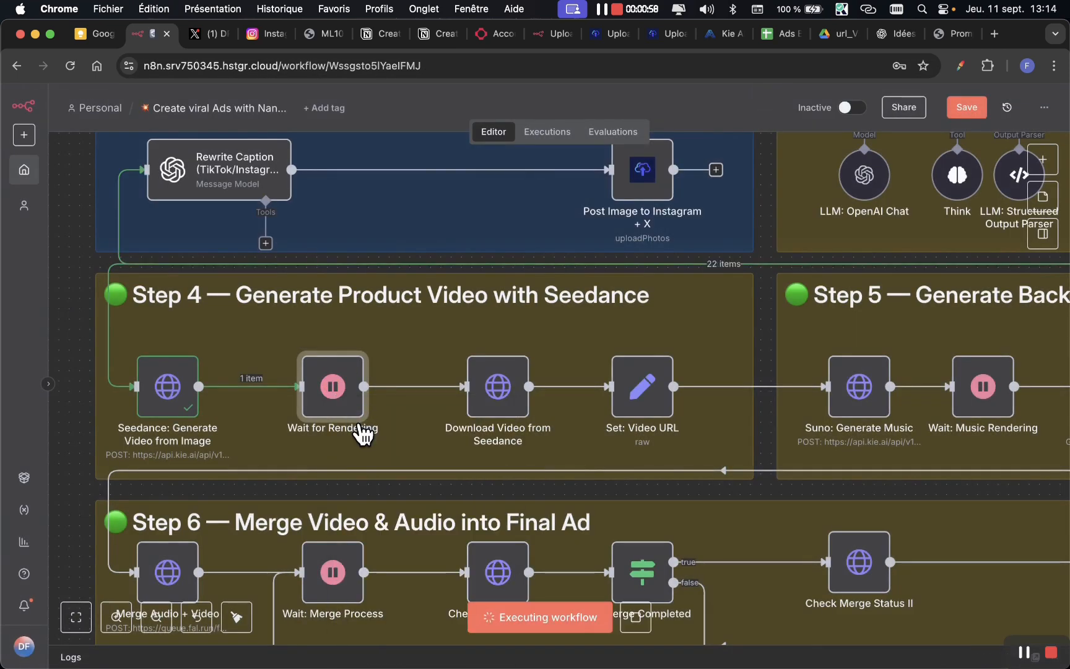
{"action": "scroll", "coordinate": [557, 353], "scroll_direction": "down", "scroll_amount": 3}
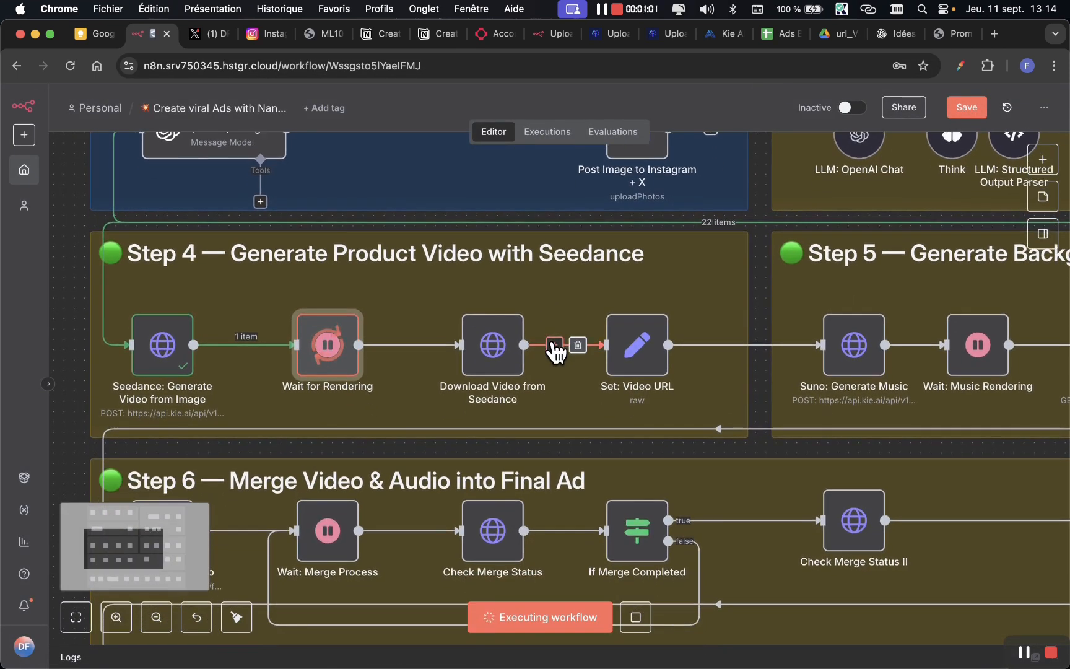
{"action": "scroll", "coordinate": [557, 353], "scroll_direction": "down", "scroll_amount": 1}
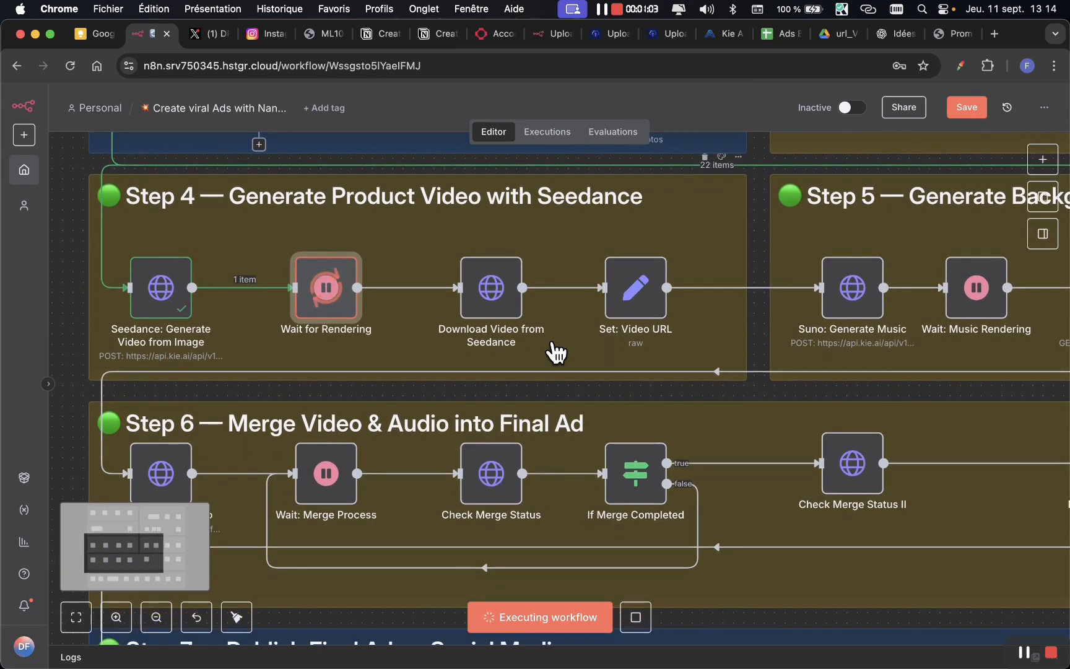
{"action": "key", "text": "alt+Tab"}
{"action": "left_click_drag", "start_coordinate": [727, 272], "coordinate": [680, 552]}
{"action": "mouse_move", "coordinate": [674, 490]}
{"action": "left_mouse_down"}
{"action": "mouse_move", "coordinate": [693, 570]}
{"action": "mouse_move", "coordinate": [409, 573]}
{"action": "mouse_move", "coordinate": [268, 544]}
{"action": "mouse_move", "coordinate": [262, 490]}
{"action": "left_mouse_up"}
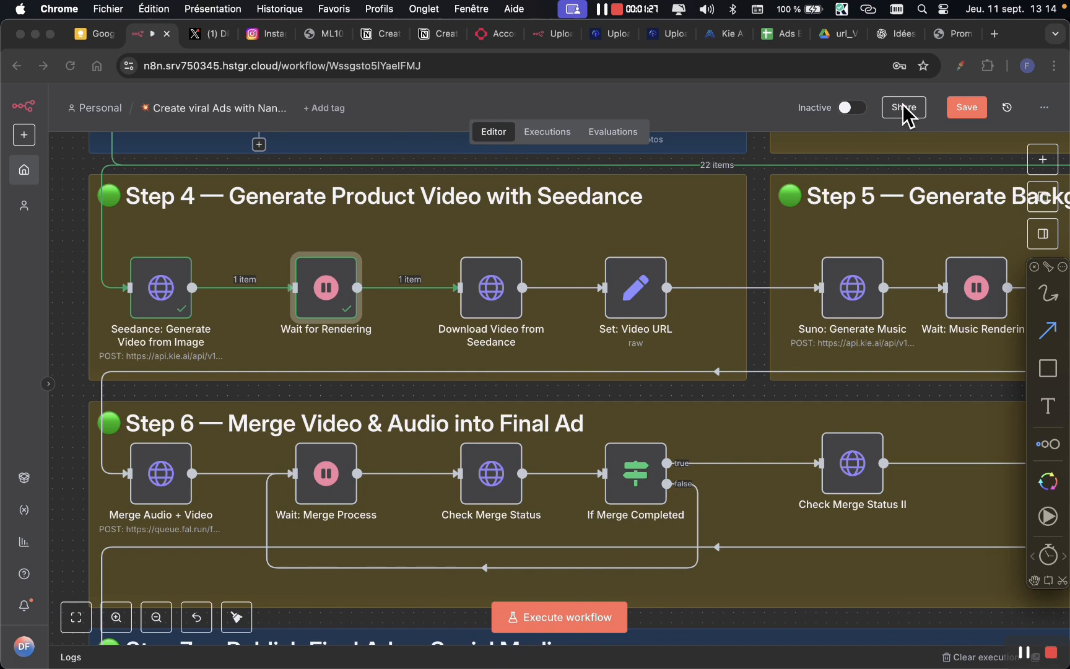
{"action": "left_click", "coordinate": [429, 94]}
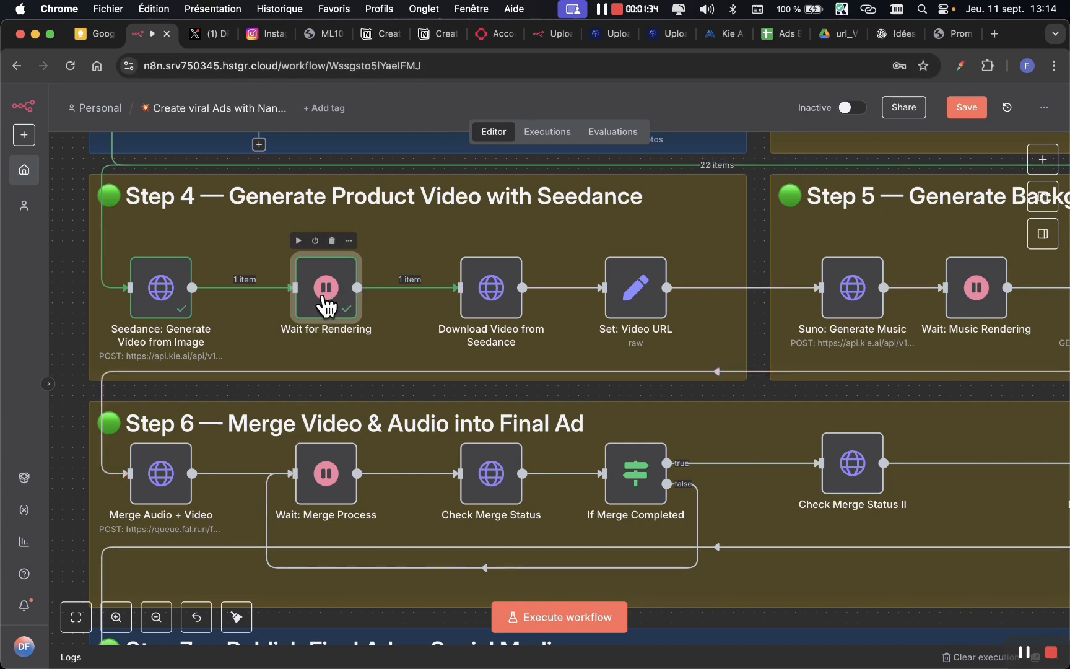
Switch to KIE AI and check the video generation task's status in the Market request logs.
{"action": "left_click", "coordinate": [718, 35]}
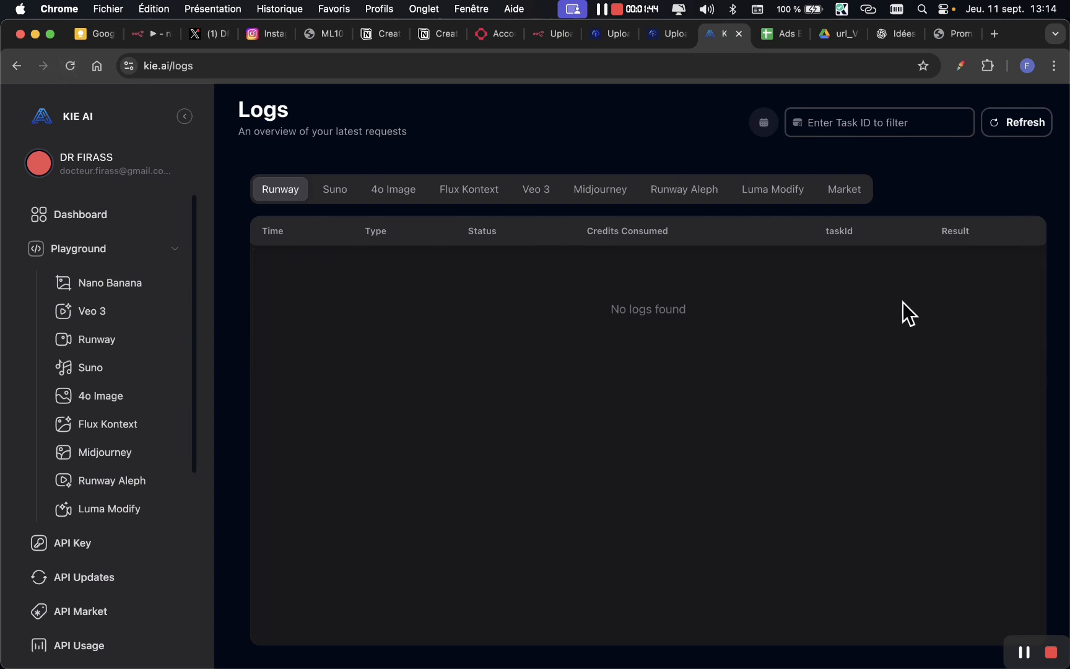
{"action": "left_click", "coordinate": [845, 188]}
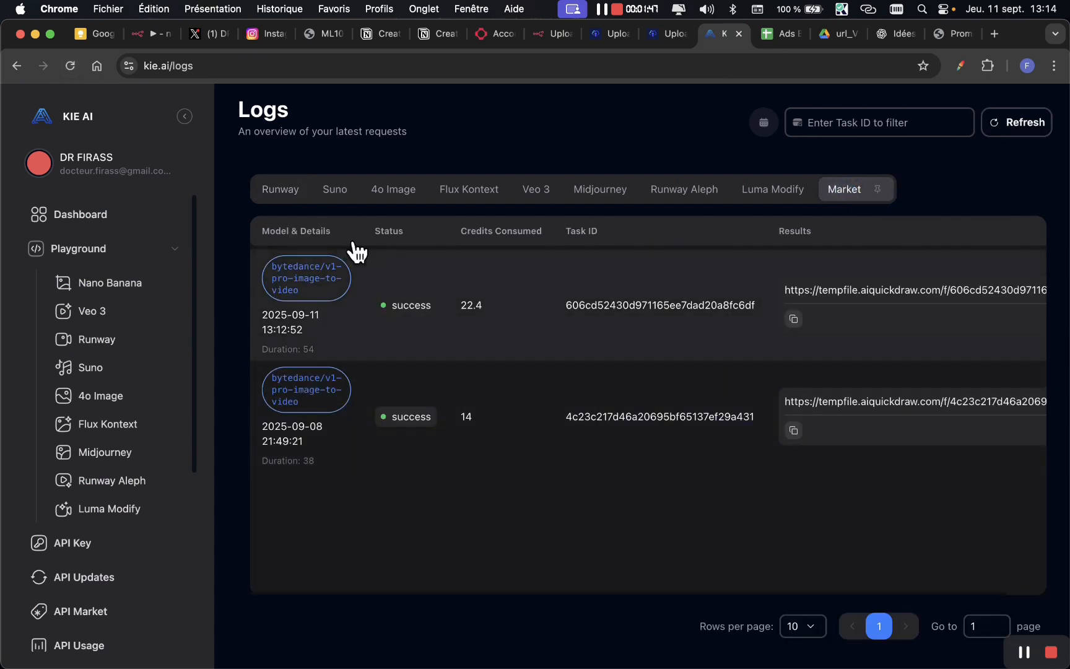
Return to the n8n workflow, execute the Download Video from Seedance node and open its details.
{"action": "left_click", "coordinate": [153, 37]}
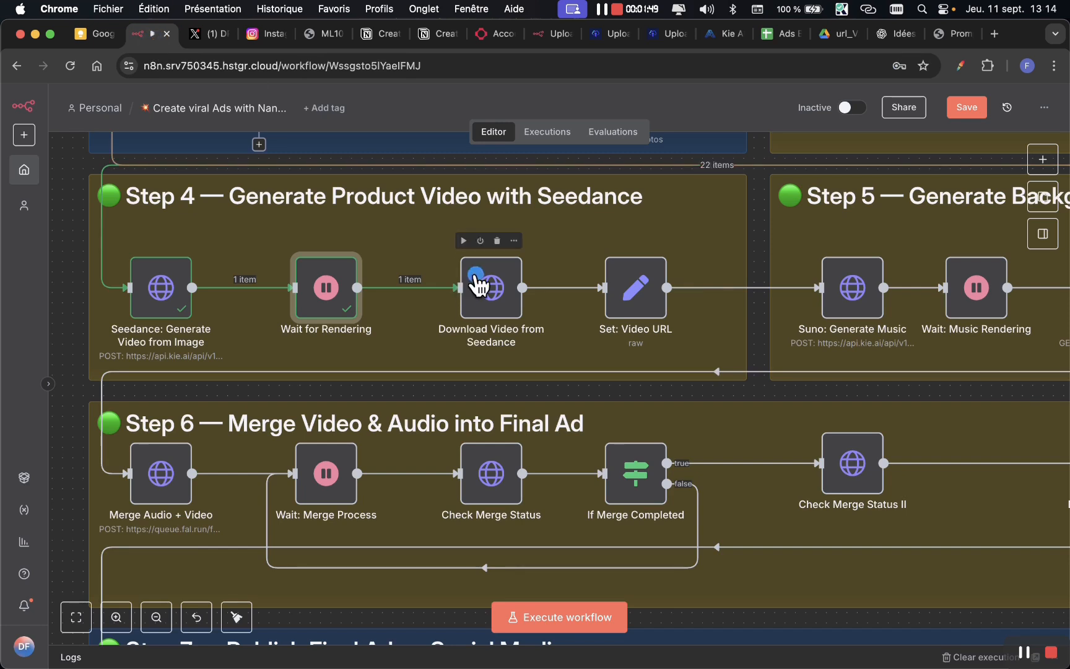
{"action": "left_click", "coordinate": [488, 282]}
{"action": "right_click", "coordinate": [488, 281]}
{"action": "left_click", "coordinate": [522, 318]}
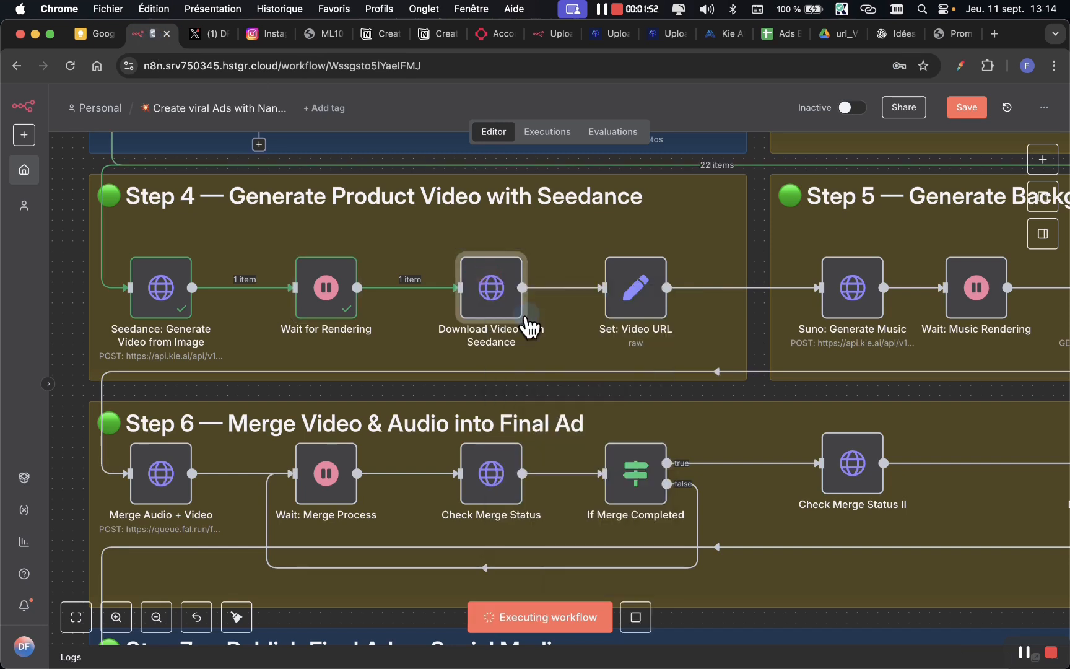
{"action": "right_click", "coordinate": [501, 291]}
{"action": "left_click", "coordinate": [526, 303]}
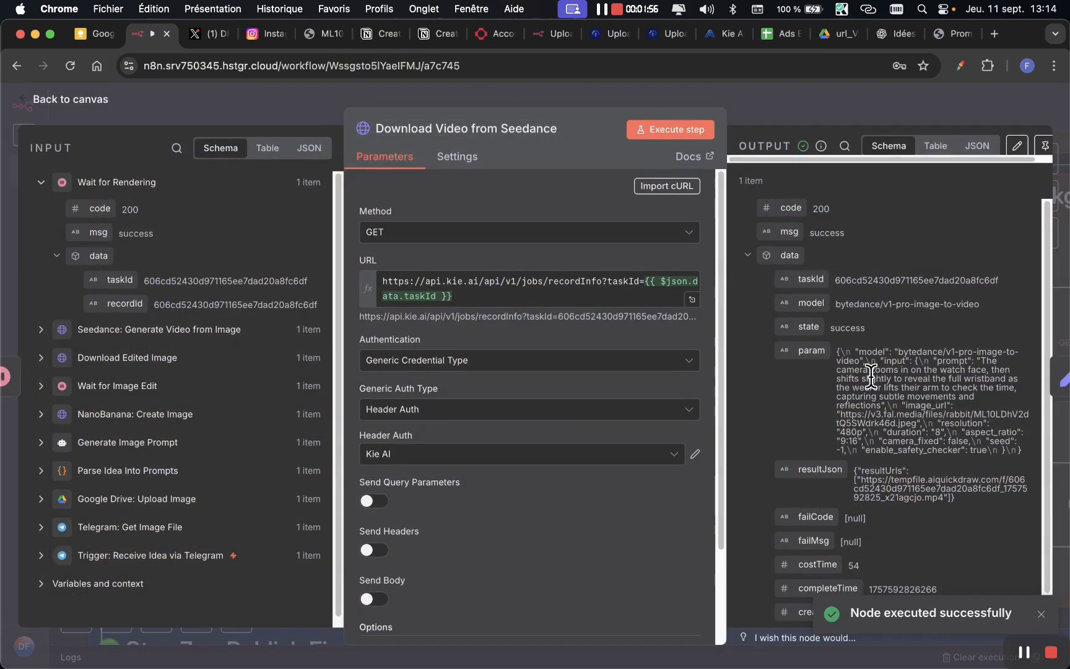
Download the generated MP4 from the video URL in the node's resultJson output.
{"action": "scroll", "coordinate": [871, 372], "scroll_direction": "down", "scroll_amount": 2}
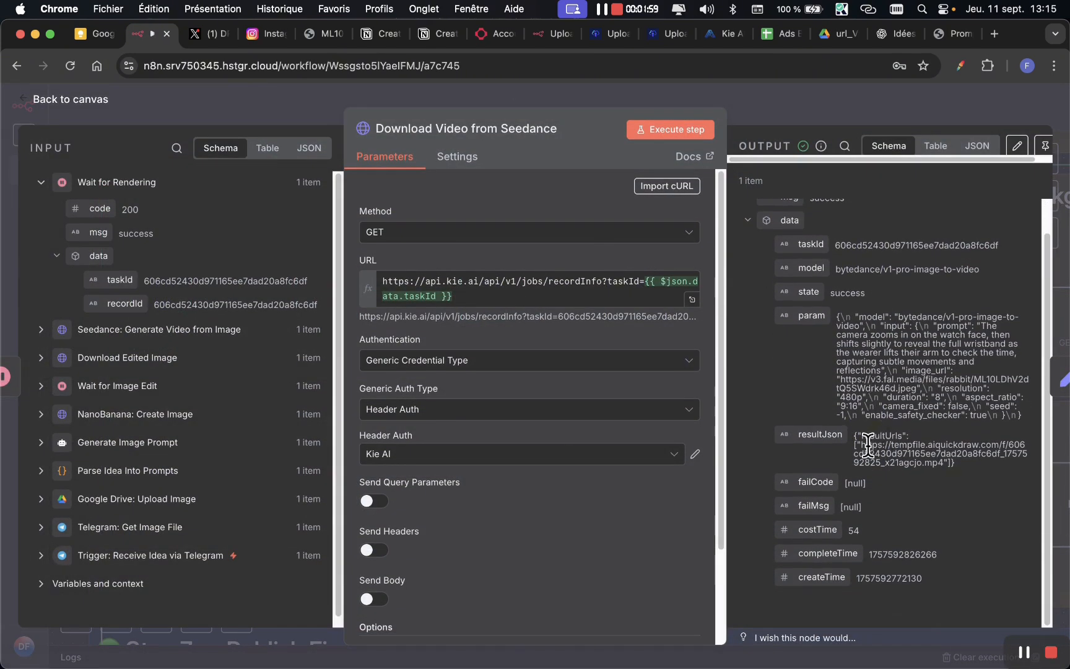
{"action": "left_click_drag", "start_coordinate": [862, 444], "coordinate": [940, 459]}
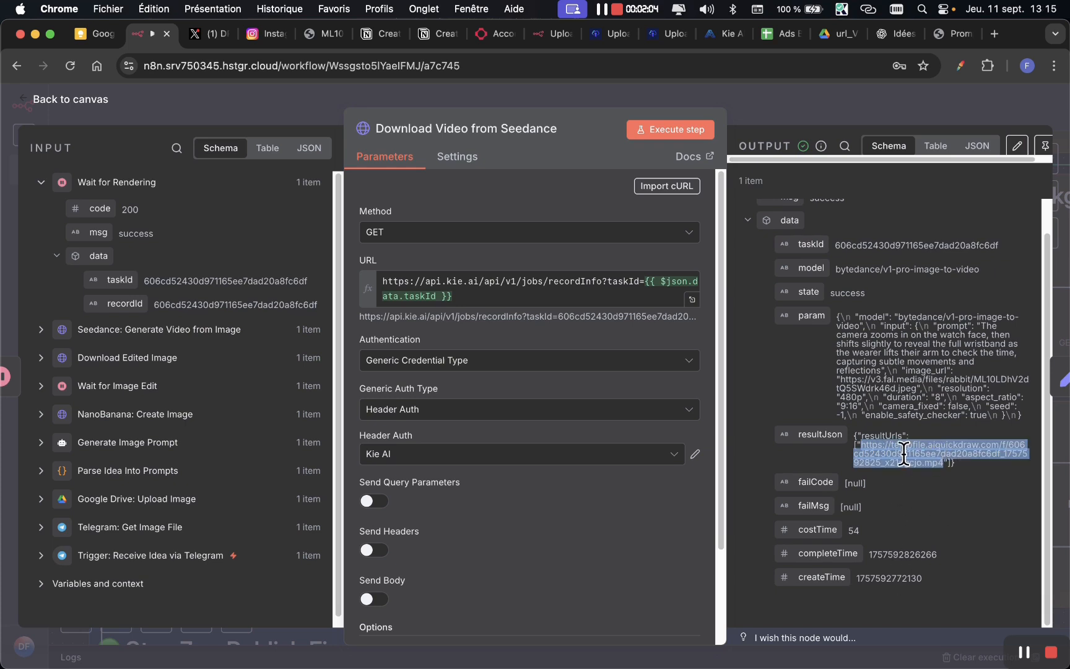
{"action": "right_click", "coordinate": [904, 452]}
{"action": "left_click", "coordinate": [790, 519]}
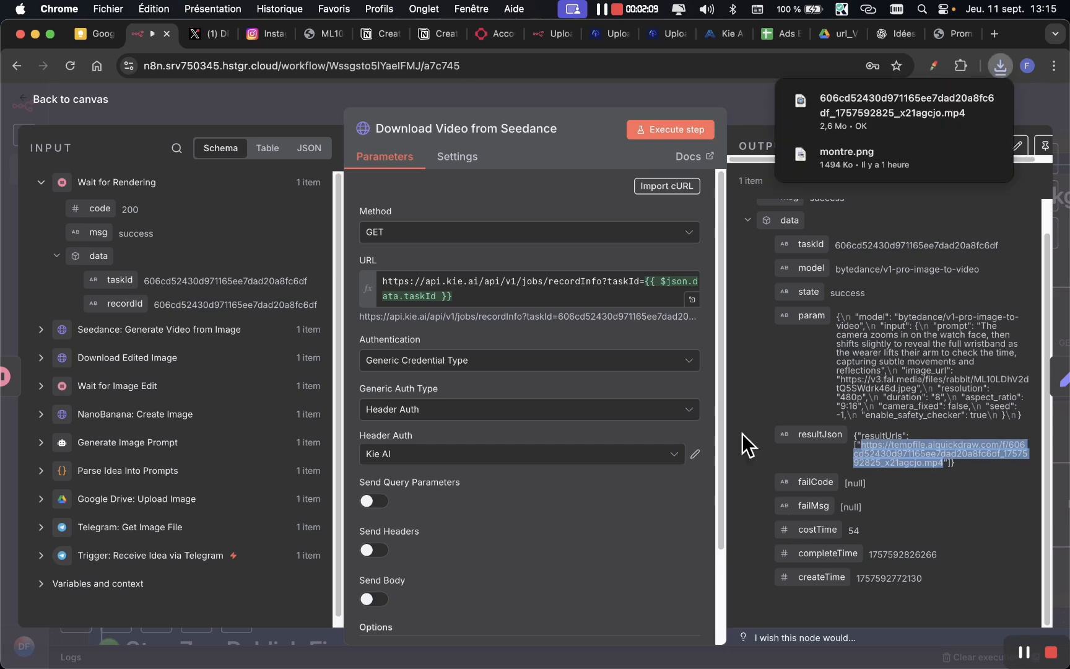
Play the downloaded product video in QuickTime Player, and close both the player and the node's details.
{"action": "left_click", "coordinate": [883, 107]}
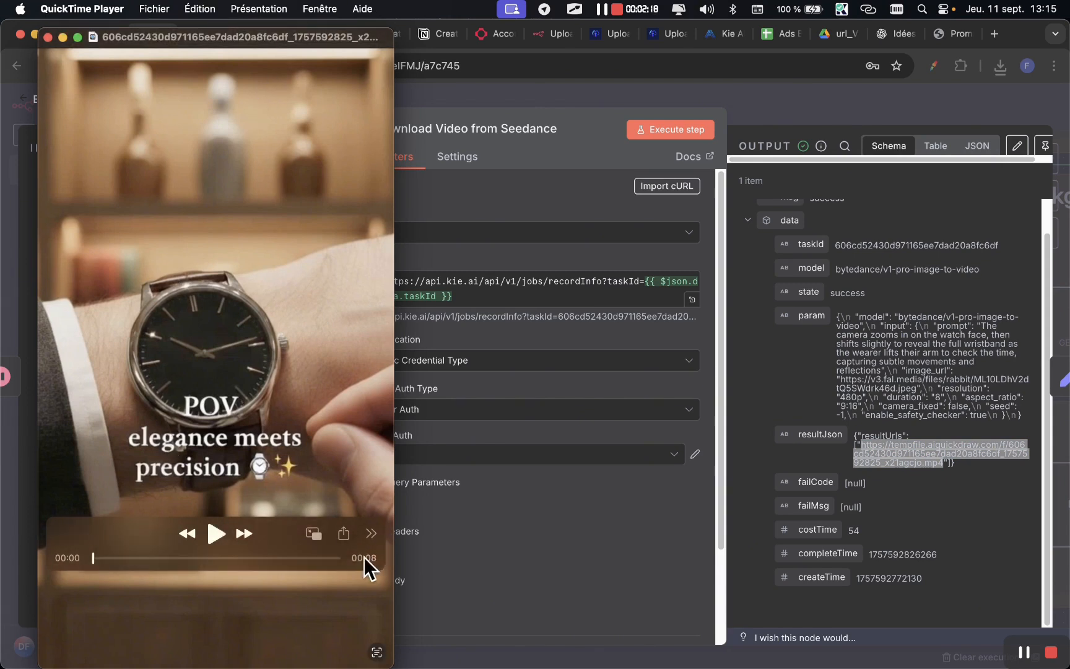
{"action": "left_click", "coordinate": [212, 533]}
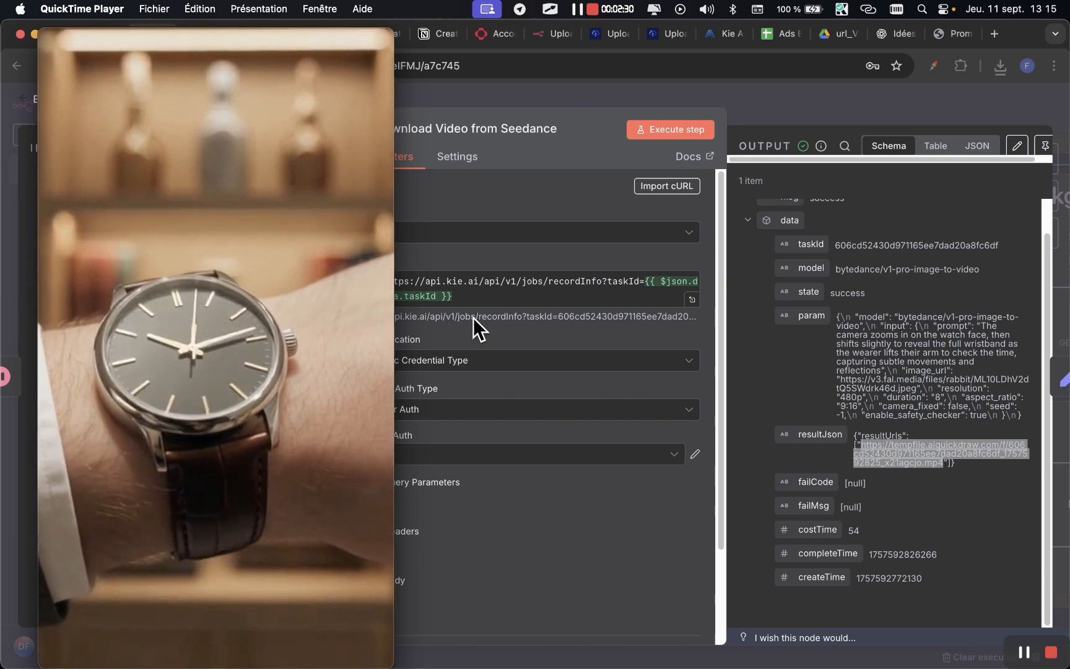
{"action": "left_click", "coordinate": [46, 40]}
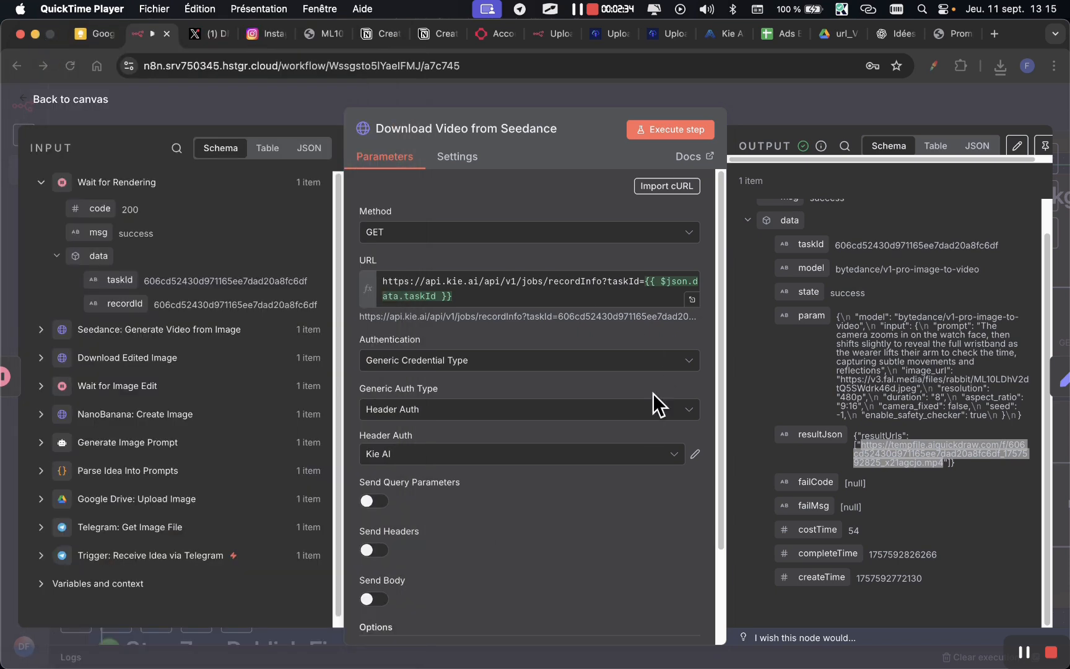
{"action": "left_click", "coordinate": [817, 103]}
{"action": "left_click", "coordinate": [817, 101]}
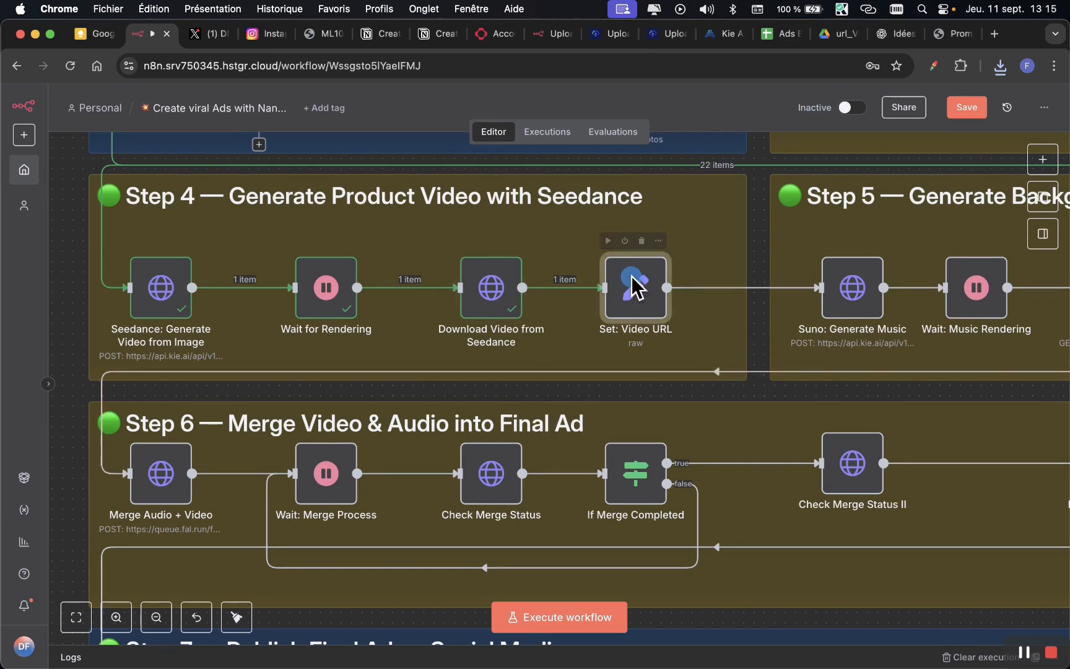
Reopen the Download Video from Seedance node and examine the resultJson field in its output.
{"action": "left_click", "coordinate": [496, 289]}
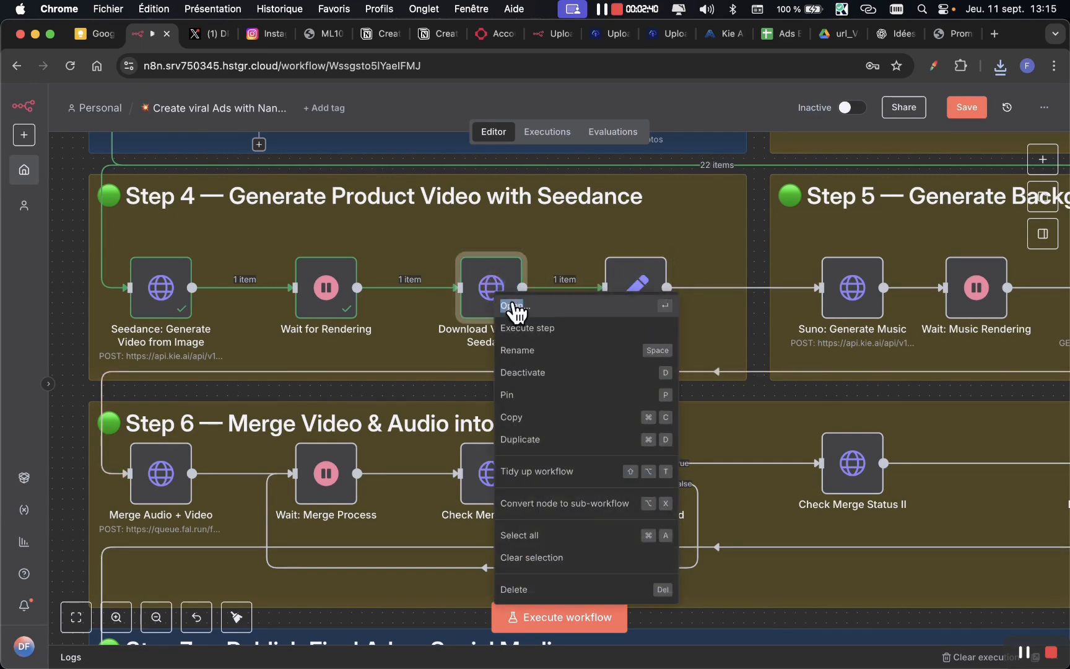
{"action": "left_click", "coordinate": [514, 304]}
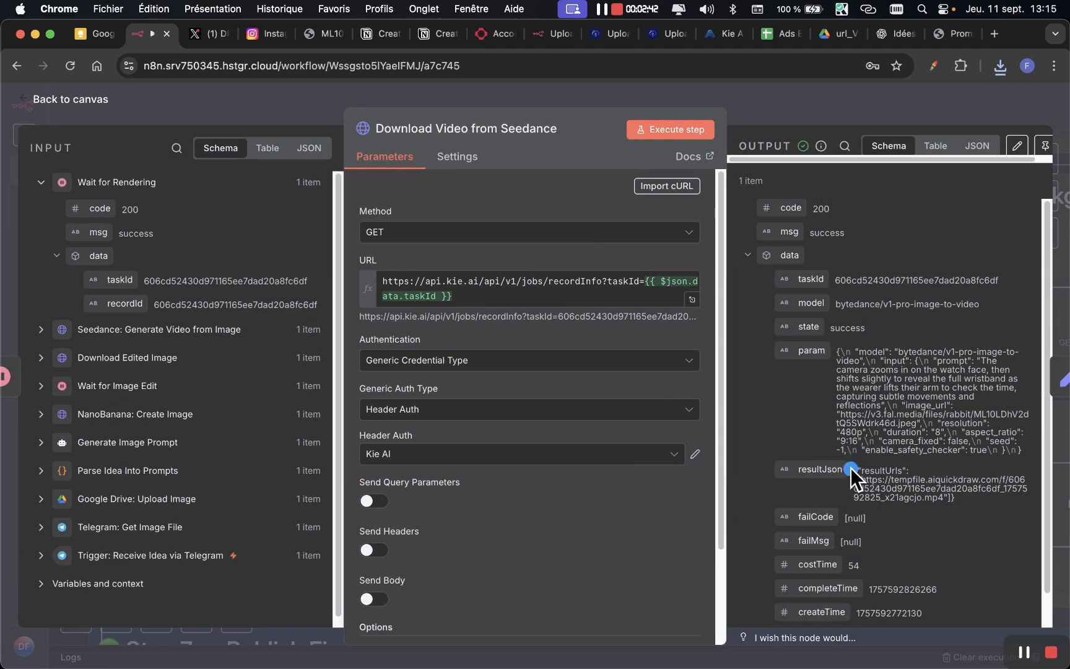
{"action": "left_click_drag", "start_coordinate": [852, 477], "coordinate": [972, 510]}
{"action": "left_click", "coordinate": [977, 511]}
{"action": "key", "text": "alt+Tab"}
{"action": "key", "text": "z"}
{"action": "key", "text": "z"}
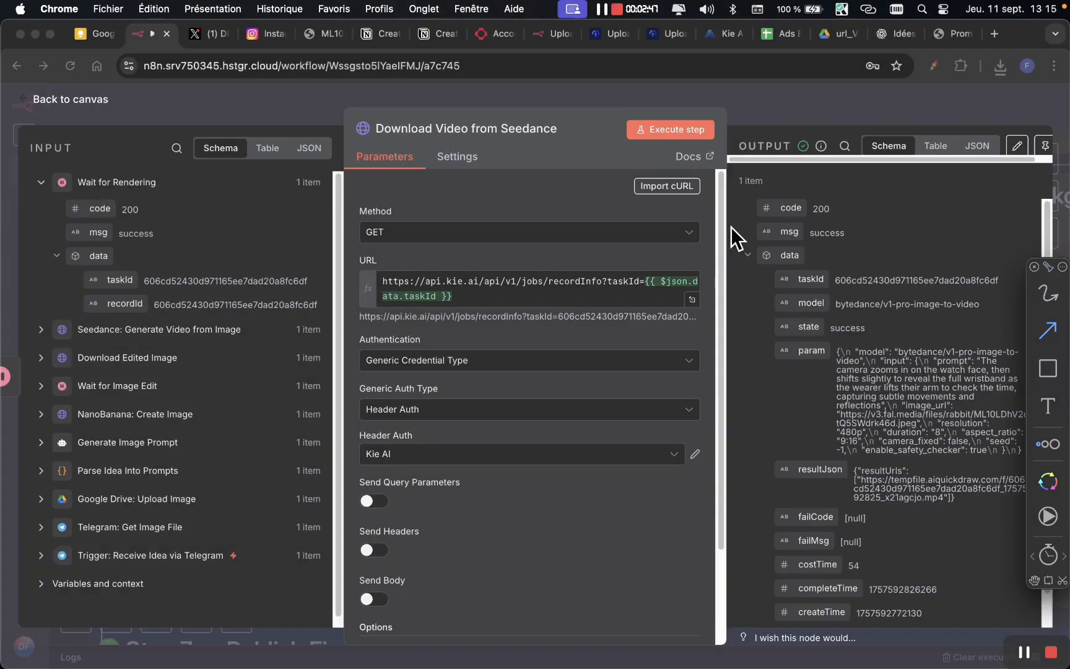
{"action": "key", "text": "Escape"}
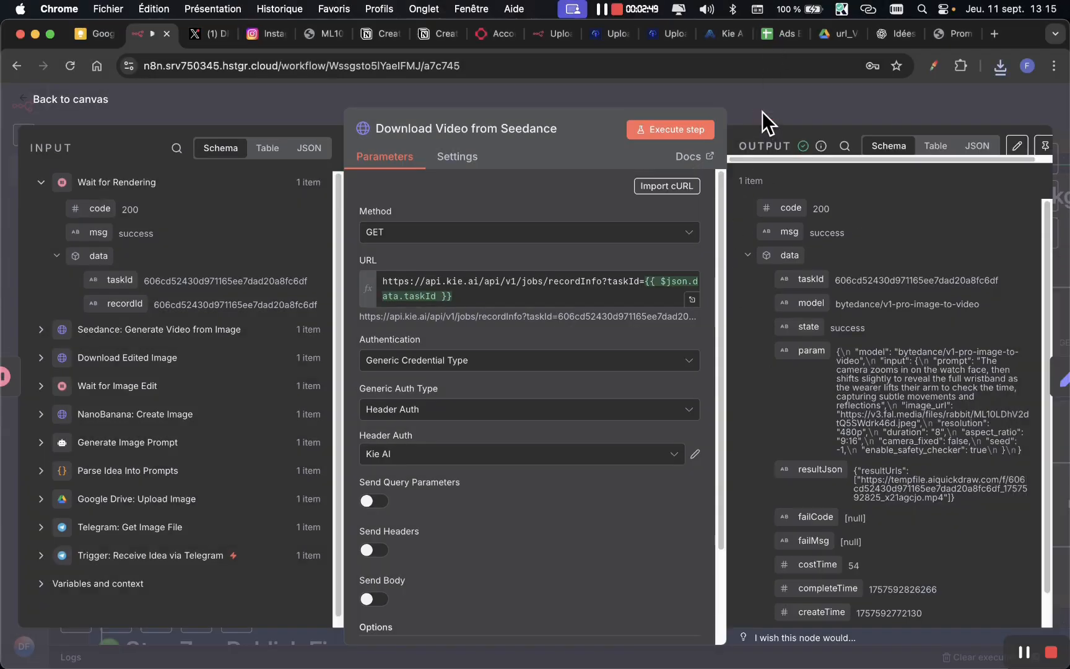
{"action": "left_click", "coordinate": [764, 115]}
Open the Set: Video URL node and execute it to extract the url_video value.
{"action": "left_click", "coordinate": [642, 291]}
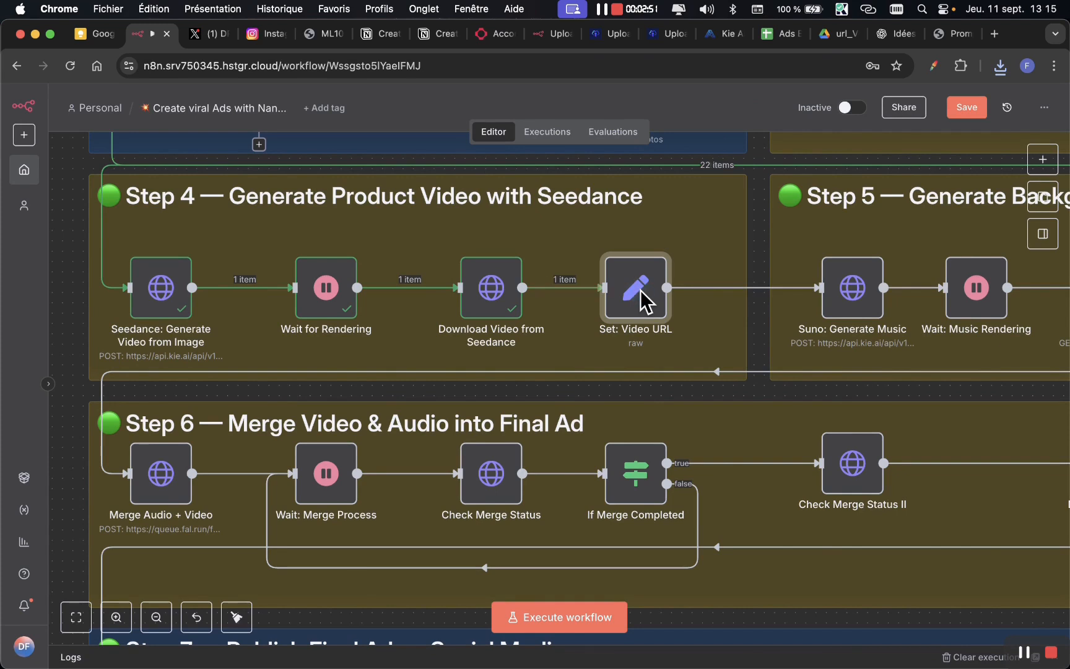
{"action": "right_click", "coordinate": [646, 302]}
{"action": "left_click", "coordinate": [660, 319]}
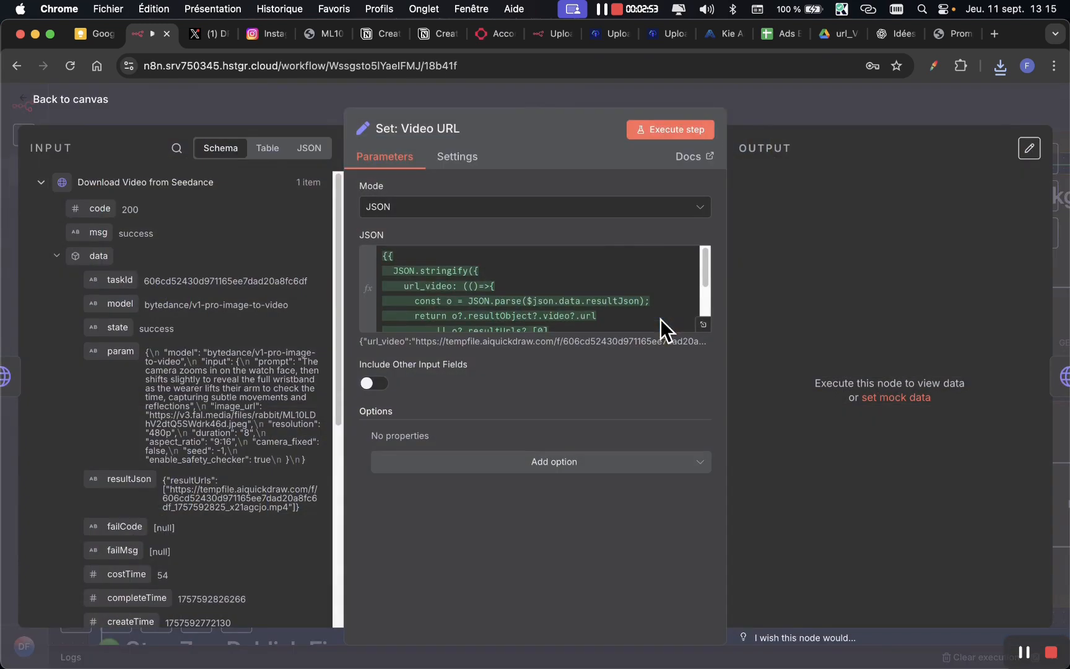
{"action": "left_click", "coordinate": [655, 132]}
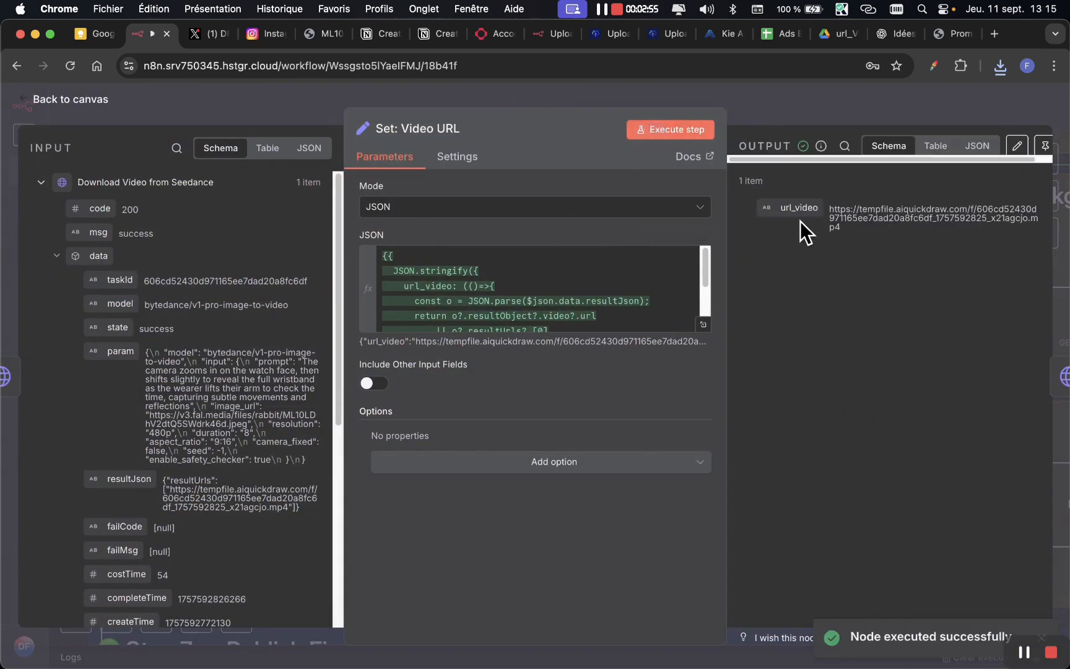
Examine the url_video field in the Set: Video URL output and return to the canvas.
{"action": "key", "text": "ctrl+Tab"}
{"action": "key", "text": "z"}
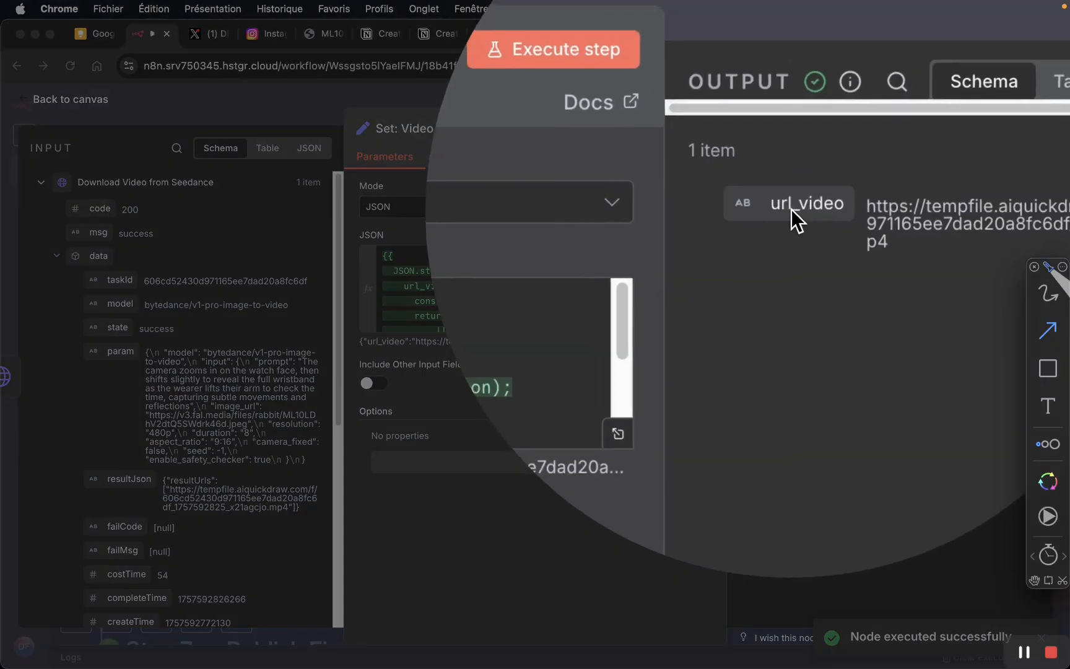
{"action": "key", "text": "z"}
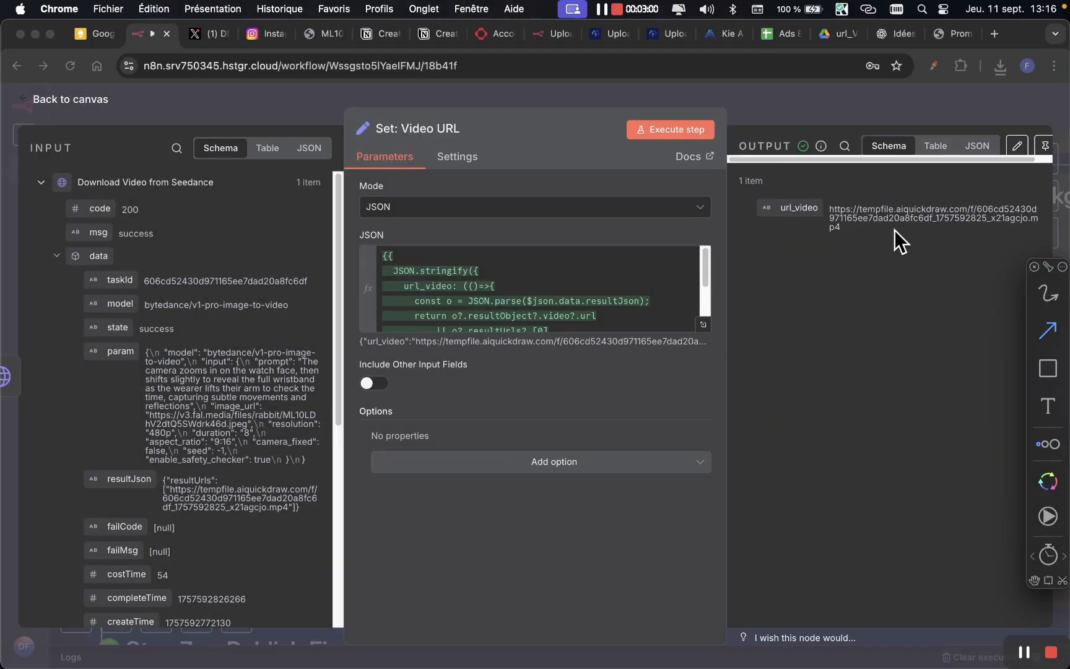
{"action": "key", "text": "ctrl+Tab"}
{"action": "left_click", "coordinate": [767, 106]}
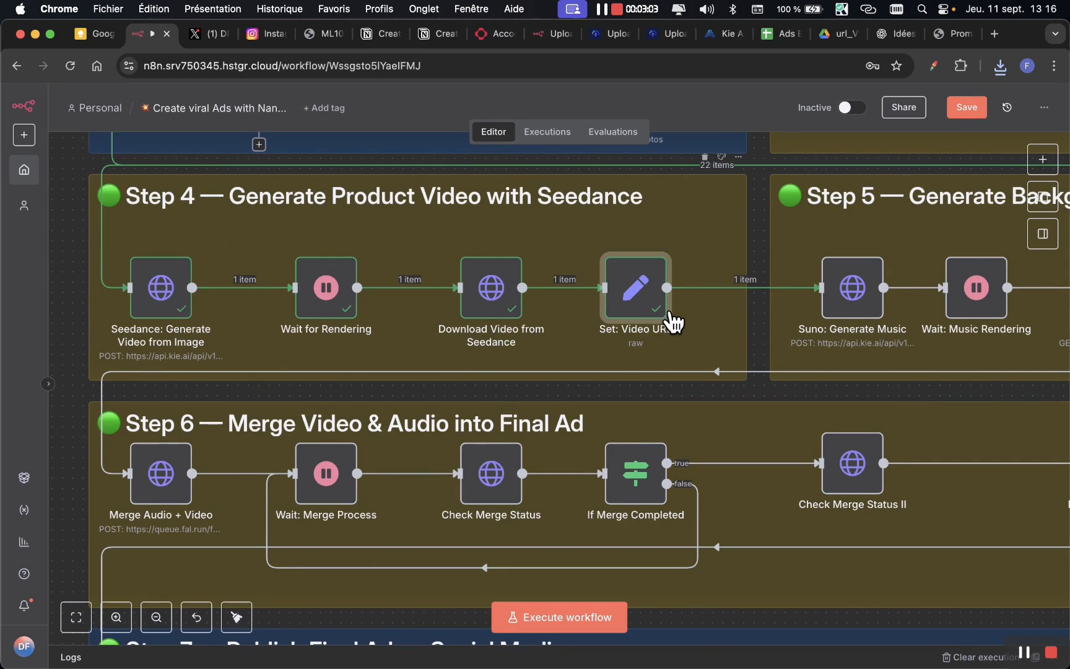
Switch to KIE AI and review the Suno audio request logs and the Suno playground.
{"action": "scroll", "coordinate": [667, 313], "scroll_direction": "right", "scroll_amount": 1}
{"action": "scroll", "coordinate": [674, 321], "scroll_direction": "right", "scroll_amount": 6}
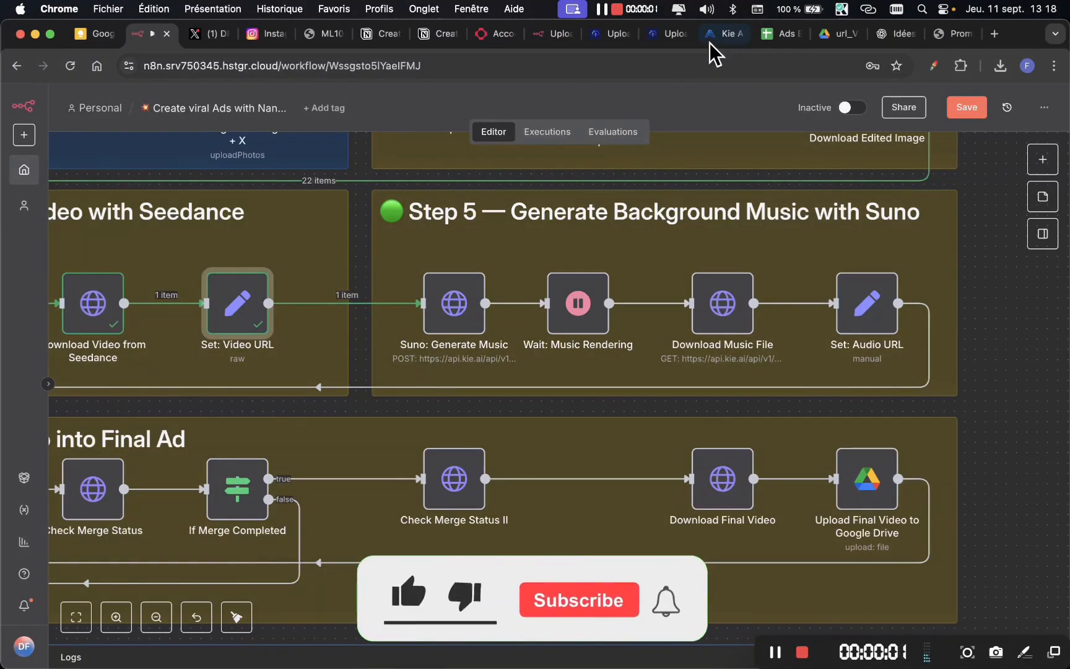
{"action": "left_click", "coordinate": [711, 44]}
{"action": "left_click", "coordinate": [340, 187]}
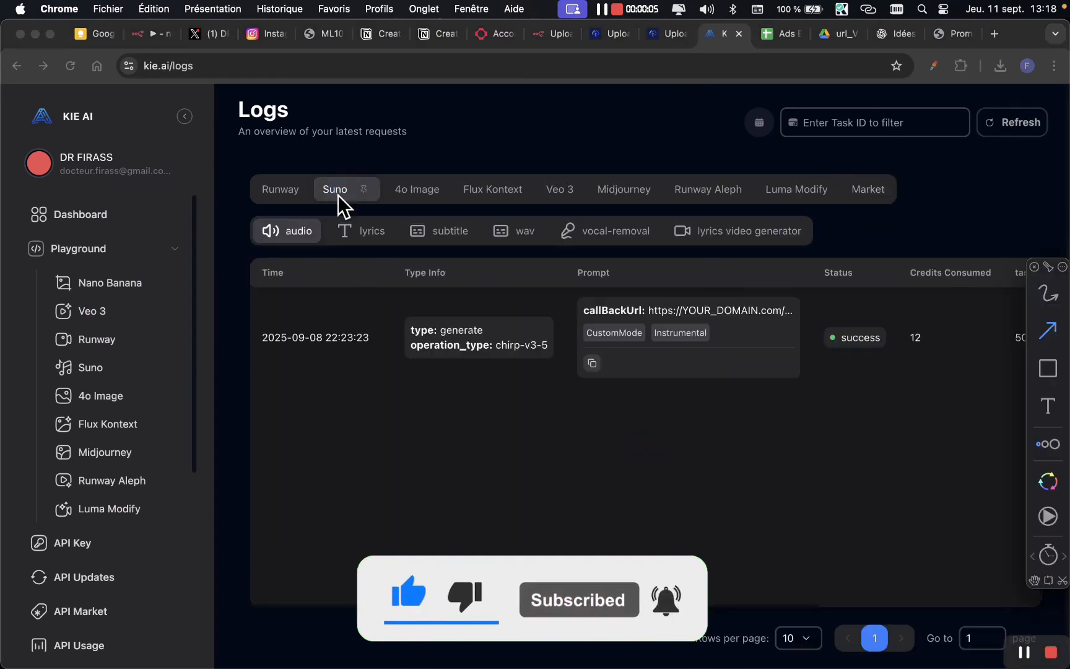
{"action": "key", "text": "f"}
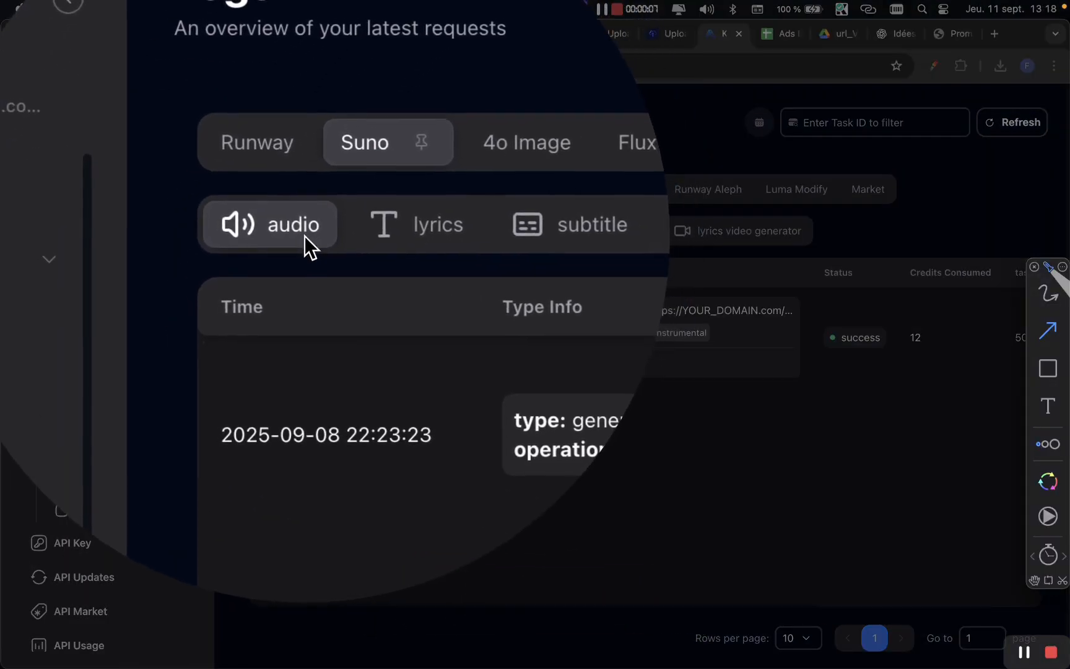
{"action": "key", "text": "f"}
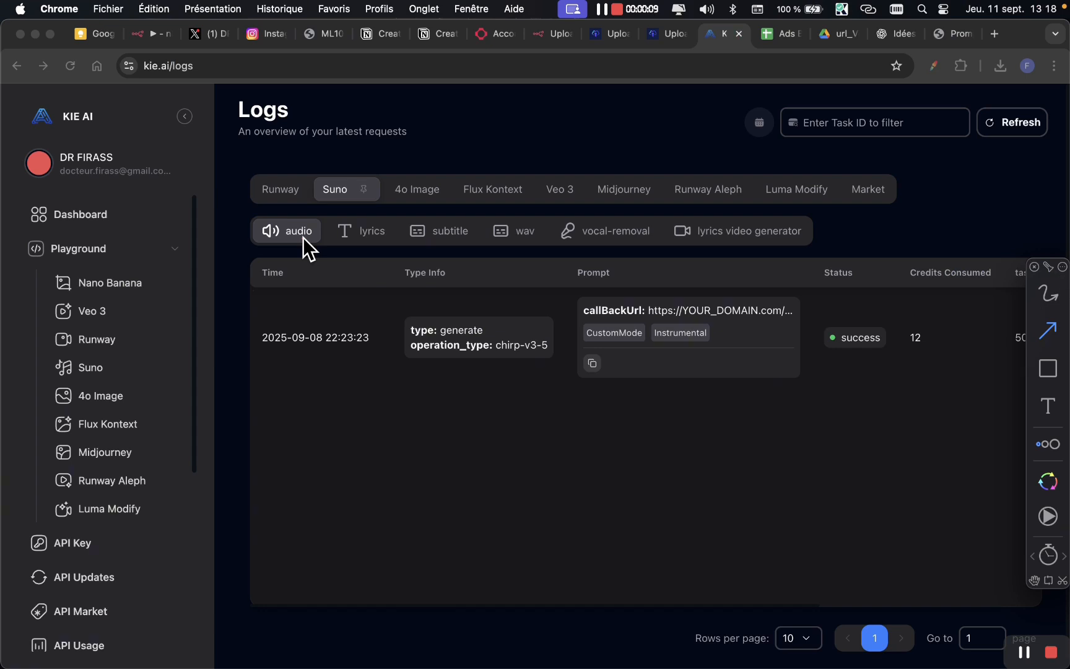
{"action": "left_click", "coordinate": [89, 368]}
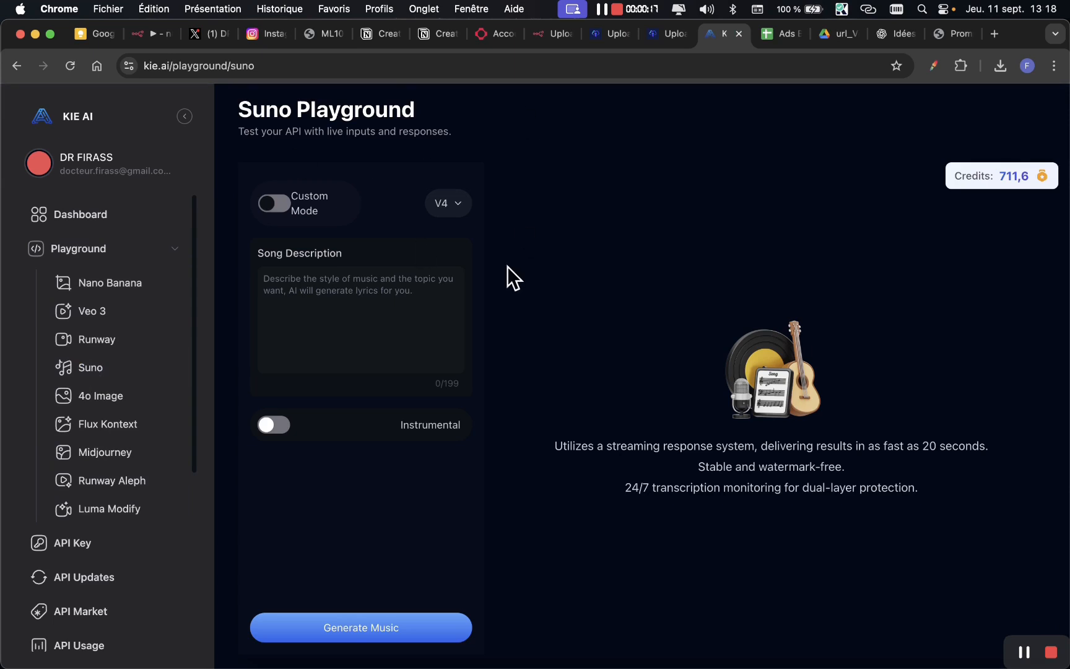
Return to the n8n workflow, execute the Suno: Generate Music node and check its details.
{"action": "left_click", "coordinate": [149, 35]}
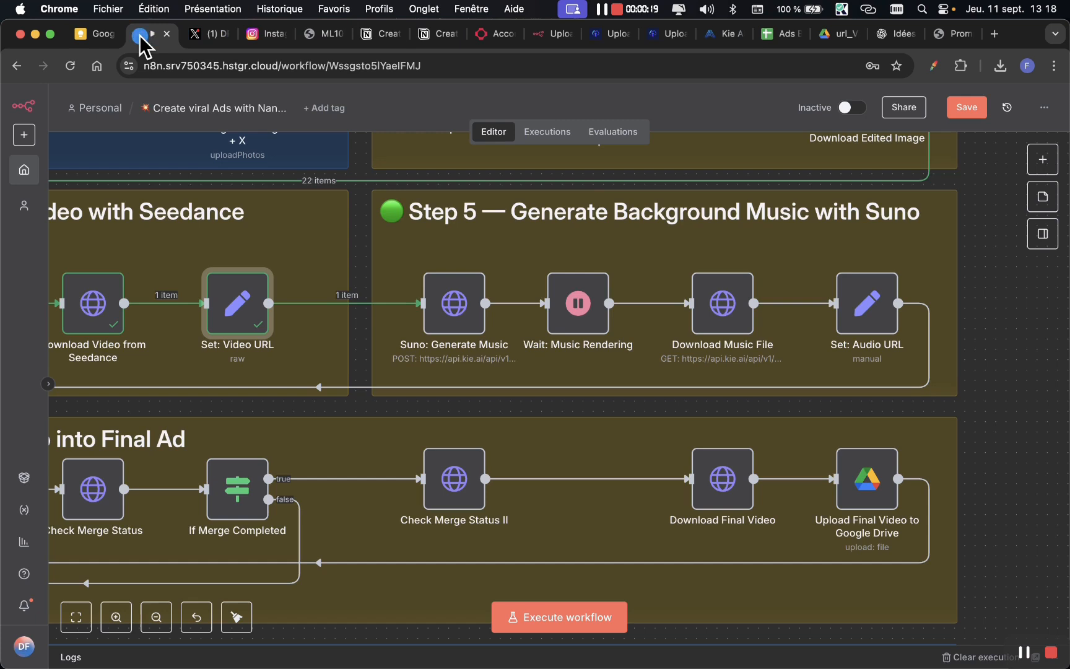
{"action": "right_click", "coordinate": [463, 312]}
{"action": "left_click", "coordinate": [480, 339]}
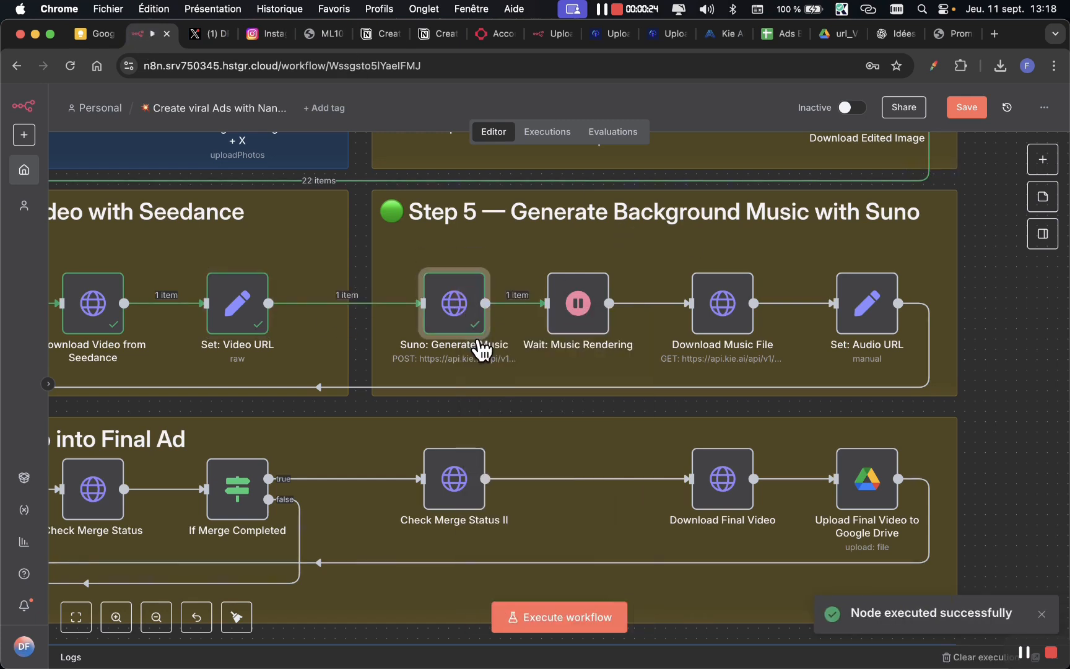
{"action": "right_click", "coordinate": [464, 316]}
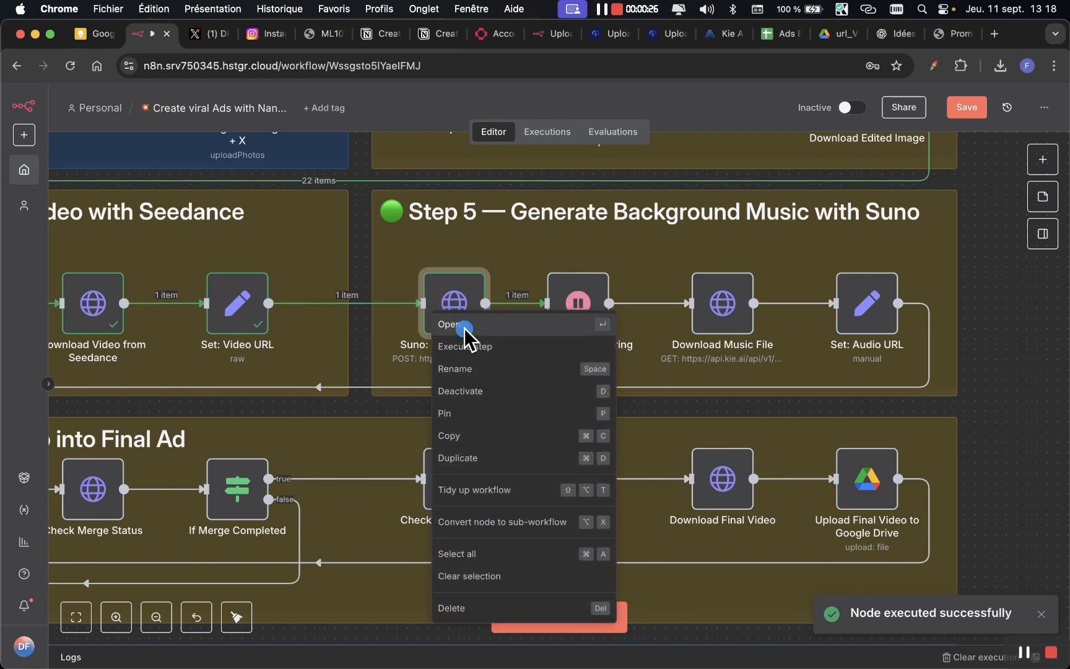
{"action": "left_click", "coordinate": [463, 328]}
{"action": "left_click", "coordinate": [855, 124]}
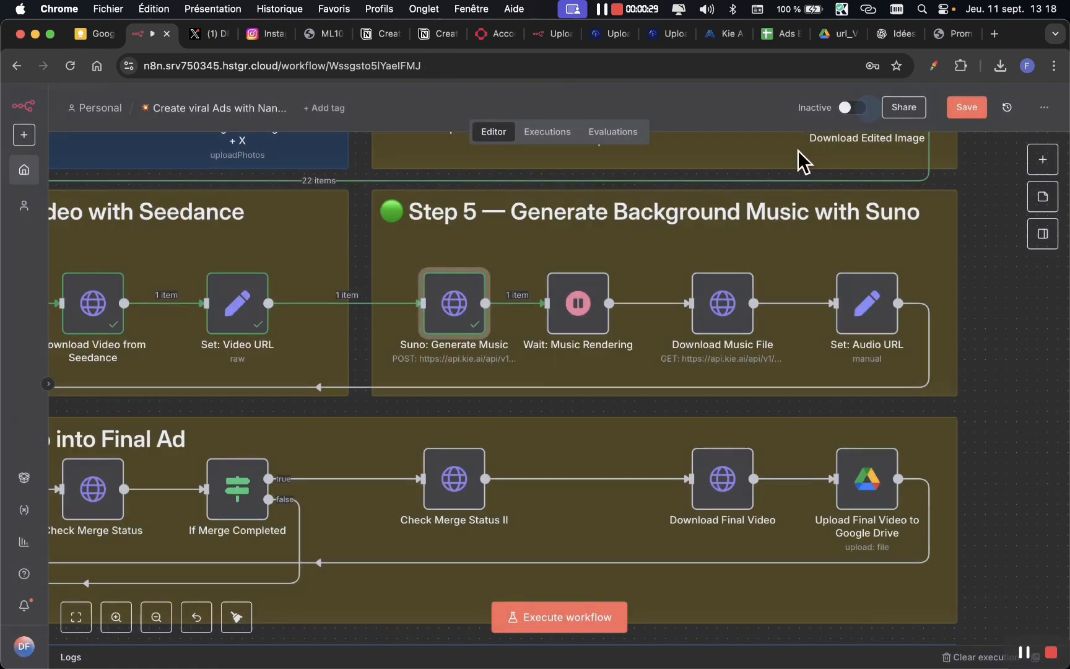
Adjust the Wait: Music Rendering node's wait amount in seconds and execute that node.
{"action": "right_click", "coordinate": [584, 294]}
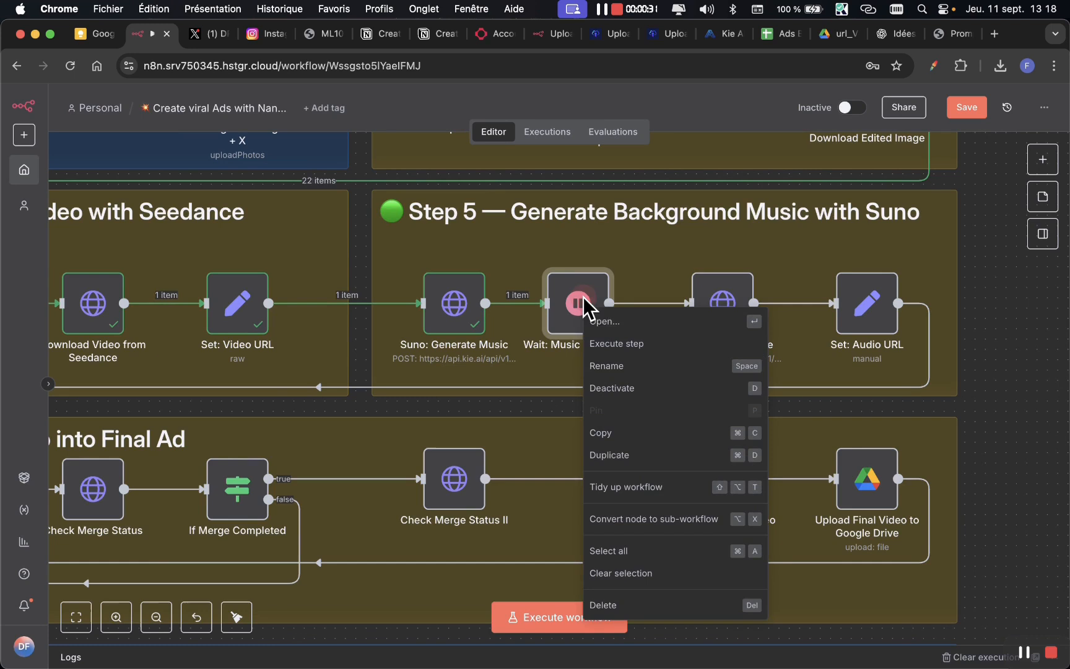
{"action": "left_click", "coordinate": [592, 316]}
{"action": "left_click", "coordinate": [370, 256]}
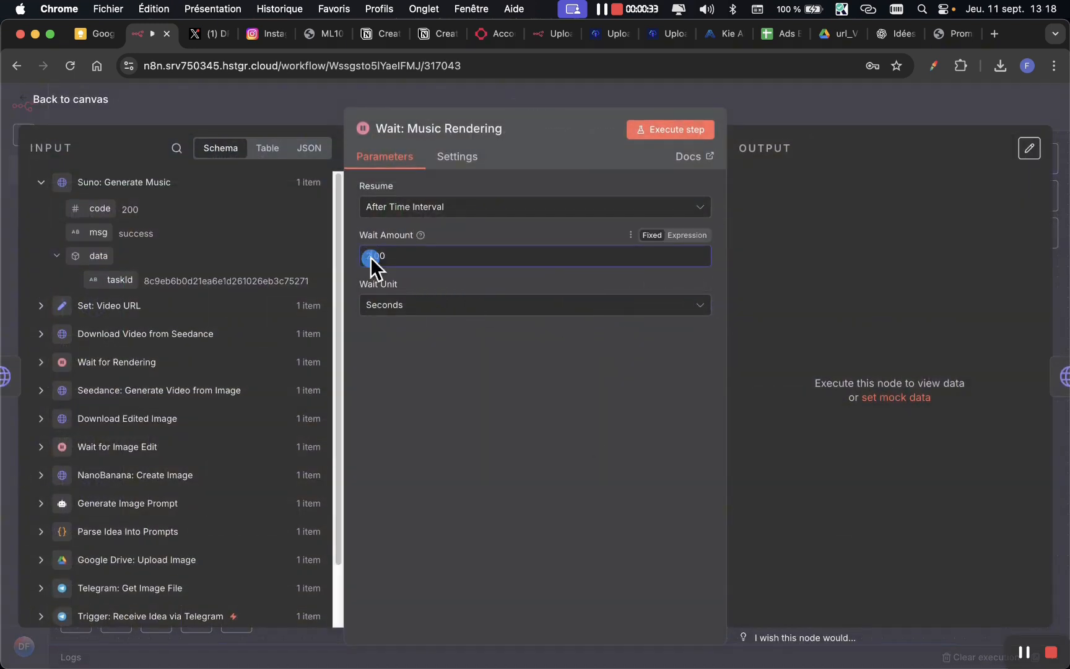
{"action": "type", "text": "00"}
{"action": "left_click", "coordinate": [666, 131]}
{"action": "left_click", "coordinate": [782, 99]}
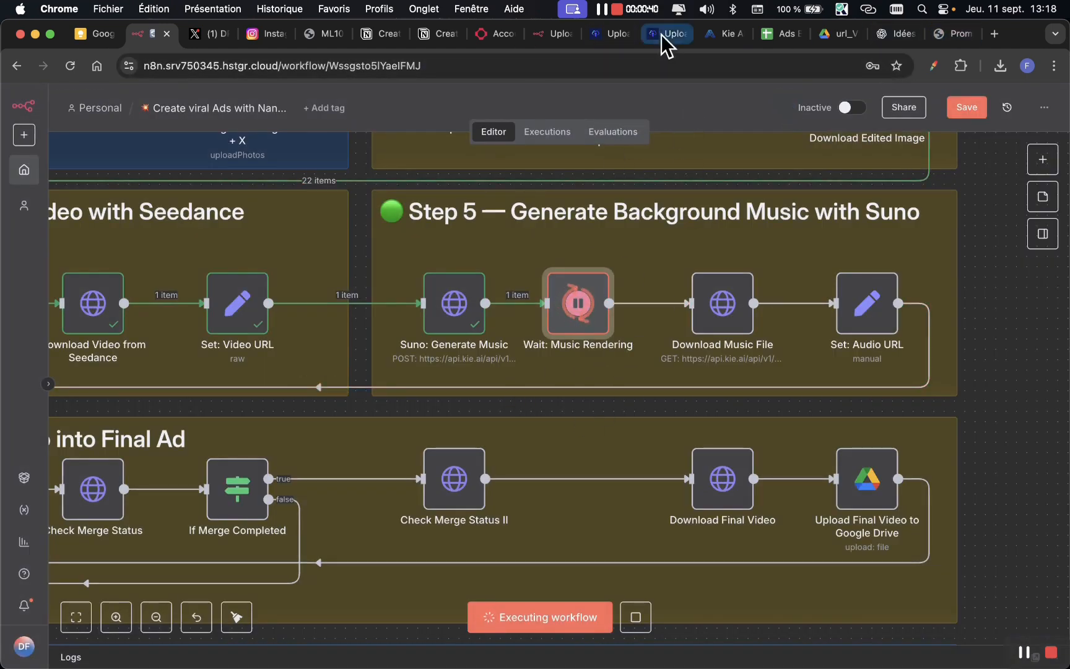
Switch to KIE AI and open the Suno audio request logs to check the status of the latest music generation.
{"action": "left_click", "coordinate": [719, 39]}
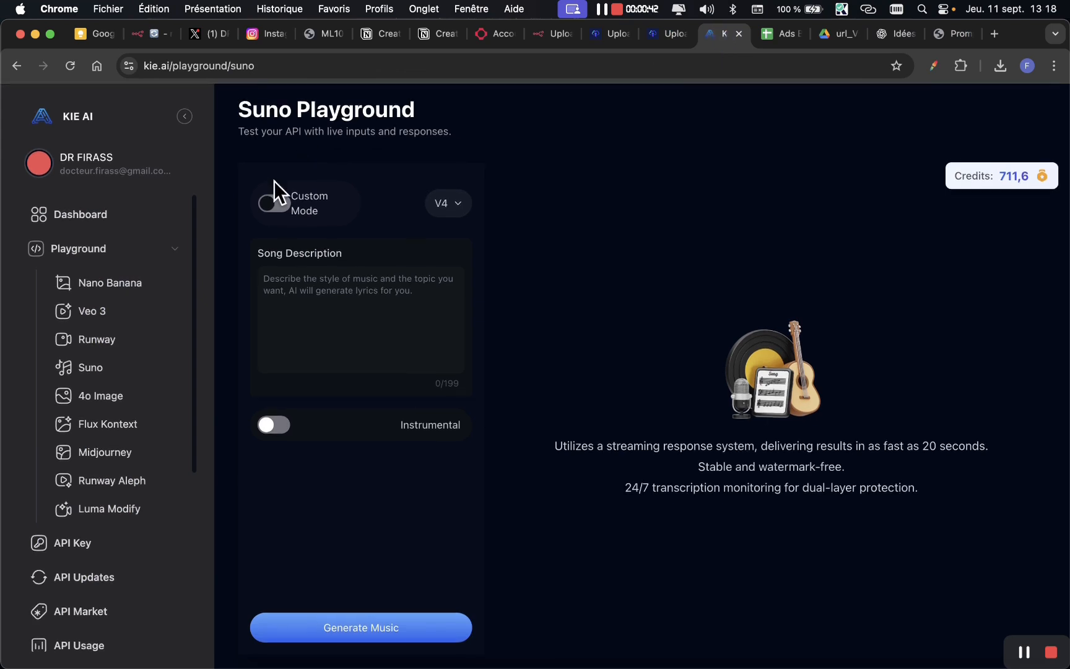
{"action": "scroll", "coordinate": [108, 628], "scroll_direction": "down", "scroll_amount": 5}
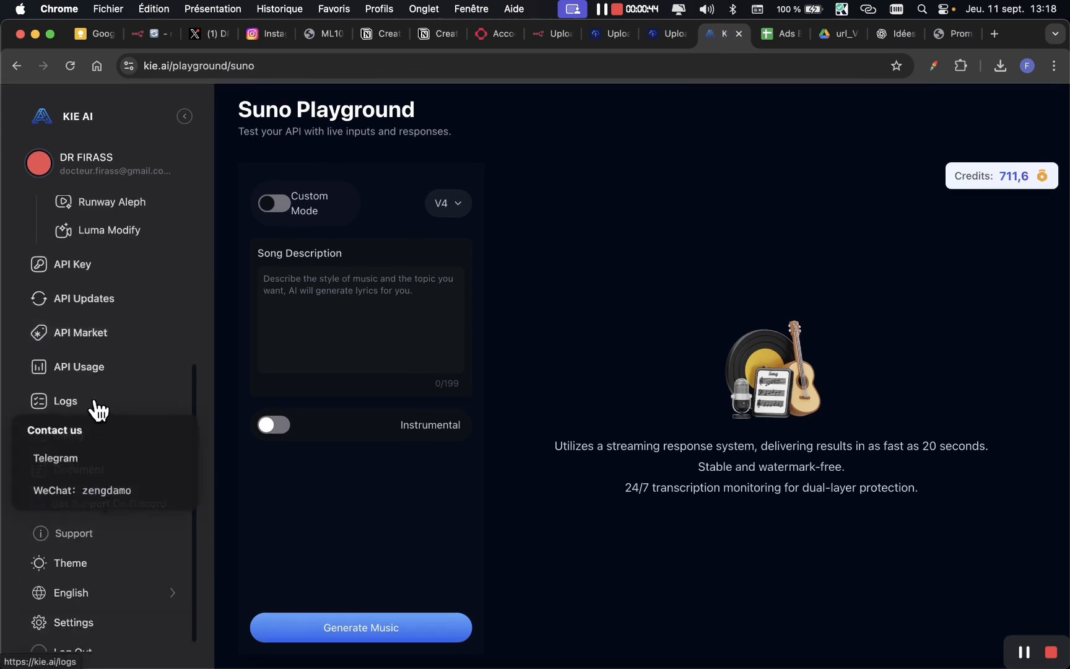
{"action": "left_click", "coordinate": [97, 407]}
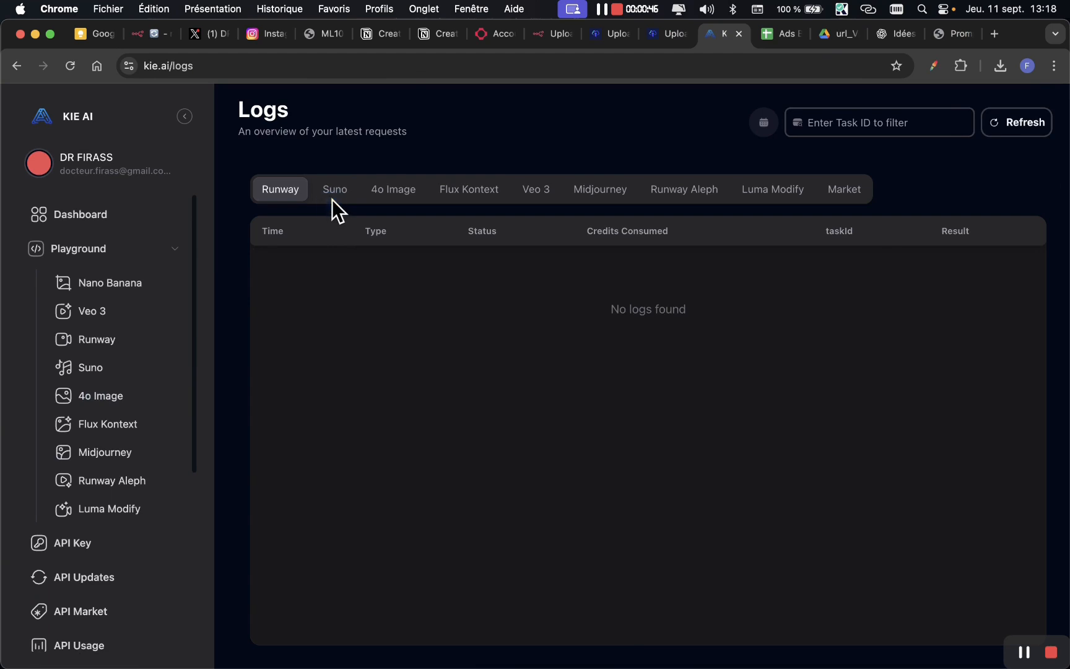
{"action": "left_click", "coordinate": [332, 200]}
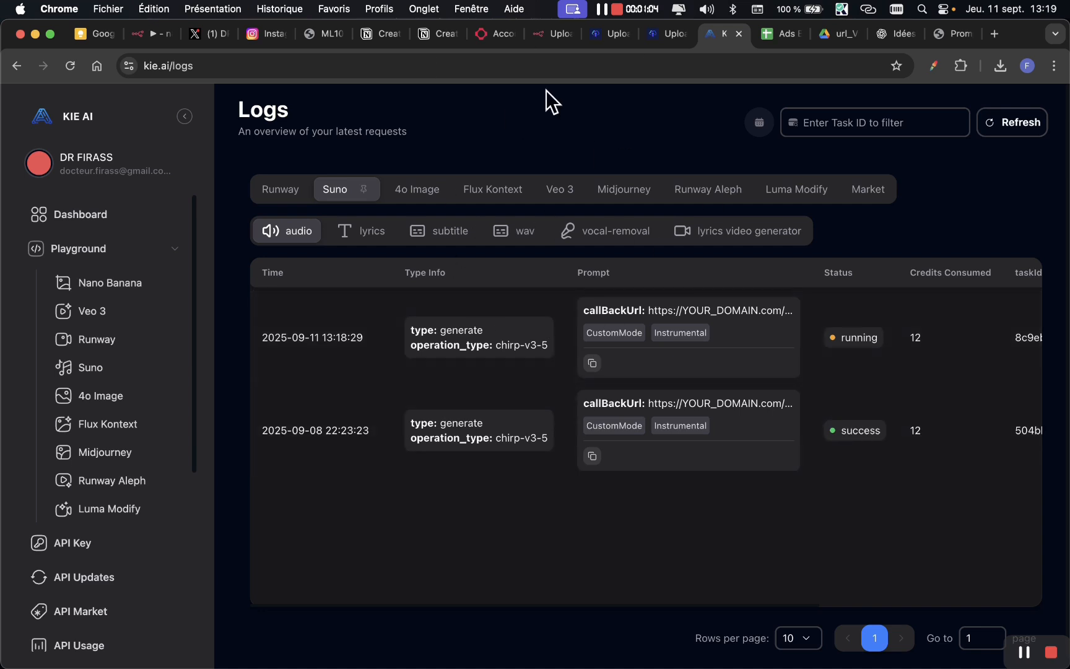
Check the Step 5 music nodes in the n8n workflow and review the Suno logs in KIE AI again.
{"action": "left_click", "coordinate": [139, 34]}
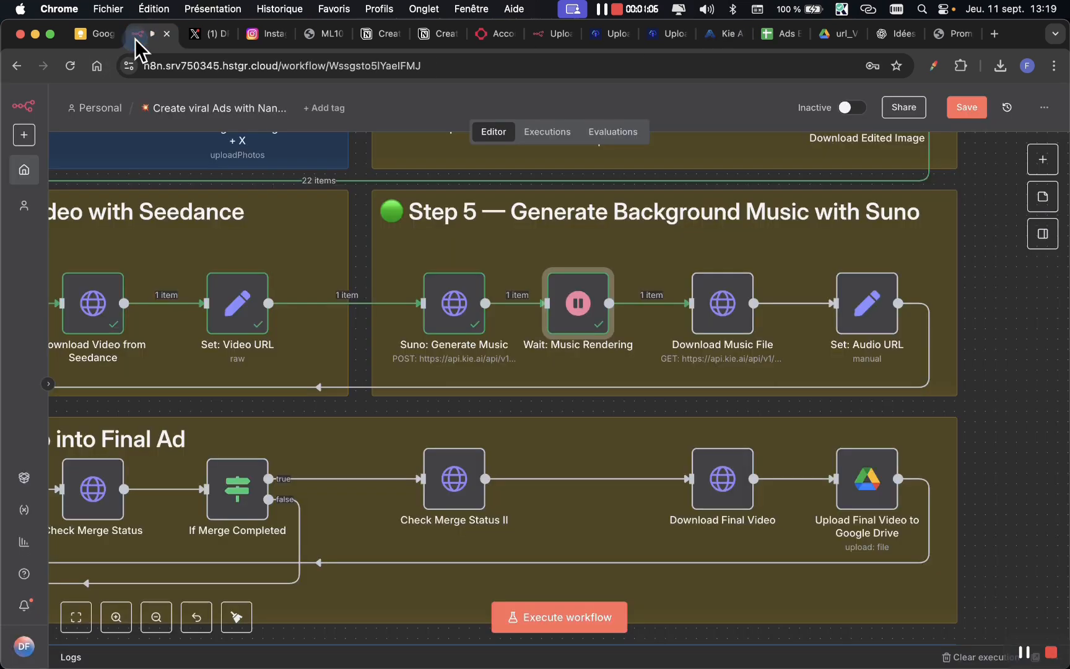
{"action": "left_click", "coordinate": [723, 303]}
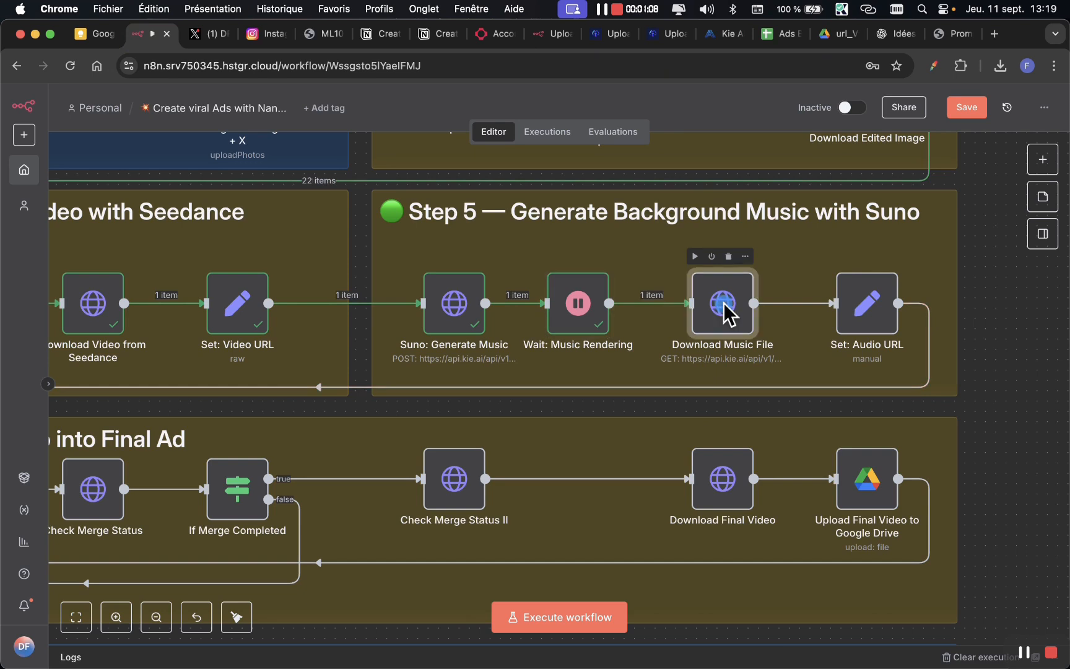
{"action": "left_click", "coordinate": [880, 315]}
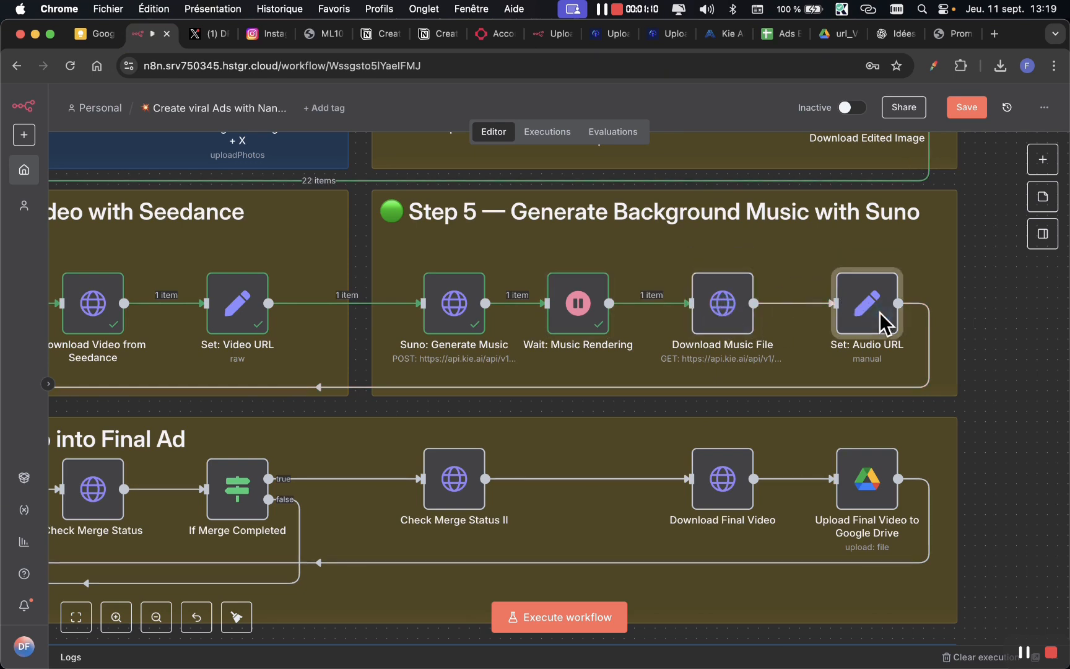
{"action": "left_click", "coordinate": [711, 36]}
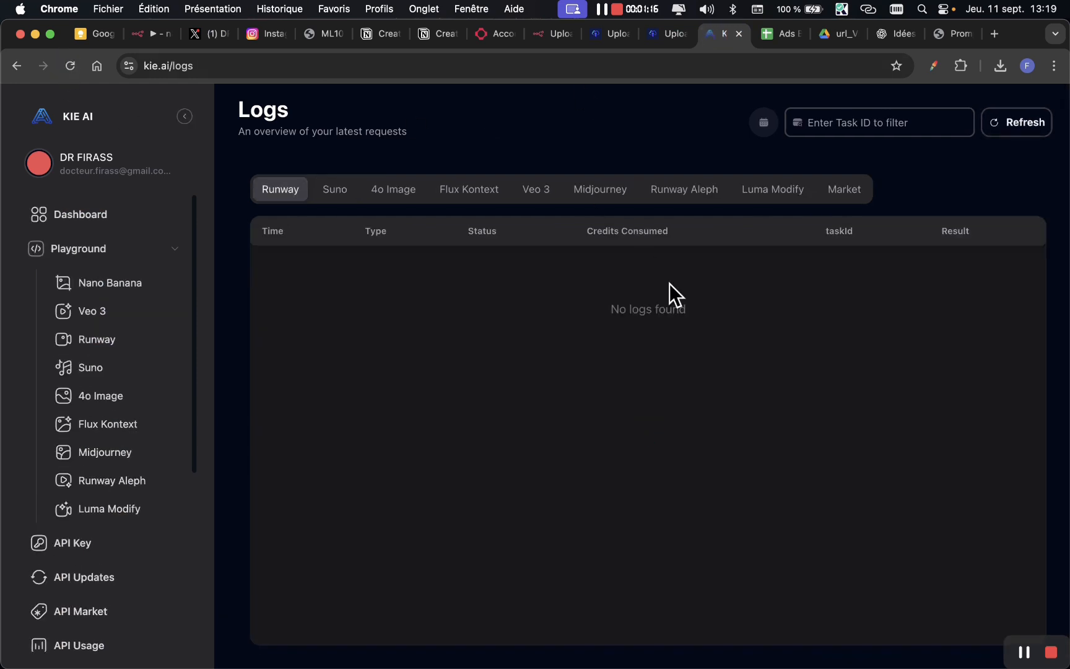
{"action": "left_click", "coordinate": [344, 185]}
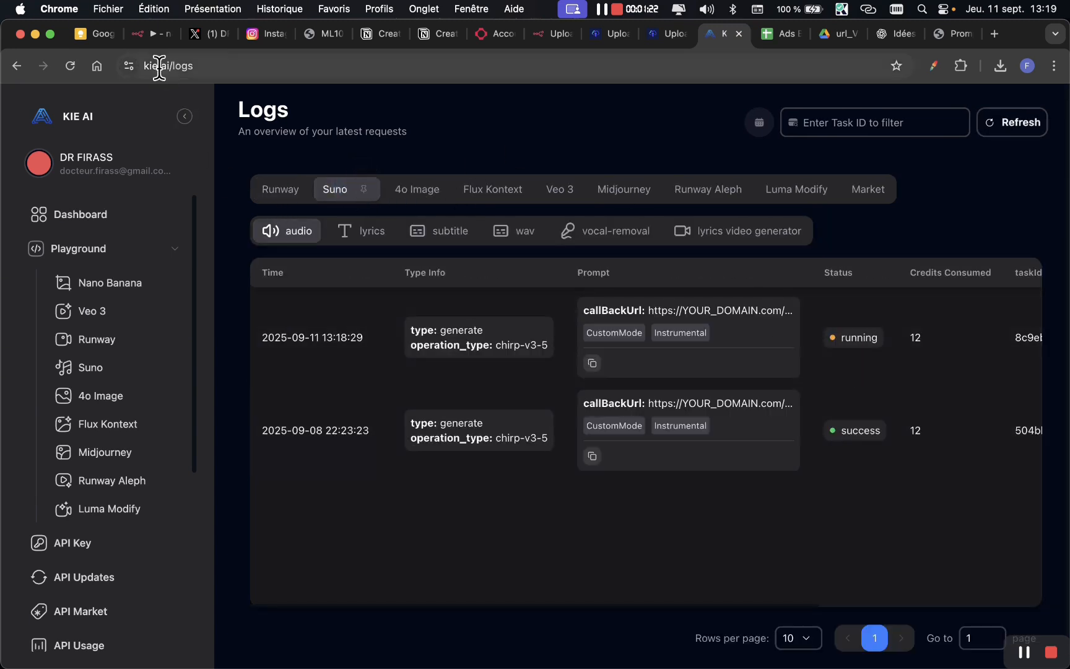
Return to the n8n workflow, set the Wait: Music Rendering node's wait amount to 40 seconds and execute that node.
{"action": "left_click", "coordinate": [149, 34]}
{"action": "left_click", "coordinate": [575, 301]}
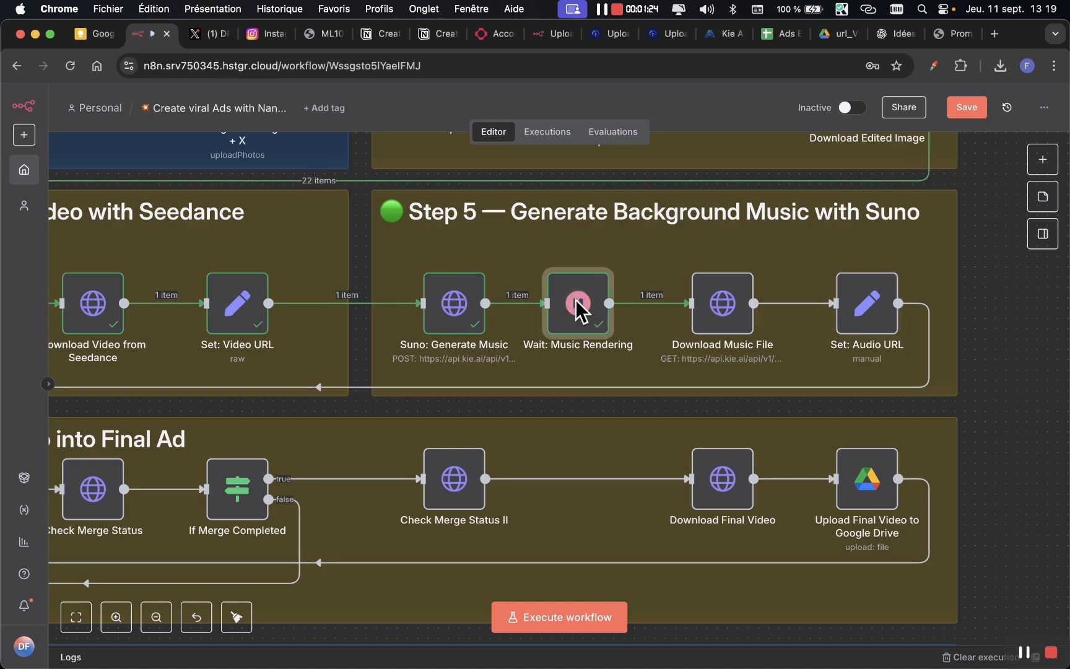
{"action": "right_click", "coordinate": [575, 300]}
{"action": "left_click", "coordinate": [604, 324]}
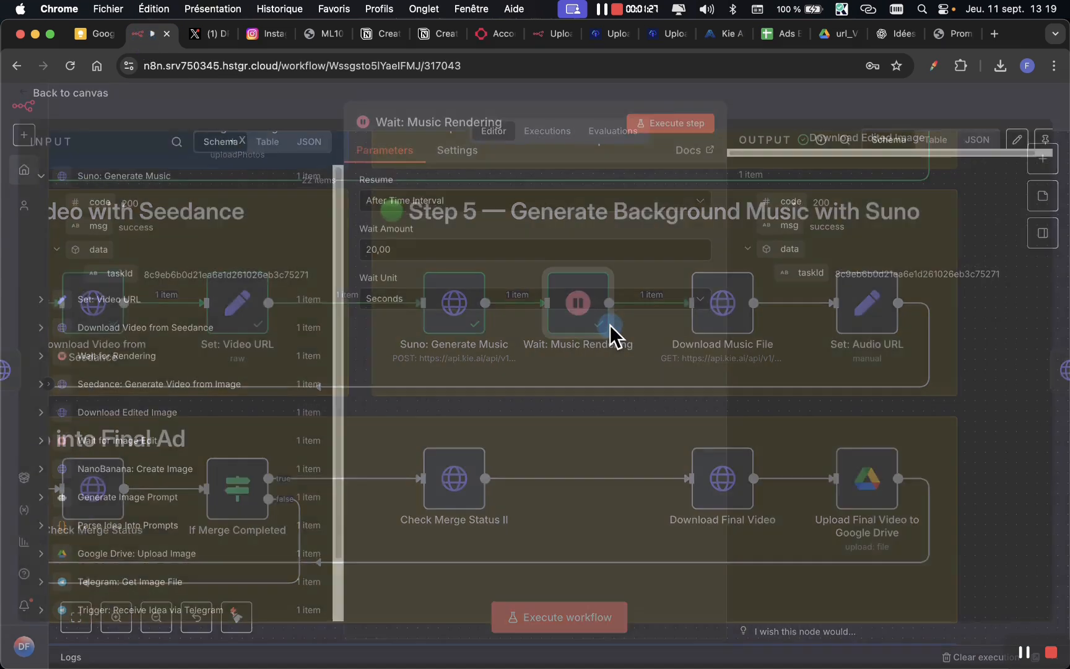
{"action": "left_click_drag", "start_coordinate": [372, 253], "coordinate": [262, 252]}
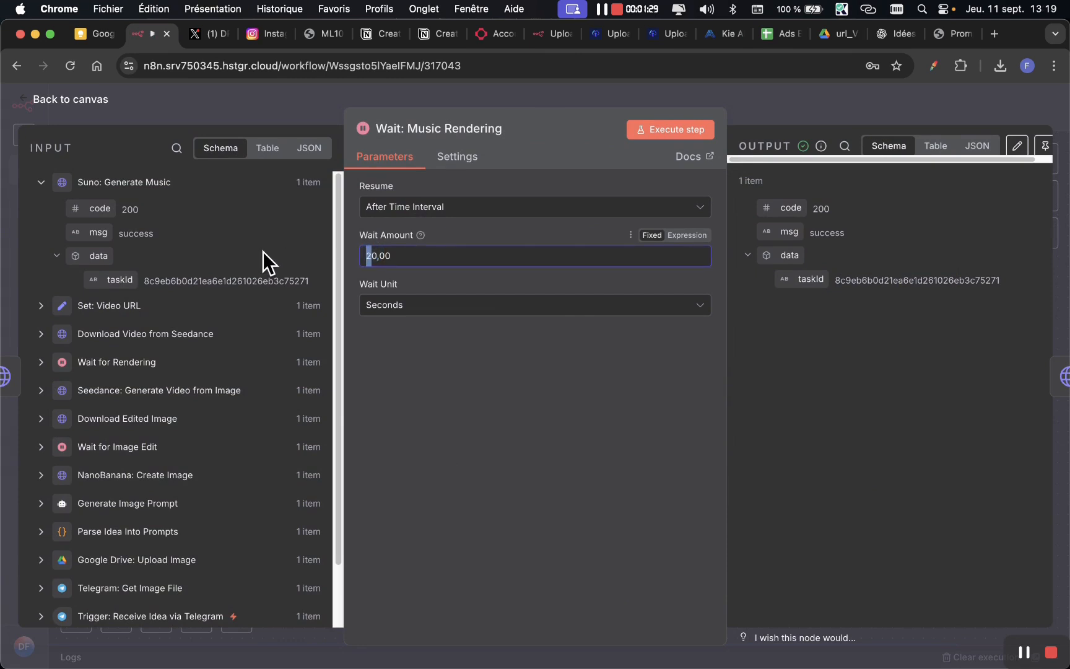
{"action": "type", "text": "4"}
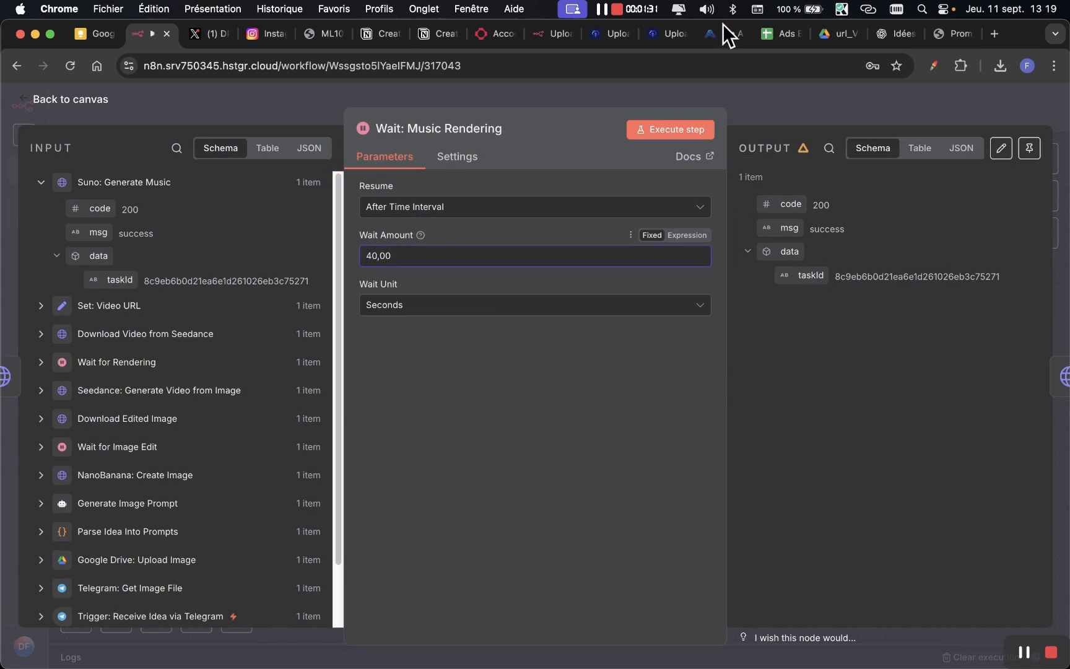
{"action": "left_click", "coordinate": [818, 108]}
{"action": "right_click", "coordinate": [583, 309]}
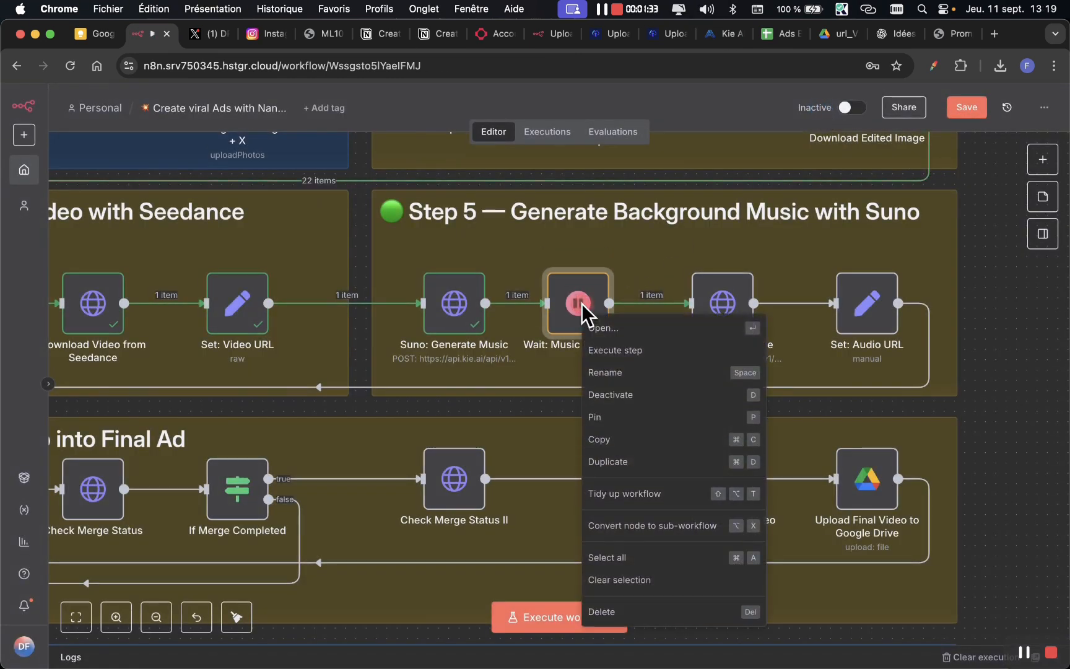
{"action": "left_click", "coordinate": [640, 350]}
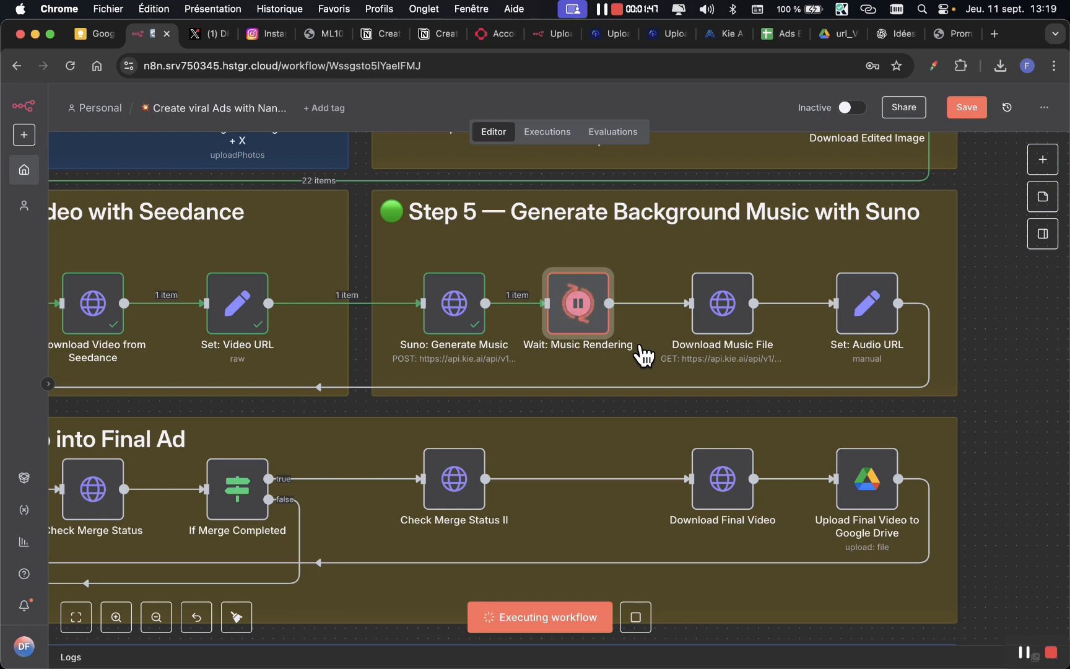
{"action": "key", "text": "ctrl+a"}
{"action": "mouse_move", "coordinate": [680, 592]}
{"action": "left_mouse_down"}
{"action": "mouse_move", "coordinate": [880, 122]}
{"action": "mouse_move", "coordinate": [860, 119]}
{"action": "left_mouse_up"}
{"action": "key", "text": "z"}
{"action": "key", "text": "Escape"}
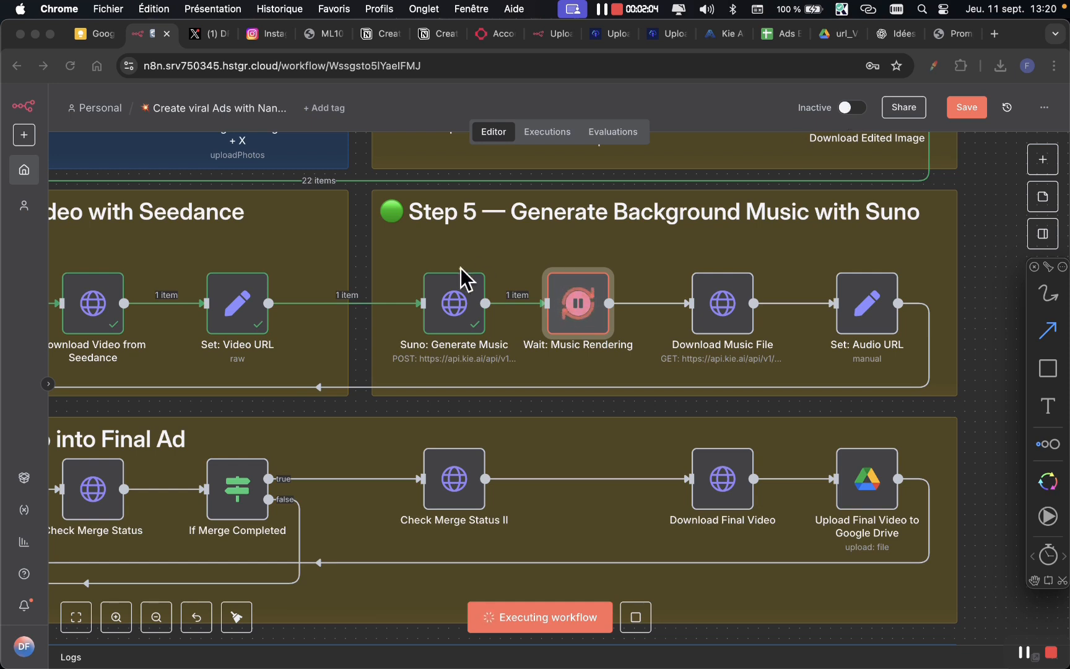
{"action": "left_click_drag", "start_coordinate": [544, 254], "coordinate": [693, 268]}
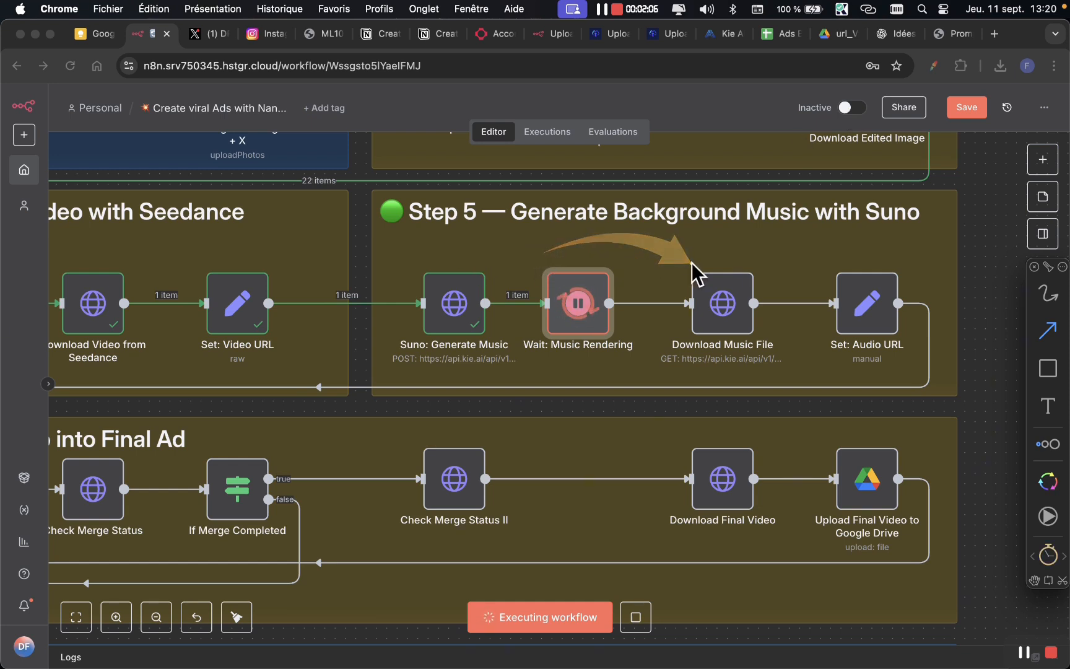
{"action": "key", "text": "Escape"}
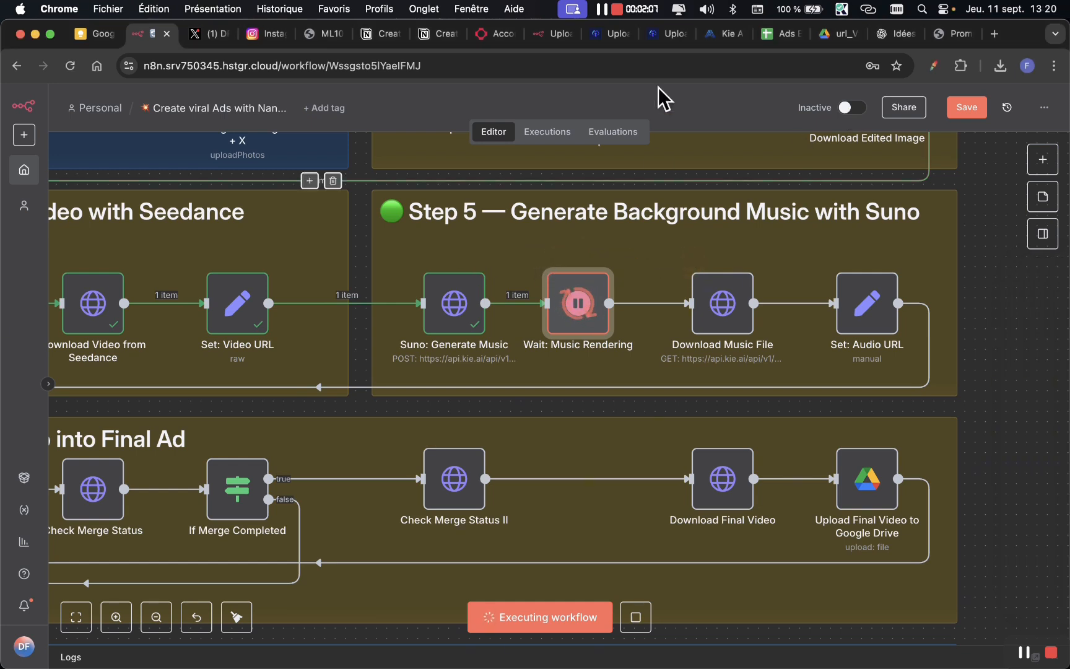
Switch to KIE AI, reload the Logs page and check the latest Suno request's status.
{"action": "left_click", "coordinate": [712, 32]}
{"action": "left_click", "coordinate": [67, 64]}
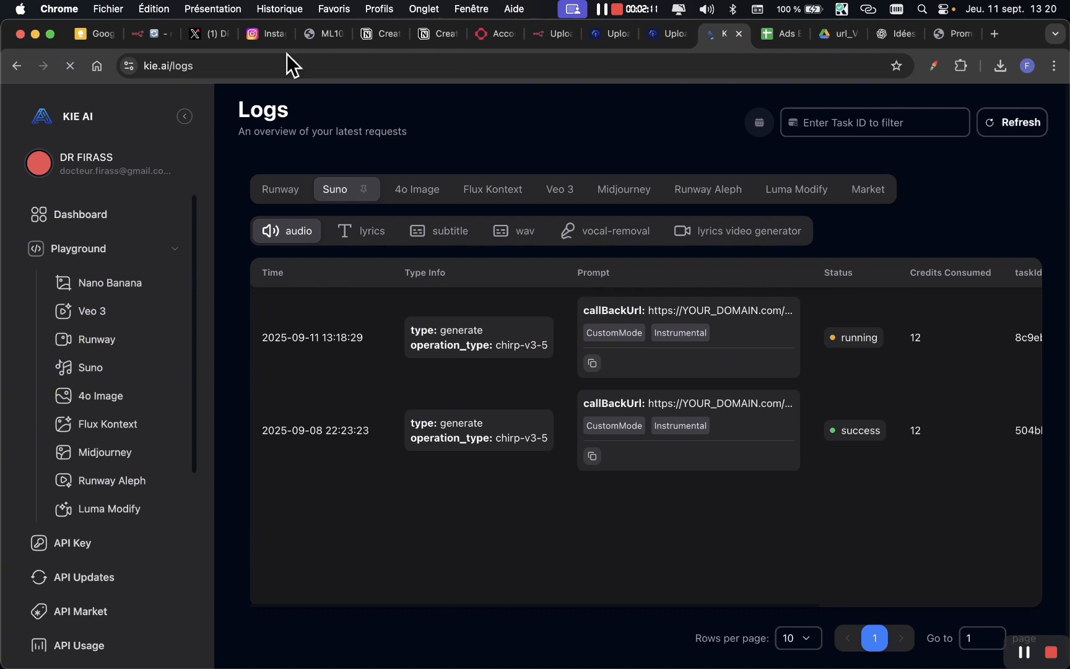
{"action": "left_click", "coordinate": [340, 189]}
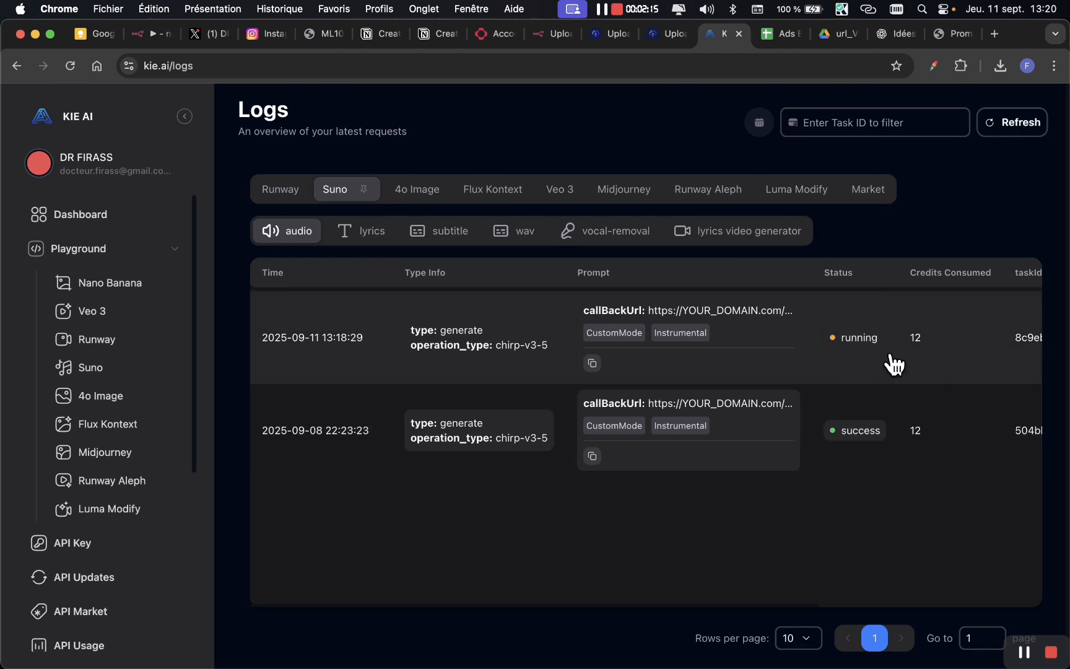
Return to the n8n workflow, set the Wait: Music Rendering node's wait amount to 120 seconds and execute that node.
{"action": "left_click", "coordinate": [138, 34]}
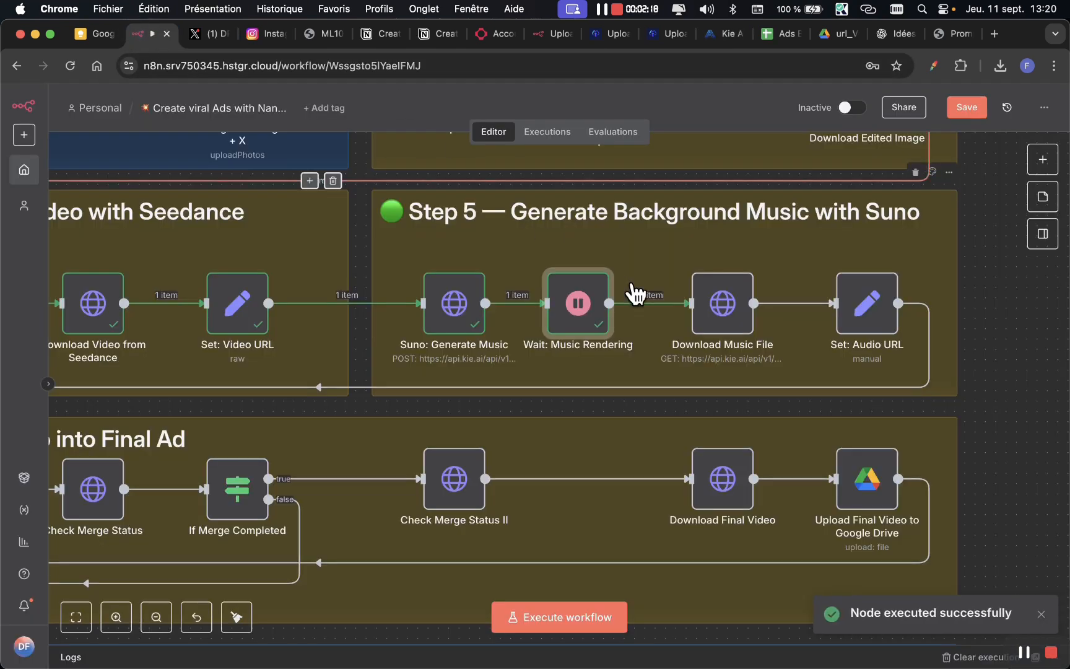
{"action": "right_click", "coordinate": [583, 300]}
{"action": "left_click", "coordinate": [604, 323]}
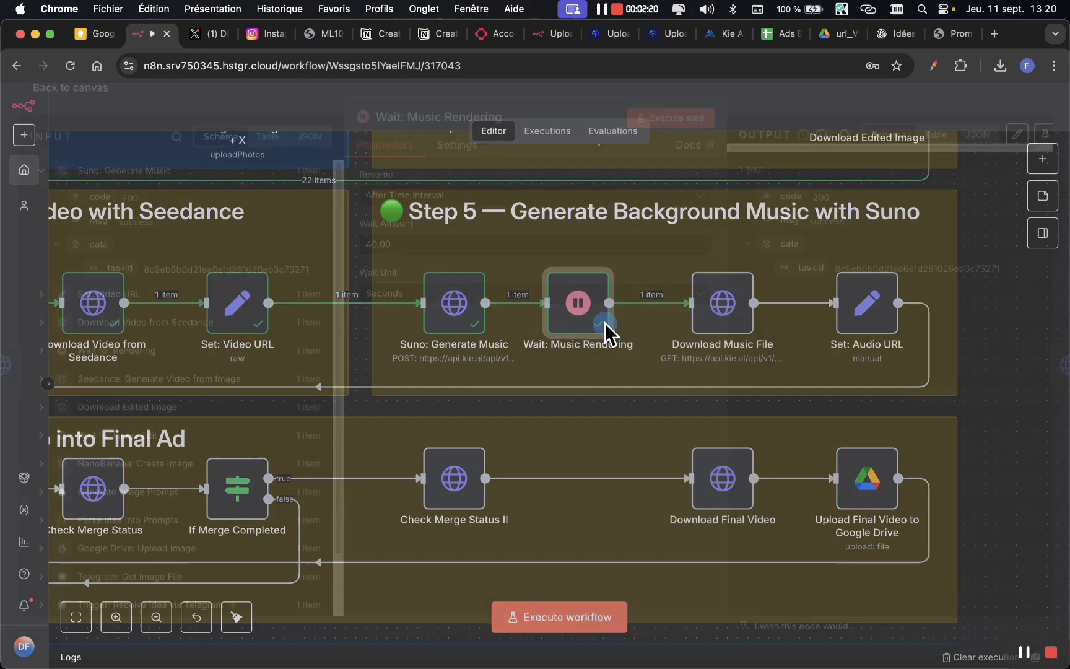
{"action": "left_click", "coordinate": [370, 254]}
{"action": "type", "text": "12"}
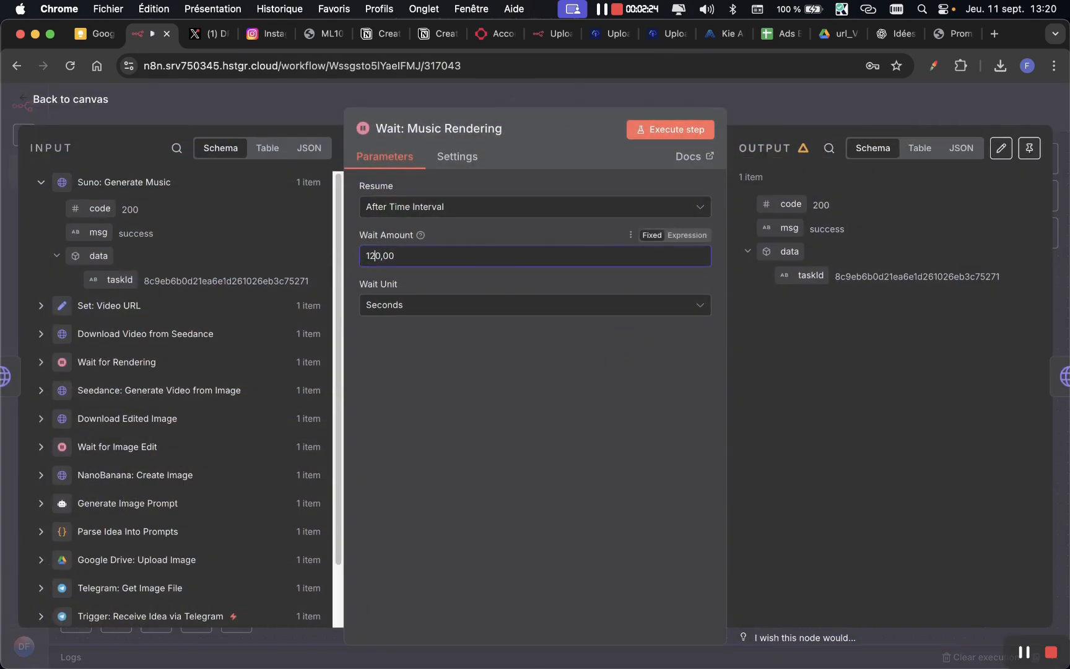
{"action": "left_click", "coordinate": [756, 89]}
{"action": "right_click", "coordinate": [571, 300]}
{"action": "left_click", "coordinate": [608, 336]}
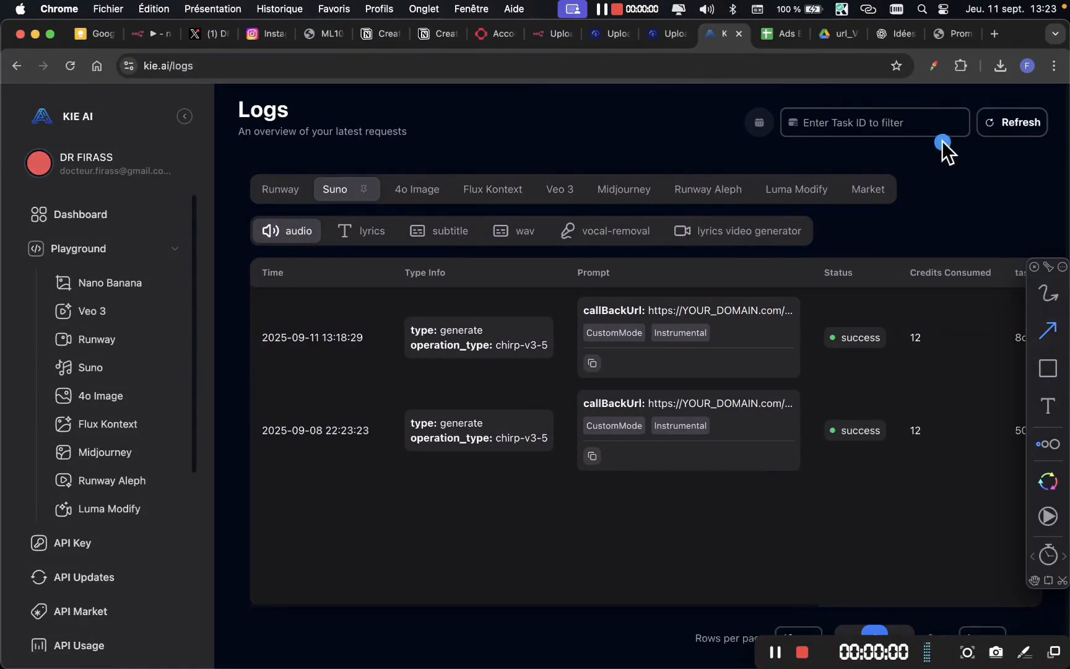
Review the Suno logs in KIE AI and open the result of the most recent music generation request.
{"action": "left_click_drag", "start_coordinate": [942, 142], "coordinate": [672, 280]}
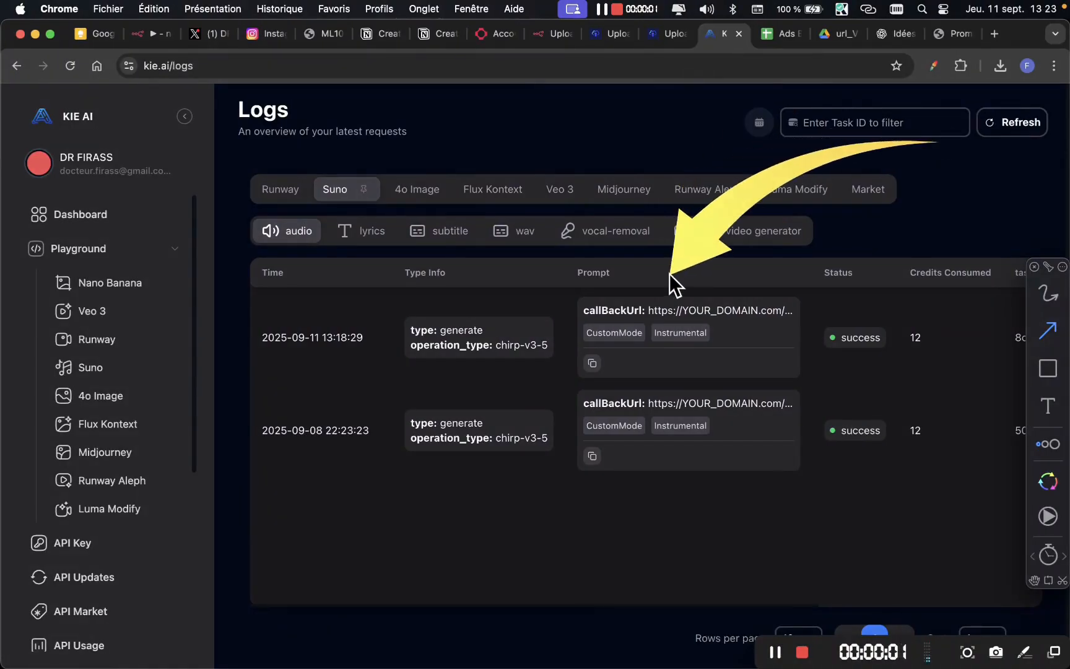
{"action": "scroll", "coordinate": [670, 281], "scroll_direction": "right", "scroll_amount": 5}
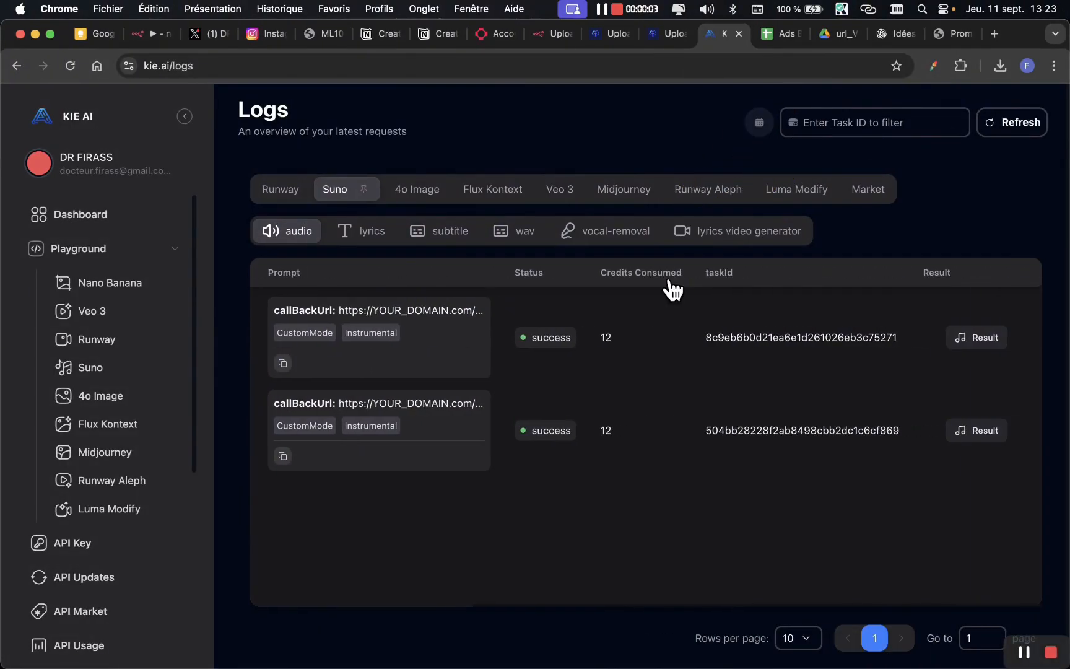
{"action": "left_click", "coordinate": [982, 339]}
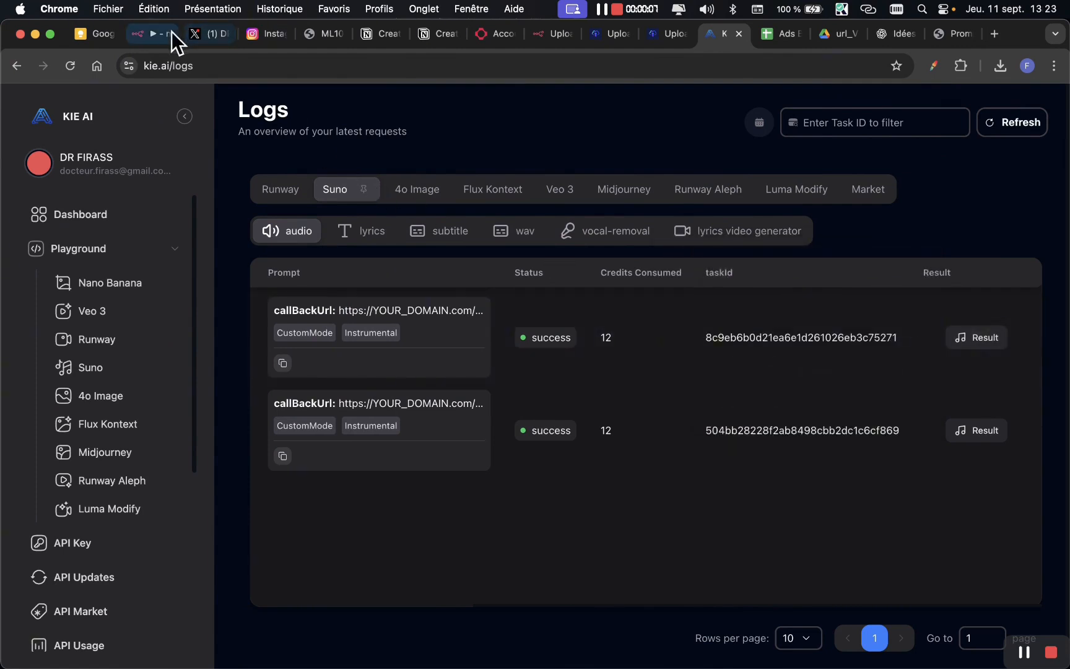
Return to the n8n workflow and execute the Download Music File node.
{"action": "left_click", "coordinate": [152, 35]}
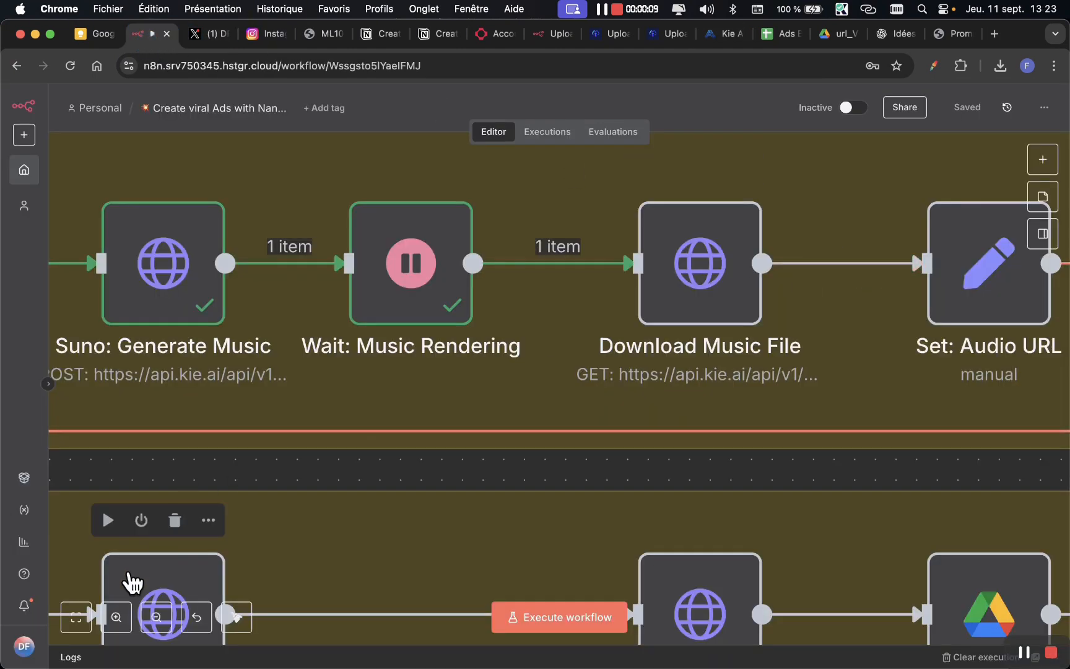
{"action": "left_click", "coordinate": [156, 616]}
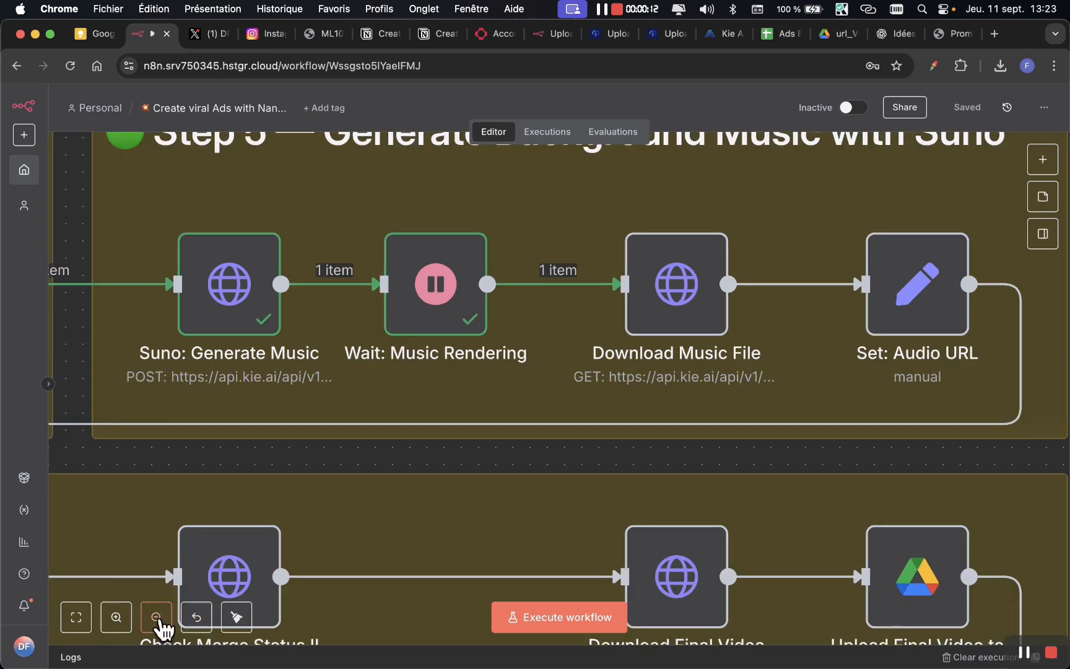
{"action": "left_click", "coordinate": [156, 616]}
{"action": "right_click", "coordinate": [641, 305]}
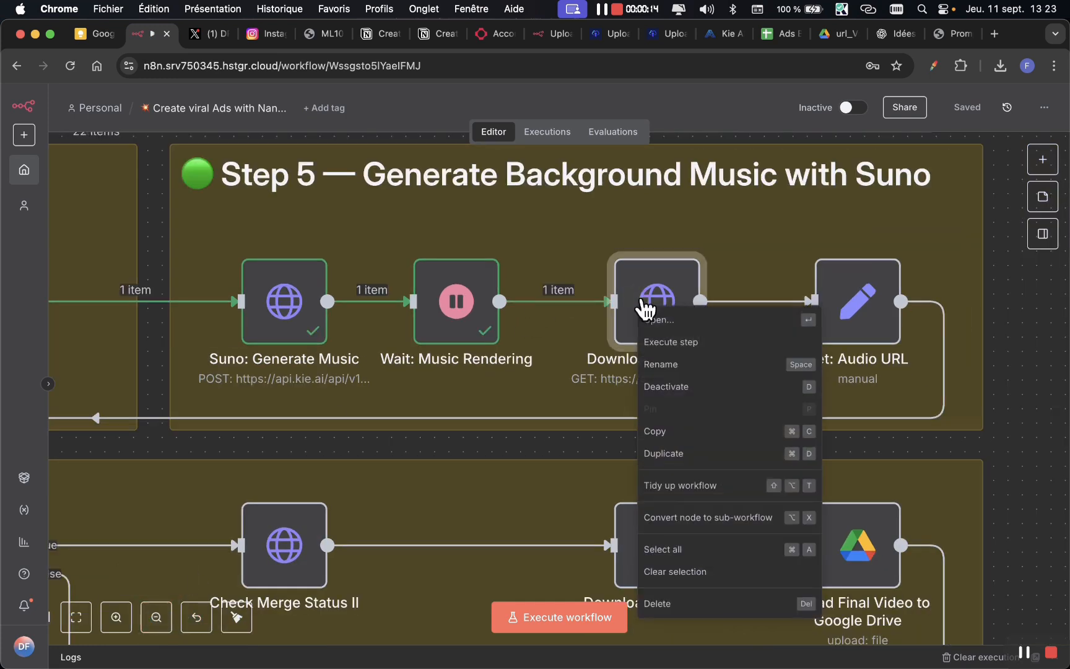
{"action": "left_click", "coordinate": [684, 342]}
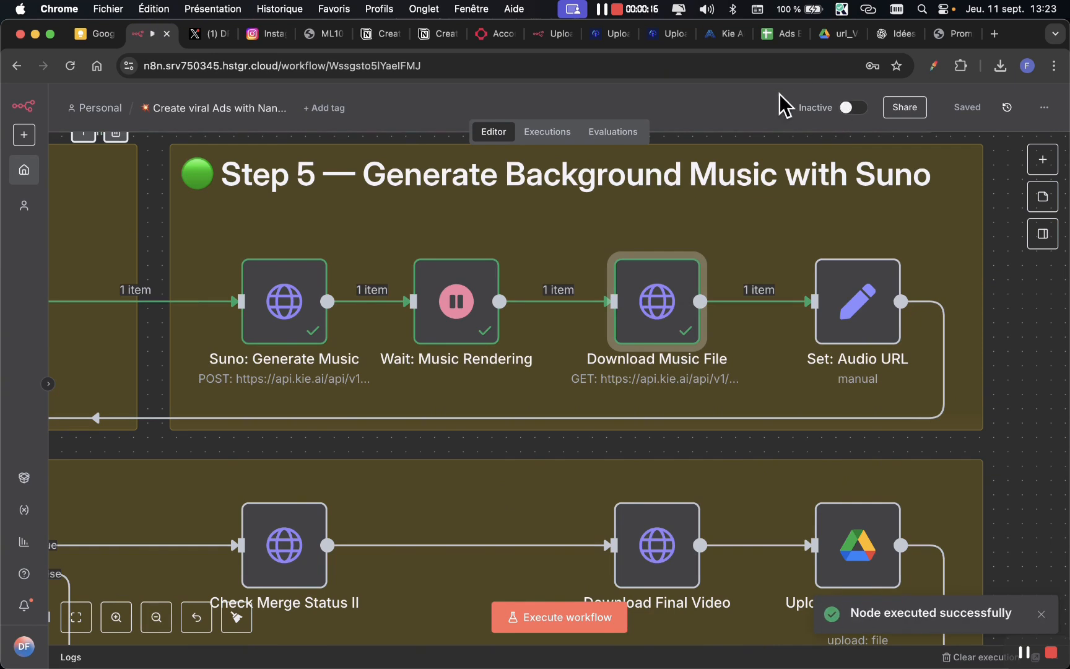
Execute the Set: Audio URL node, examine the url_audio field in its output and return to the canvas.
{"action": "right_click", "coordinate": [867, 307]}
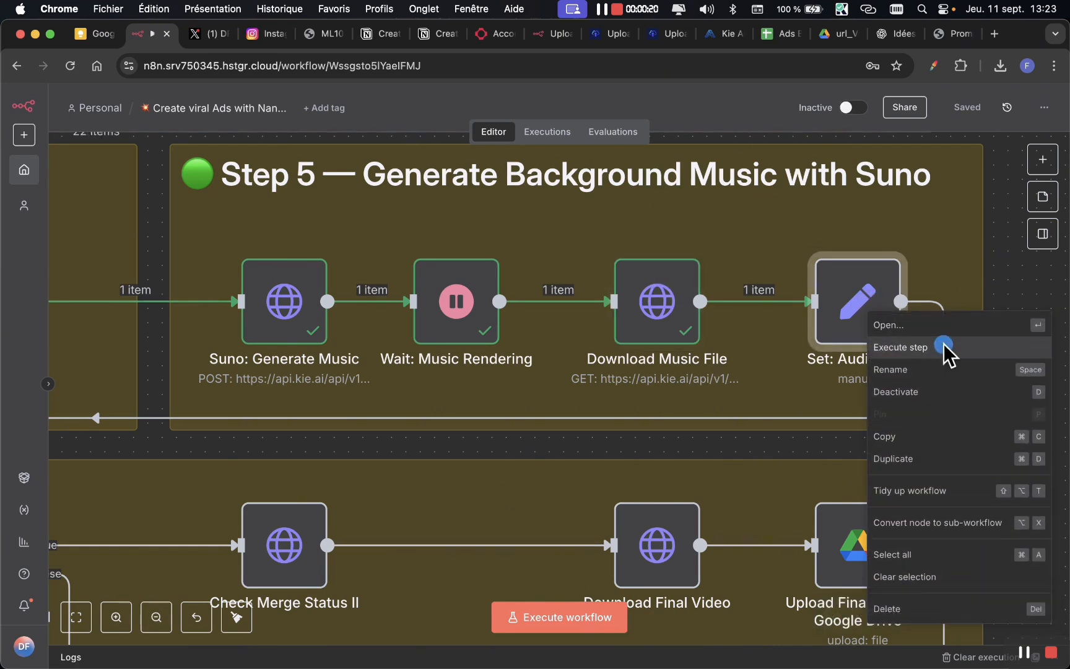
{"action": "left_click", "coordinate": [943, 348]}
{"action": "right_click", "coordinate": [867, 310]}
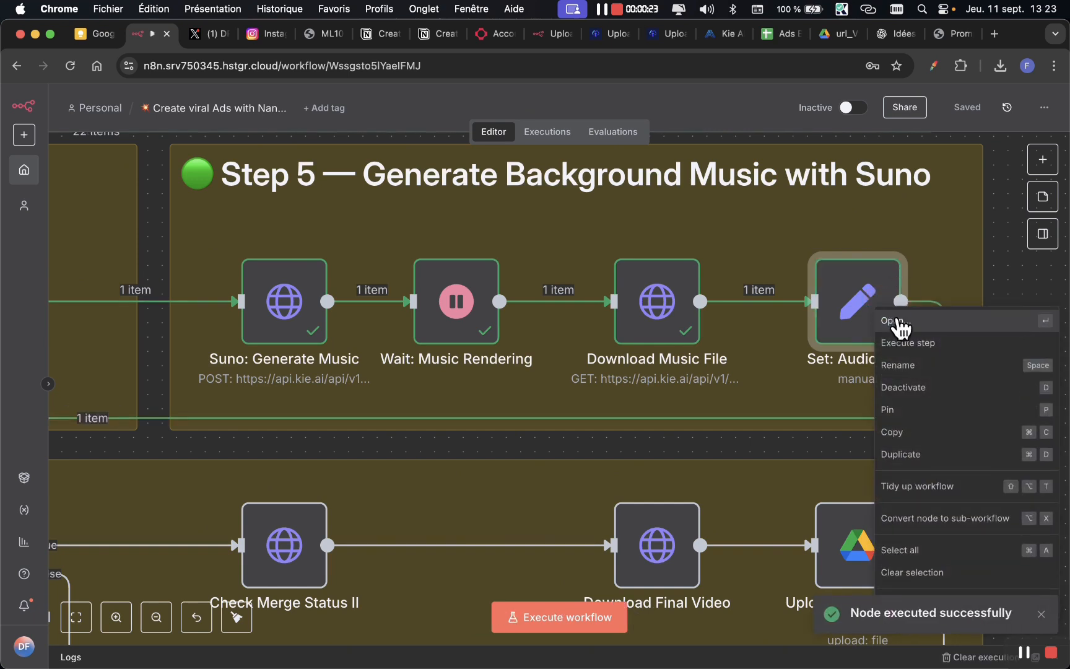
{"action": "left_click", "coordinate": [897, 316]}
{"action": "key", "text": "ctrl+Tab"}
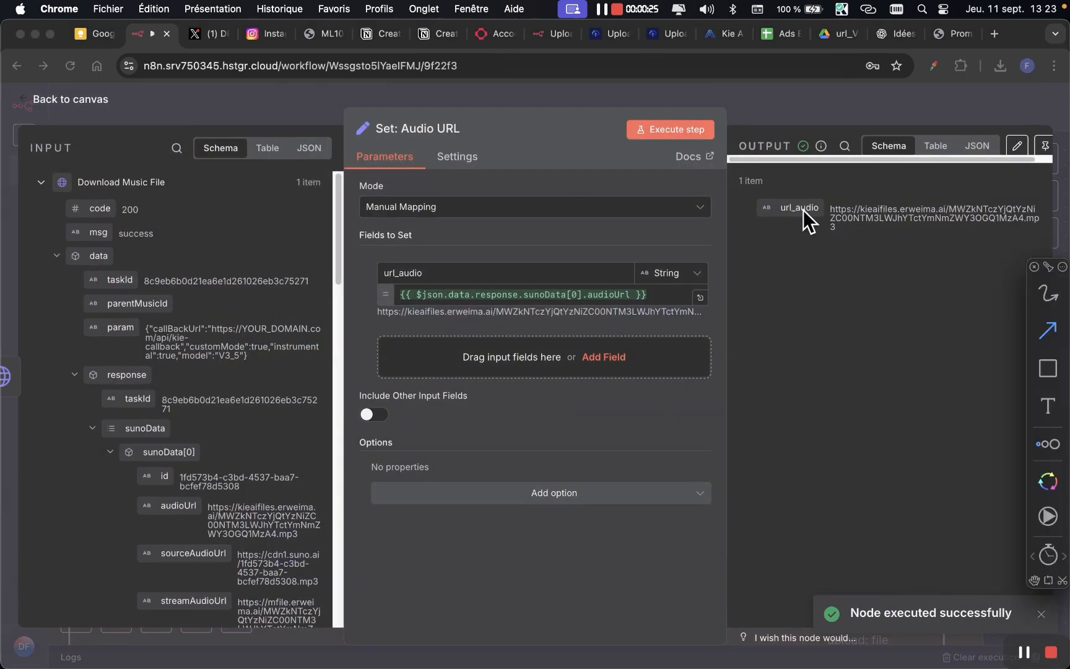
{"action": "left_click", "coordinate": [742, 91]}
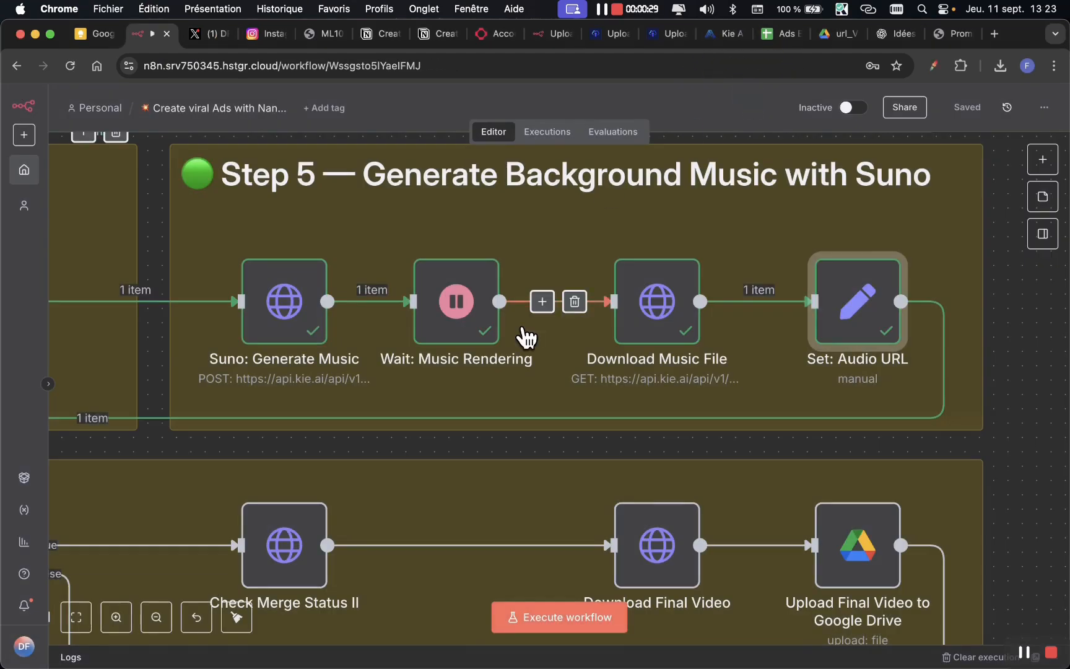
Check the fal.ai account's recent history and return to the Step 6 merge section of the n8n workflow.
{"action": "scroll", "coordinate": [525, 334], "scroll_direction": "down", "scroll_amount": 10}
{"action": "left_click", "coordinate": [123, 618]}
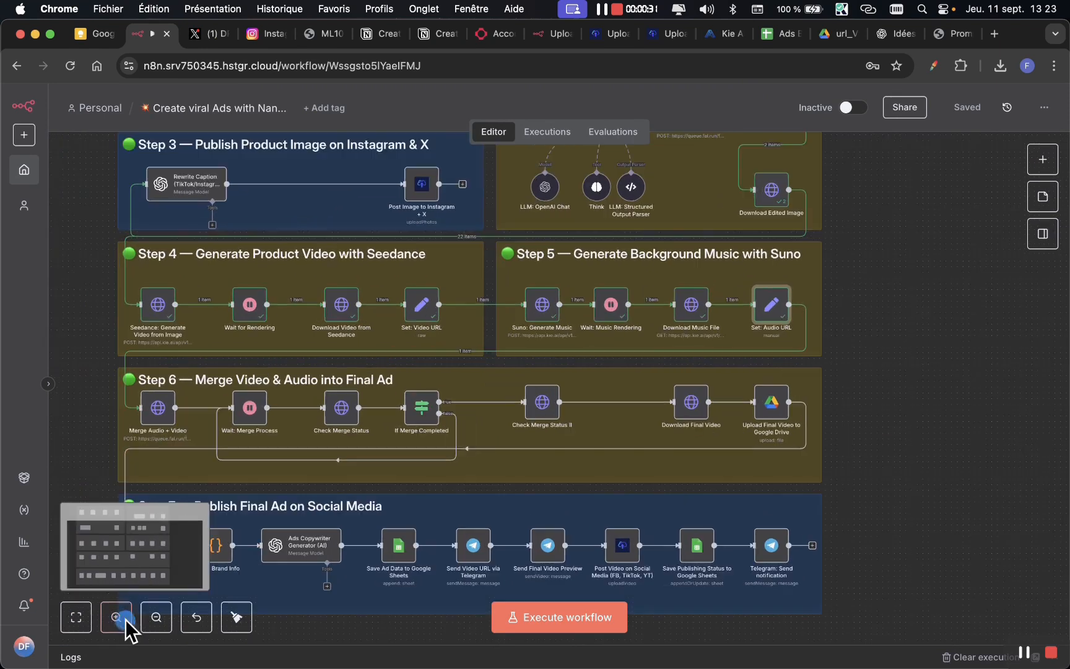
{"action": "left_click", "coordinate": [122, 618]}
{"action": "scroll", "coordinate": [244, 426], "scroll_direction": "up", "scroll_amount": 5}
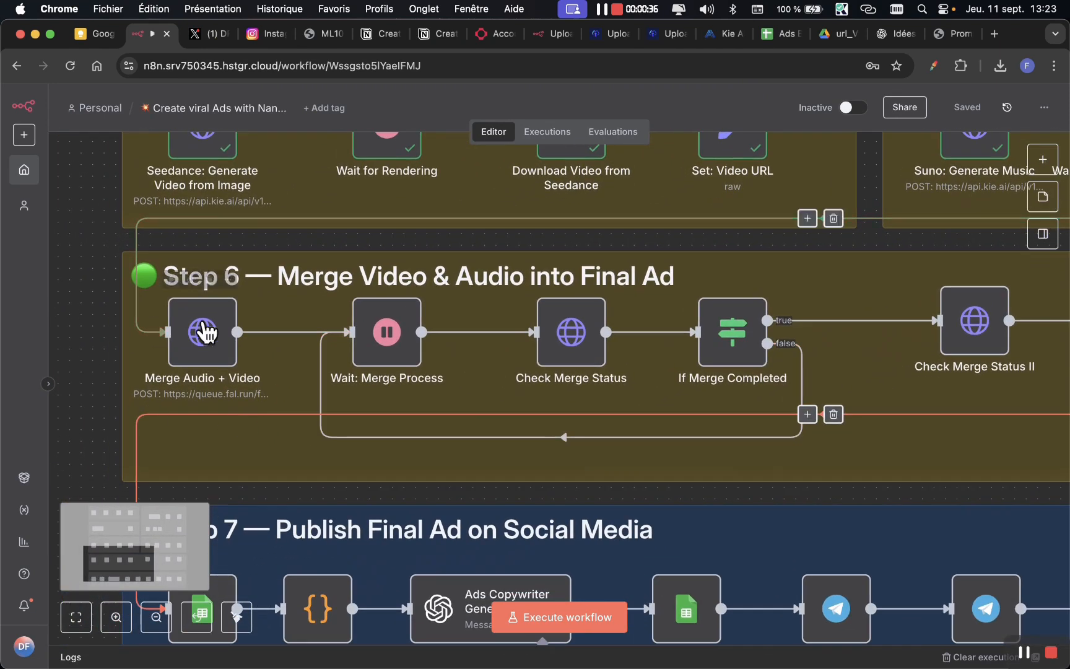
{"action": "scroll", "coordinate": [246, 200], "scroll_direction": "up", "scroll_amount": 2}
{"action": "scroll", "coordinate": [247, 198], "scroll_direction": "up", "scroll_amount": 2}
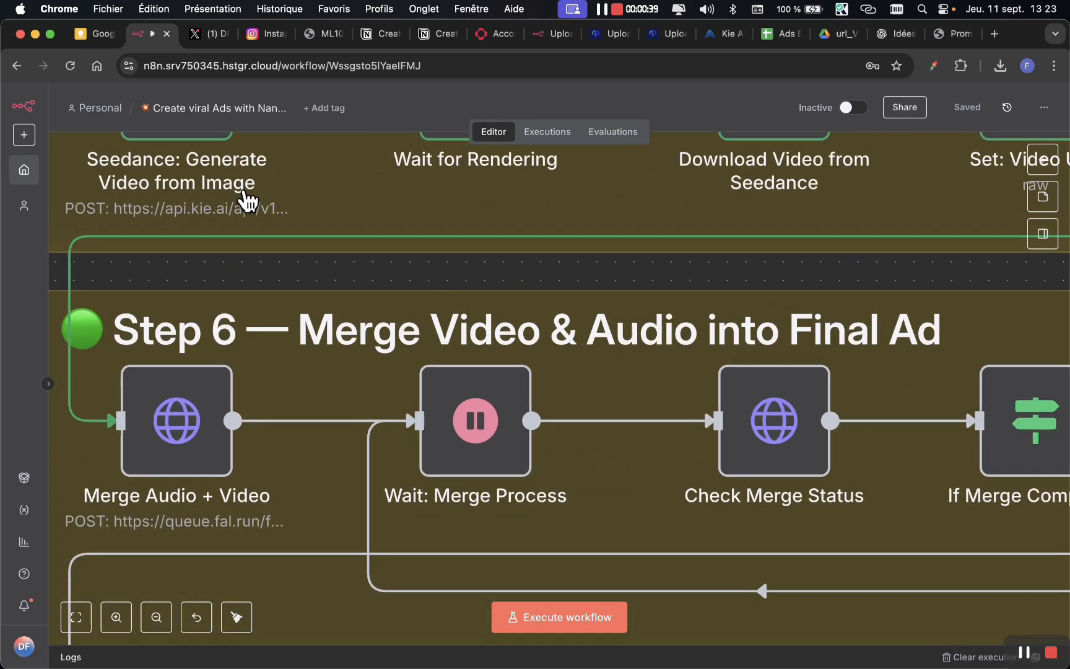
{"action": "scroll", "coordinate": [270, 382], "scroll_direction": "down", "scroll_amount": 3}
{"action": "left_click", "coordinate": [500, 39]}
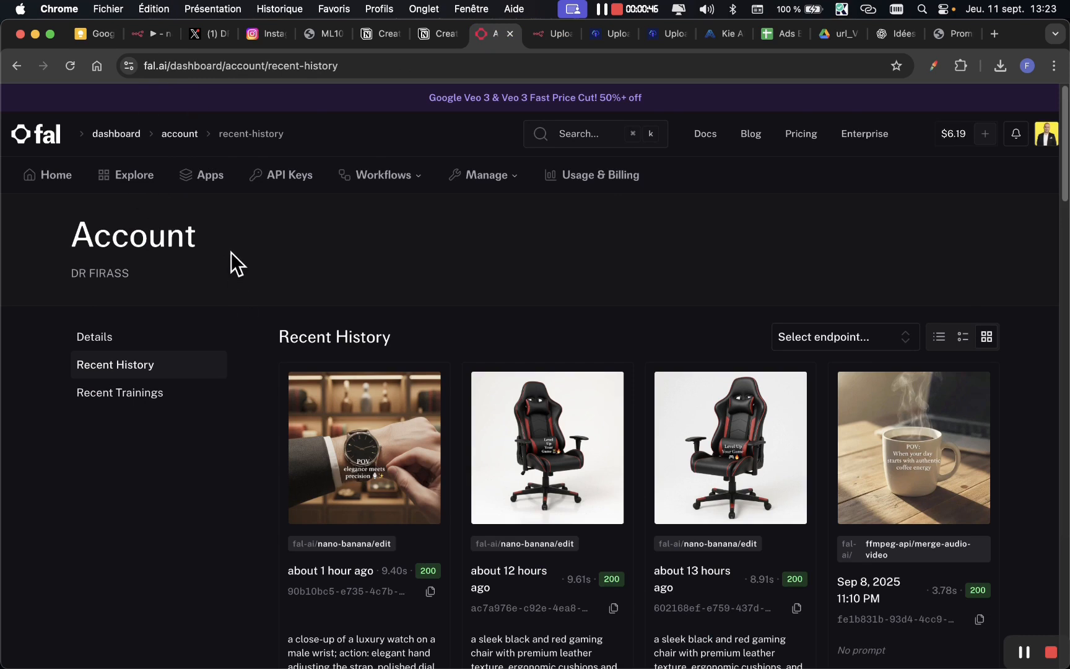
{"action": "left_click", "coordinate": [153, 38]}
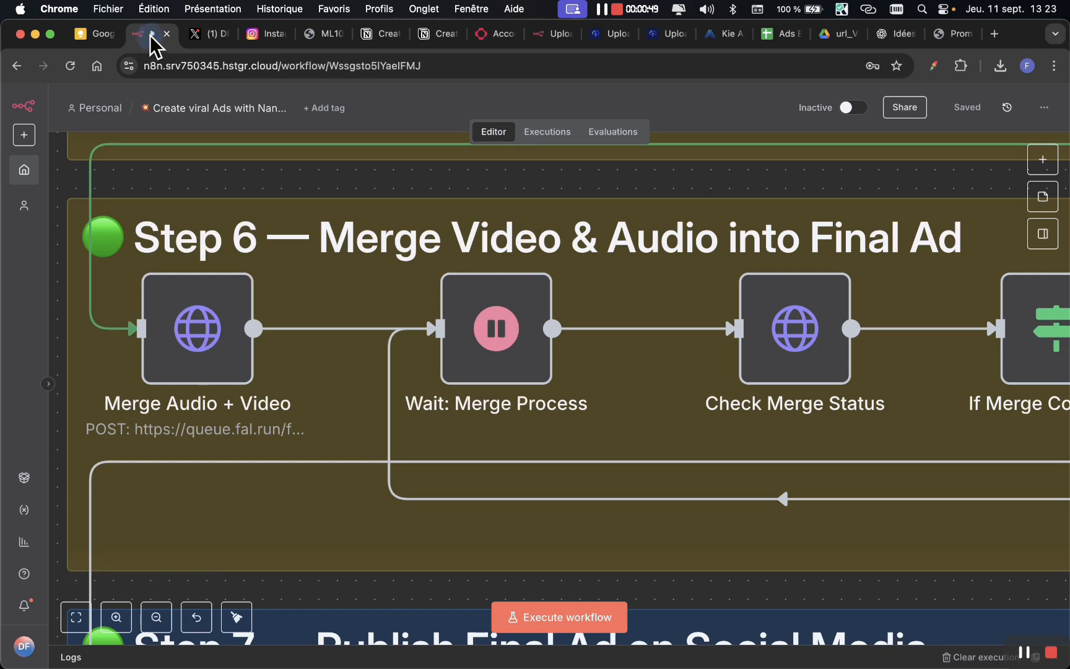
Open the Merge Audio + Video node and examine its request URL.
{"action": "left_click", "coordinate": [204, 330]}
{"action": "right_click", "coordinate": [202, 321]}
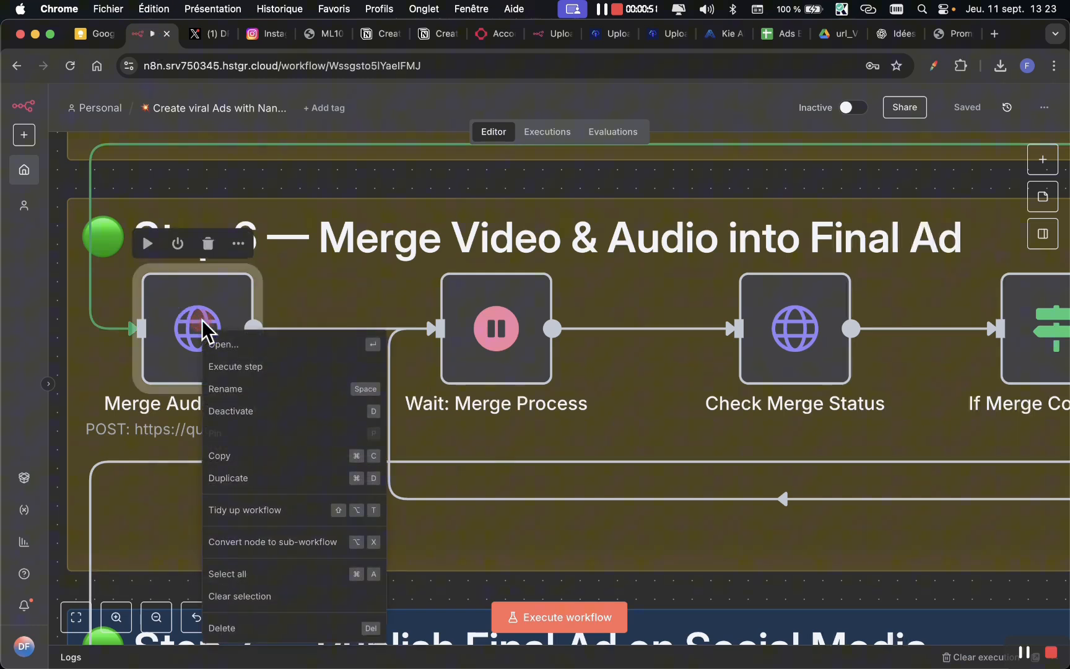
{"action": "left_click", "coordinate": [246, 342]}
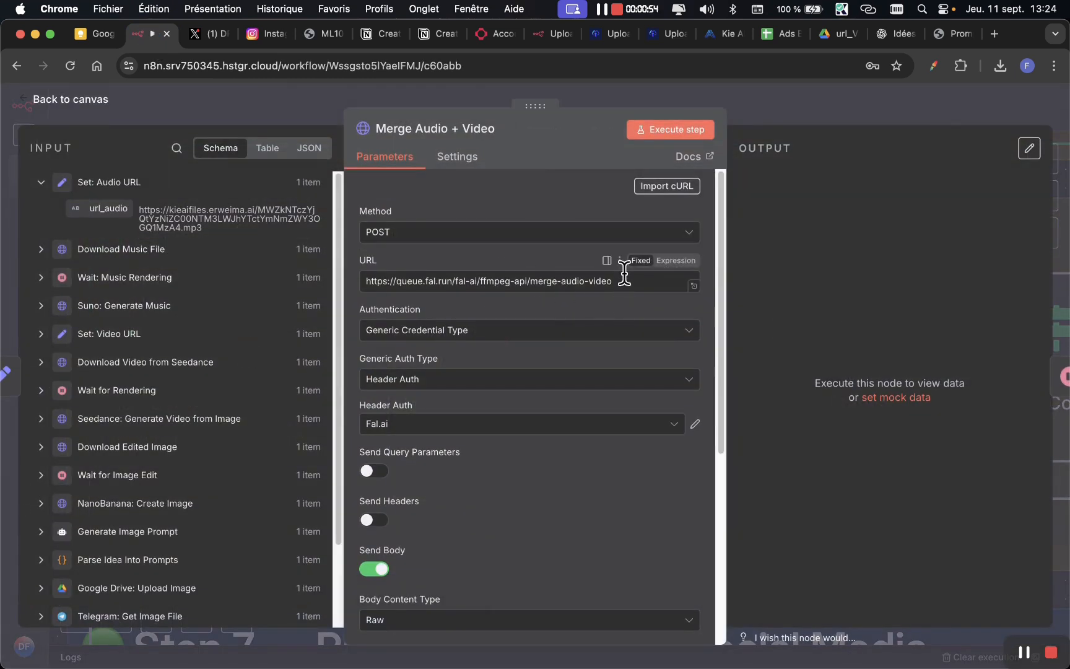
{"action": "left_click", "coordinate": [544, 281]}
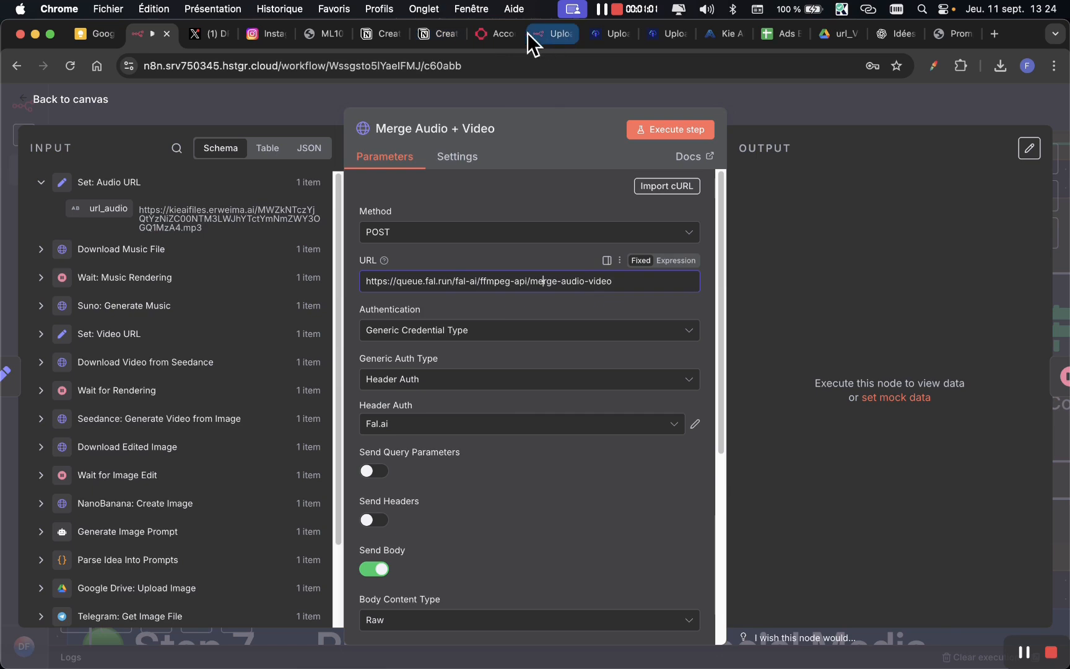
Switch to fal.ai, search the models for "merge" and examine the ffmpeg-api/merge-audio-video model page.
{"action": "left_click", "coordinate": [492, 34]}
{"action": "left_click", "coordinate": [586, 132]}
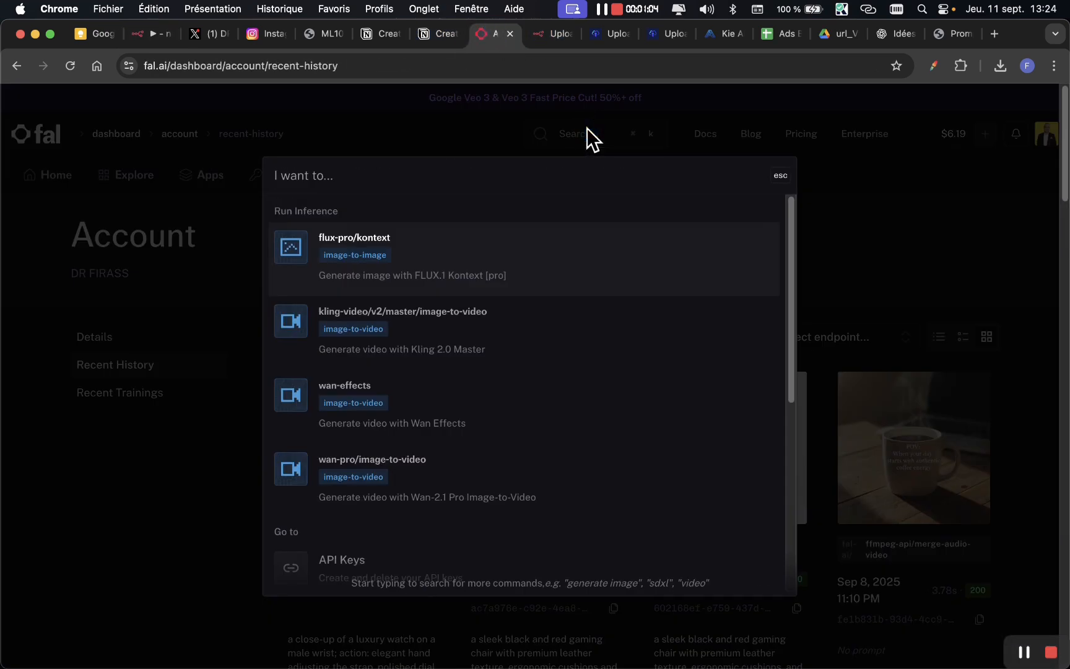
{"action": "type", "text": "meerge"}
{"action": "key", "text": "BackSpace"}
{"action": "key", "text": "BackSpace"}
{"action": "key", "text": "BackSpace"}
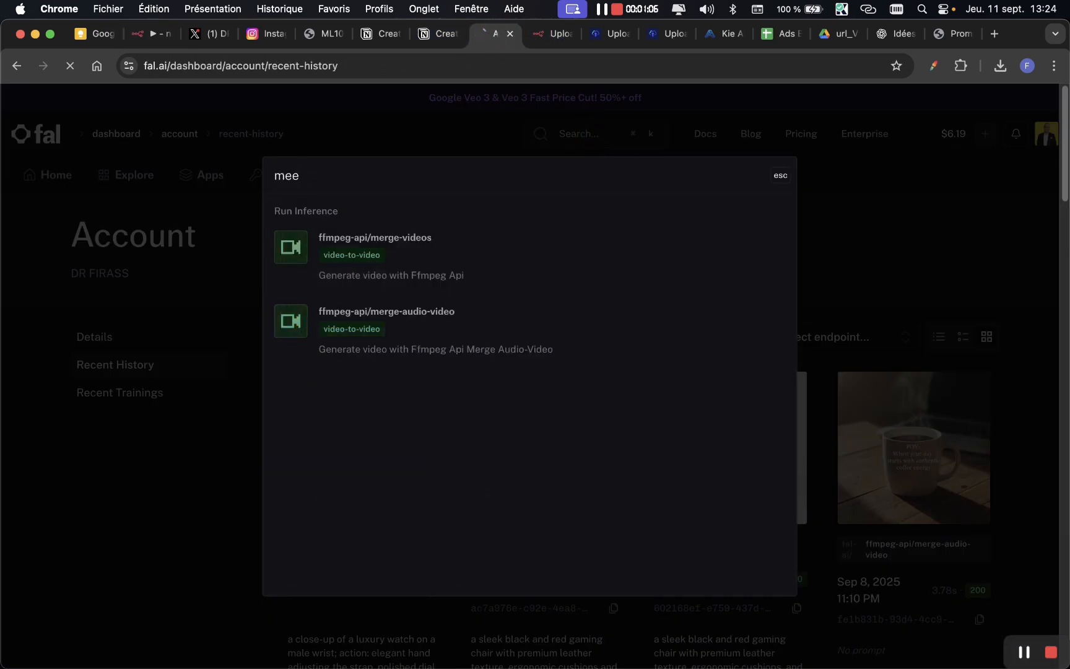
{"action": "type", "text": "g"}
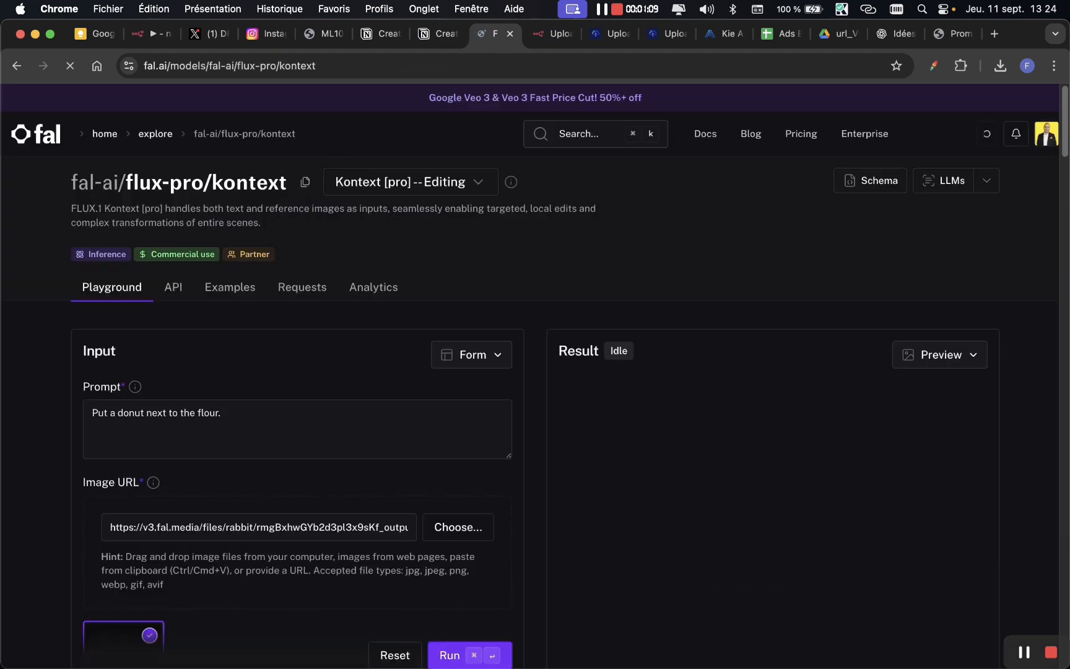
{"action": "left_click", "coordinate": [582, 125]}
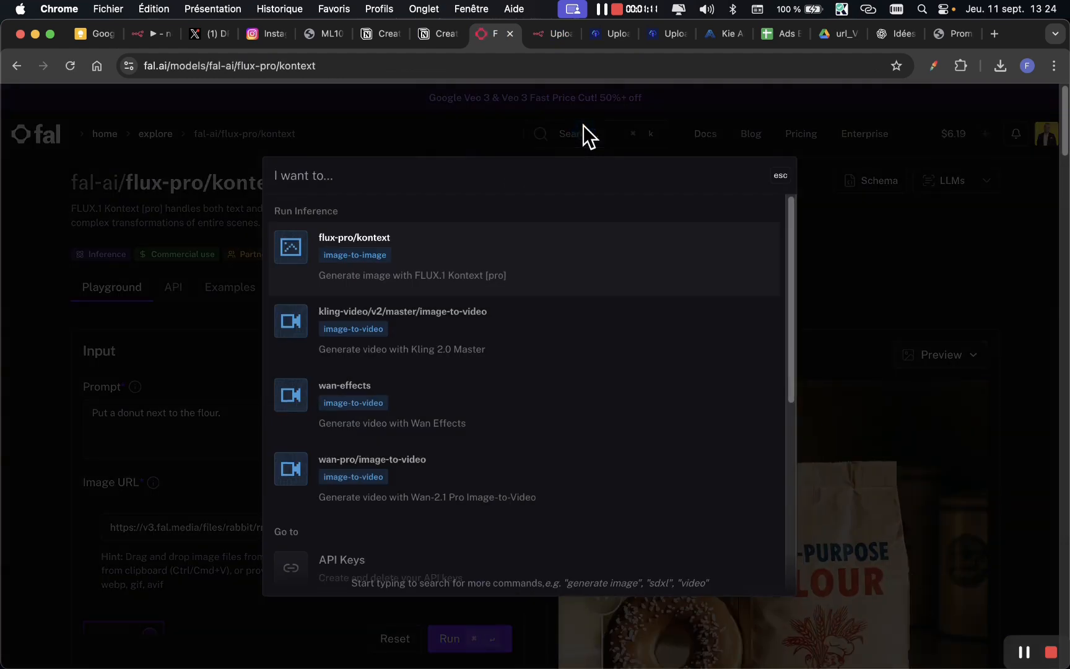
{"action": "type", "text": "merge"}
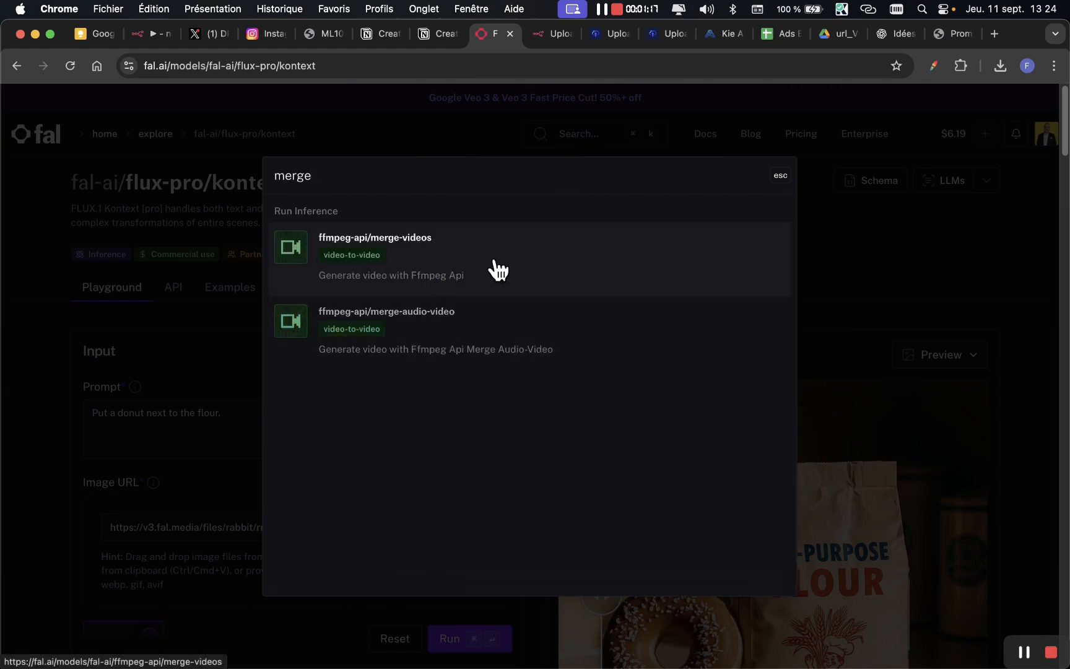
{"action": "left_click", "coordinate": [478, 334]}
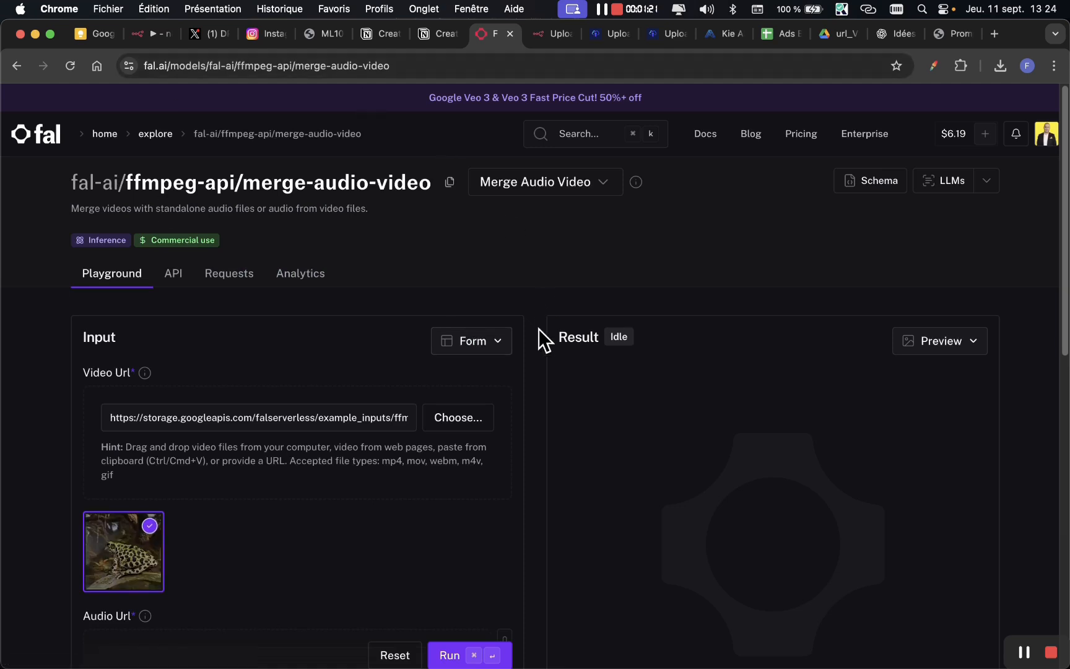
{"action": "scroll", "coordinate": [538, 328], "scroll_direction": "down", "scroll_amount": 3}
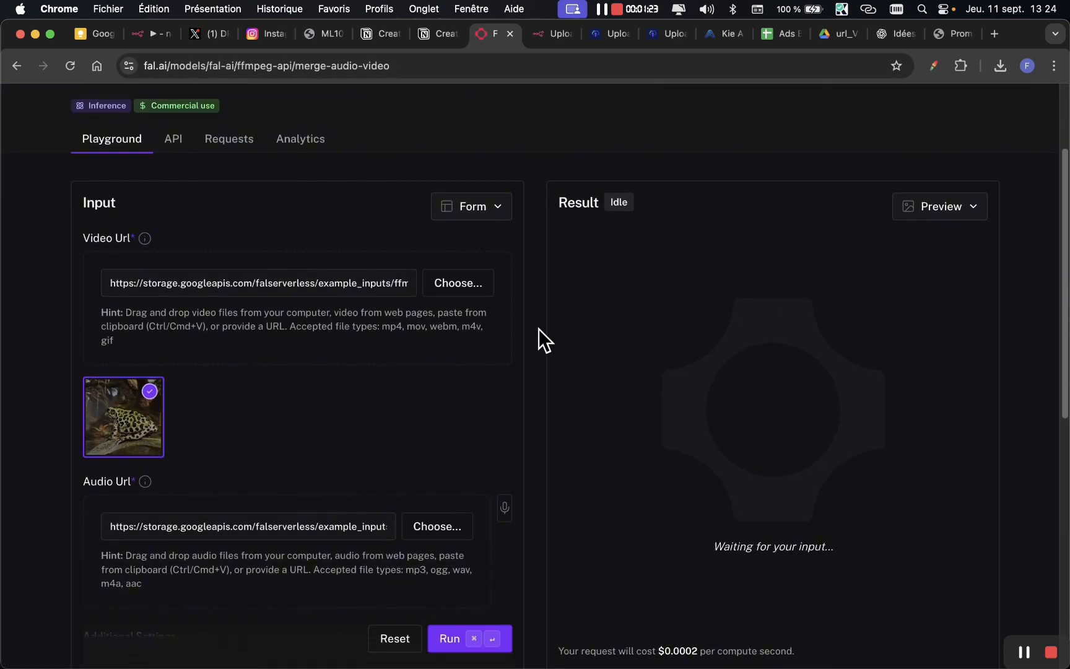
Return to the n8n workflow, close the Merge Audio + Video node and view Steps 6 and 7 on the canvas.
{"action": "left_click", "coordinate": [143, 37]}
{"action": "left_click", "coordinate": [286, 90]}
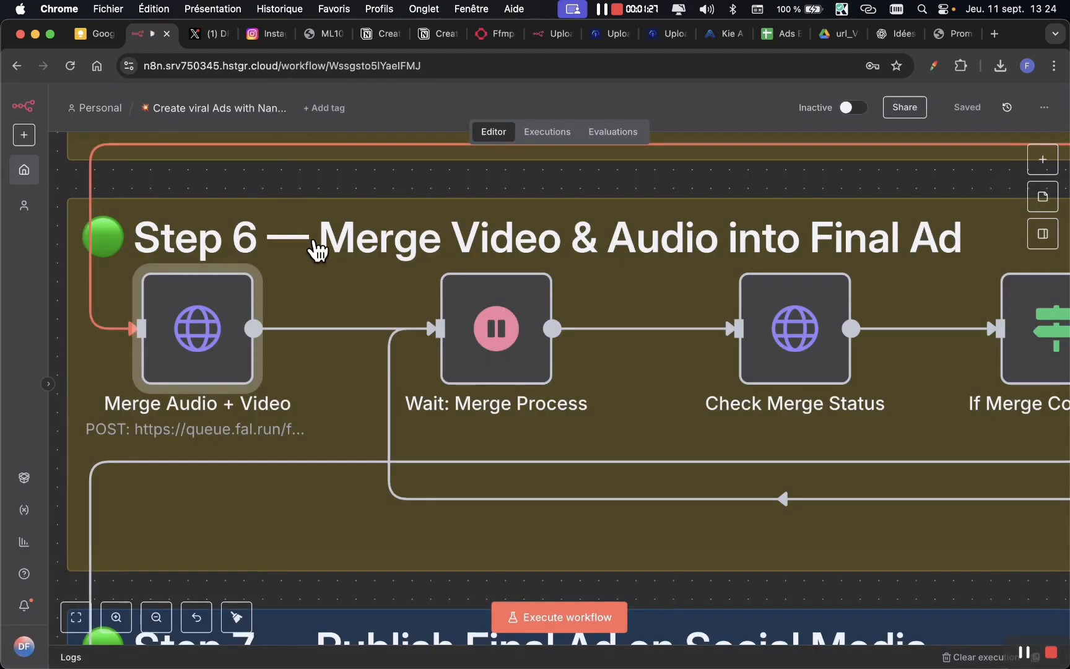
{"action": "scroll", "coordinate": [313, 243], "scroll_direction": "down", "scroll_amount": 5}
{"action": "scroll", "coordinate": [317, 248], "scroll_direction": "right", "scroll_amount": 4}
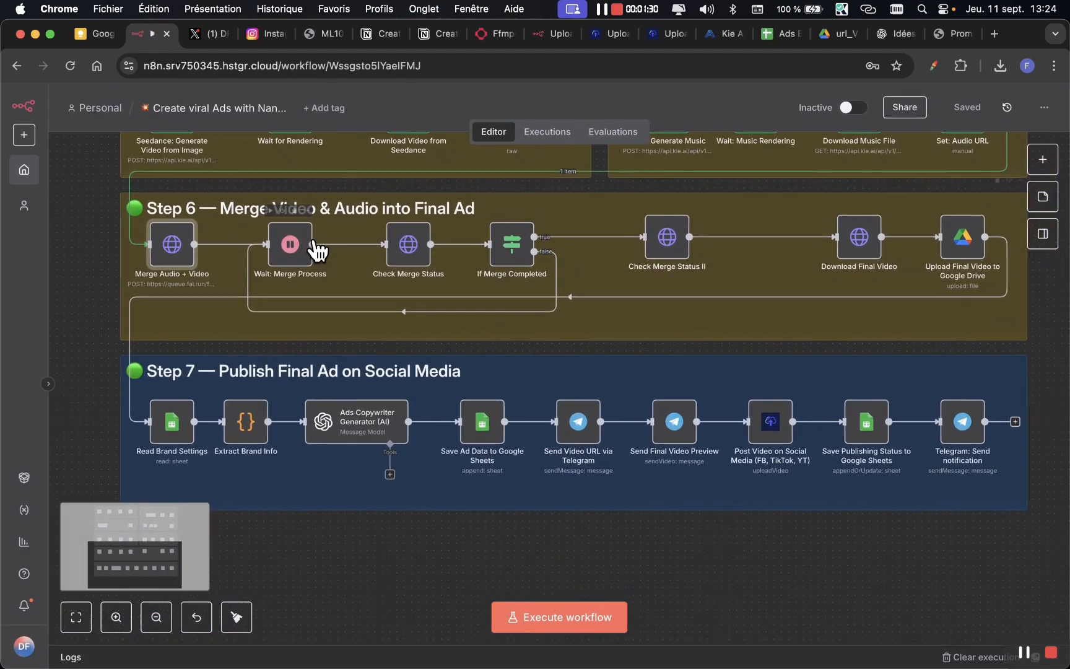
{"action": "key", "text": "alt+Tab"}
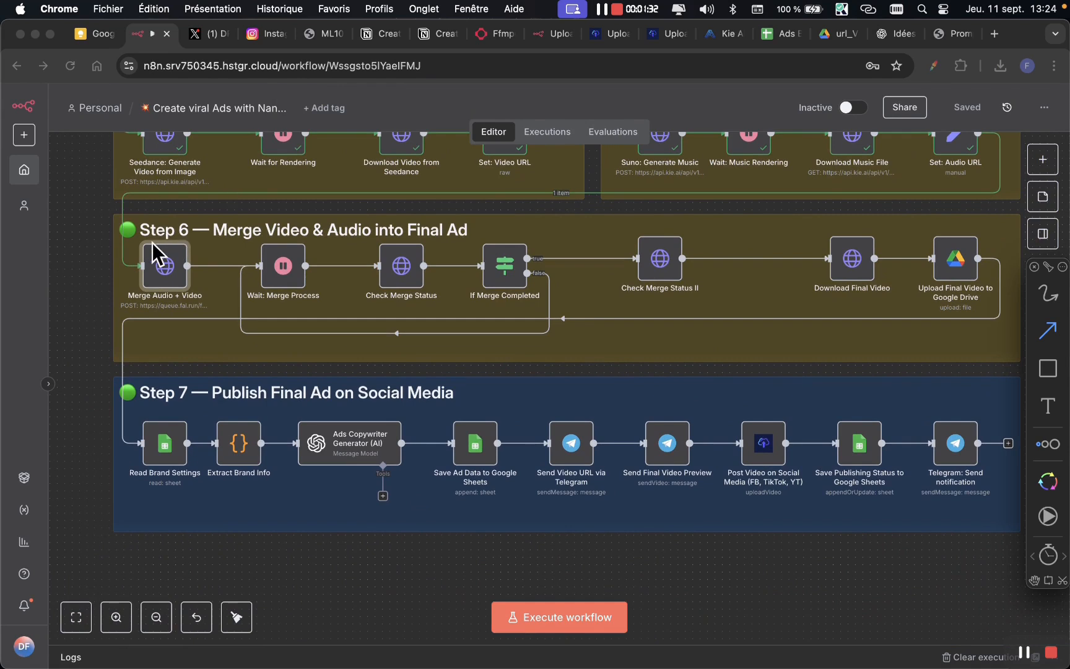
{"action": "mouse_move", "coordinate": [151, 239]}
{"action": "left_mouse_down"}
{"action": "mouse_move", "coordinate": [297, 232]}
{"action": "mouse_move", "coordinate": [282, 267]}
{"action": "mouse_move", "coordinate": [394, 236]}
{"action": "mouse_move", "coordinate": [409, 260]}
{"action": "mouse_move", "coordinate": [678, 242]}
{"action": "left_mouse_up"}
{"action": "mouse_move", "coordinate": [527, 265]}
{"action": "left_mouse_down"}
{"action": "mouse_move", "coordinate": [580, 270]}
{"action": "mouse_move", "coordinate": [220, 411]}
{"action": "mouse_move", "coordinate": [285, 280]}
{"action": "left_mouse_up"}
{"action": "left_click", "coordinate": [83, 343]}
{"action": "scroll", "coordinate": [83, 344], "scroll_direction": "up", "scroll_amount": 3}
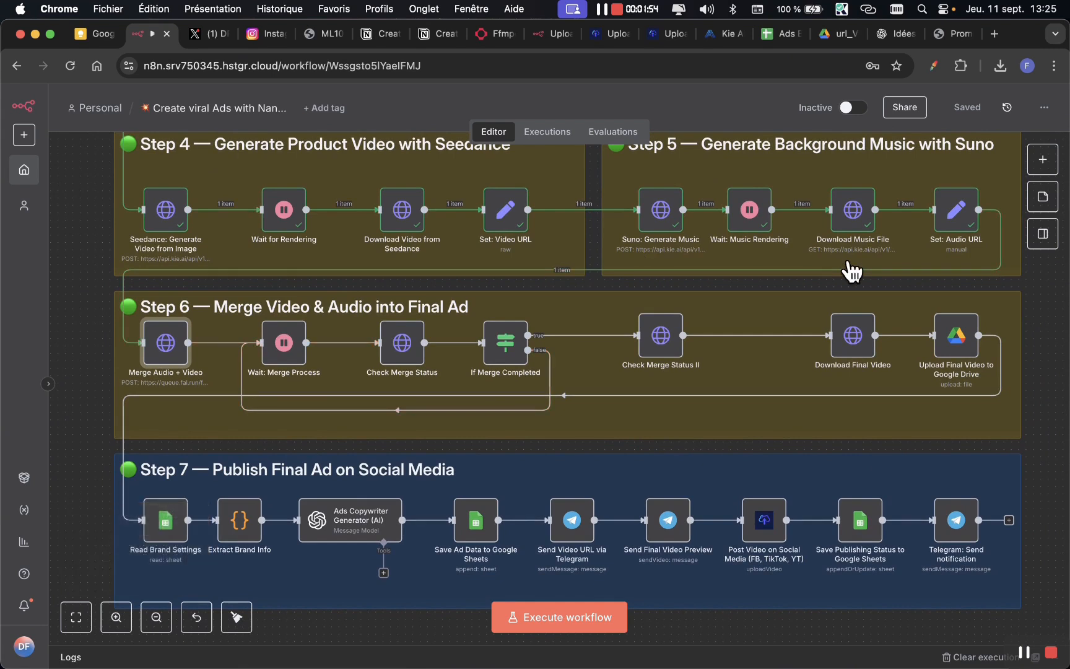
{"action": "scroll", "coordinate": [849, 270], "scroll_direction": "down", "scroll_amount": 2}
{"action": "scroll", "coordinate": [849, 270], "scroll_direction": "down", "scroll_amount": 2}
{"action": "scroll", "coordinate": [853, 272], "scroll_direction": "up", "scroll_amount": 3}
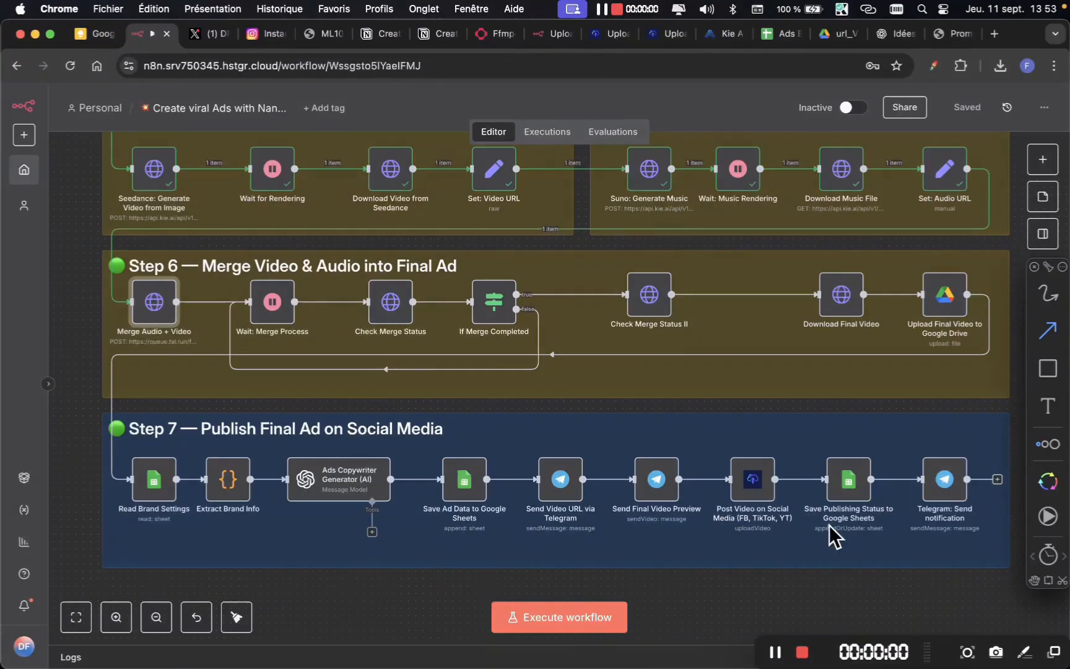
{"action": "left_click_drag", "start_coordinate": [835, 598], "coordinate": [922, 308]}
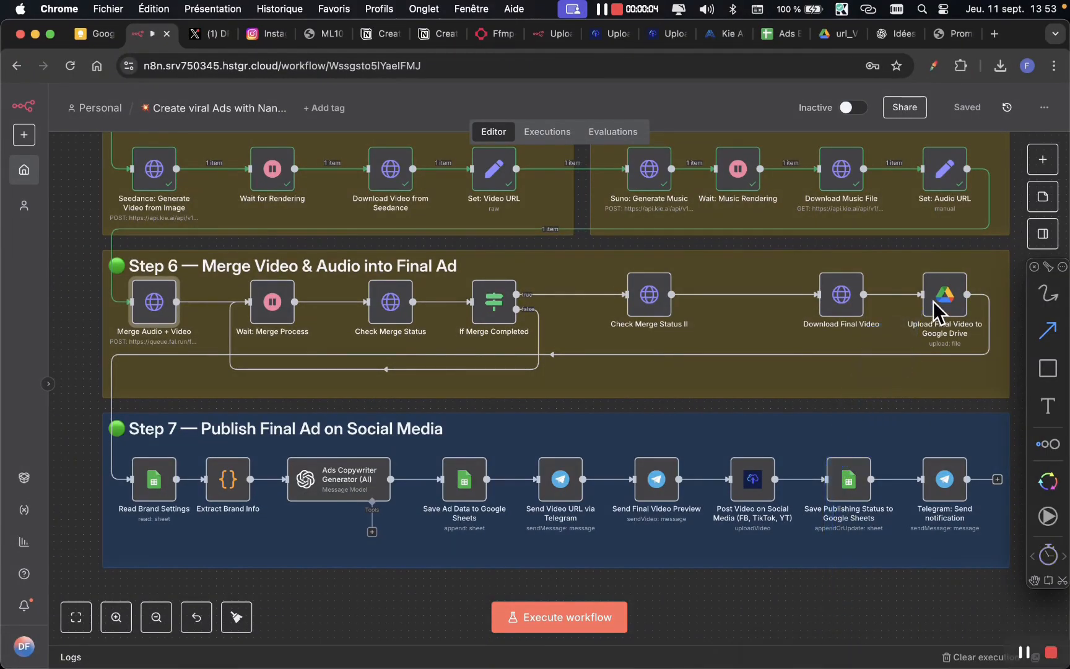
Execute the Upload Final Video to Google Drive node at the end of Step 6.
{"action": "left_click", "coordinate": [940, 295]}
{"action": "left_click", "coordinate": [944, 282]}
{"action": "key", "text": "Escape"}
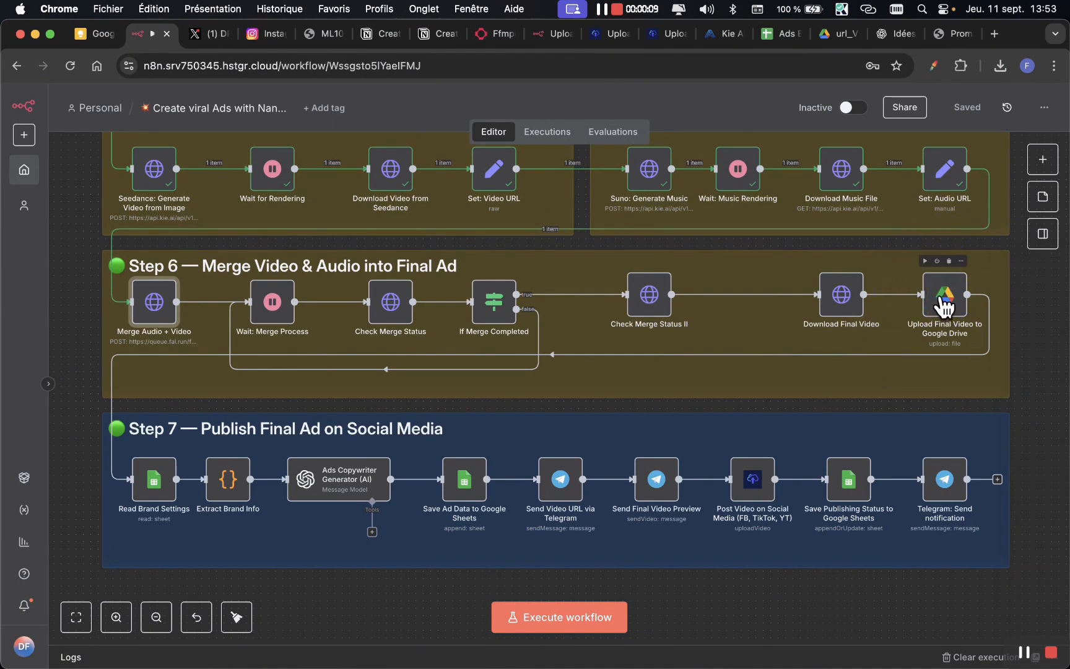
{"action": "right_click", "coordinate": [944, 305]}
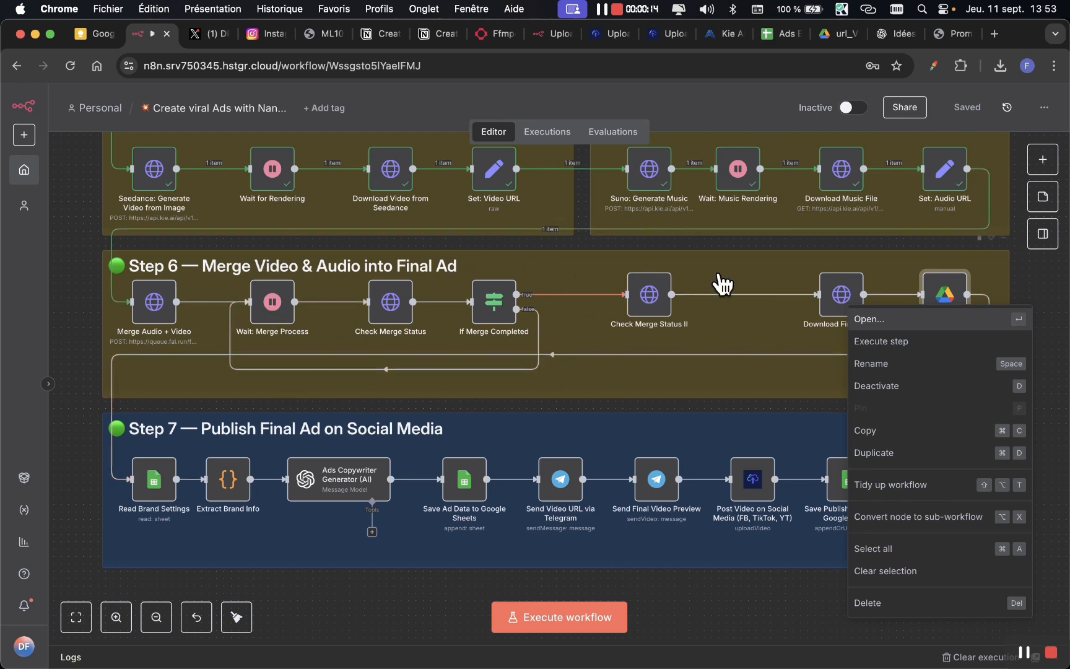
{"action": "left_click", "coordinate": [900, 342]}
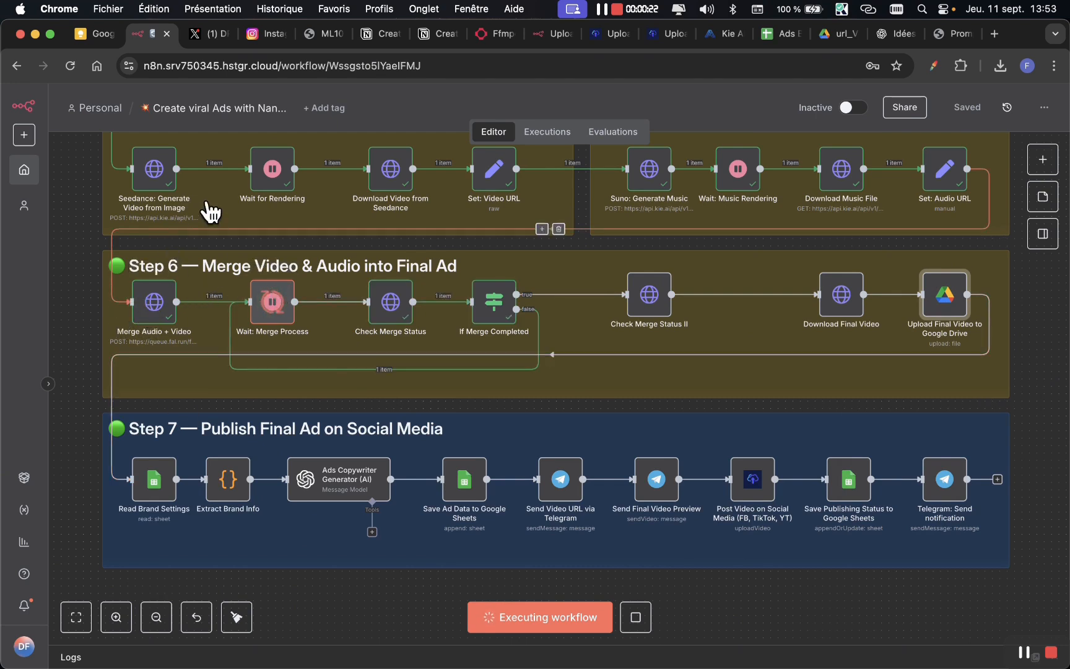
{"action": "key", "text": "ctrl+Tab"}
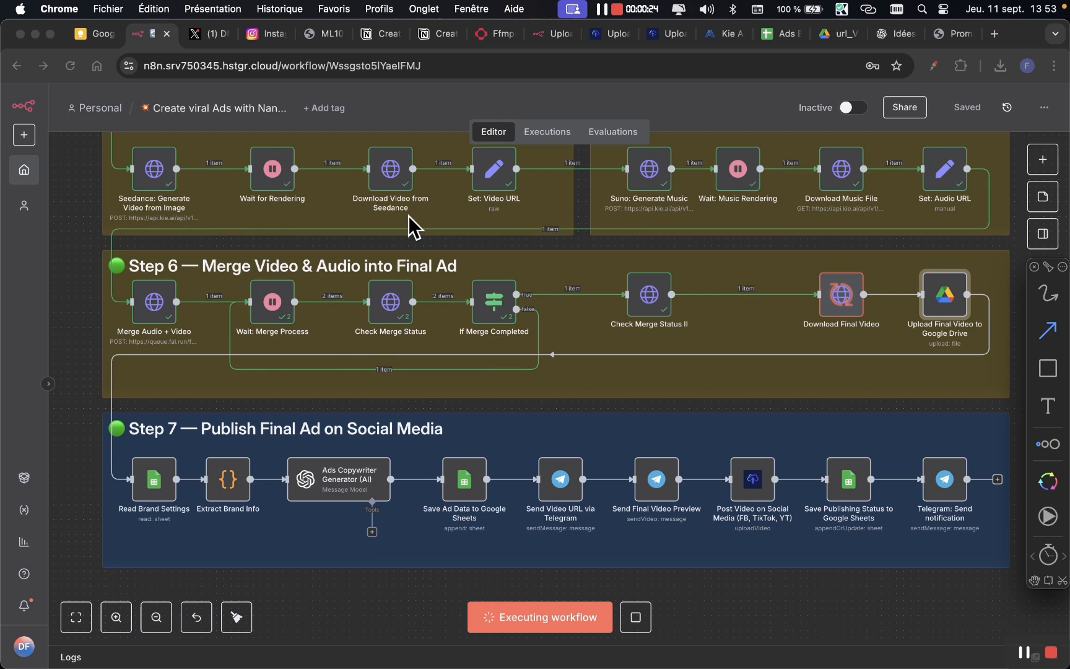
{"action": "left_click_drag", "start_coordinate": [313, 156], "coordinate": [148, 306]}
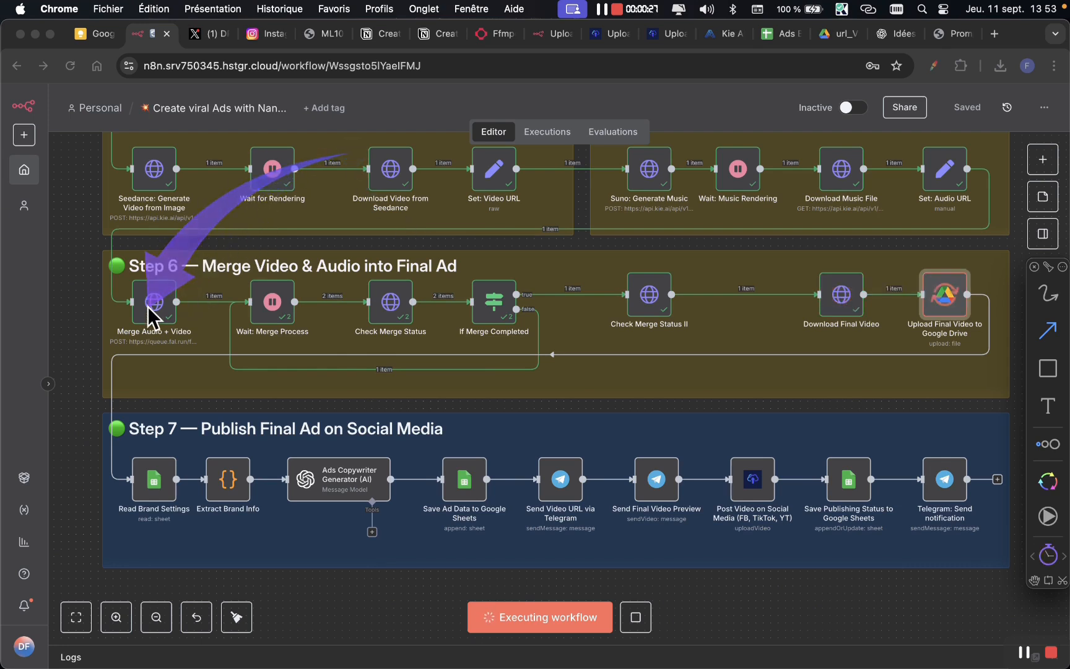
{"action": "left_click_drag", "start_coordinate": [577, 265], "coordinate": [635, 285]}
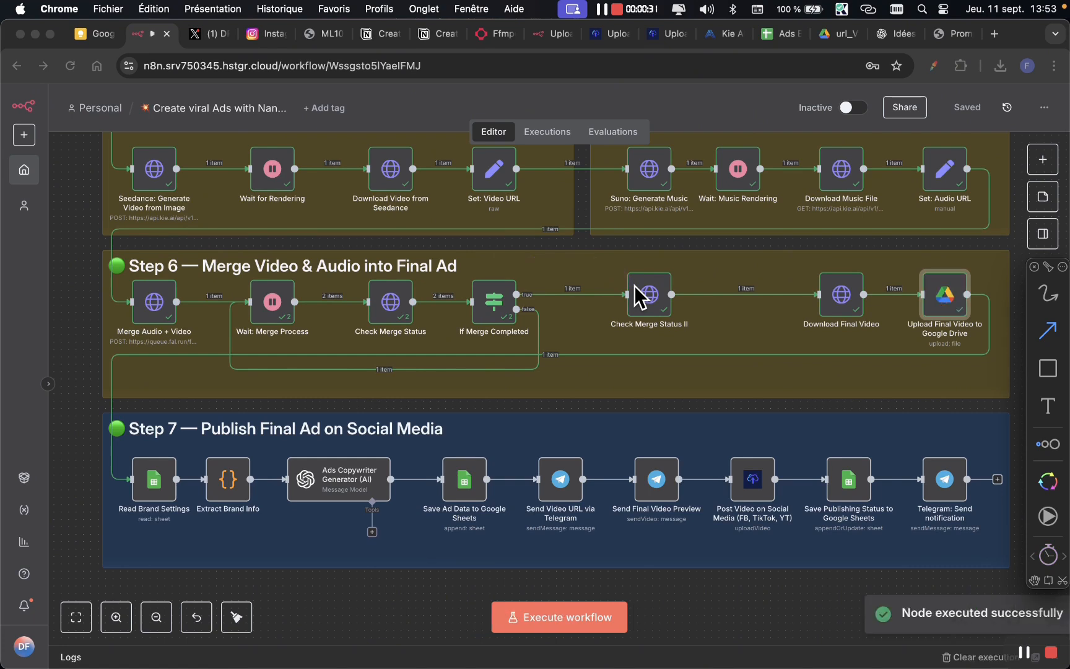
Open the Download Final Video node, view its binary output video and return to the canvas.
{"action": "left_click", "coordinate": [822, 277]}
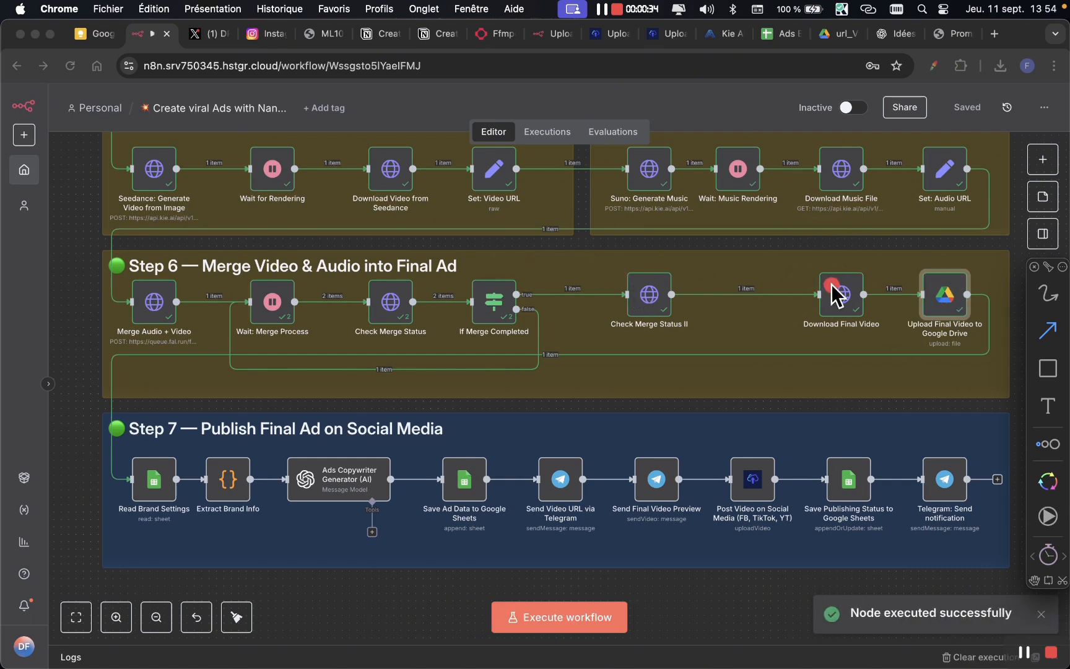
{"action": "right_click", "coordinate": [844, 292]}
{"action": "left_click", "coordinate": [870, 314]}
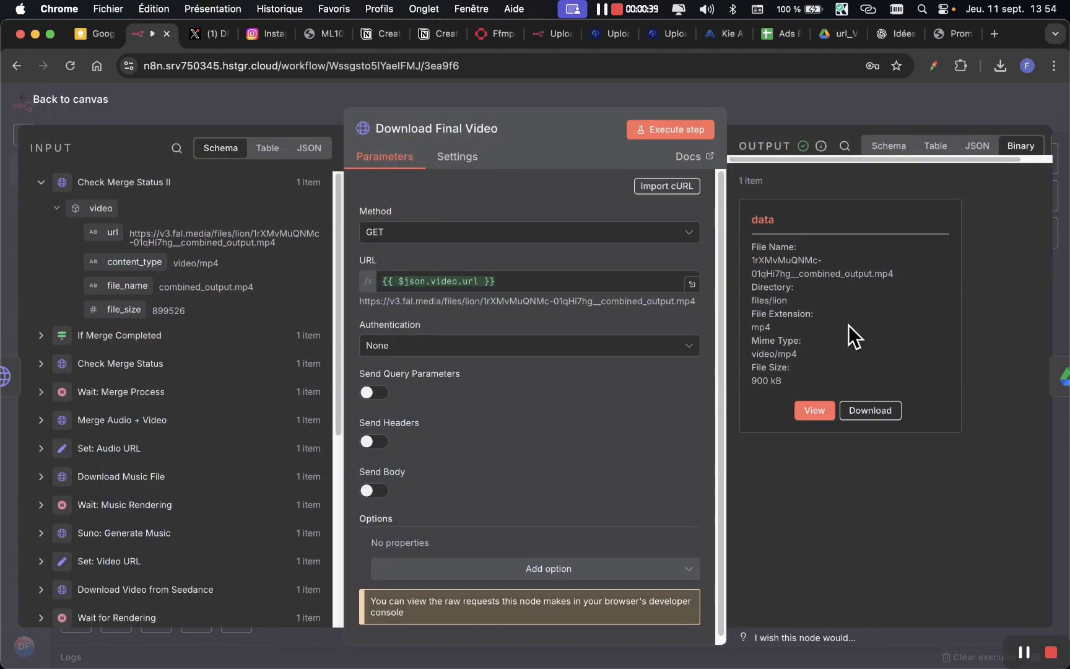
{"action": "left_click", "coordinate": [816, 411]}
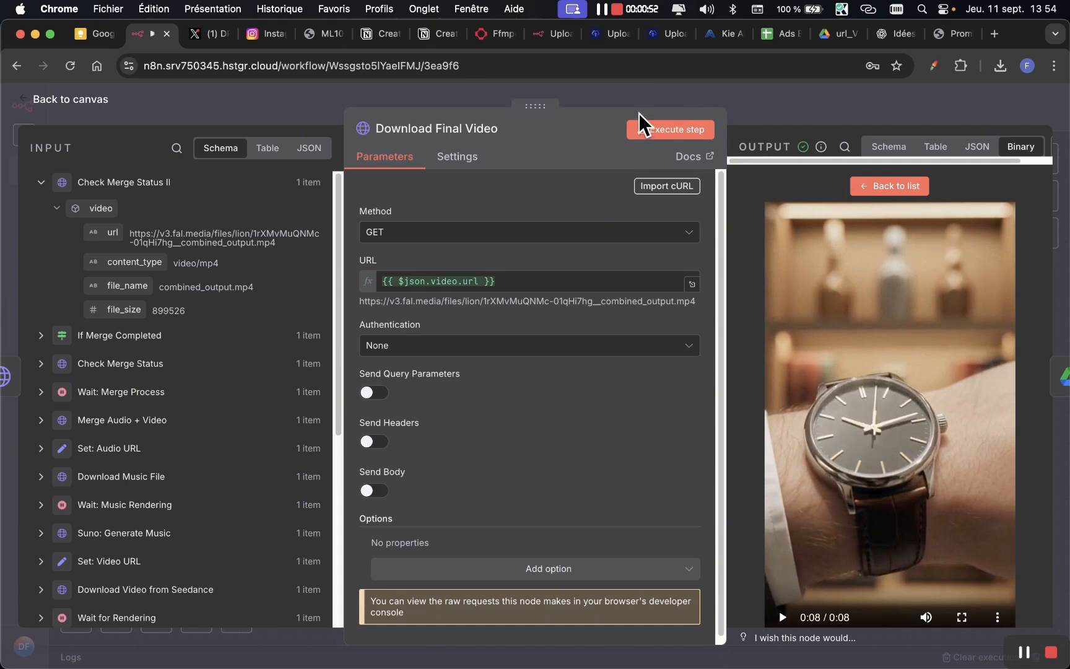
{"action": "left_click", "coordinate": [282, 107]}
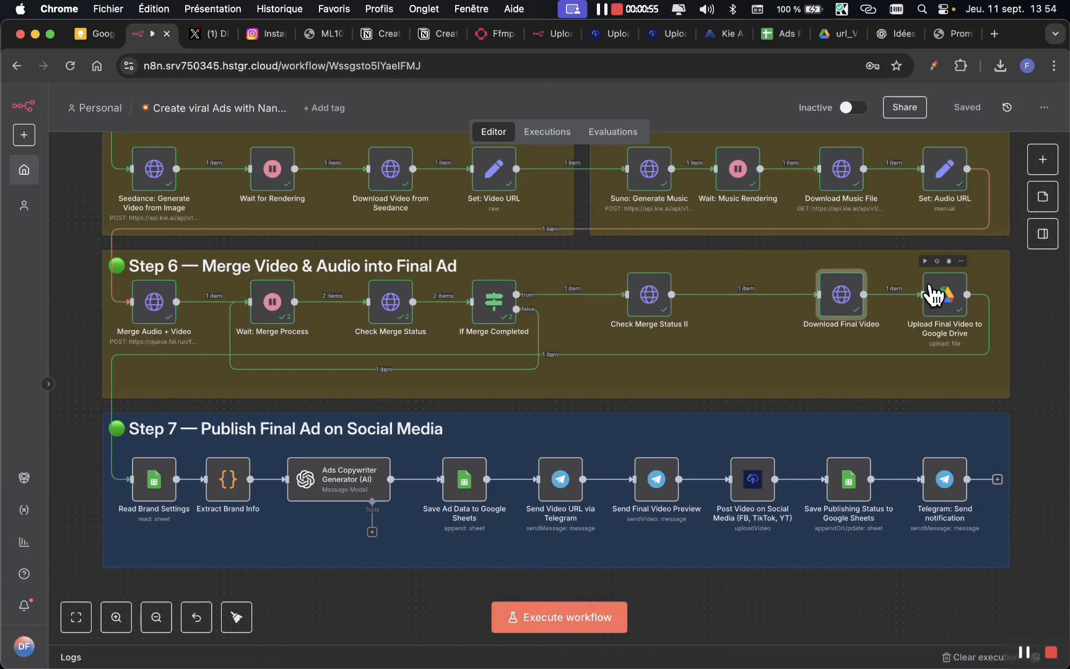
{"action": "key", "text": "ctrl+Tab"}
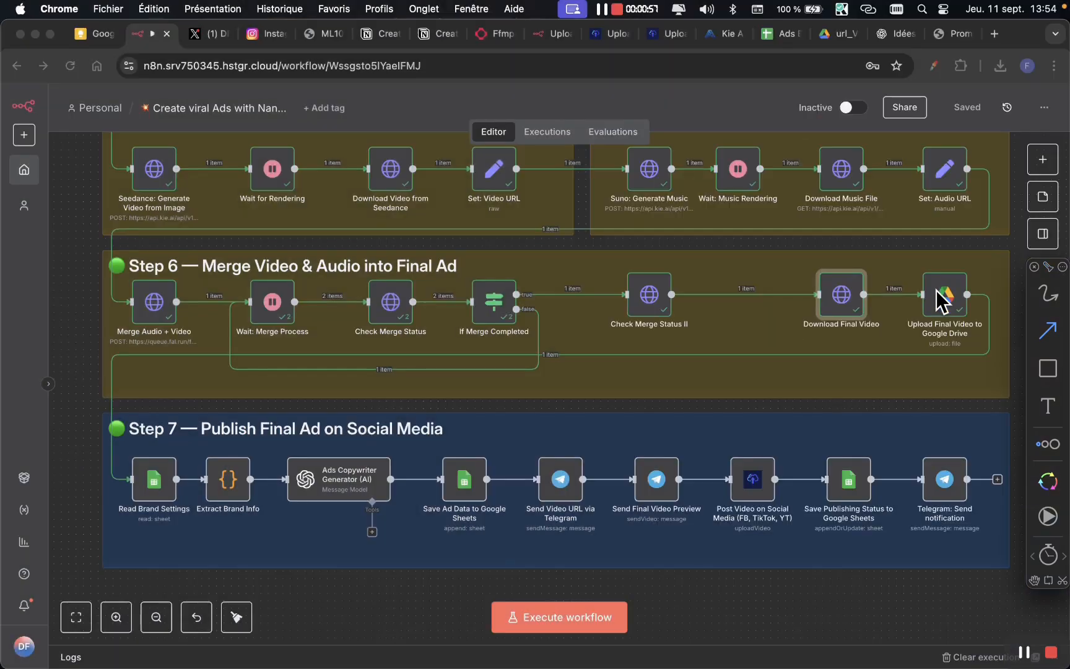
{"action": "mouse_move", "coordinate": [935, 297]}
{"action": "left_mouse_down"}
{"action": "mouse_move", "coordinate": [342, 456]}
{"action": "mouse_move", "coordinate": [127, 486]}
{"action": "left_mouse_up"}
{"action": "left_click_drag", "start_coordinate": [365, 226], "coordinate": [177, 480]}
{"action": "mouse_move", "coordinate": [246, 310]}
{"action": "left_mouse_down"}
{"action": "mouse_move", "coordinate": [172, 432]}
{"action": "mouse_move", "coordinate": [163, 474]}
{"action": "left_mouse_up"}
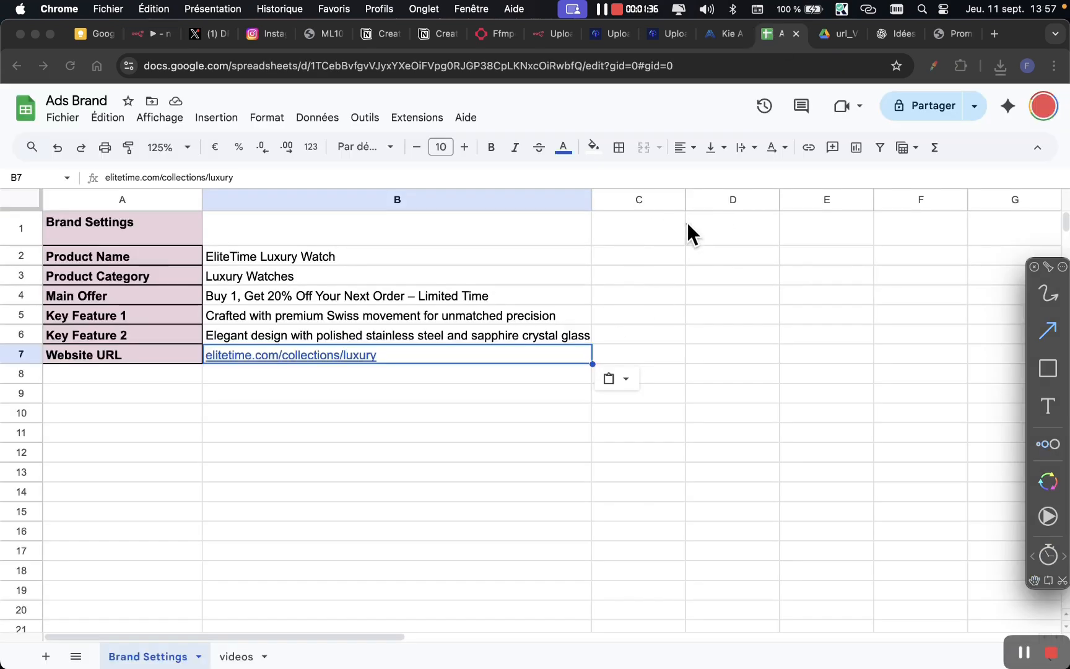
{"action": "mouse_move", "coordinate": [551, 514]}
{"action": "left_mouse_down"}
{"action": "mouse_move", "coordinate": [215, 427]}
{"action": "mouse_move", "coordinate": [198, 367]}
{"action": "left_mouse_up"}
{"action": "key", "text": "ctrl+s"}
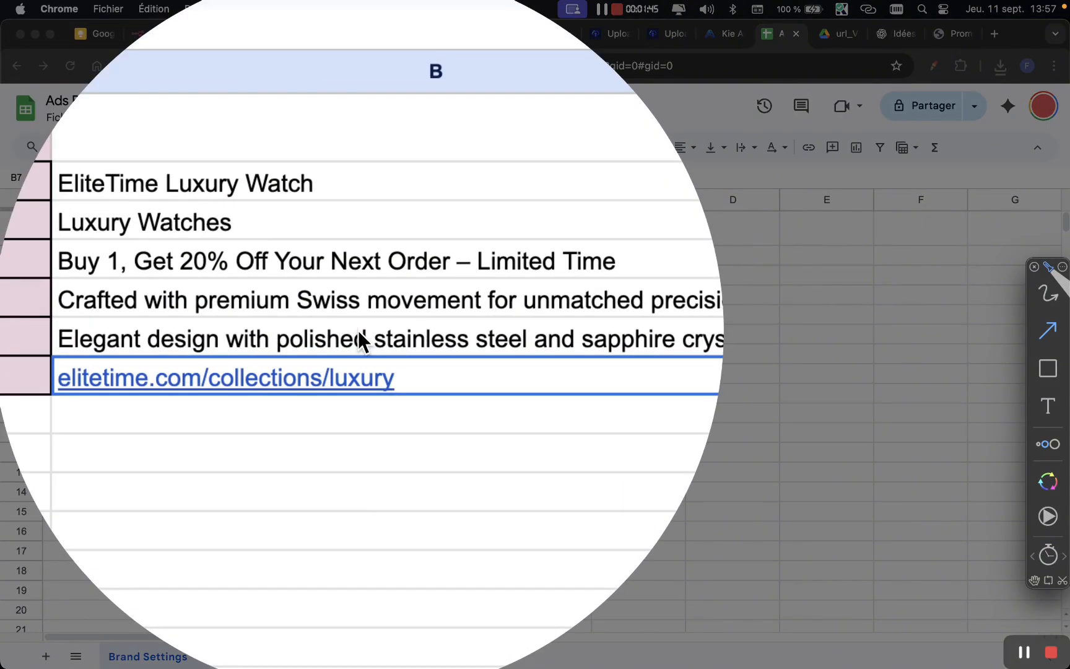
{"action": "key", "text": "Escape"}
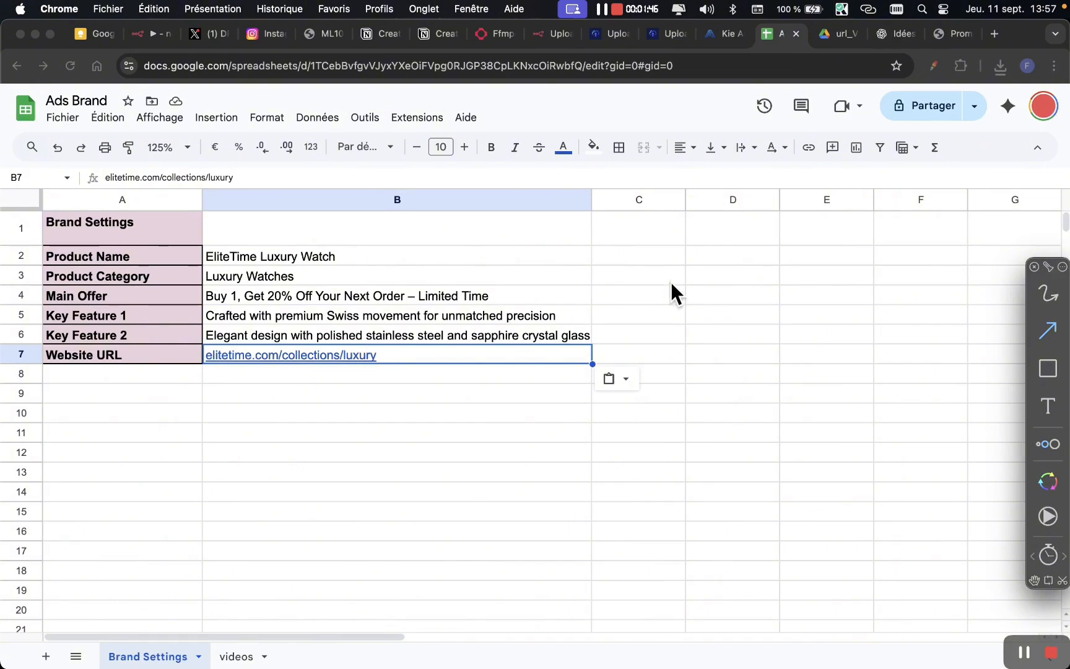
Return from the Ads Brand spreadsheet to the n8n workflow and execute the Read Brand Settings node in Step 7.
{"action": "mouse_move", "coordinate": [749, 401]}
{"action": "left_mouse_down"}
{"action": "mouse_move", "coordinate": [650, 520]}
{"action": "mouse_move", "coordinate": [267, 356]}
{"action": "left_mouse_up"}
{"action": "key", "text": "Escape"}
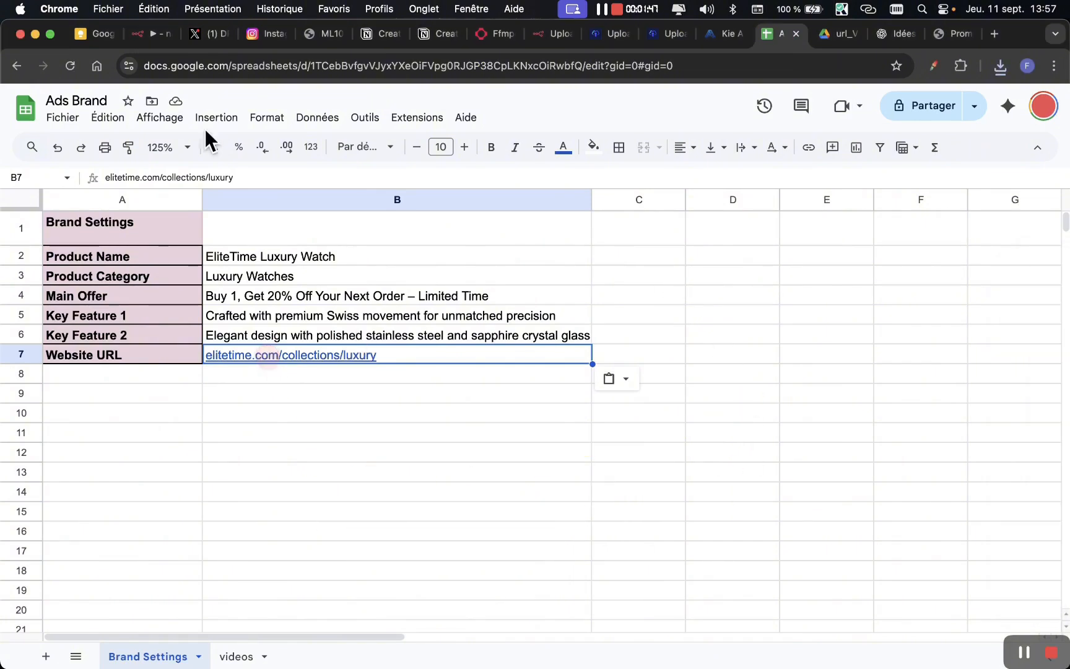
{"action": "left_click", "coordinate": [150, 37]}
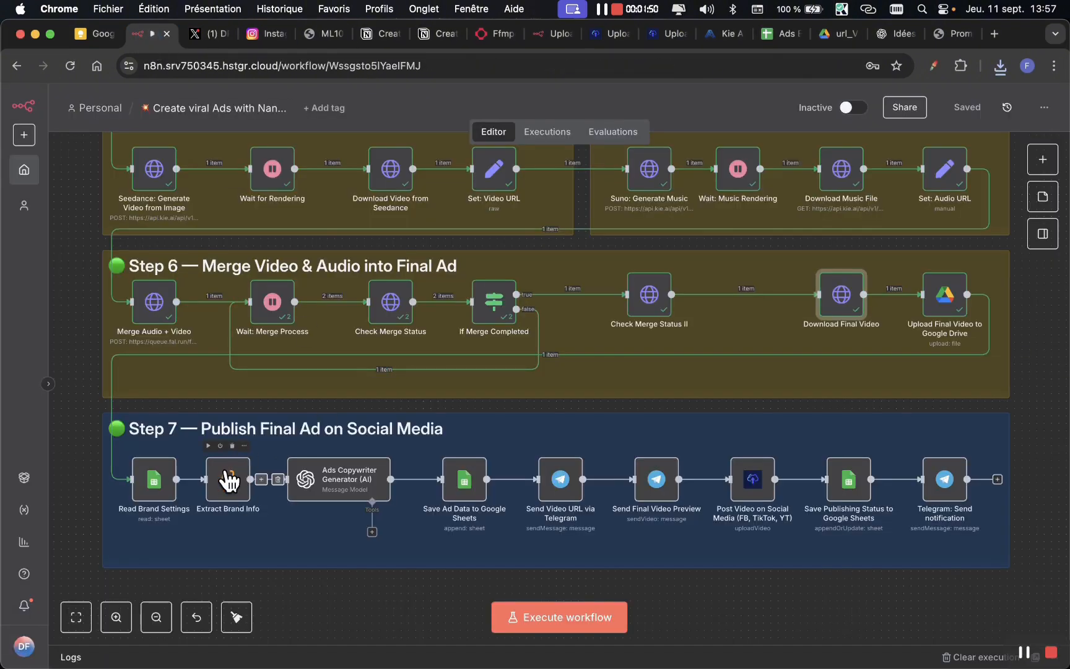
{"action": "right_click", "coordinate": [156, 483]}
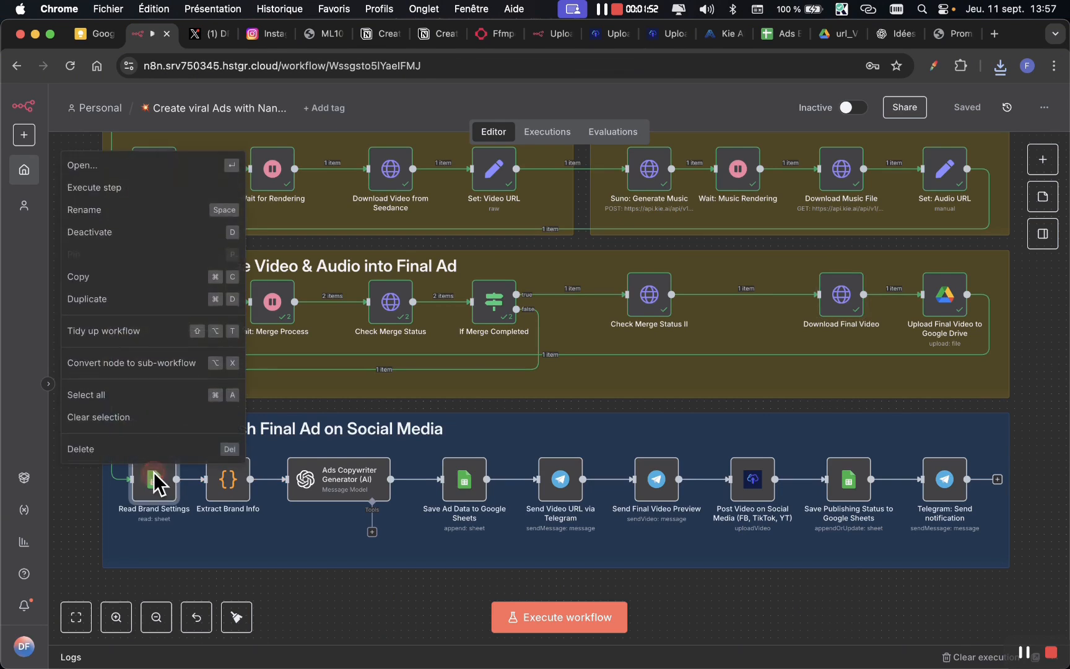
{"action": "left_click", "coordinate": [169, 187]}
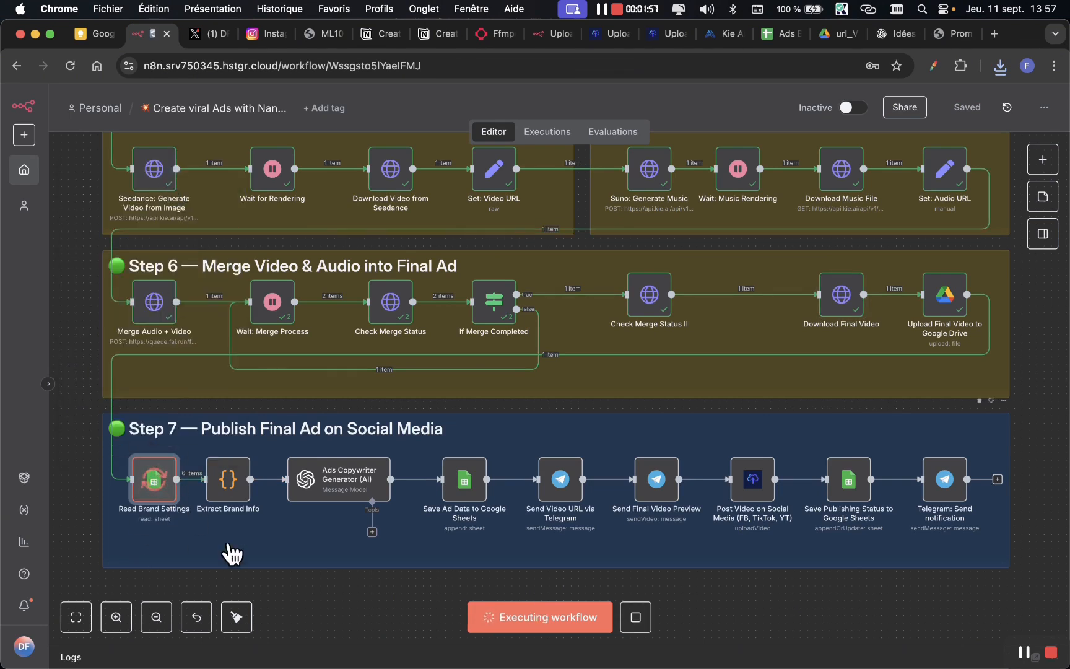
Switch to the Ads Brand spreadsheet, open its videos sheet and set the zoom to 150%.
{"action": "left_click", "coordinate": [777, 33]}
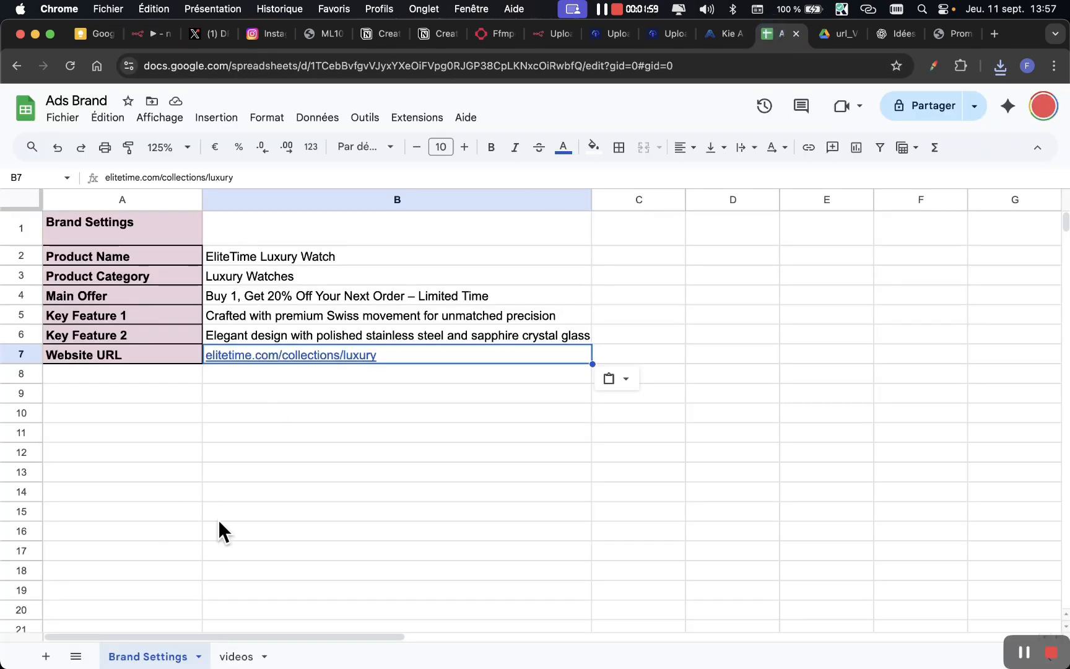
{"action": "key", "text": "ctrl+a"}
{"action": "left_click_drag", "start_coordinate": [640, 419], "coordinate": [176, 642]}
{"action": "key", "text": "space"}
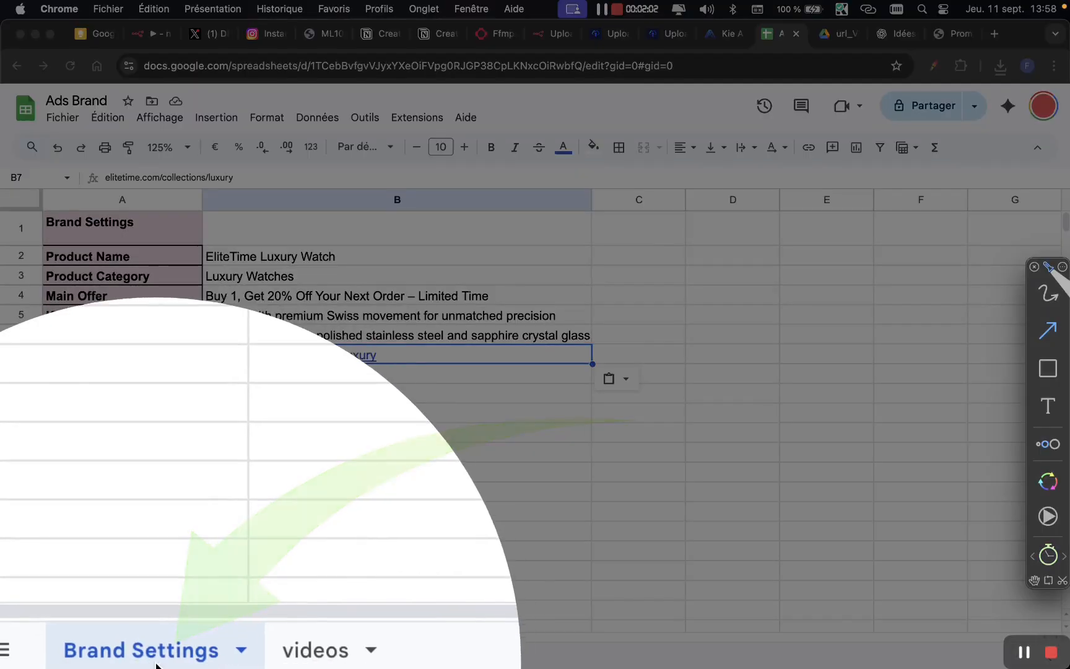
{"action": "key", "text": "Escape"}
{"action": "left_click", "coordinate": [231, 655]}
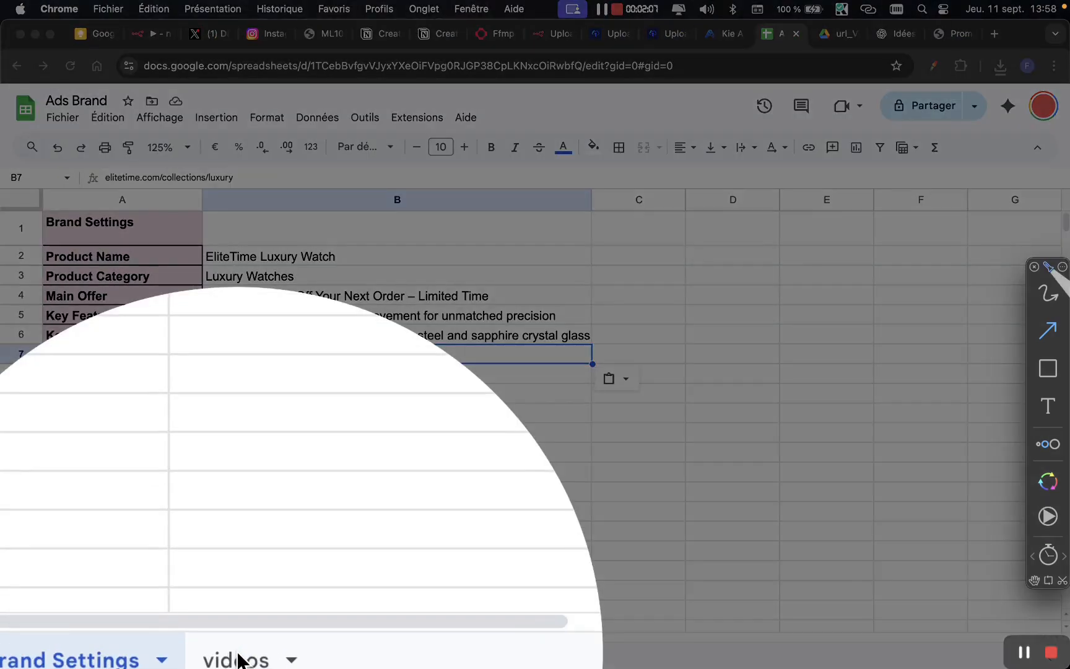
{"action": "left_click", "coordinate": [237, 656]}
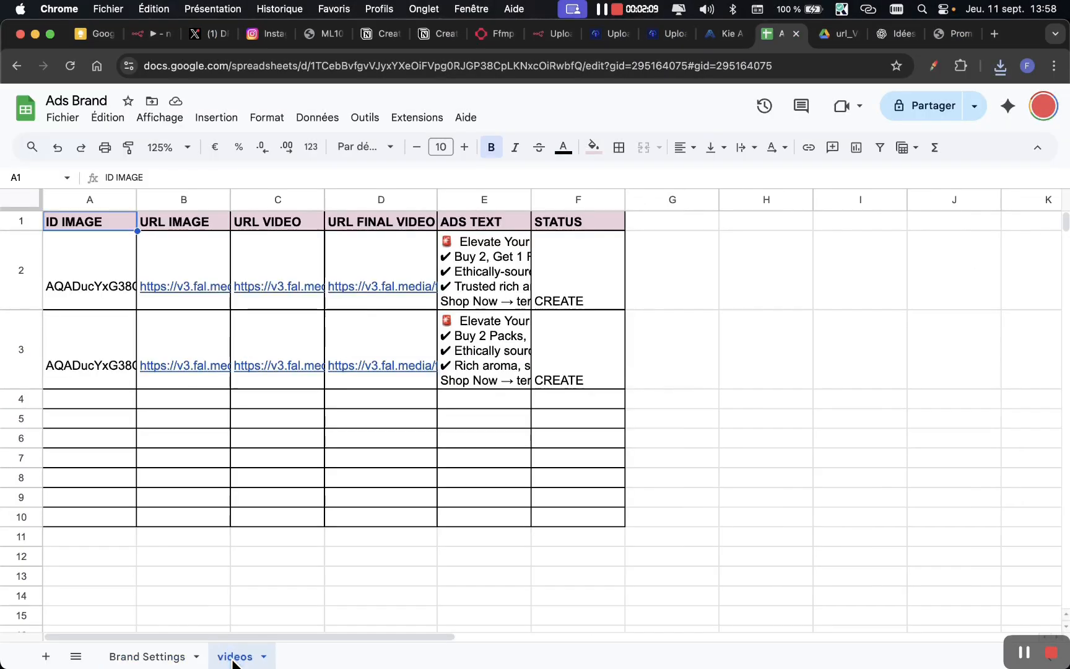
{"action": "left_click", "coordinate": [187, 150]}
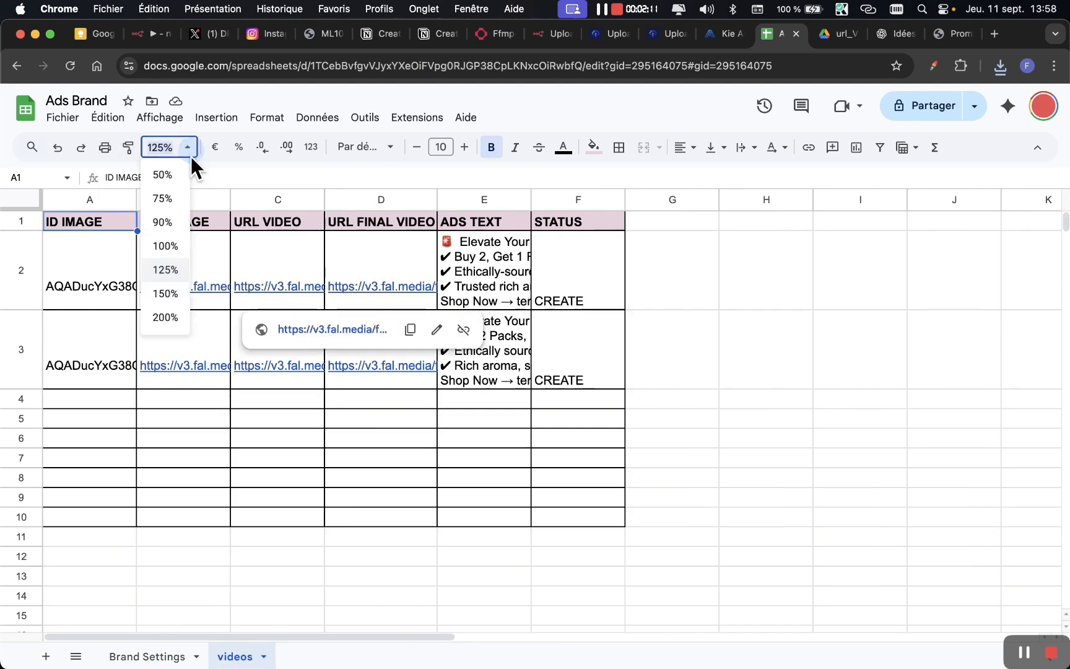
{"action": "left_click", "coordinate": [179, 296]}
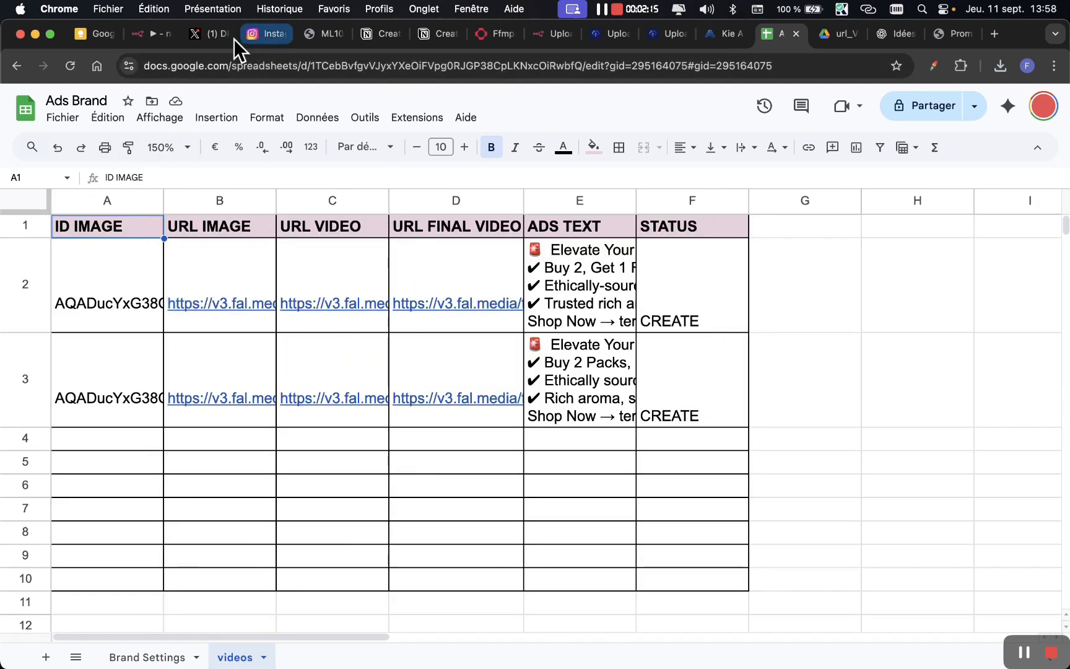
Return to the n8n workflow and execute the Extract Brand Info node.
{"action": "left_click", "coordinate": [147, 36]}
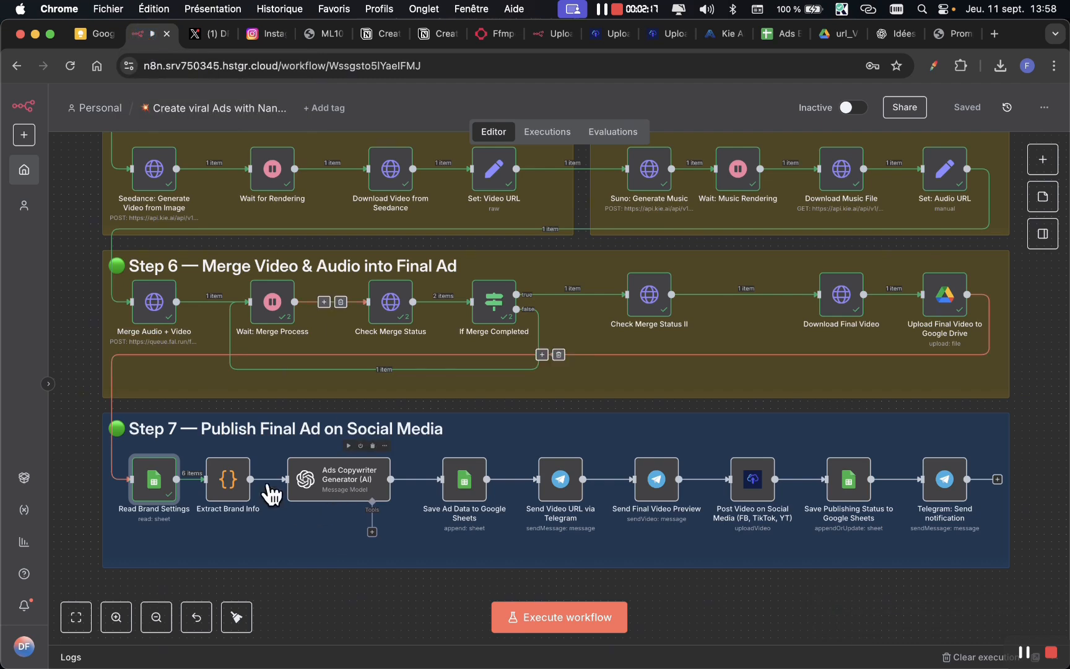
{"action": "right_click", "coordinate": [232, 486]}
{"action": "left_click", "coordinate": [247, 186]}
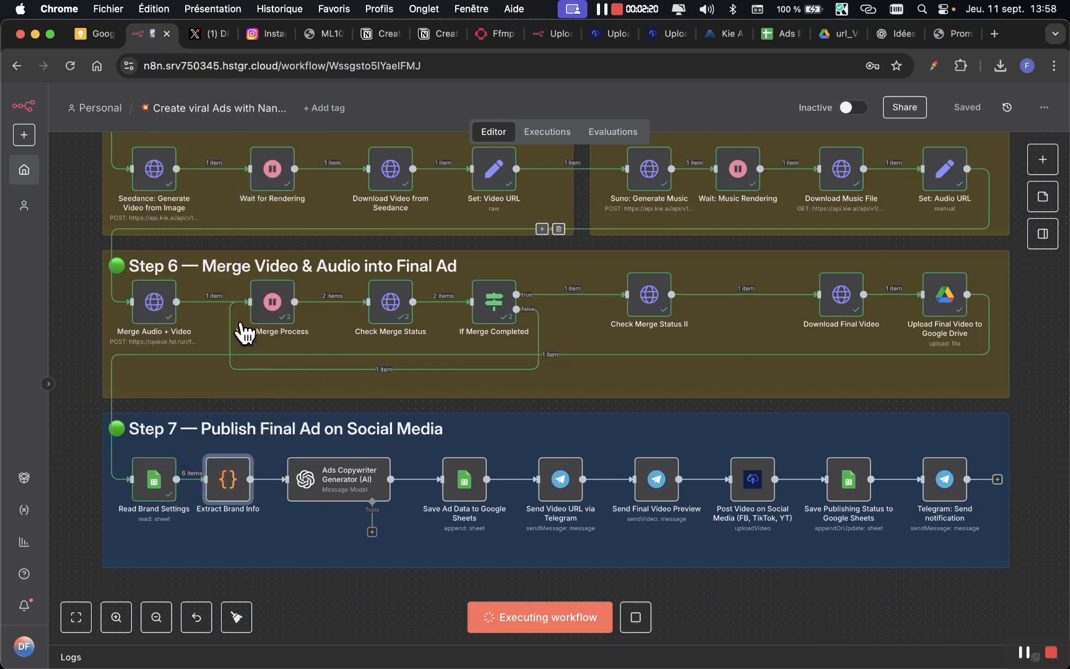
Open the Extract Brand Info node, examine its extracted brand fields and return to the canvas.
{"action": "right_click", "coordinate": [238, 483]}
{"action": "left_click", "coordinate": [228, 173]}
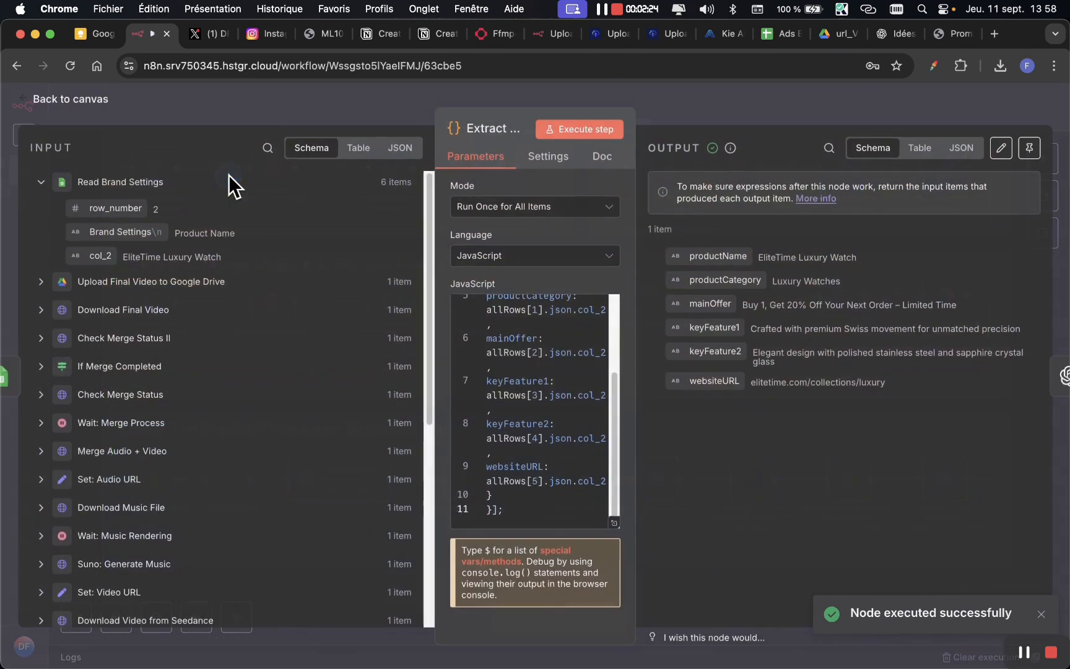
{"action": "key", "text": "ctrl+Tab"}
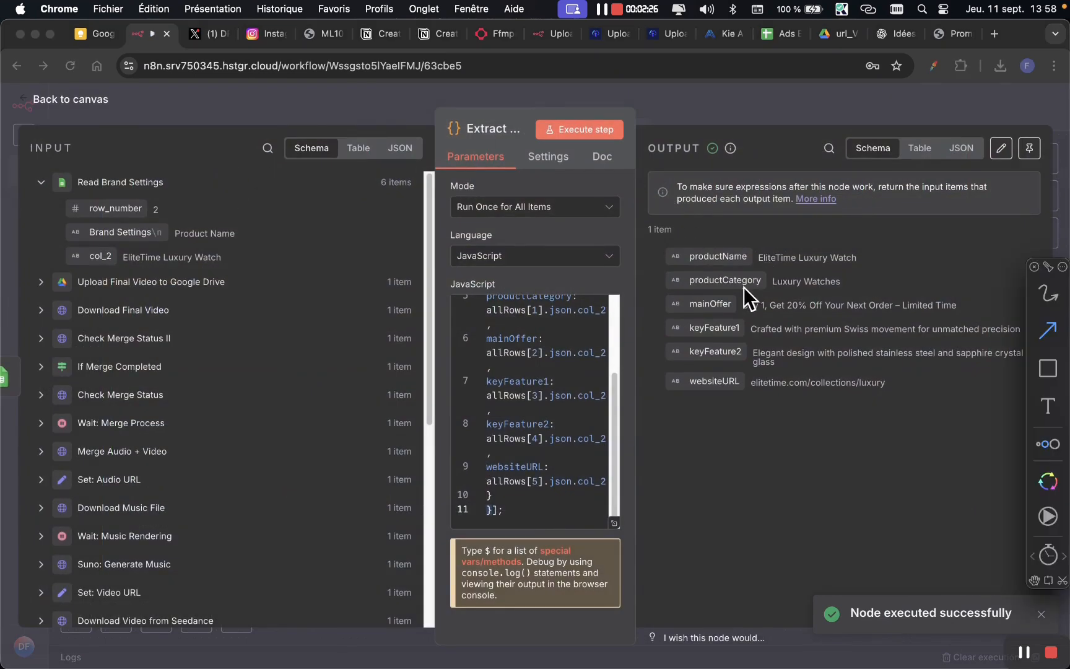
{"action": "key", "text": "z"}
{"action": "key", "text": "z"}
{"action": "left_click", "coordinate": [687, 97]}
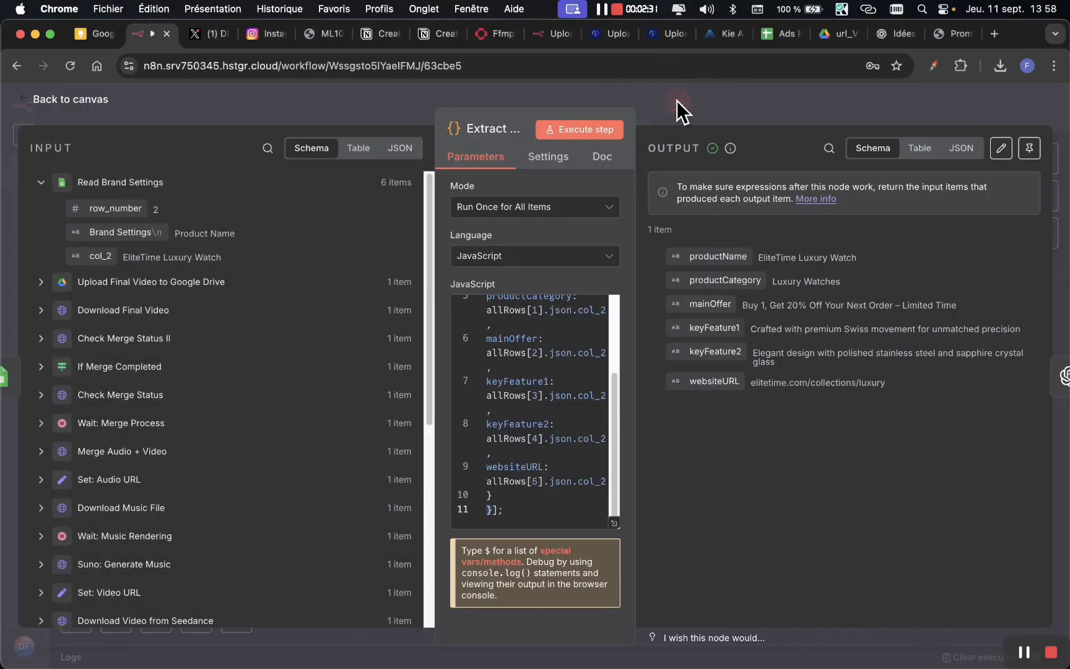
{"action": "left_click", "coordinate": [678, 100]}
Open the Ads Copywriter Generator (AI) node, read its prompt in the expanded expression editor and close that editor.
{"action": "left_click", "coordinate": [331, 485]}
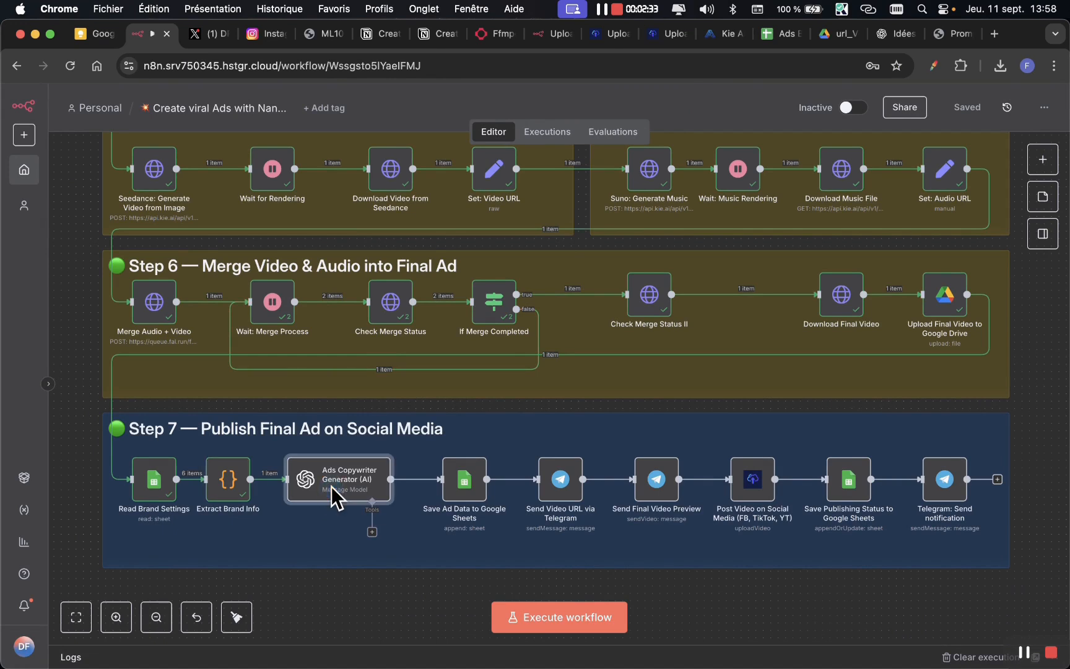
{"action": "right_click", "coordinate": [332, 485]}
{"action": "left_click", "coordinate": [392, 179]}
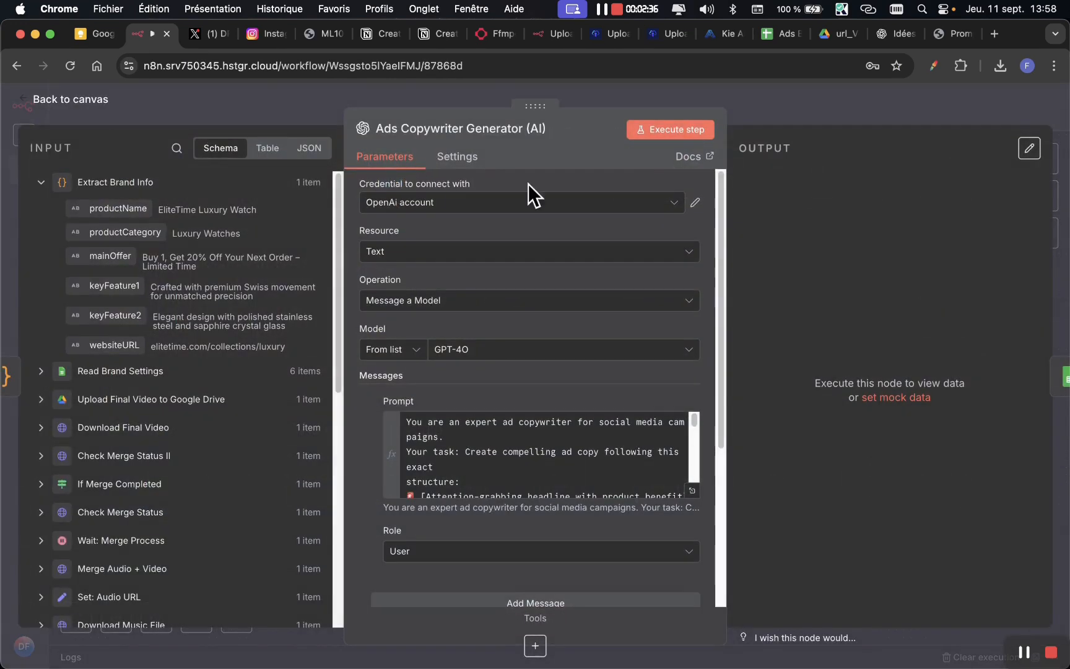
{"action": "left_click", "coordinate": [692, 488]}
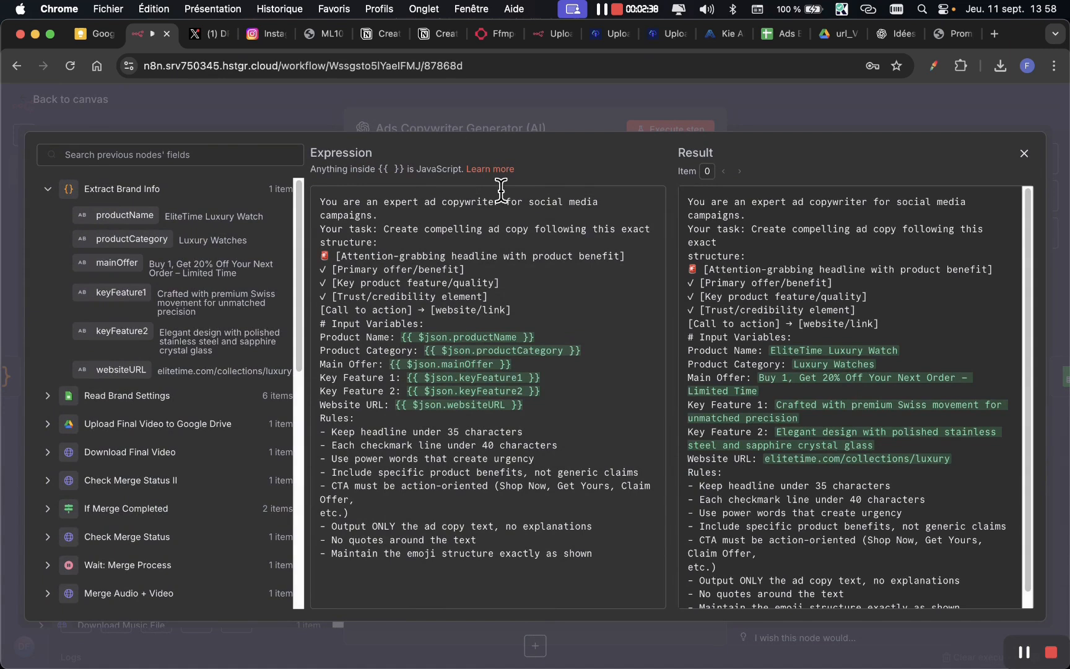
{"action": "left_click", "coordinate": [539, 126]}
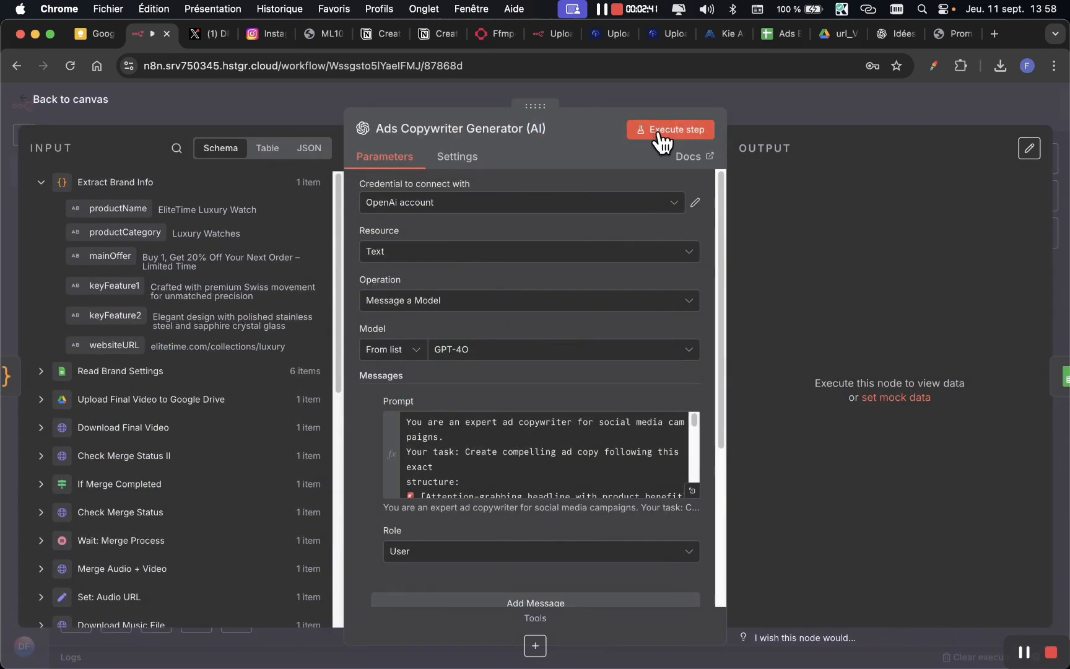
Execute the Ads Copywriter Generator (AI) node, examine the generated ad text and return to the canvas.
{"action": "left_click", "coordinate": [661, 138]}
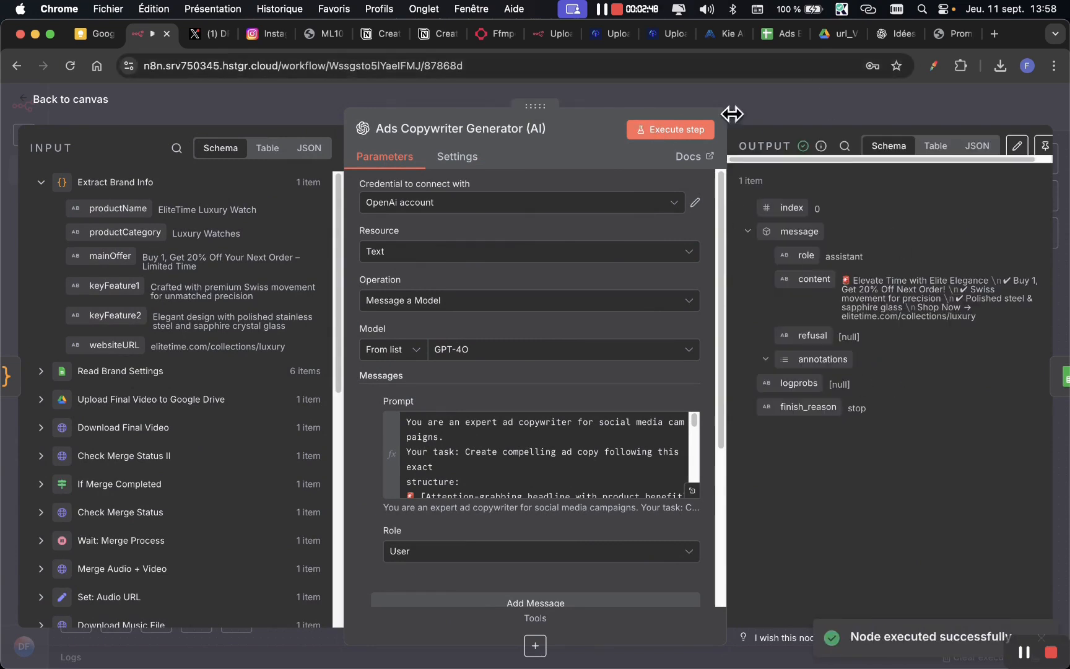
{"action": "key", "text": "alt+Tab"}
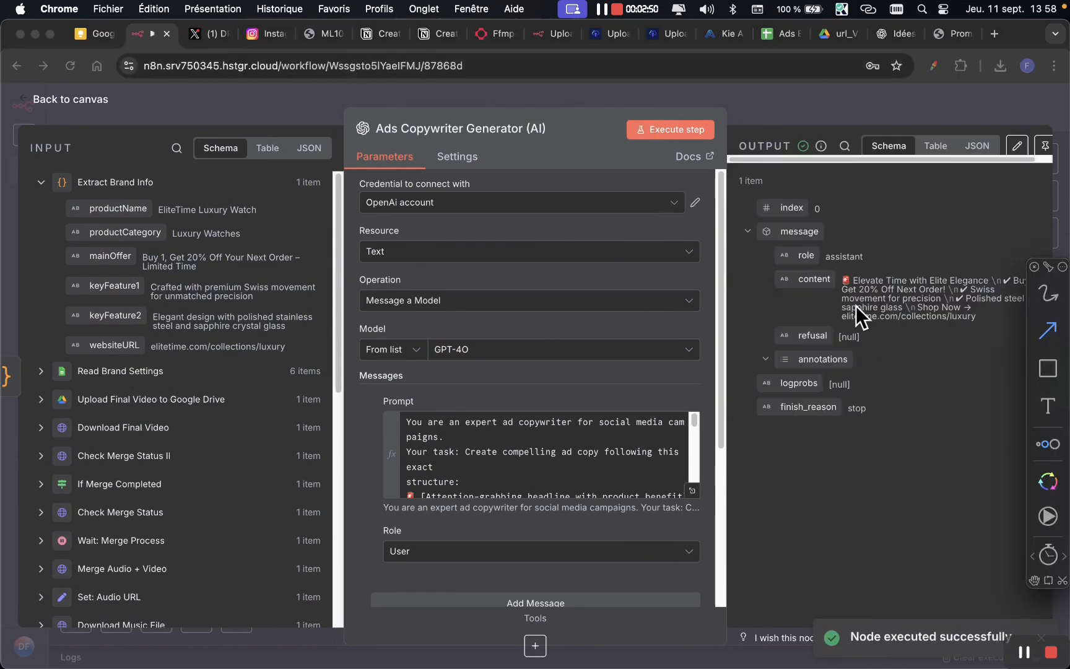
{"action": "key", "text": "f"}
{"action": "key", "text": "Escape"}
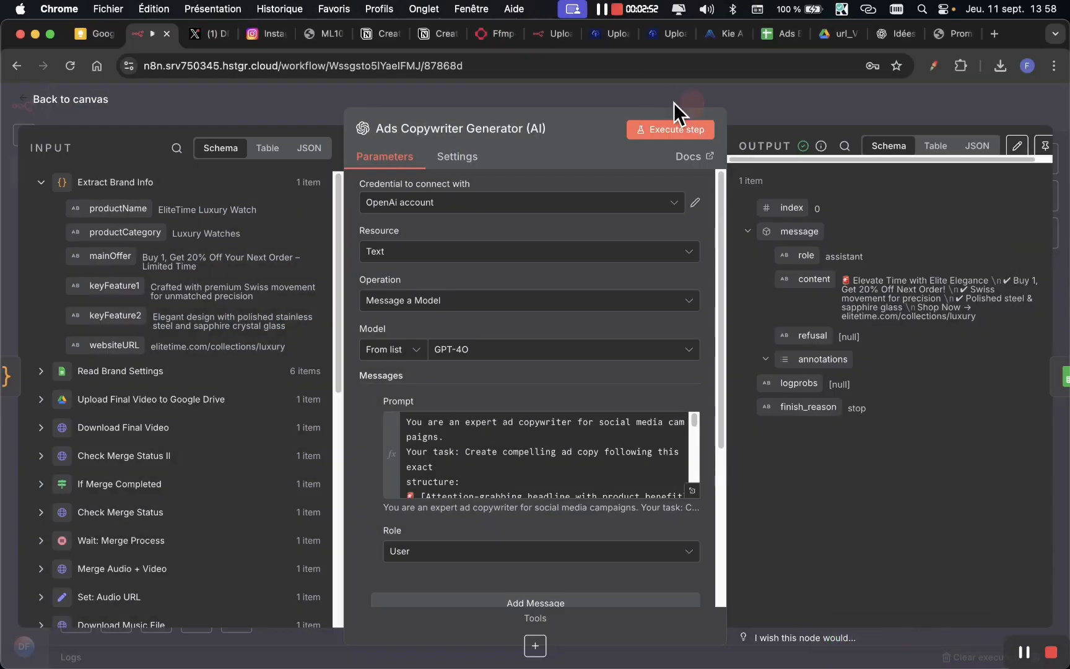
{"action": "left_click", "coordinate": [652, 104]}
Open the Save Ad Data to Google Sheets node and examine the column mappings from ID IMAGE down to STATUS.
{"action": "left_click", "coordinate": [461, 479]}
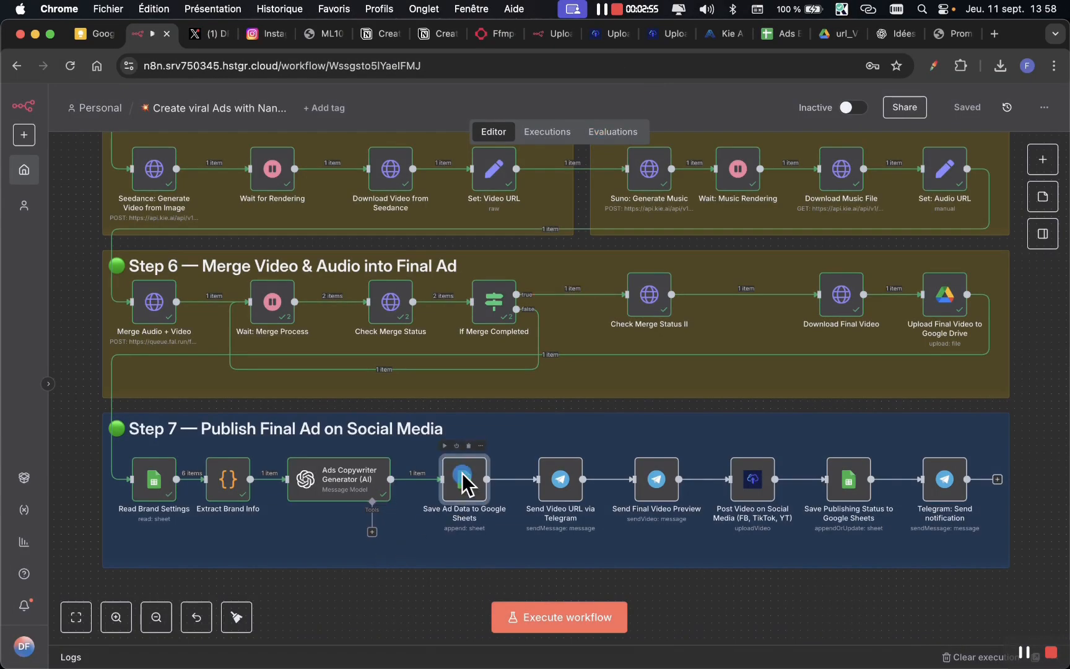
{"action": "right_click", "coordinate": [465, 483]}
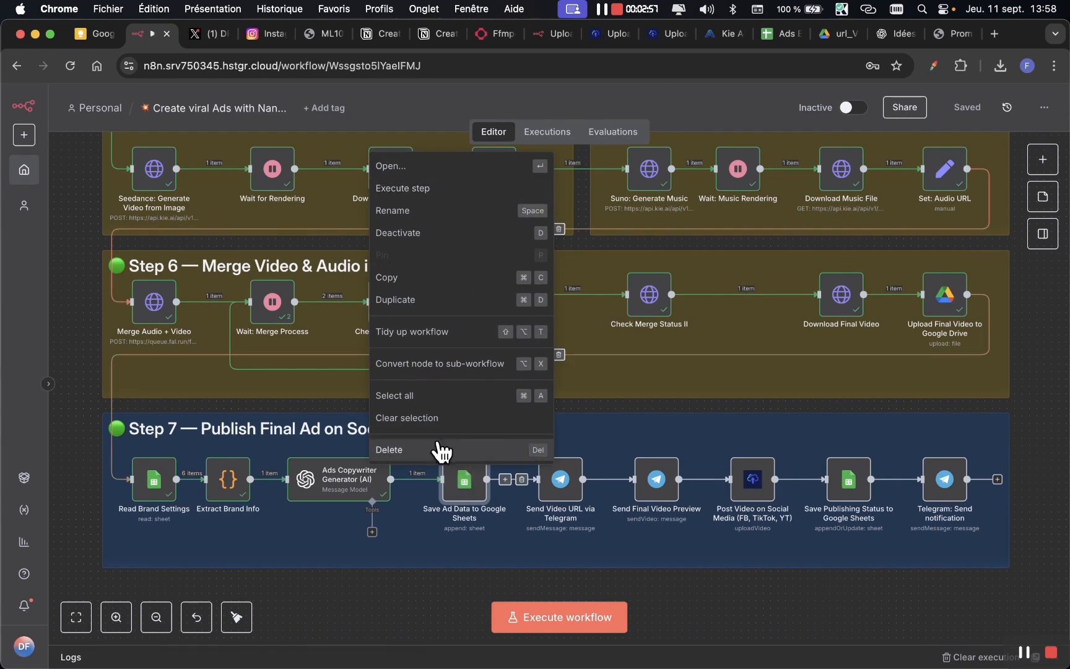
{"action": "left_click", "coordinate": [447, 160]}
{"action": "scroll", "coordinate": [626, 403], "scroll_direction": "down", "scroll_amount": 5}
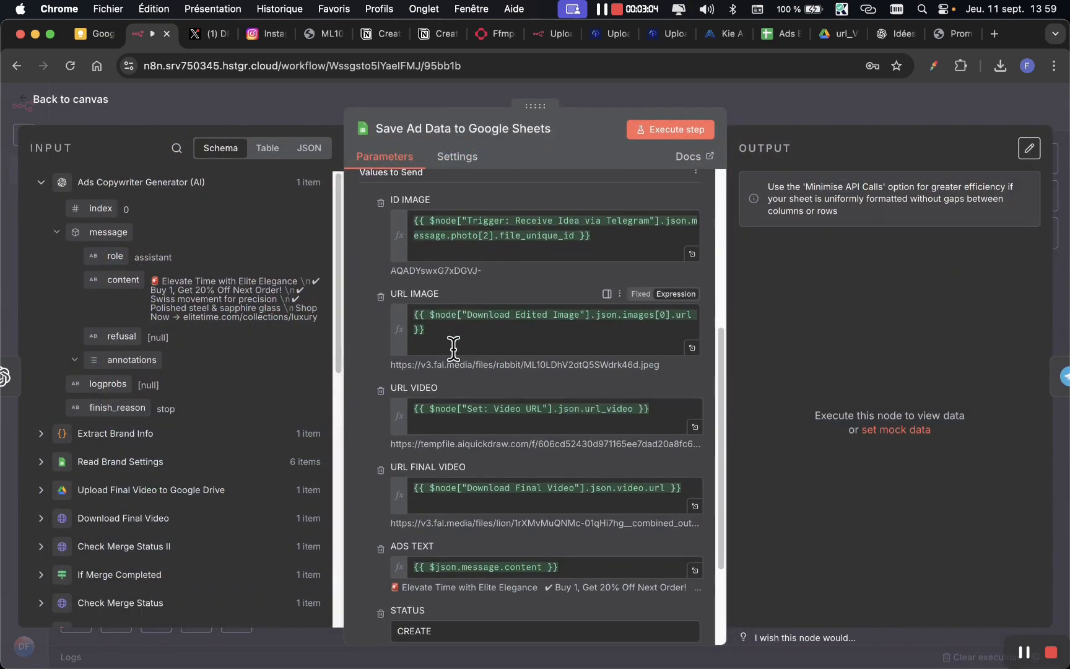
{"action": "scroll", "coordinate": [493, 343], "scroll_direction": "down", "scroll_amount": 2}
{"action": "scroll", "coordinate": [492, 344], "scroll_direction": "down", "scroll_amount": 4}
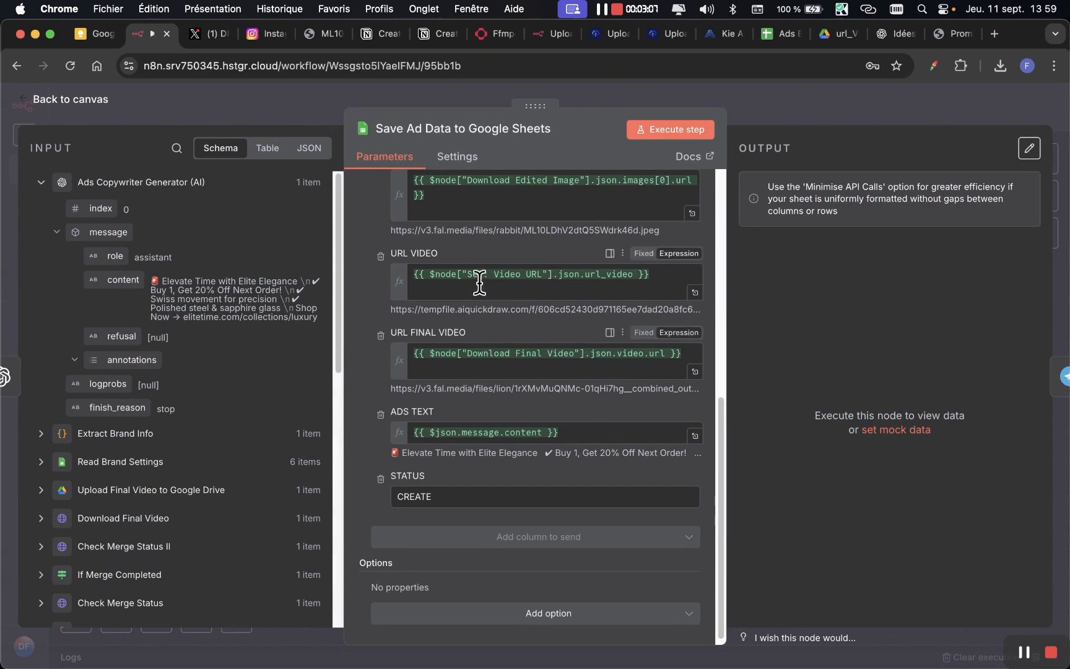
{"action": "scroll", "coordinate": [496, 274], "scroll_direction": "down", "scroll_amount": 1}
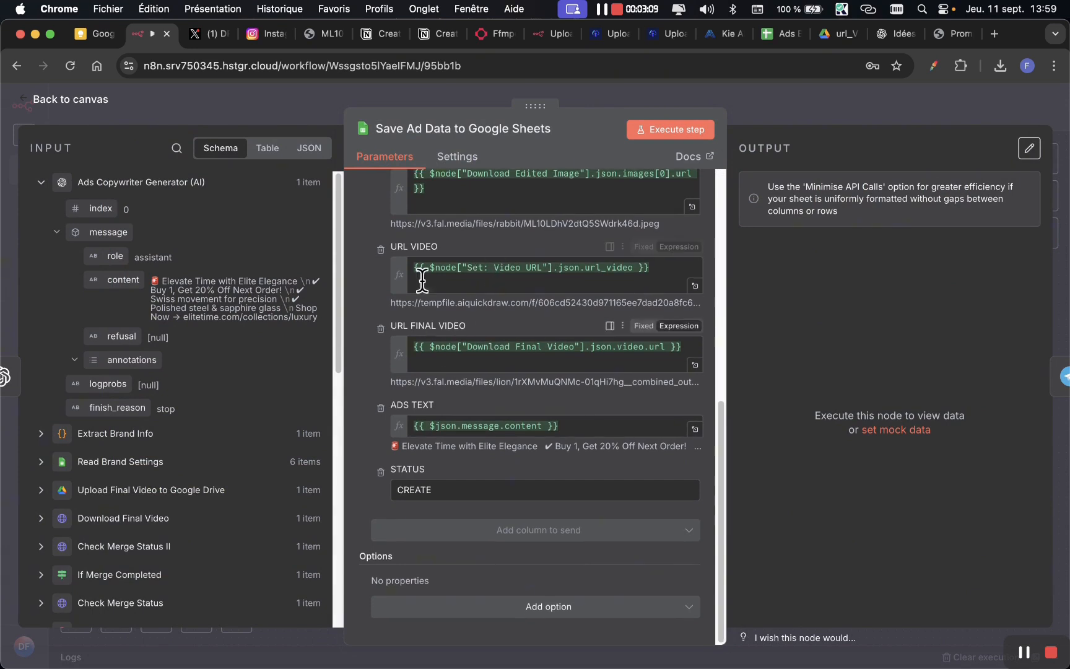
{"action": "key", "text": "ctrl+1"}
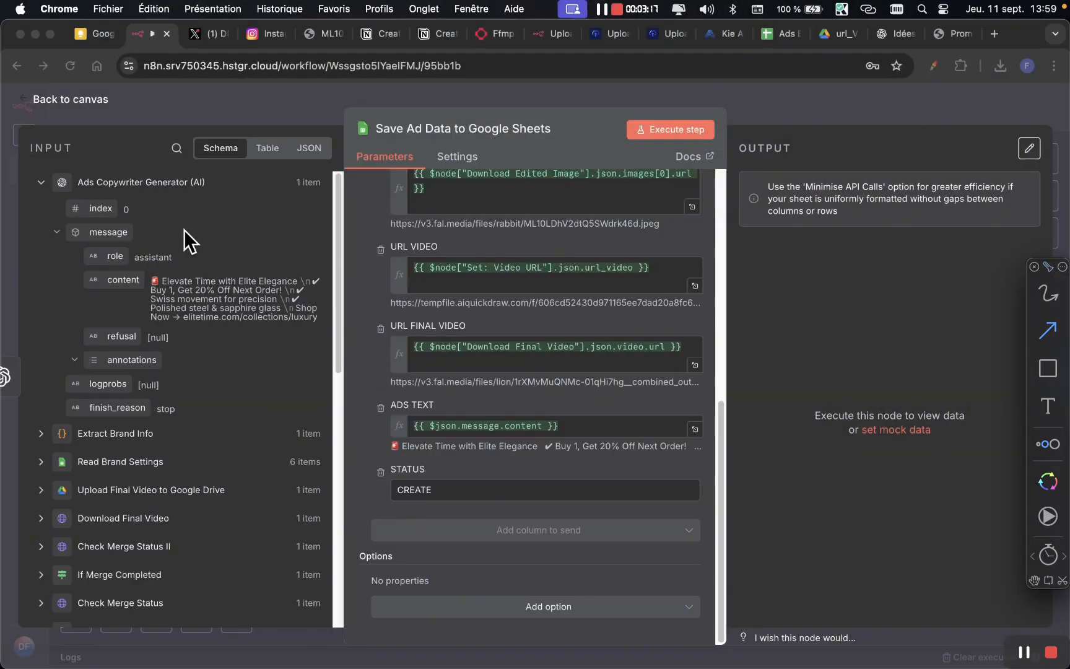
{"action": "mouse_move", "coordinate": [184, 230]}
{"action": "left_mouse_down"}
{"action": "mouse_move", "coordinate": [332, 396]}
{"action": "mouse_move", "coordinate": [418, 528]}
{"action": "left_mouse_up"}
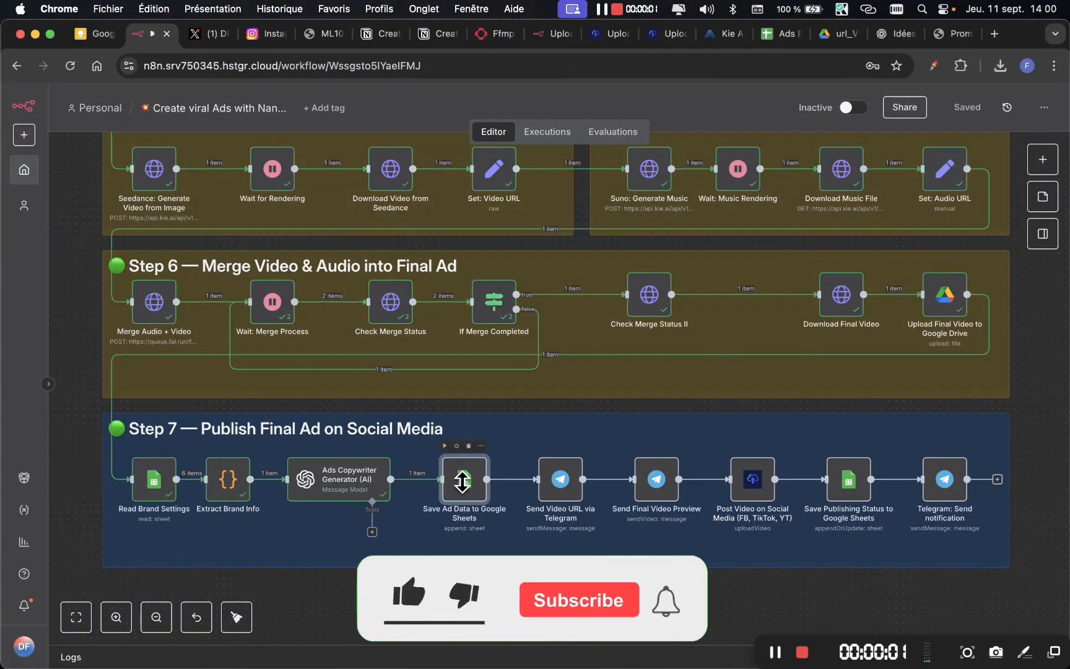
Execute the Save Ad Data to Google Sheets node and check the videos sheet of the Ads Brand spreadsheet.
{"action": "right_click", "coordinate": [458, 488]}
{"action": "left_click", "coordinate": [441, 195]}
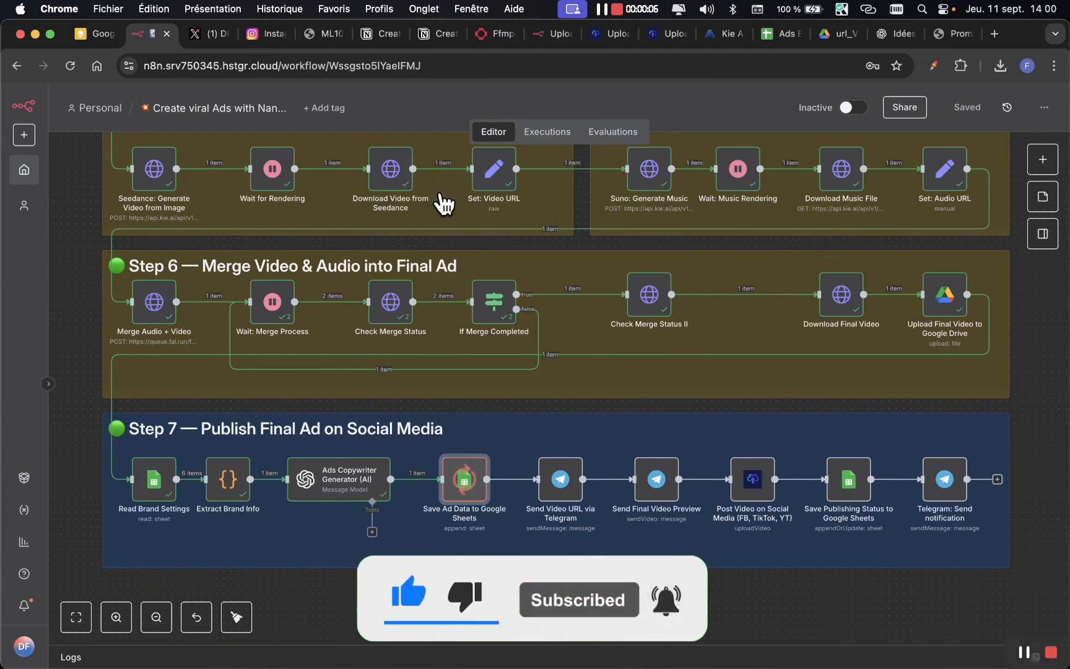
{"action": "left_click", "coordinate": [782, 37]}
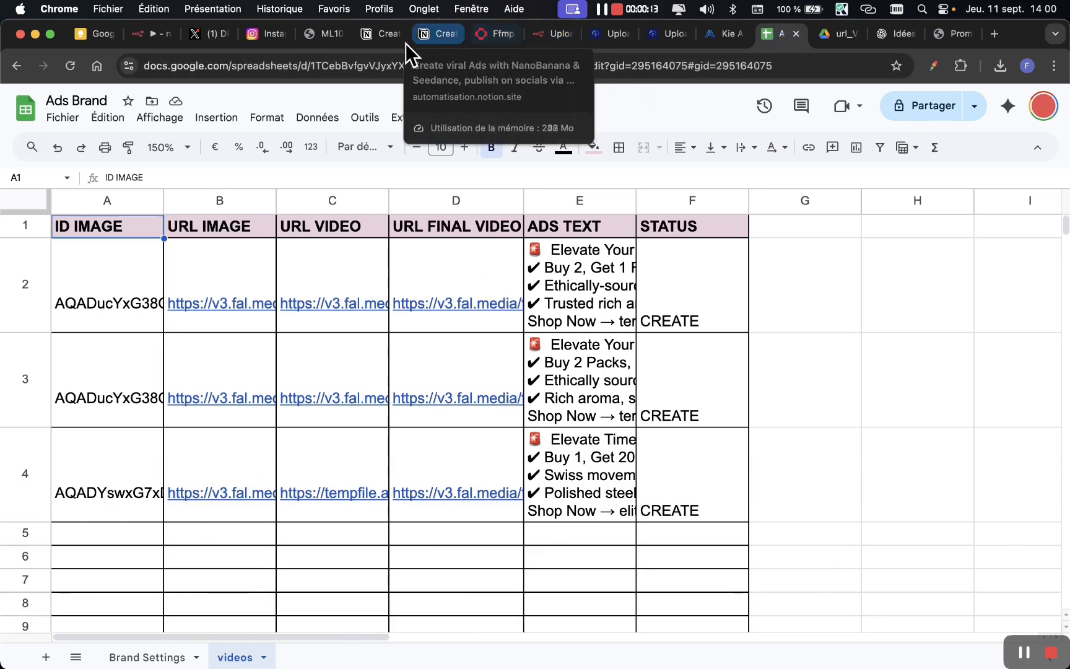
Return to the n8n workflow, open the Save Ad Data to Google Sheets node and inspect the ID IMAGE value in its output.
{"action": "left_click", "coordinate": [152, 43]}
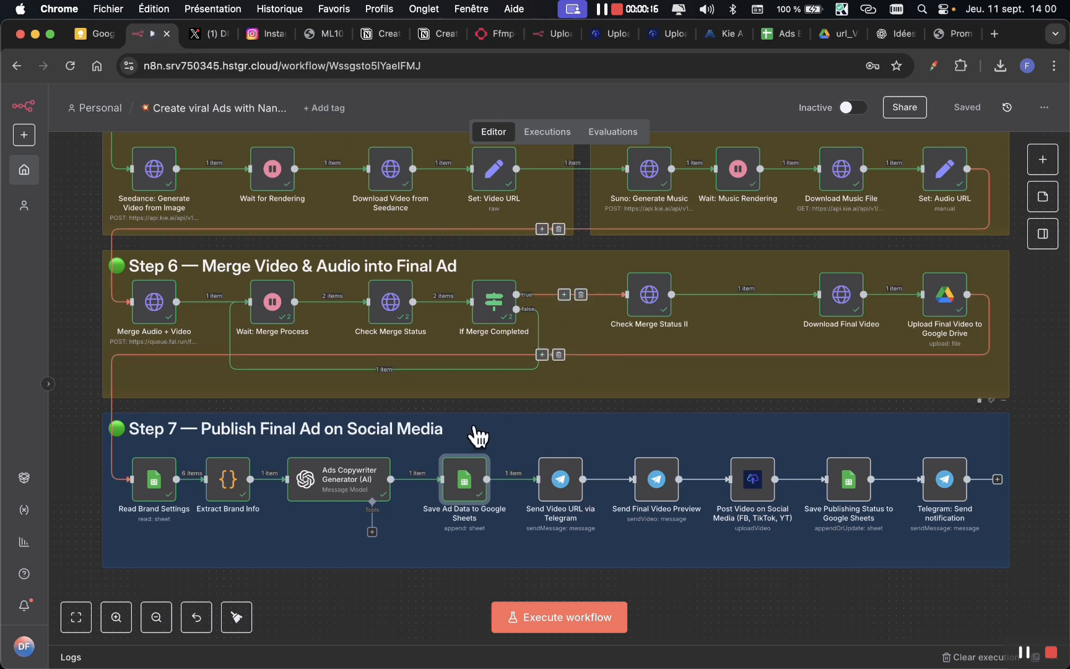
{"action": "right_click", "coordinate": [466, 480]}
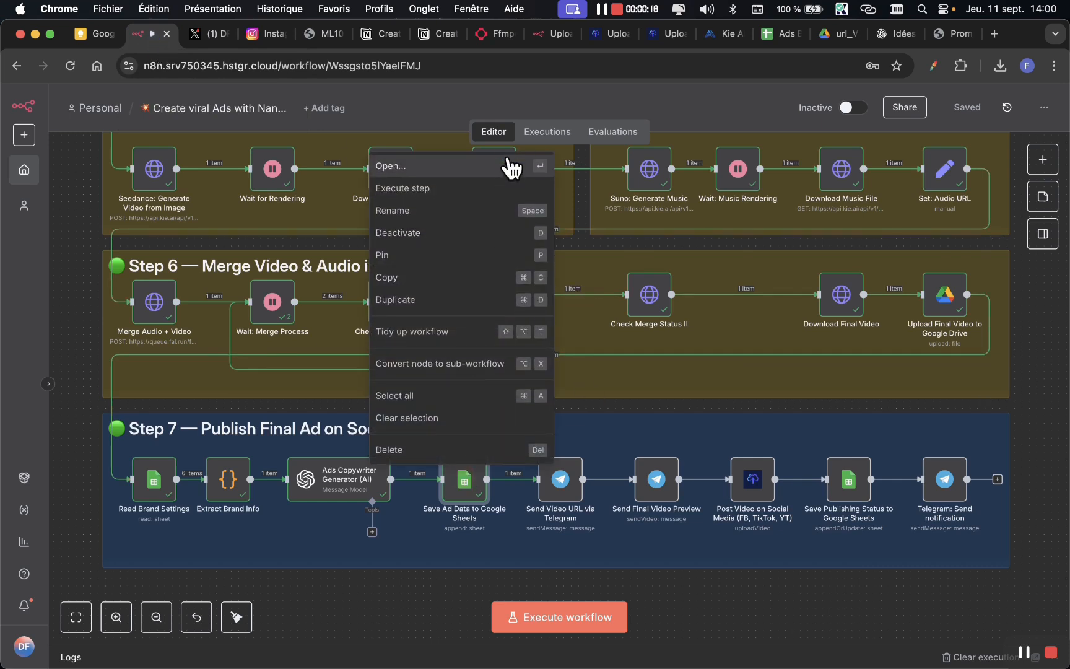
{"action": "left_click", "coordinate": [509, 166]}
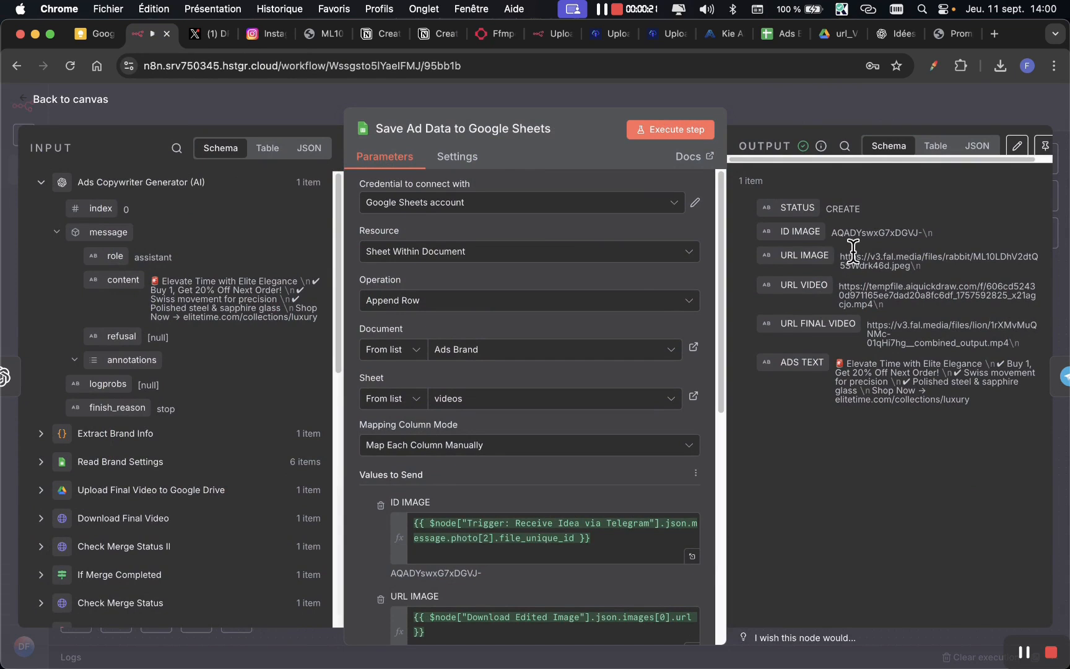
{"action": "left_click_drag", "start_coordinate": [921, 229], "coordinate": [828, 230]}
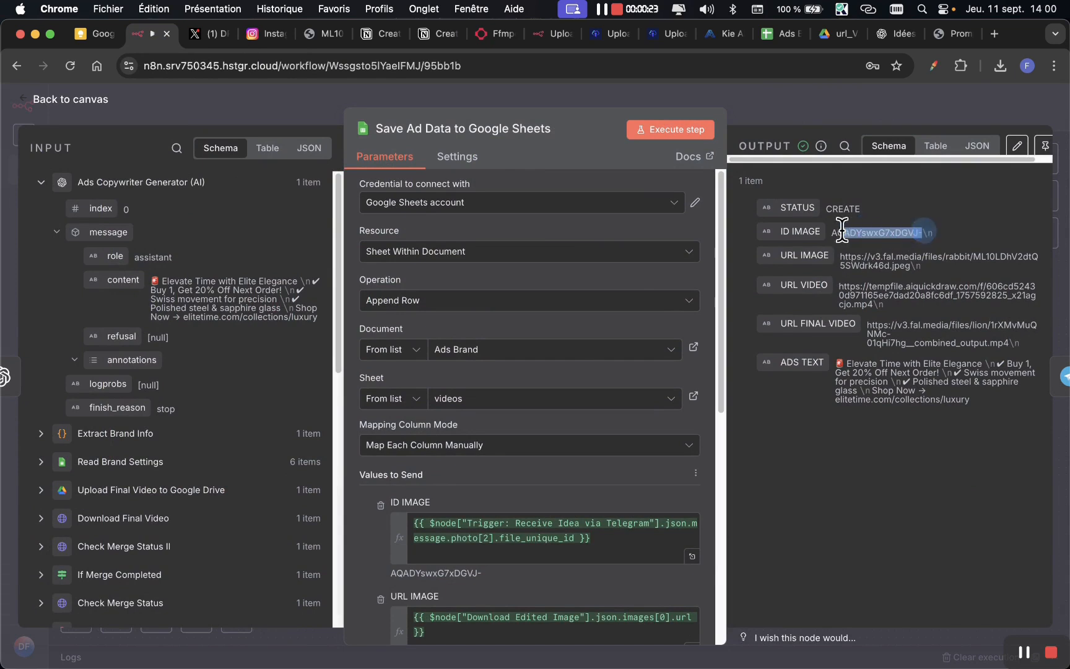
Widen the ID IMAGE column in the videos sheet of the Ads Brand spreadsheet and check the newly added row.
{"action": "left_click", "coordinate": [779, 34]}
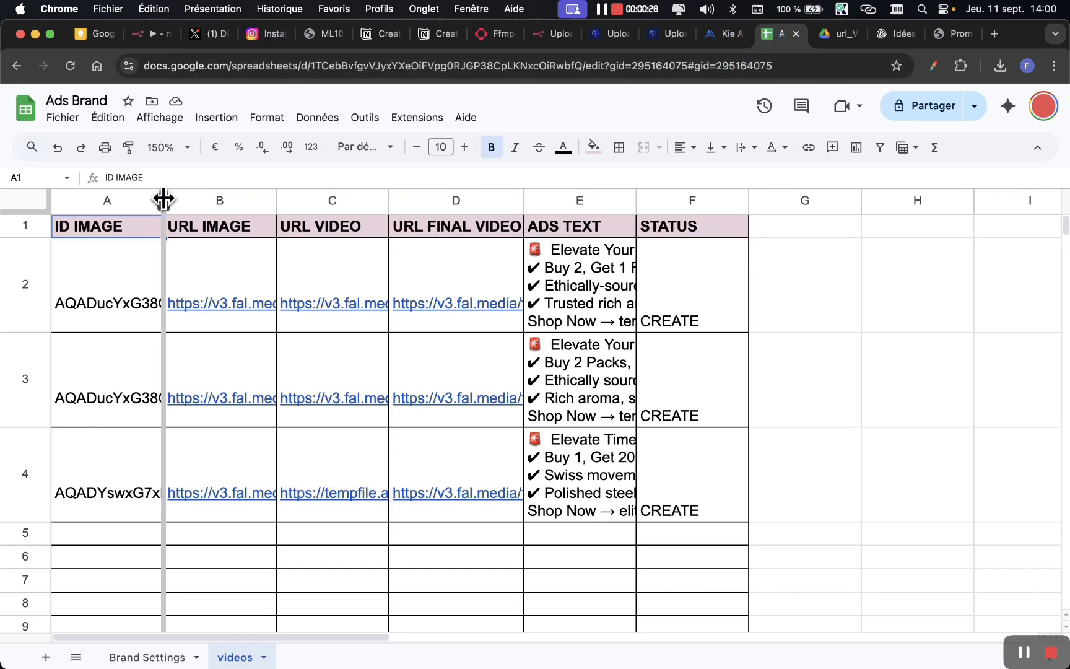
{"action": "left_click_drag", "start_coordinate": [163, 201], "coordinate": [230, 198]}
{"action": "key", "text": "ctrl+Tab"}
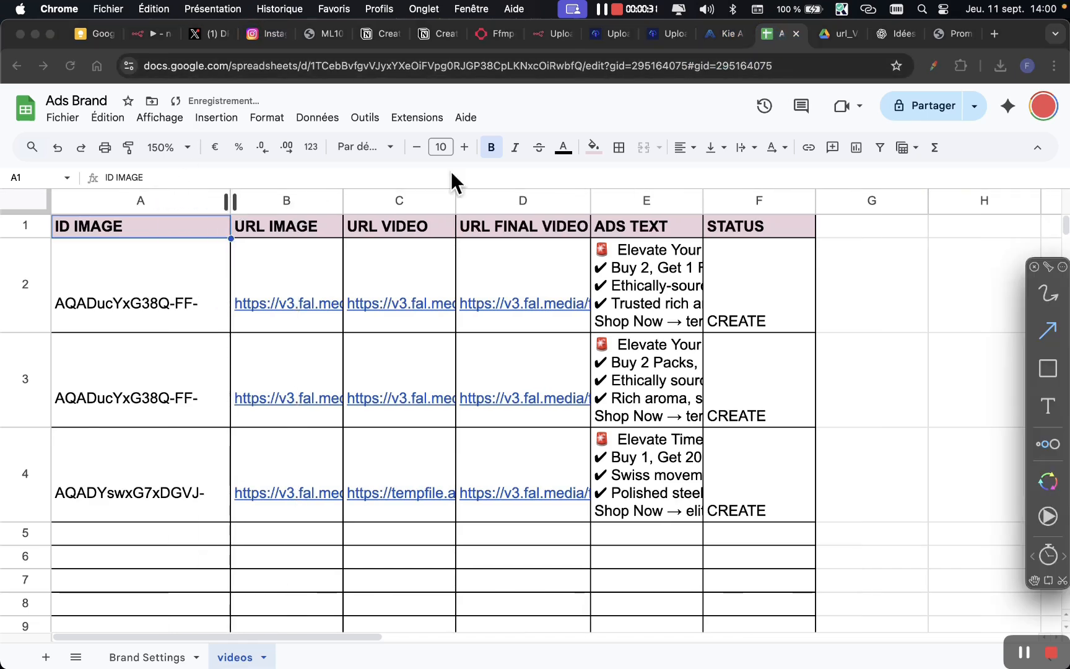
{"action": "mouse_move", "coordinate": [813, 434]}
{"action": "left_mouse_down"}
{"action": "mouse_move", "coordinate": [10, 566]}
{"action": "mouse_move", "coordinate": [20, 528]}
{"action": "mouse_move", "coordinate": [10, 529]}
{"action": "left_mouse_up"}
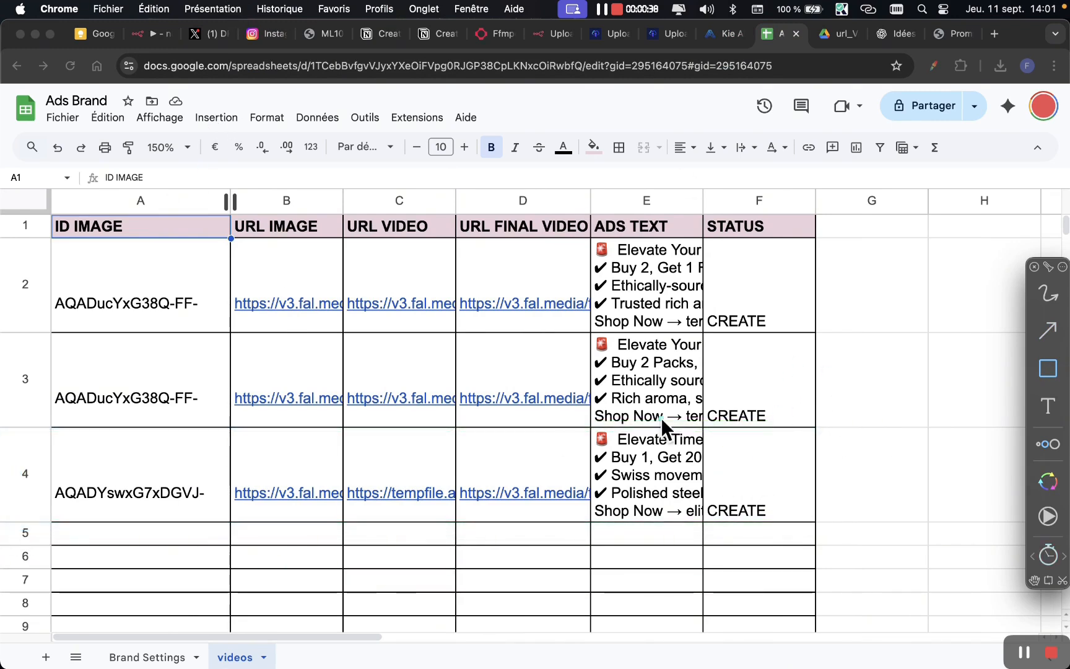
Return to the n8n workflow canvas and execute the Send Final Video Preview node.
{"action": "left_click", "coordinate": [146, 33]}
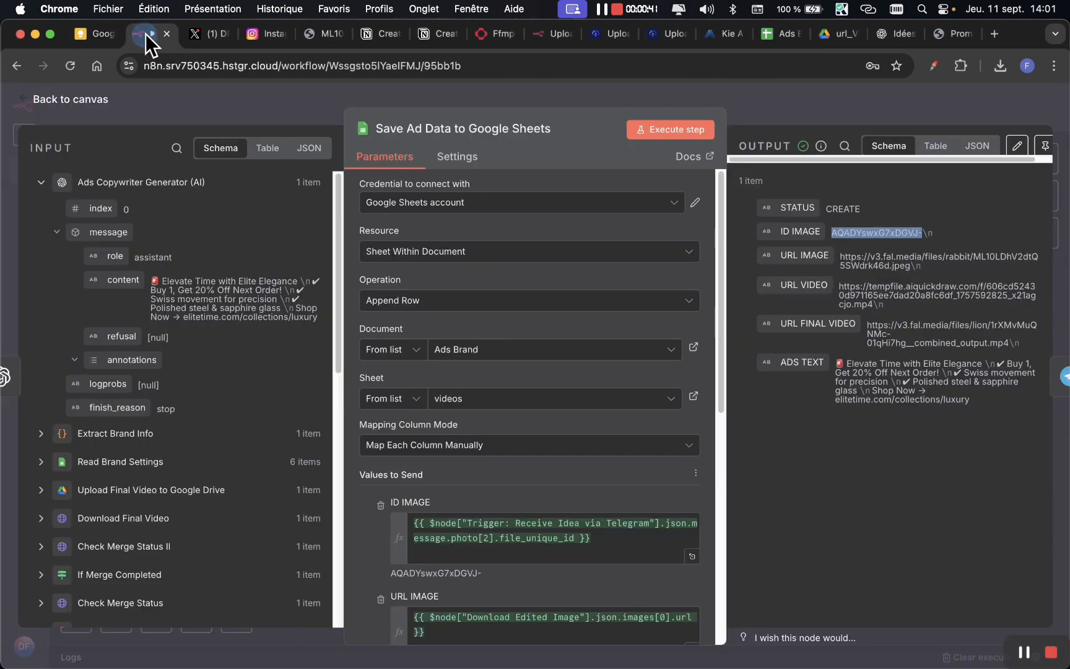
{"action": "left_click", "coordinate": [780, 104]}
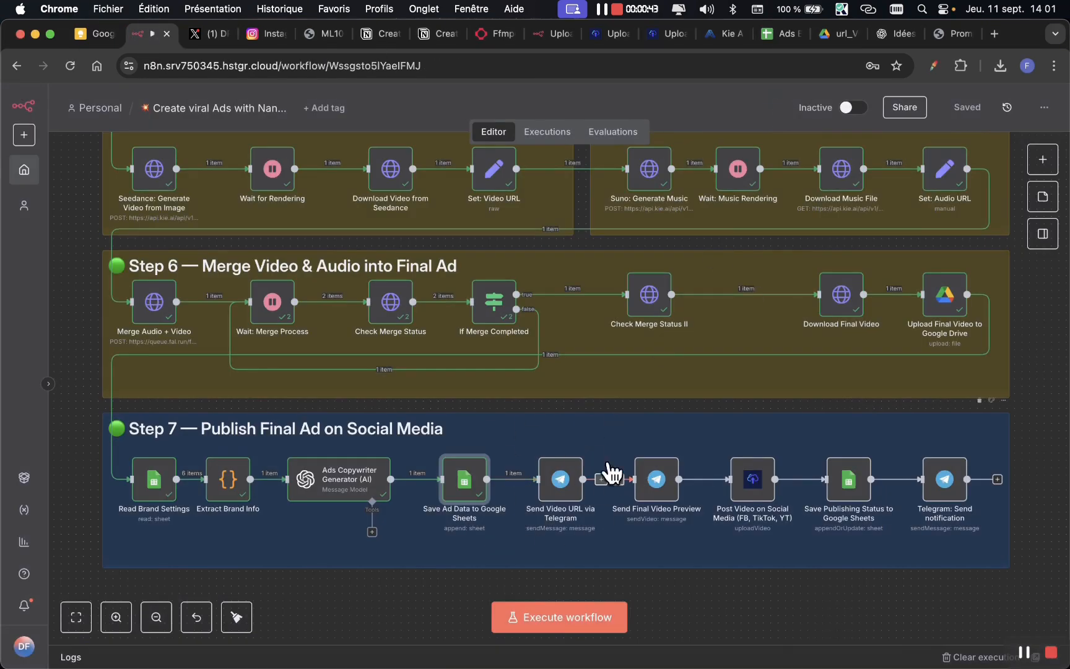
{"action": "right_click", "coordinate": [656, 478]}
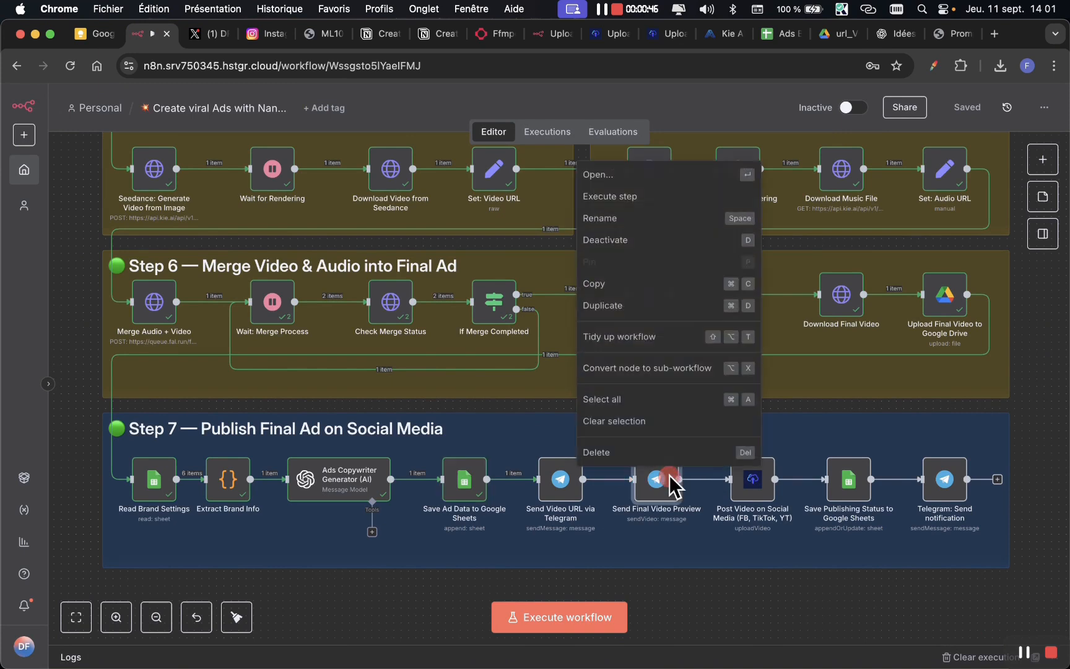
{"action": "left_click", "coordinate": [681, 191]}
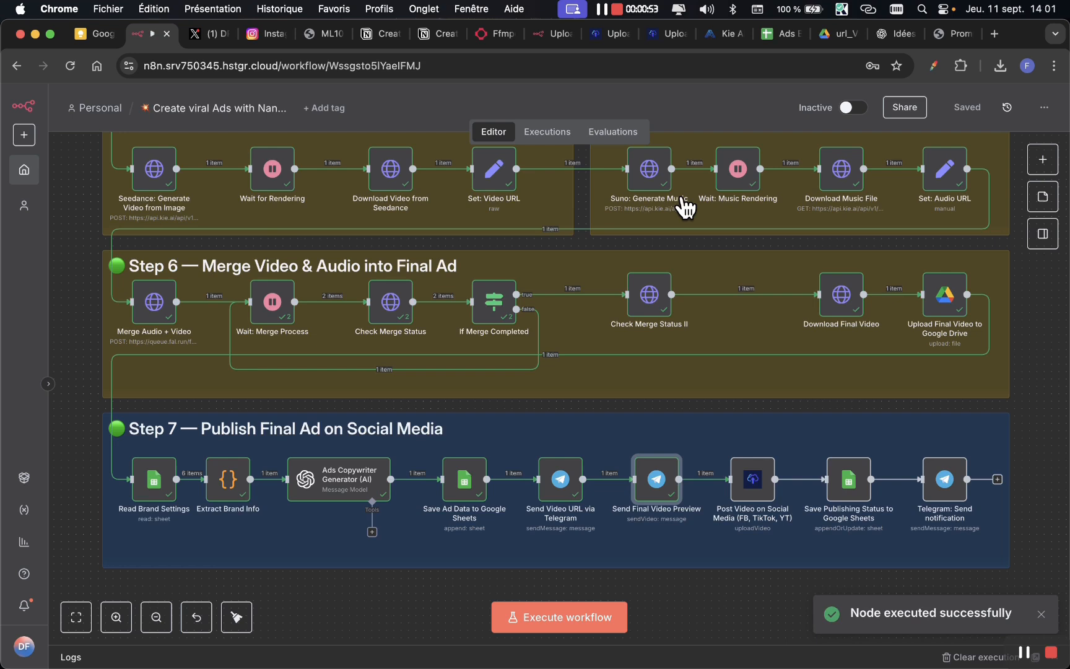
Switch to Telegram, check the n8n_nanobanana and bot_nano_nanobanana chats for the video URL and video, and return to the workflow.
{"action": "key", "text": "super+Tab"}
{"action": "left_click", "coordinate": [822, 266]}
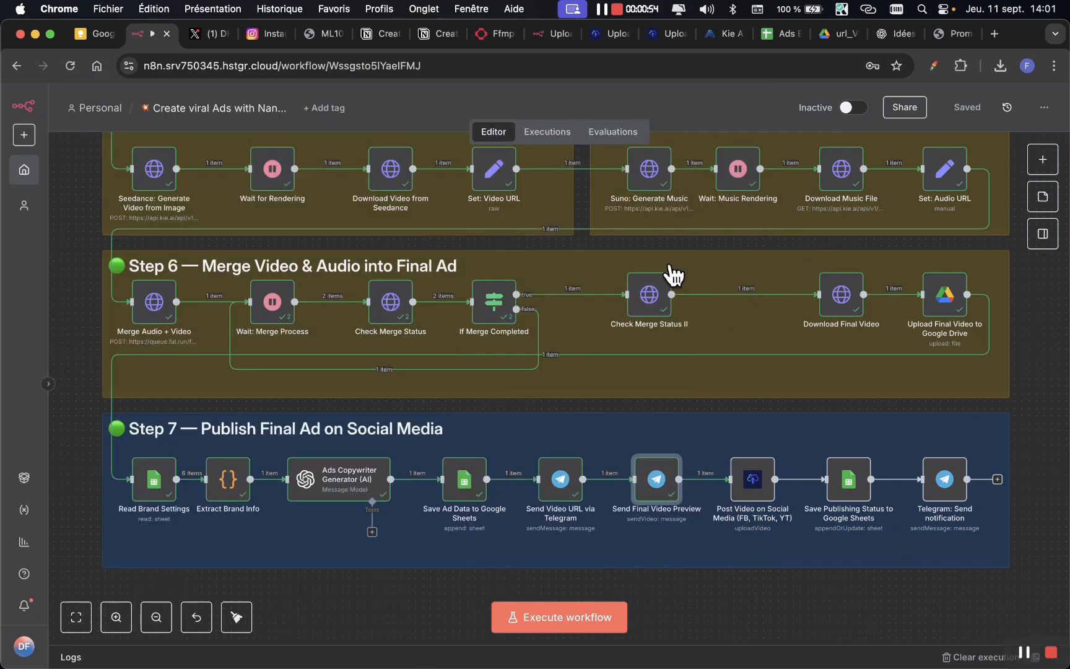
{"action": "key", "text": "super+Tab"}
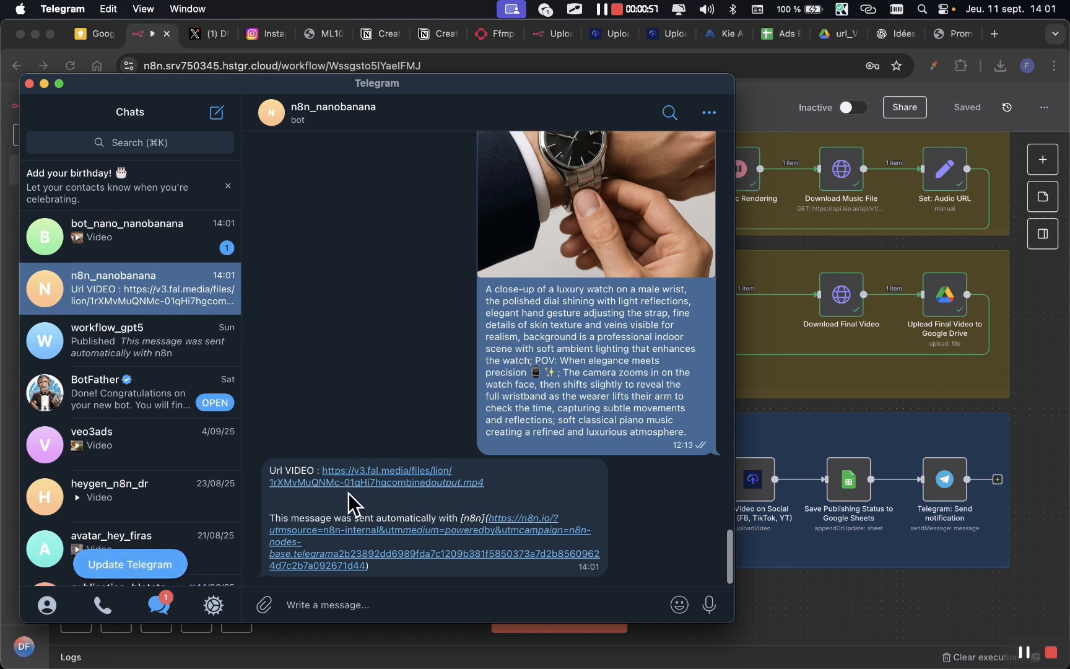
{"action": "scroll", "coordinate": [441, 489], "scroll_direction": "down", "scroll_amount": 2}
{"action": "left_click", "coordinate": [129, 224]}
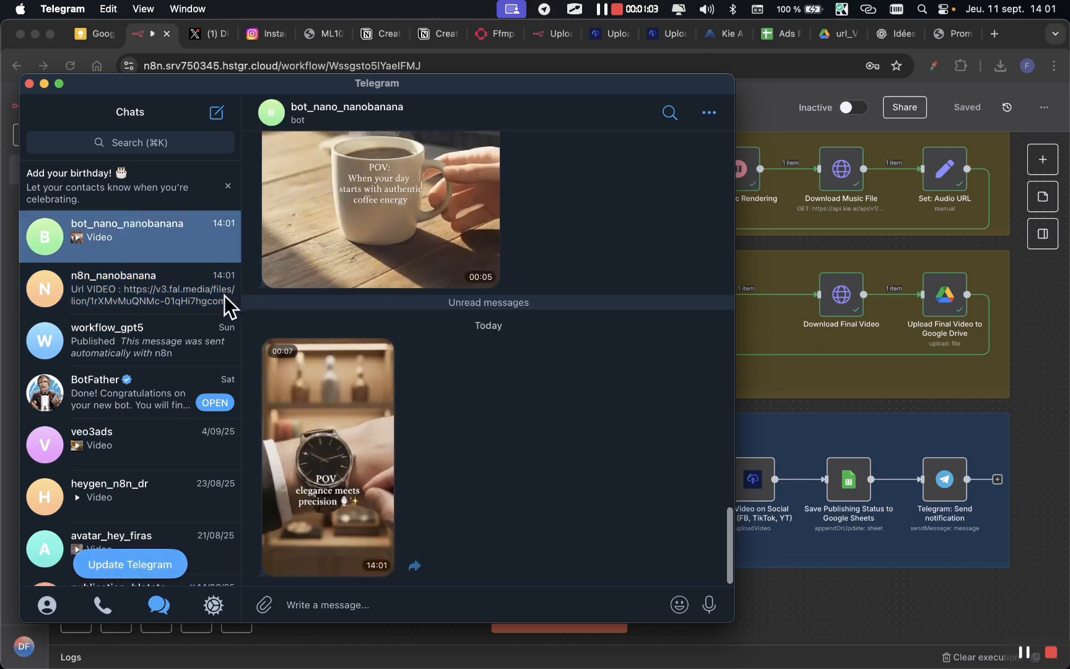
{"action": "left_click", "coordinate": [816, 586]}
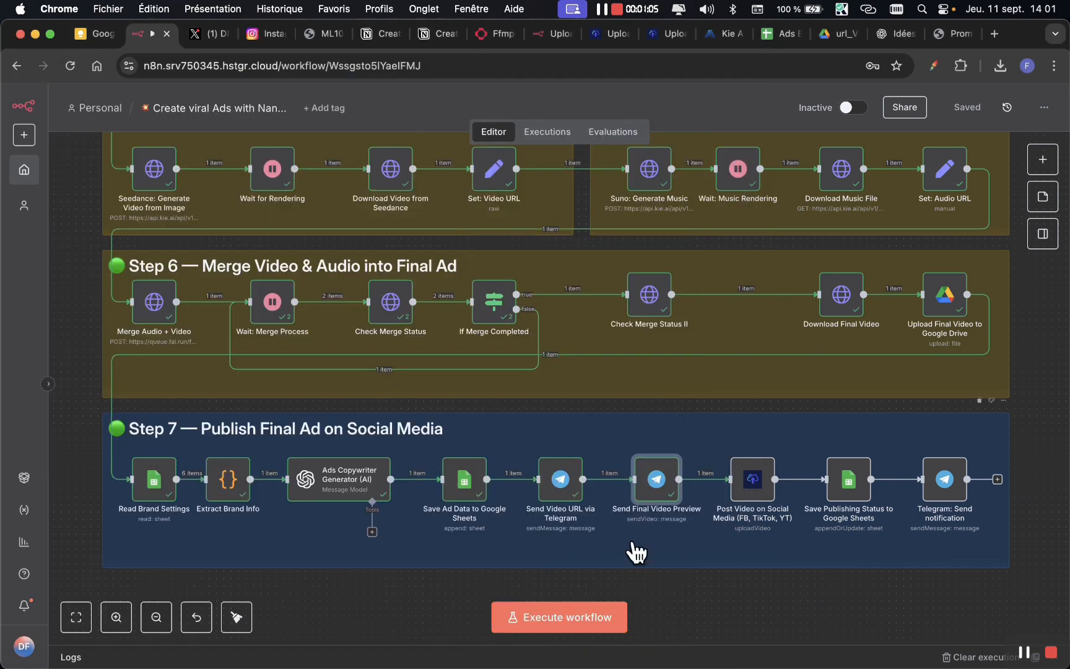
Set the Send Final Video Preview node's credential to Telegram account 13 - nanobanana II, execute the node and return to the canvas.
{"action": "right_click", "coordinate": [641, 463]}
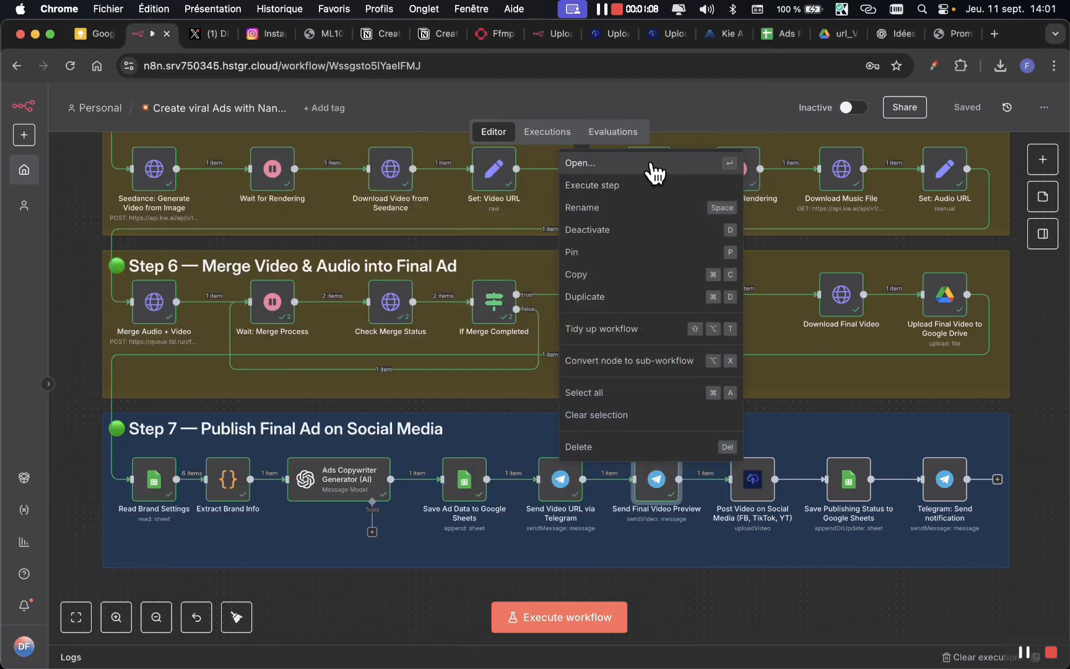
{"action": "left_click", "coordinate": [653, 164]}
{"action": "left_click", "coordinate": [496, 205]}
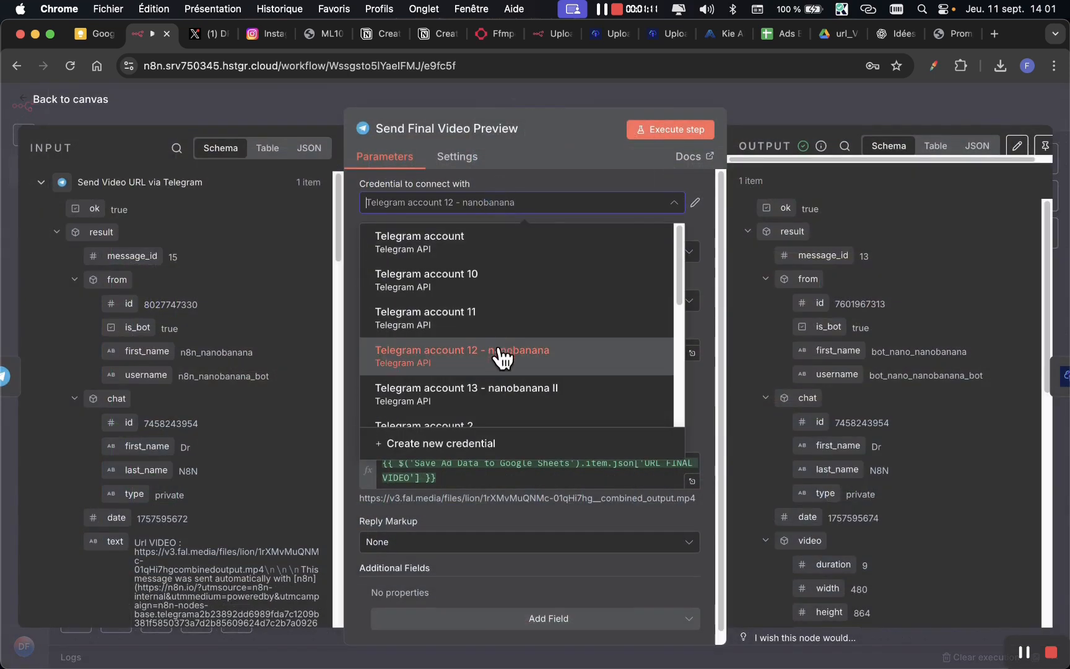
{"action": "left_click", "coordinate": [499, 387]}
{"action": "left_click", "coordinate": [652, 136]}
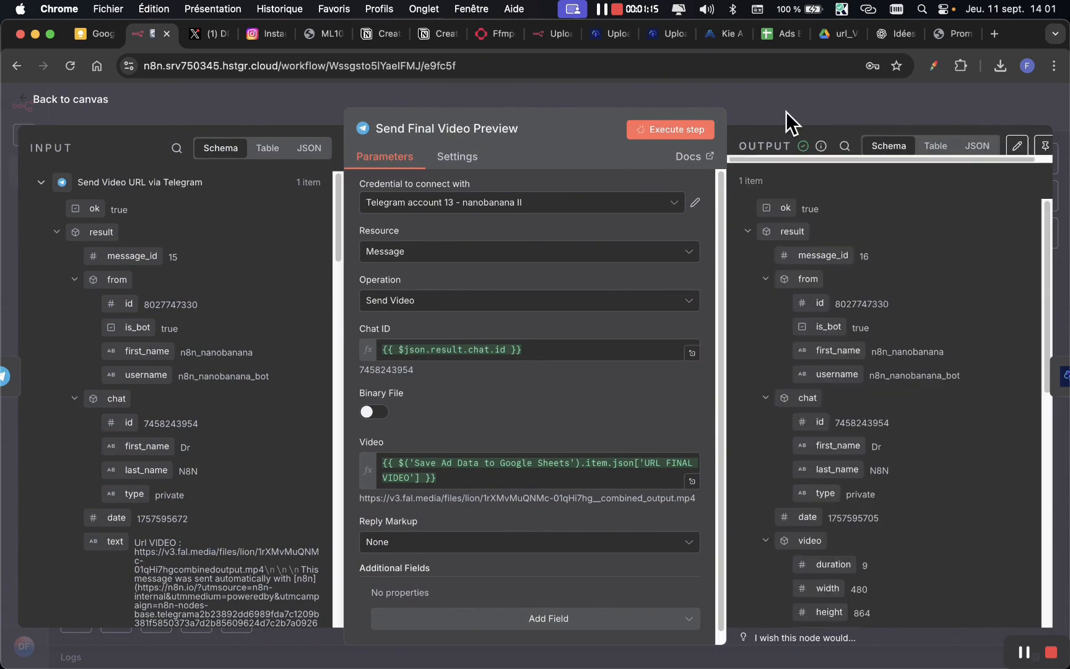
{"action": "left_click", "coordinate": [786, 111]}
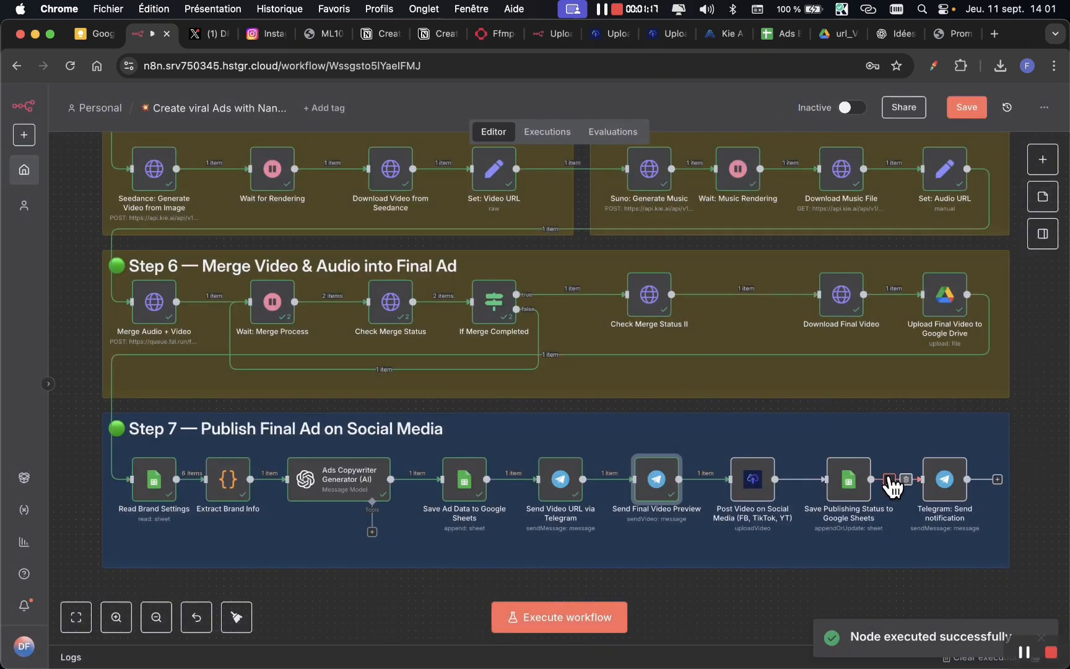
Check the n8n_nanobanana chat in Telegram for the video URL message and preview video, and return to the workflow.
{"action": "key", "text": "super+Tab"}
{"action": "left_click", "coordinate": [160, 239]}
{"action": "key", "text": "super+Tab"}
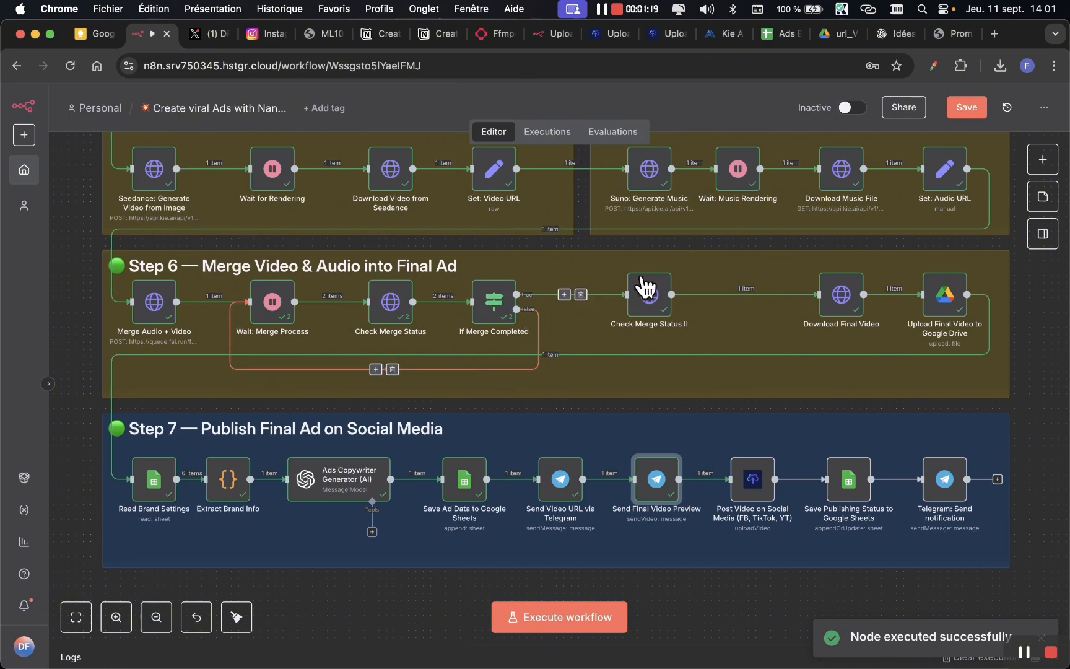
{"action": "key", "text": "super+Tab"}
{"action": "left_click_drag", "start_coordinate": [866, 86], "coordinate": [291, 189]}
{"action": "left_click", "coordinate": [1047, 331]}
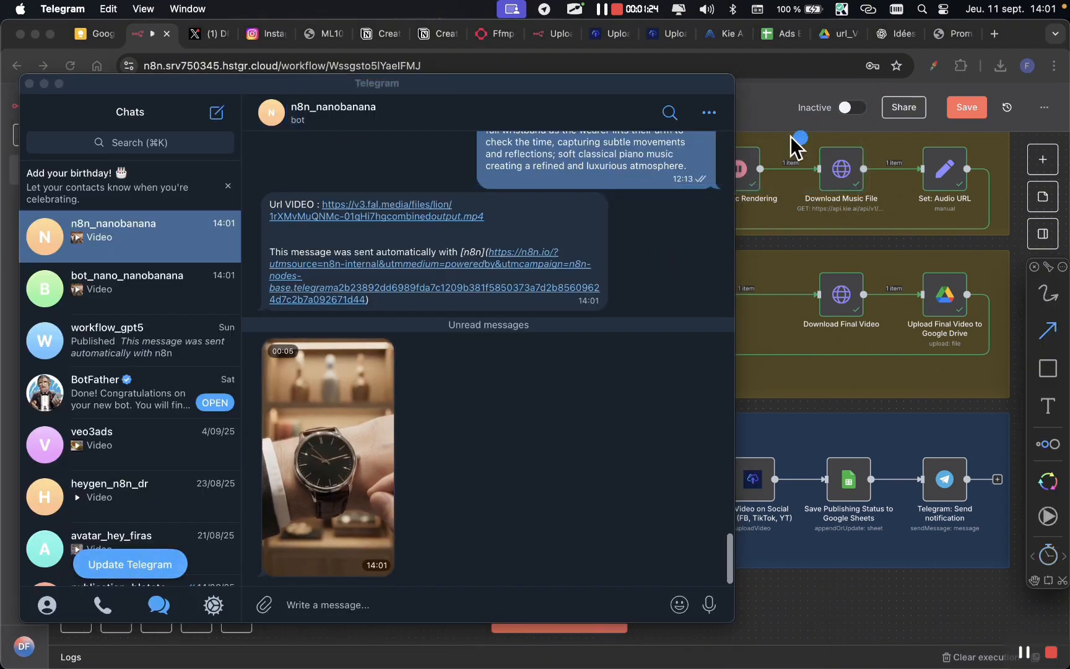
{"action": "left_click_drag", "start_coordinate": [793, 143], "coordinate": [492, 259]}
{"action": "left_click_drag", "start_coordinate": [585, 433], "coordinate": [283, 562]}
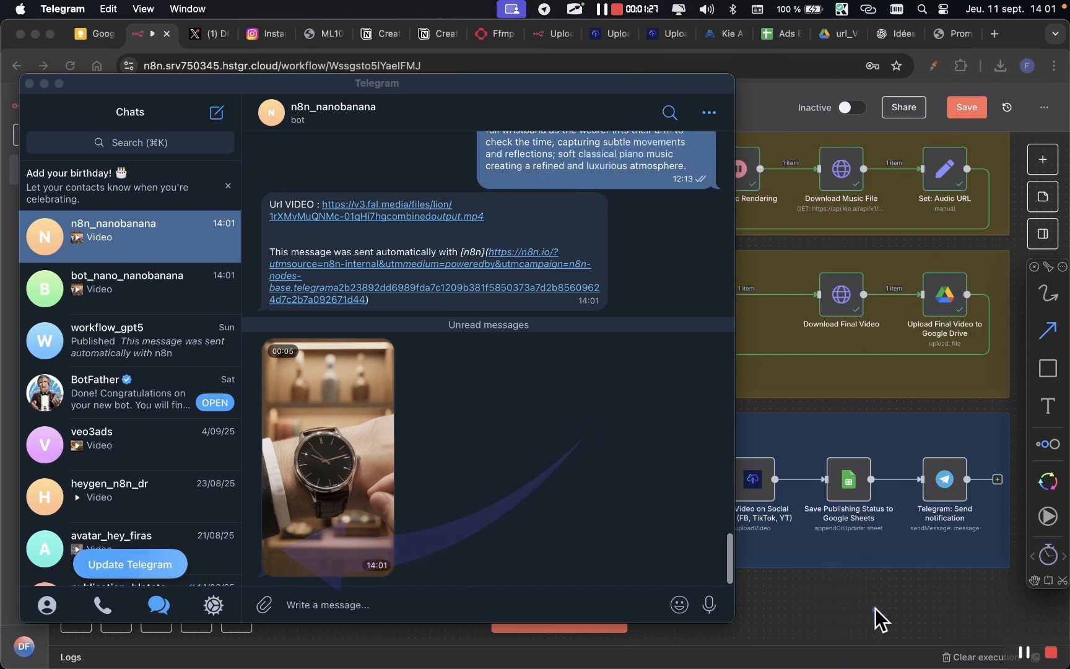
{"action": "left_click", "coordinate": [833, 594]}
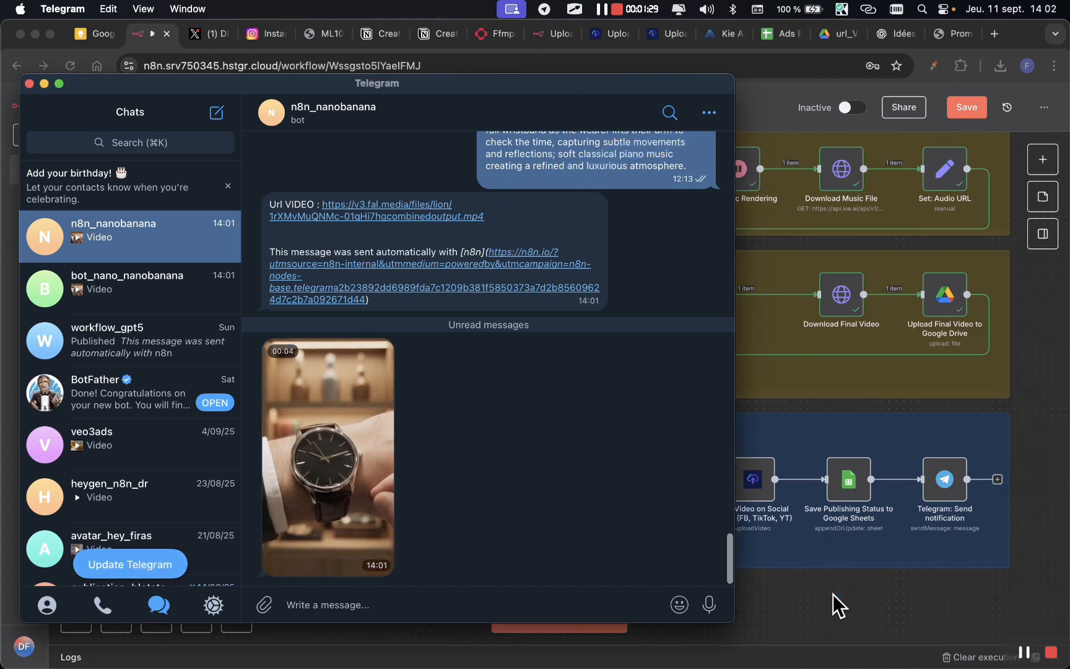
{"action": "right_click", "coordinate": [832, 594]}
{"action": "left_click", "coordinate": [775, 583]}
{"action": "left_click", "coordinate": [720, 586]}
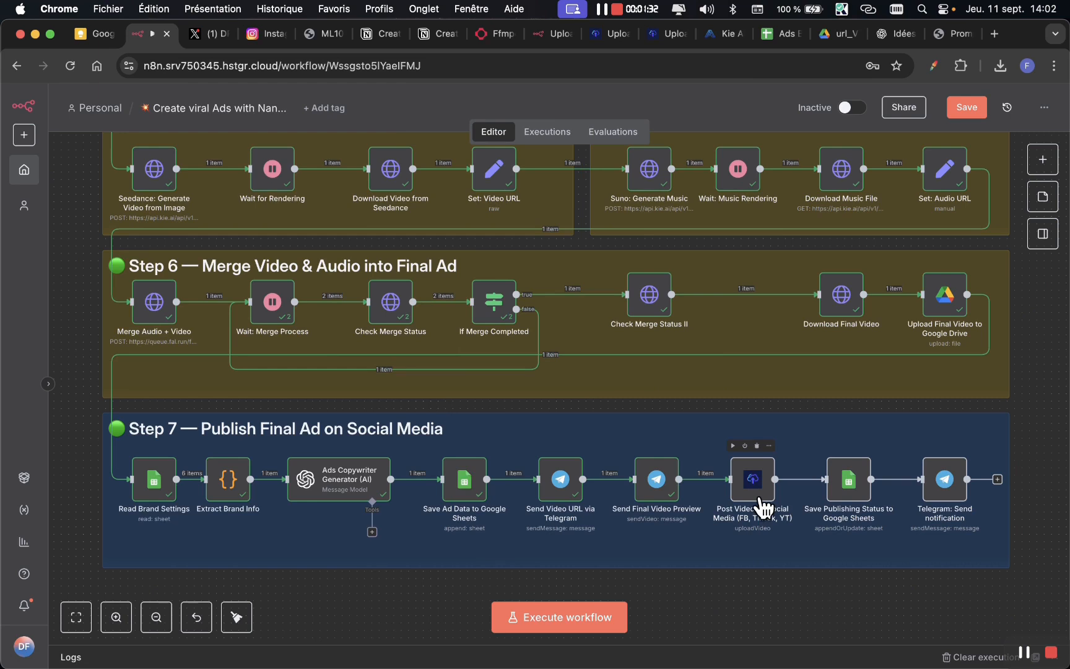
Open the Post Video on Social Media (FB, TikTok, YT) node from the final publishing stage.
{"action": "key", "text": "ctrl+Tab"}
{"action": "key", "text": "z"}
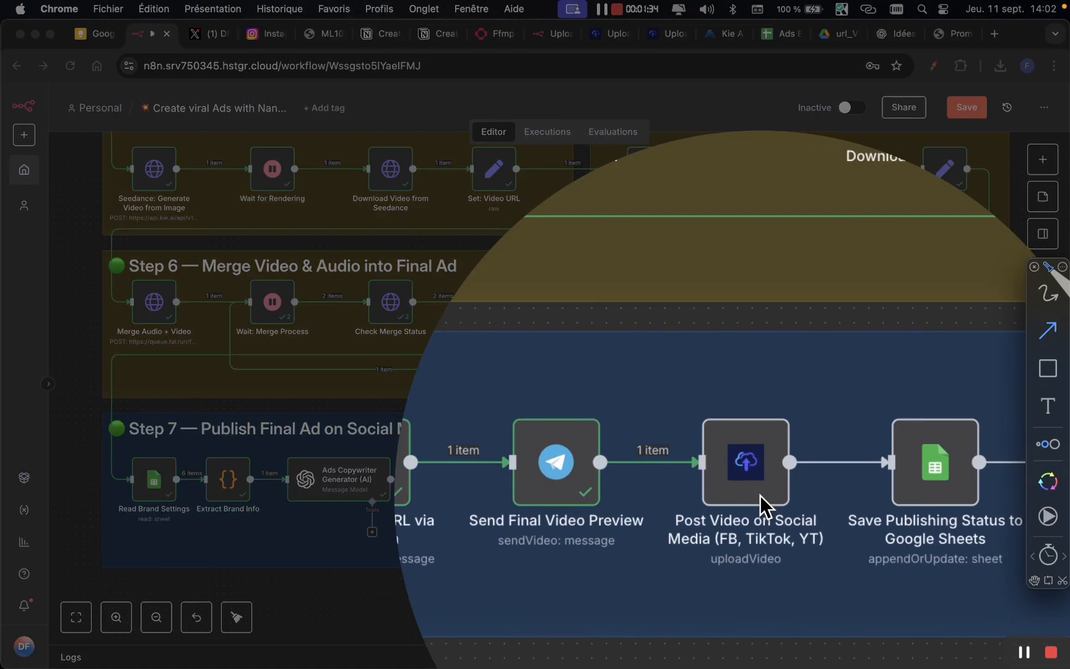
{"action": "key", "text": "Escape"}
{"action": "key", "text": "Escape"}
{"action": "right_click", "coordinate": [760, 480]}
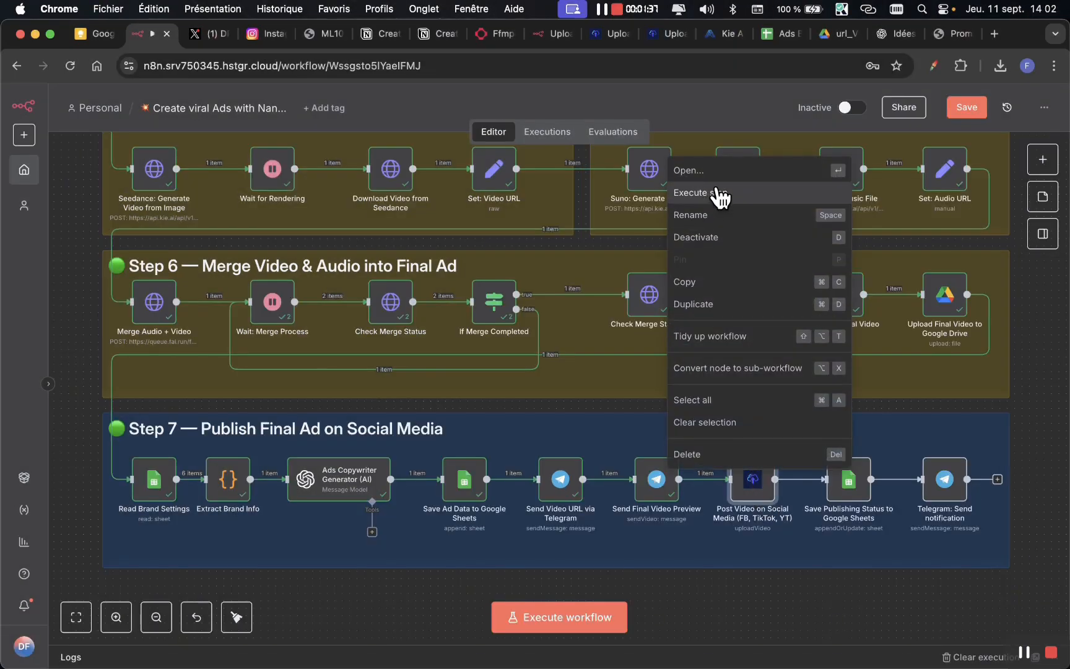
{"action": "left_click", "coordinate": [741, 169]}
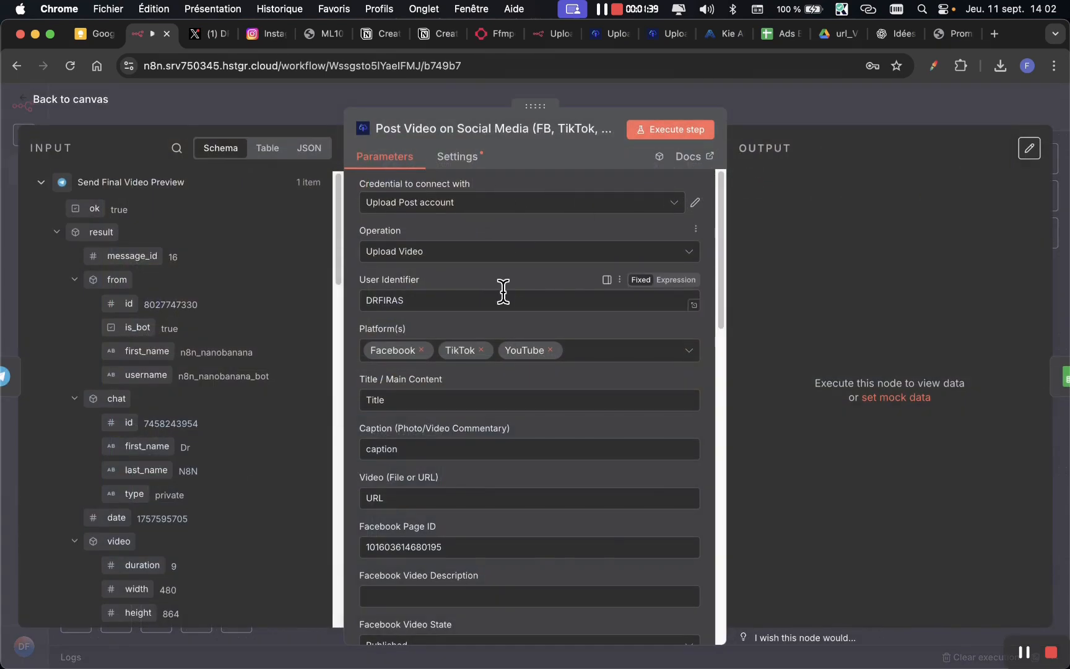
Examine the node's user identifier, platforms, title, caption, video and Facebook Page ID parameters.
{"action": "scroll", "coordinate": [502, 290], "scroll_direction": "down", "scroll_amount": 2}
{"action": "key", "text": "ctrl+Tab"}
{"action": "key", "text": "z"}
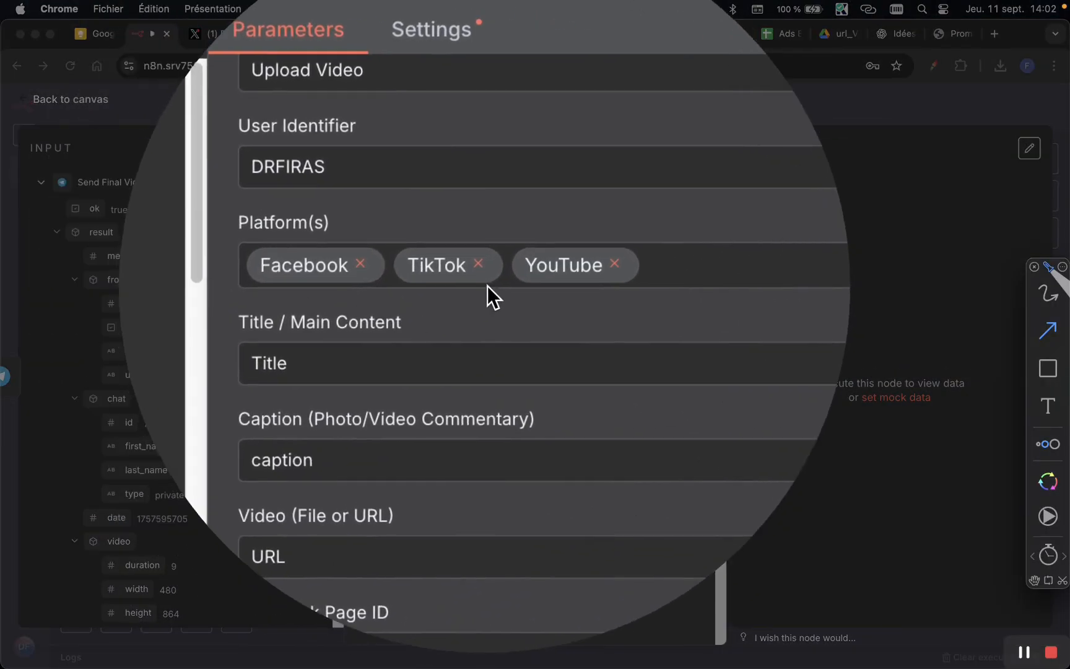
{"action": "key", "text": "Escape"}
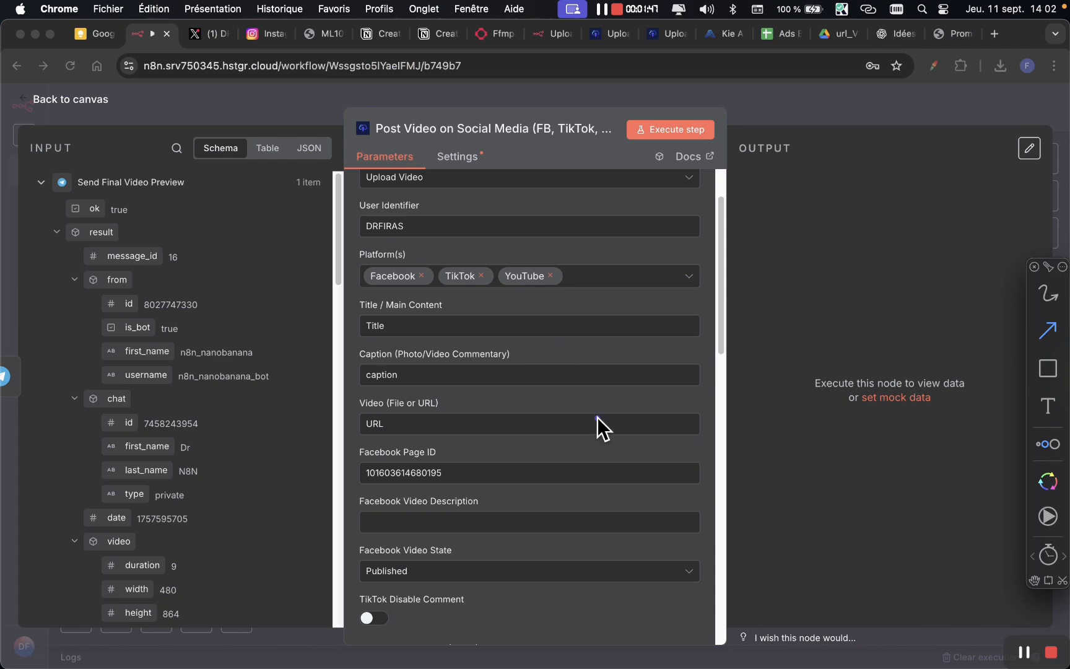
{"action": "key", "text": "Escape"}
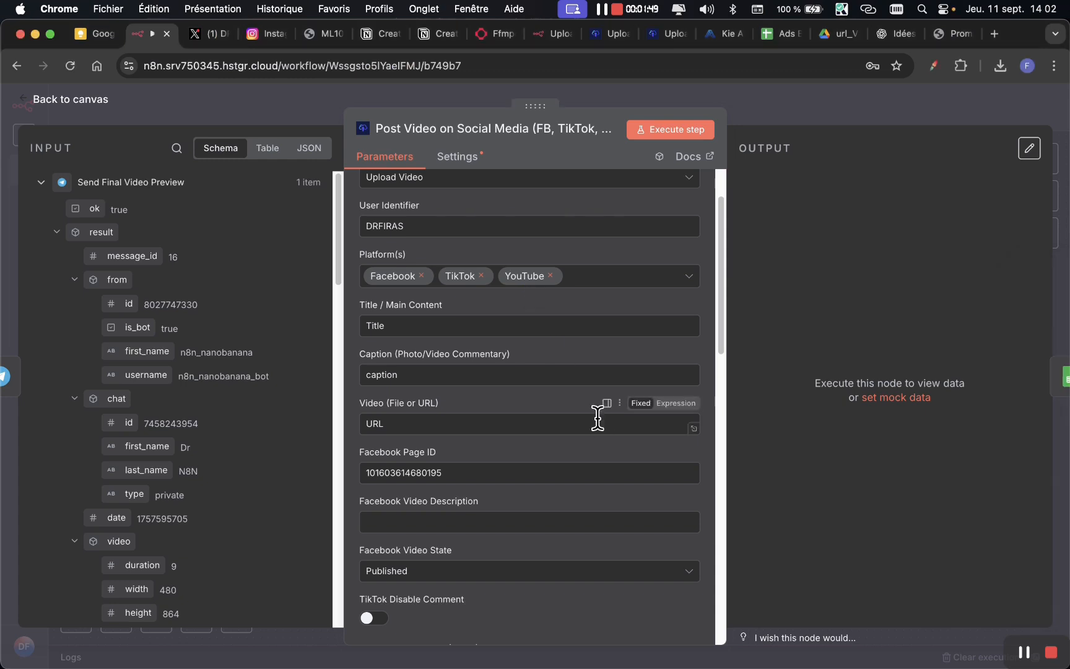
{"action": "key", "text": "ctrl+Tab"}
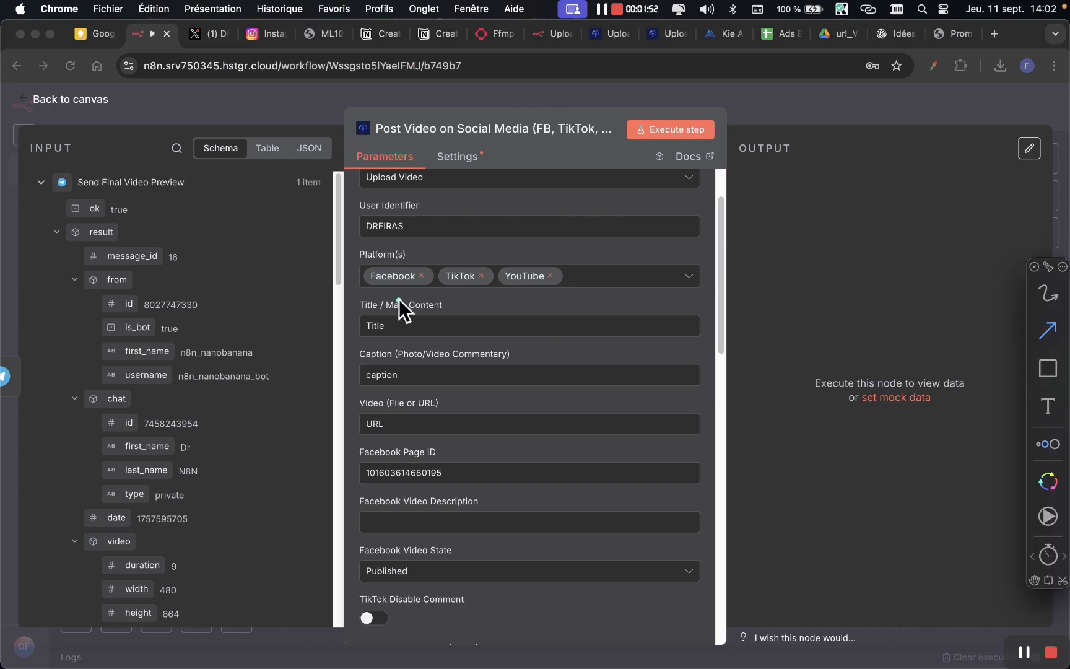
{"action": "key", "text": "z"}
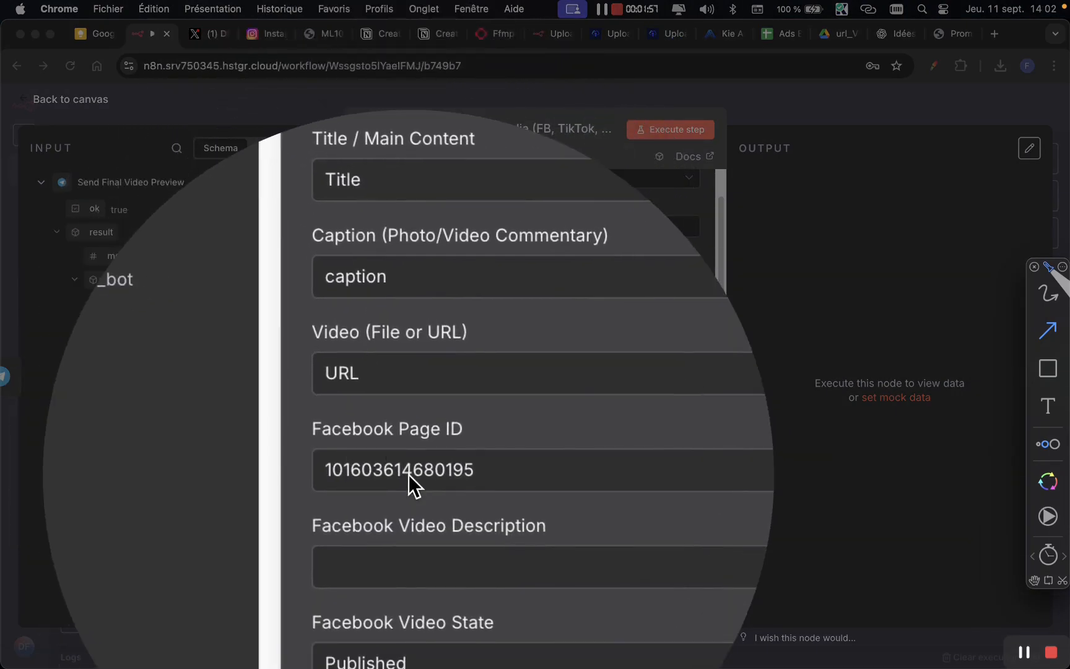
{"action": "key", "text": "z"}
{"action": "left_click", "coordinate": [471, 507]}
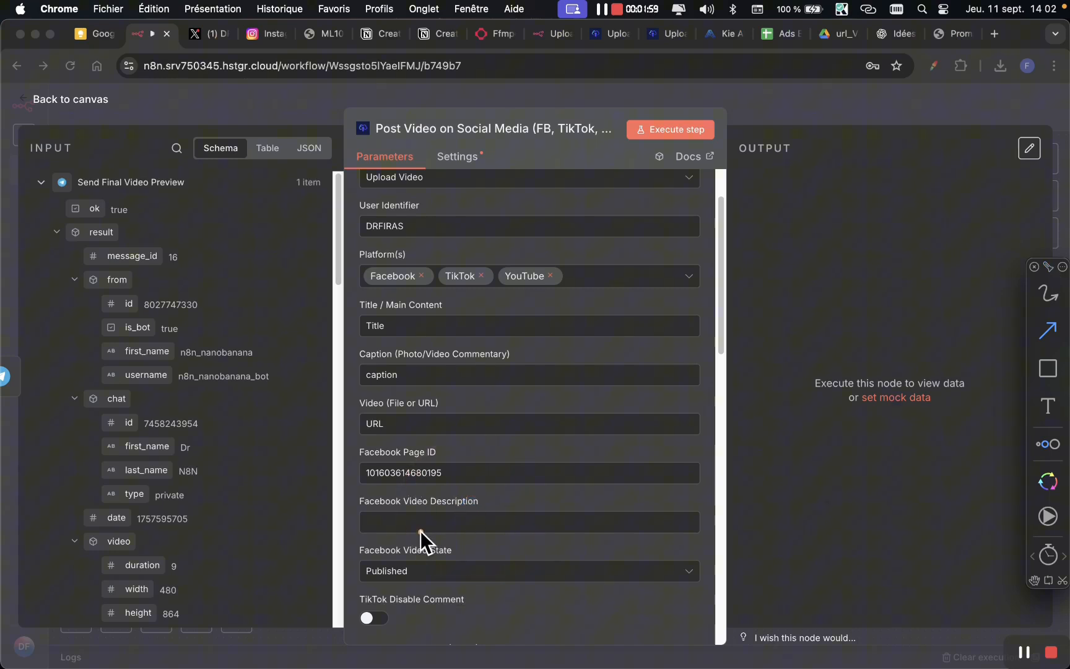
Map the message content from the Ads Copywriter Generator (AI) output into the Facebook Video Description.
{"action": "left_click", "coordinate": [399, 522]}
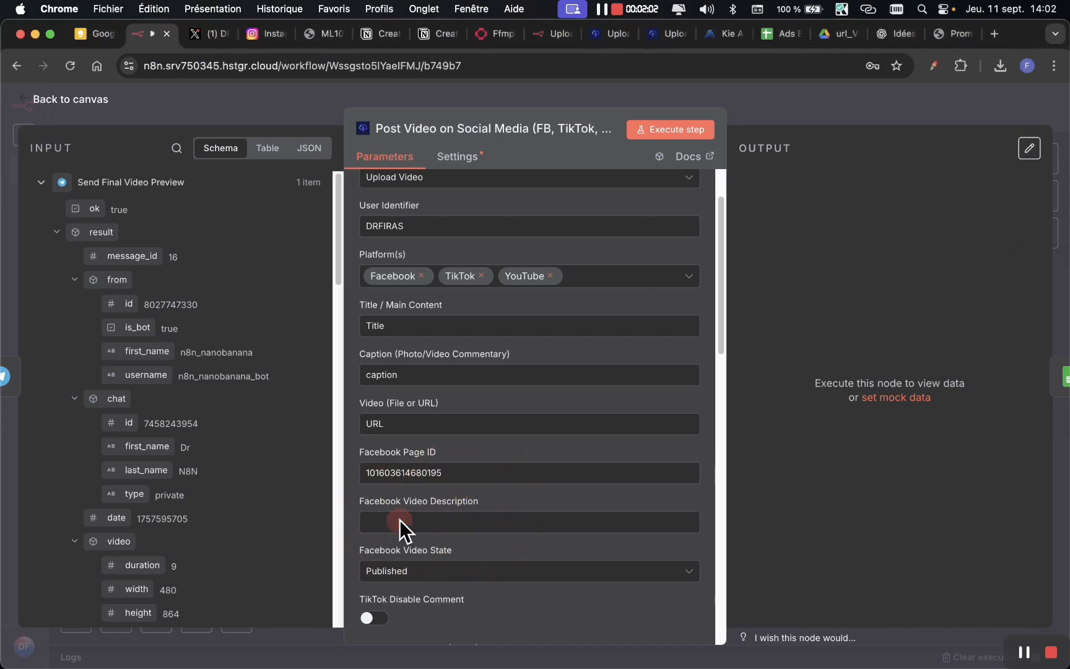
{"action": "left_click", "coordinate": [40, 188]}
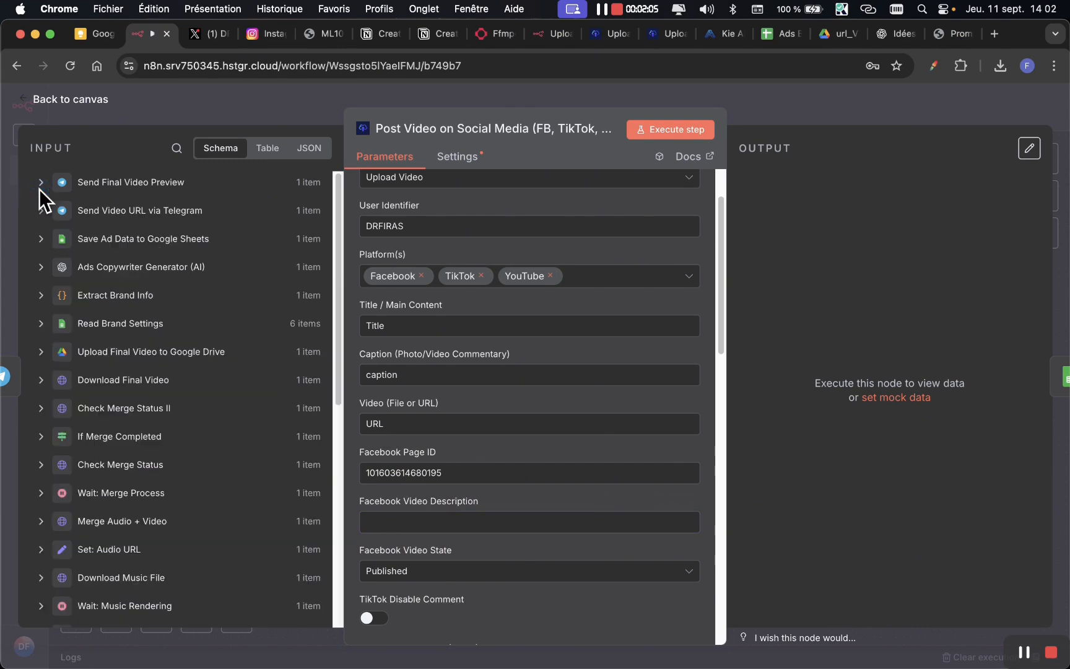
{"action": "left_click", "coordinate": [40, 267]}
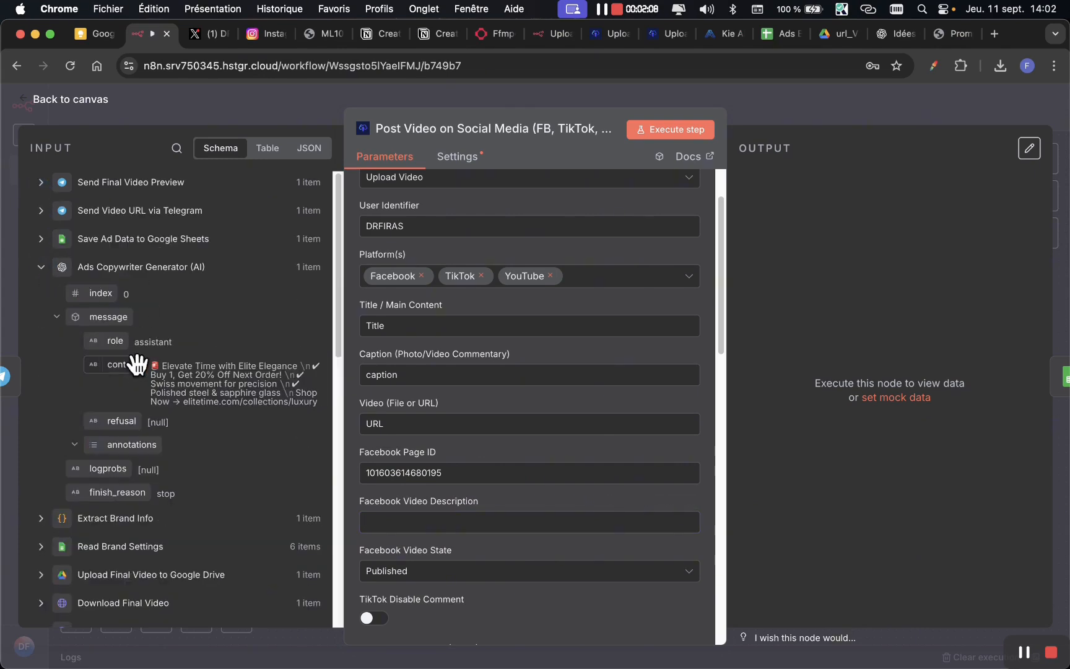
{"action": "left_click_drag", "start_coordinate": [133, 366], "coordinate": [401, 514]}
Examine the available Facebook Video State options for the post.
{"action": "scroll", "coordinate": [401, 514], "scroll_direction": "down", "scroll_amount": 5}
{"action": "left_click", "coordinate": [362, 424]}
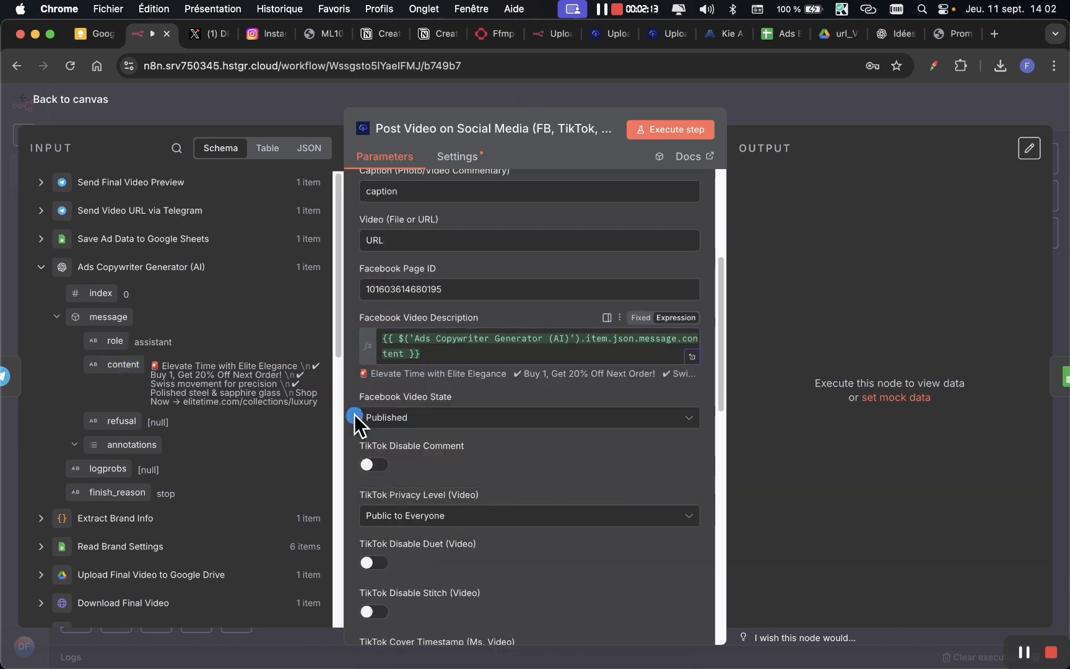
{"action": "left_click", "coordinate": [475, 427]}
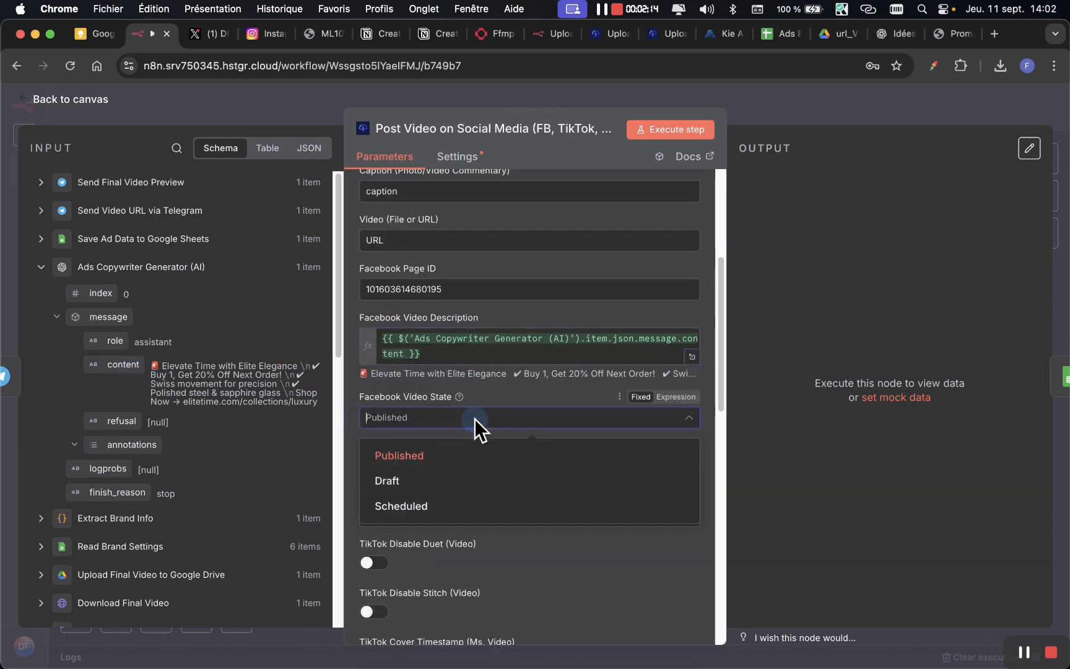
{"action": "left_click", "coordinate": [355, 420]}
{"action": "left_click", "coordinate": [437, 418]}
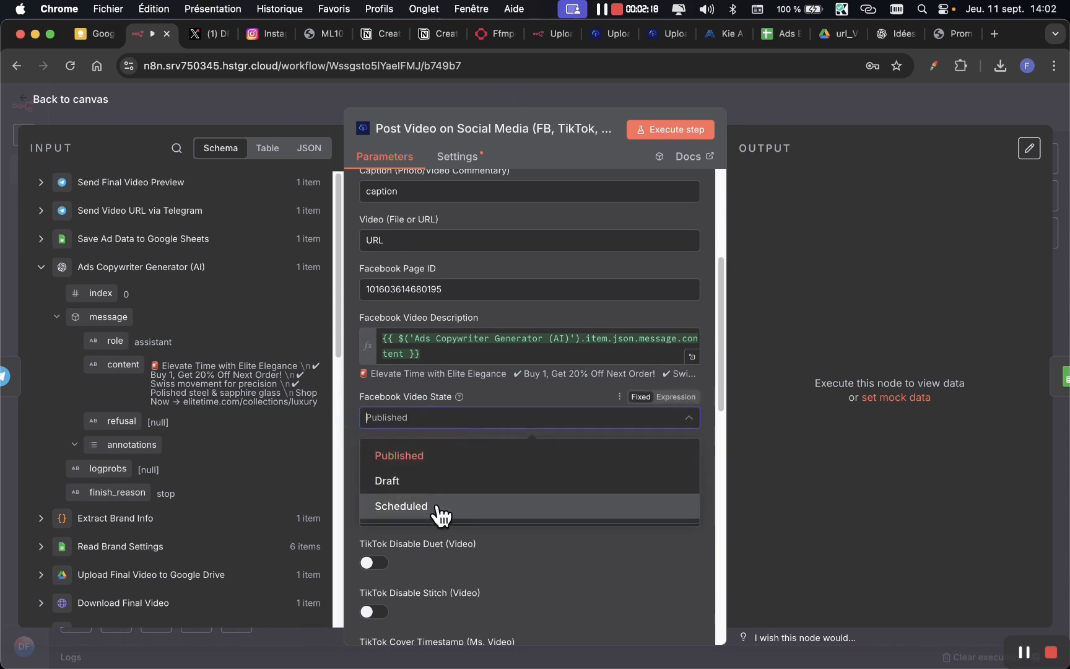
Try Scheduled as the Facebook Video State and return the setting to Published.
{"action": "left_click", "coordinate": [441, 509]}
{"action": "left_click", "coordinate": [472, 419]}
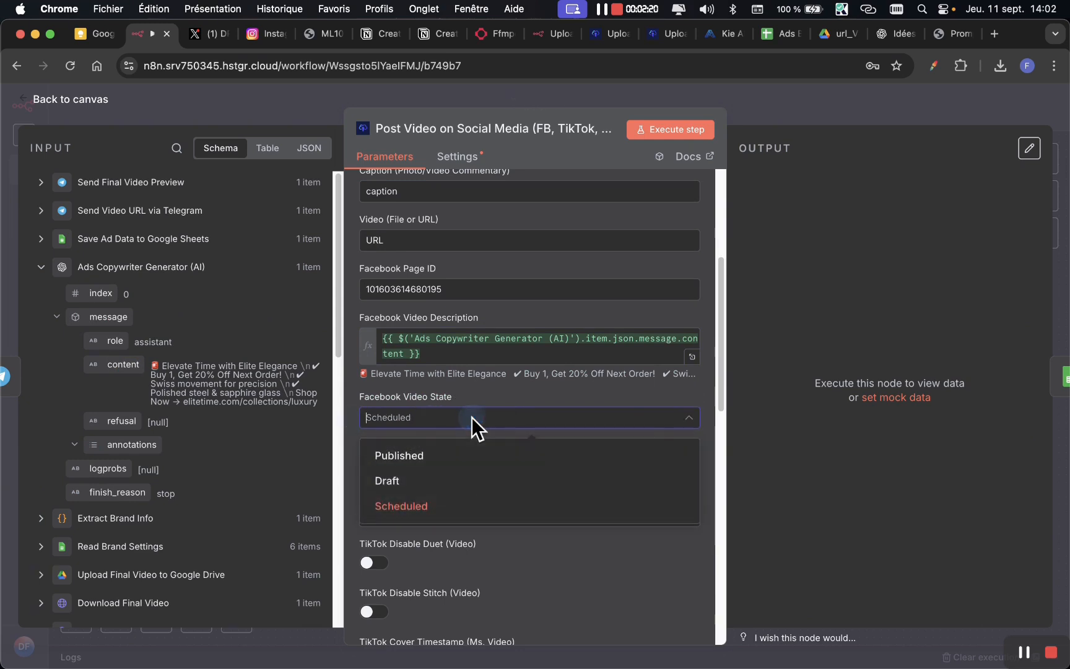
{"action": "left_click", "coordinate": [454, 455]}
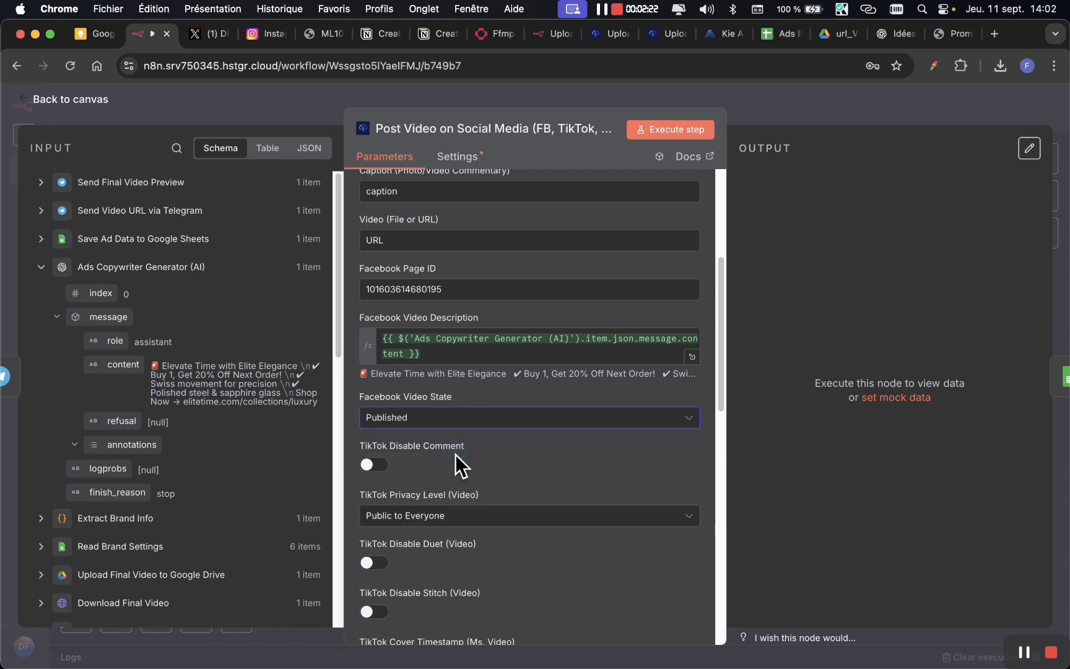
Examine the TikTok video parameters, including the privacy level options, duet, stitch, cover timestamp and brand content settings.
{"action": "scroll", "coordinate": [454, 453], "scroll_direction": "down", "scroll_amount": 3}
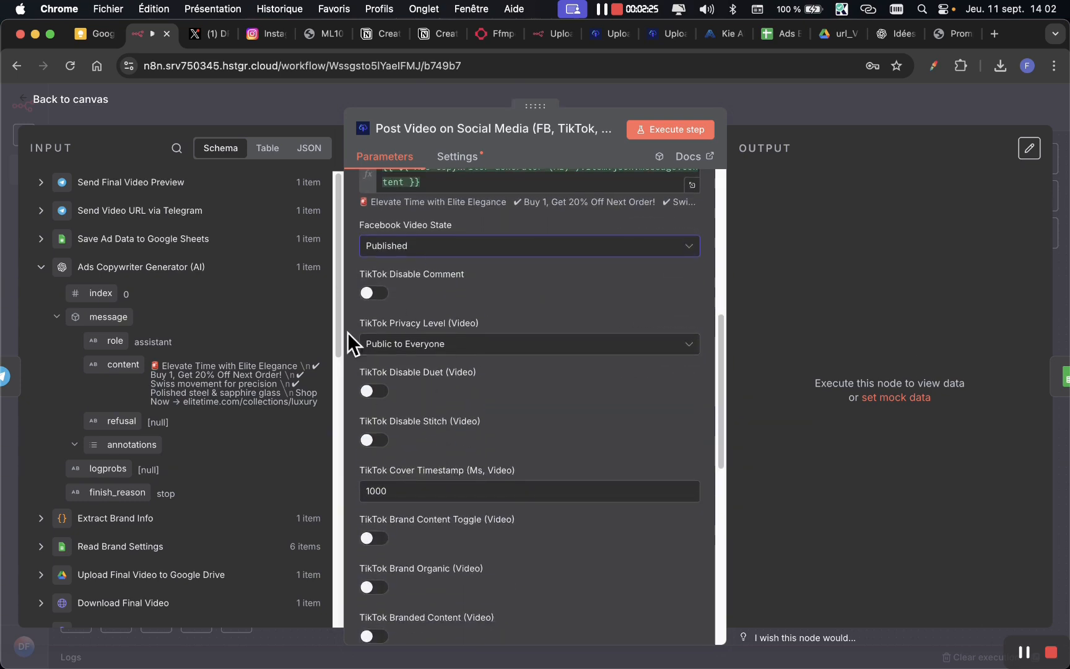
{"action": "left_click", "coordinate": [434, 348]}
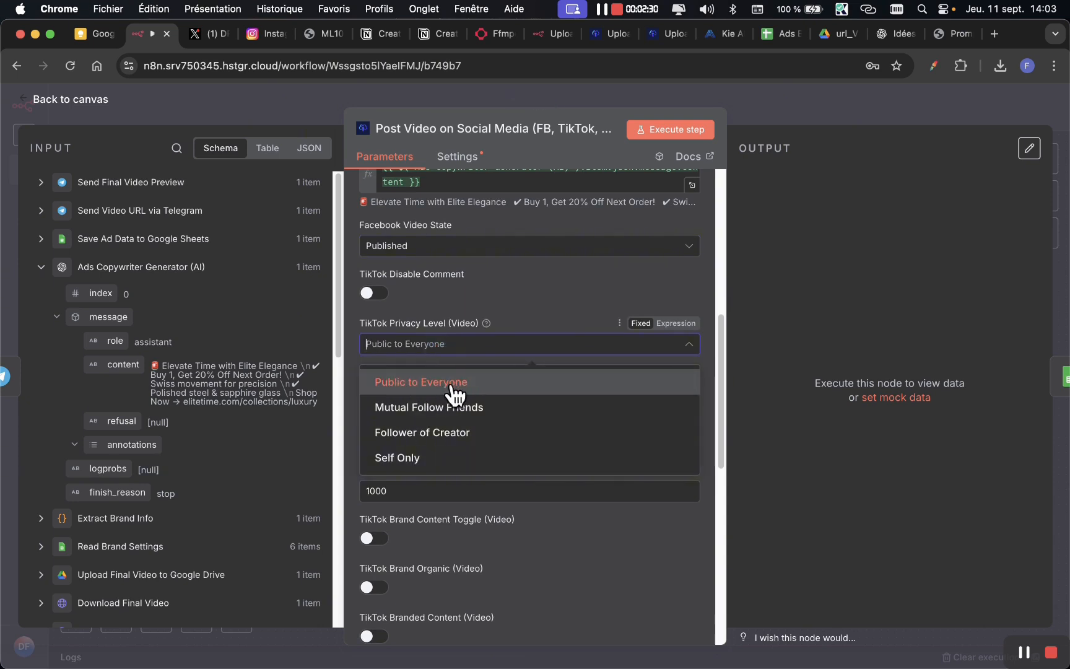
{"action": "left_click", "coordinate": [511, 294]}
{"action": "scroll", "coordinate": [510, 294], "scroll_direction": "down", "scroll_amount": 2}
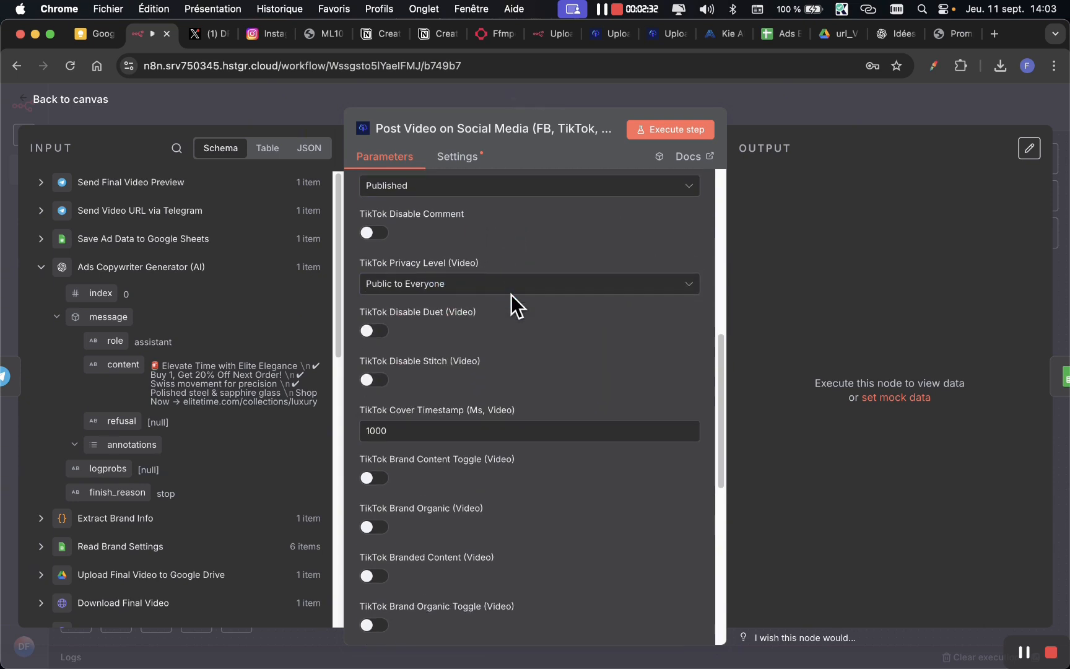
{"action": "scroll", "coordinate": [511, 294], "scroll_direction": "down", "scroll_amount": 3}
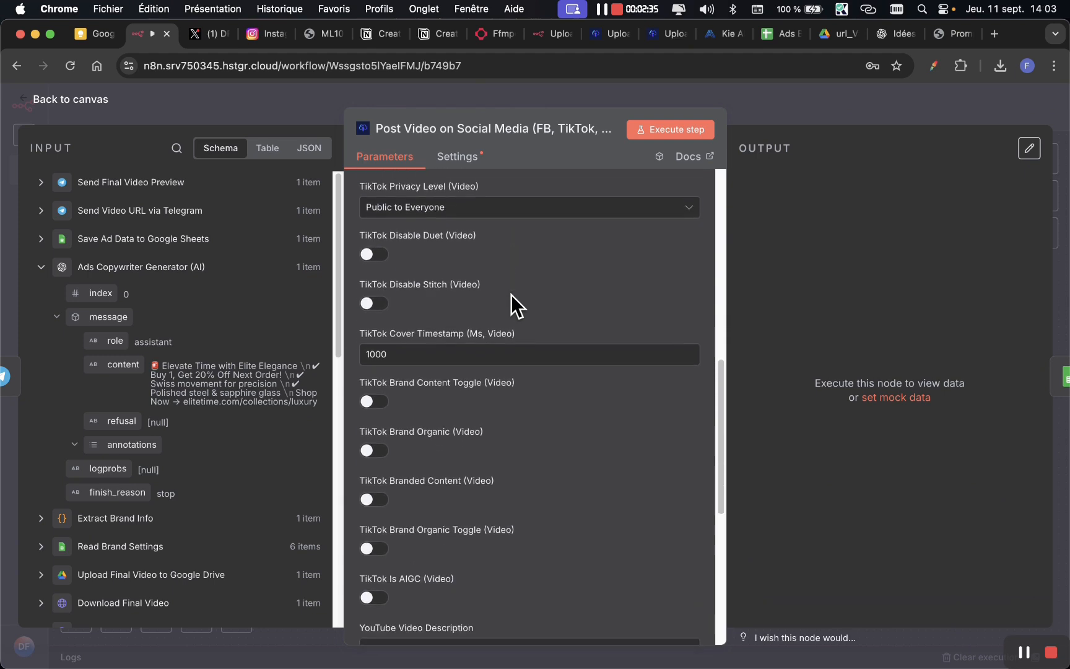
{"action": "scroll", "coordinate": [511, 294], "scroll_direction": "down", "scroll_amount": 3}
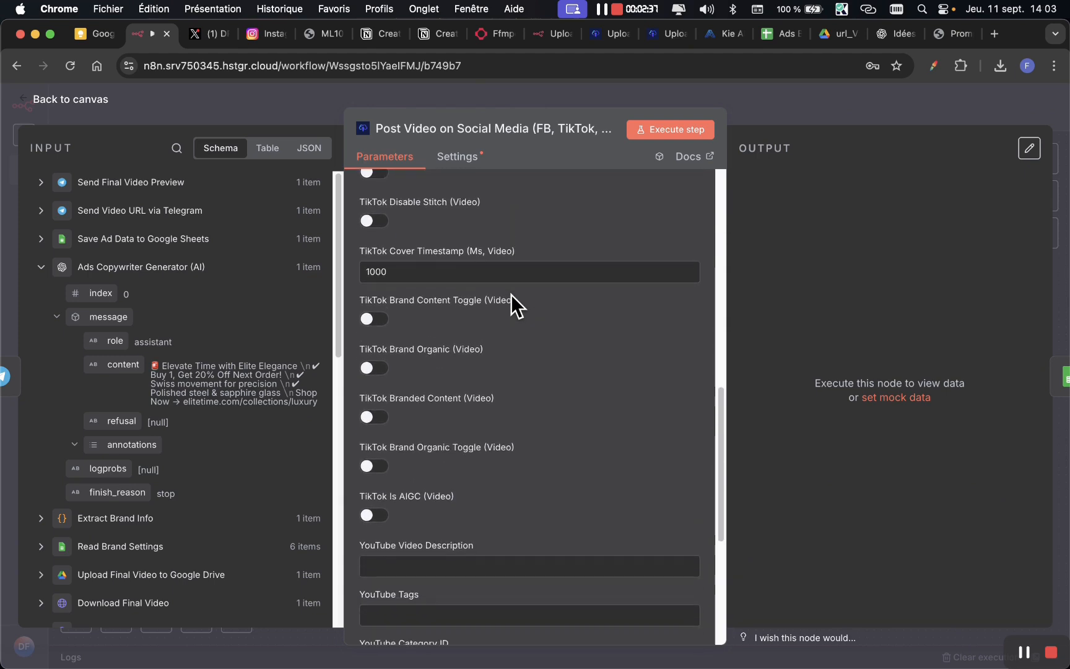
{"action": "scroll", "coordinate": [511, 294], "scroll_direction": "down", "scroll_amount": 2}
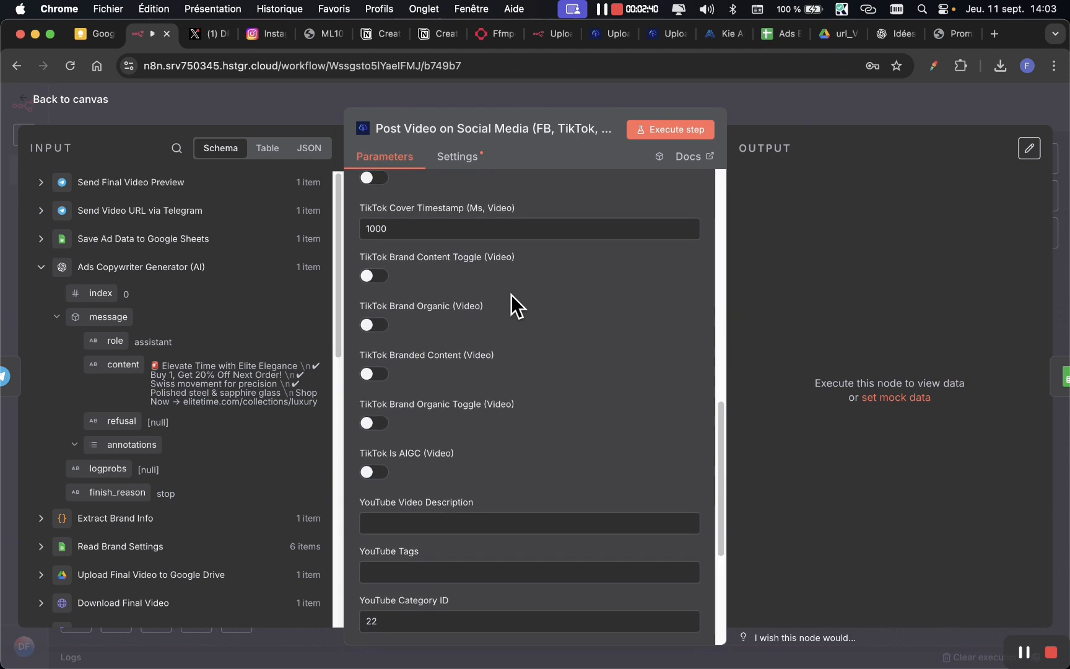
Map the message content from the Ads Copywriter Generator (AI) output into the YouTube Video Description.
{"action": "scroll", "coordinate": [511, 294], "scroll_direction": "down", "scroll_amount": 5}
{"action": "left_click", "coordinate": [412, 378]}
{"action": "left_click_drag", "start_coordinate": [121, 365], "coordinate": [443, 369]}
{"action": "left_click", "coordinate": [423, 349]}
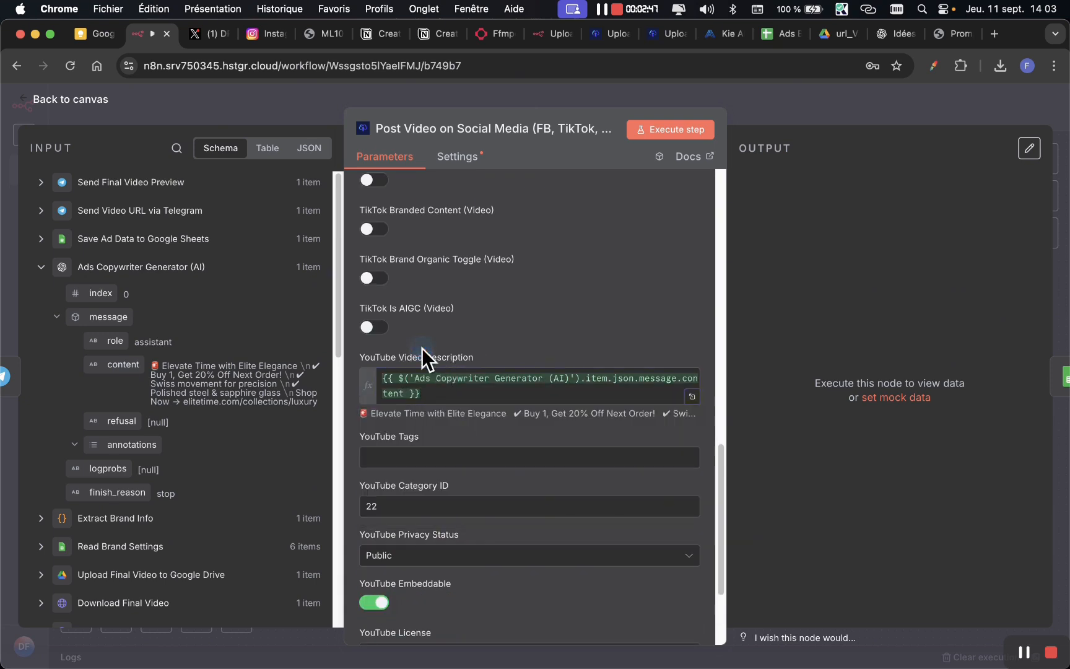
Examine the YouTube tags, category ID, privacy status, embedding, license and public stats parameters.
{"action": "scroll", "coordinate": [421, 348], "scroll_direction": "down", "scroll_amount": 3}
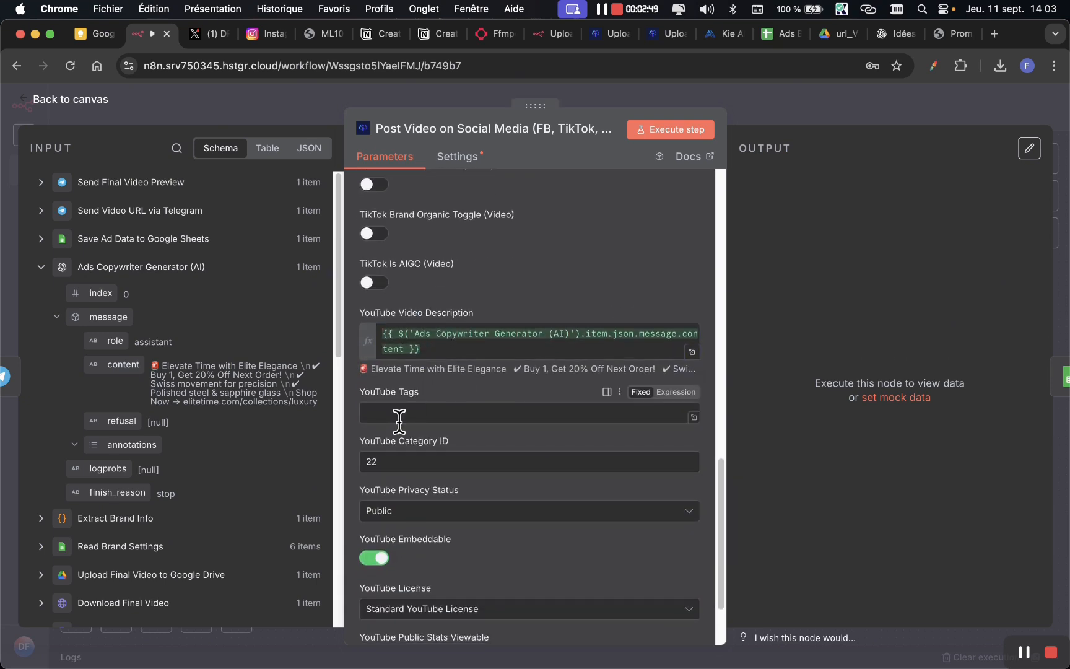
{"action": "scroll", "coordinate": [400, 421], "scroll_direction": "down", "scroll_amount": 2}
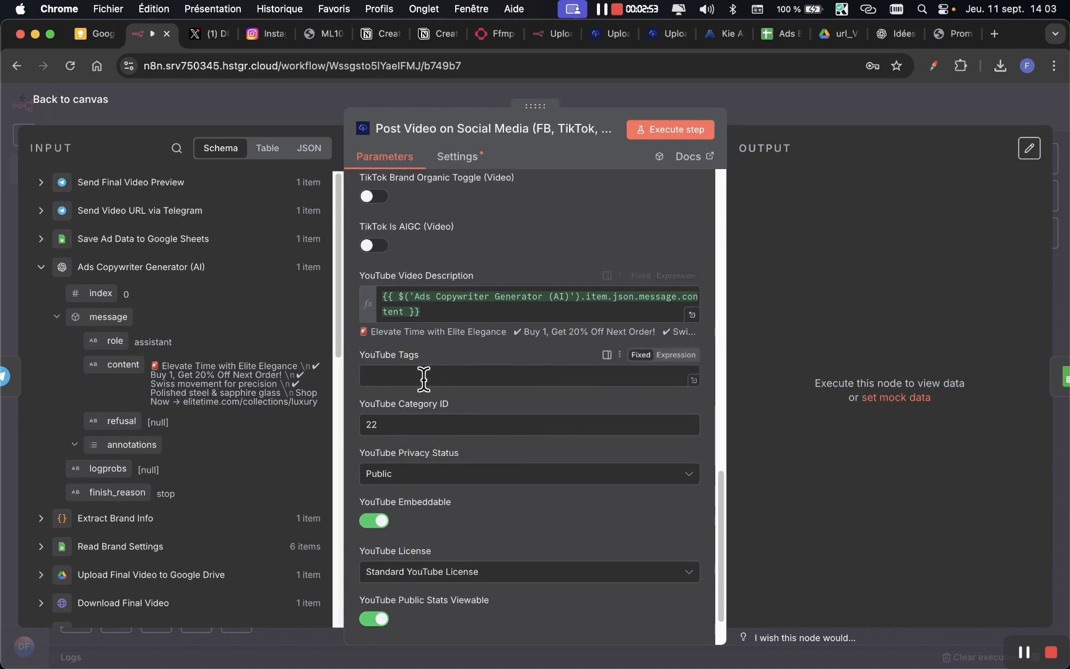
{"action": "scroll", "coordinate": [424, 379], "scroll_direction": "down", "scroll_amount": 4}
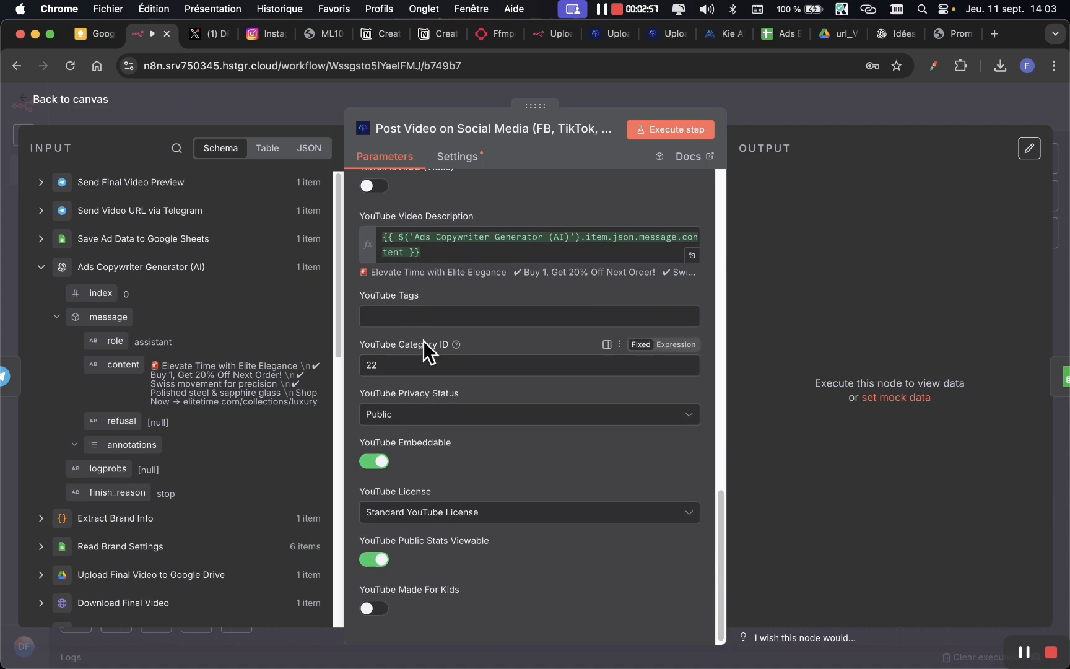
{"action": "key", "text": "ctrl+a"}
{"action": "key", "text": "z"}
{"action": "key", "text": "z"}
{"action": "key", "text": "z"}
{"action": "key", "text": "z"}
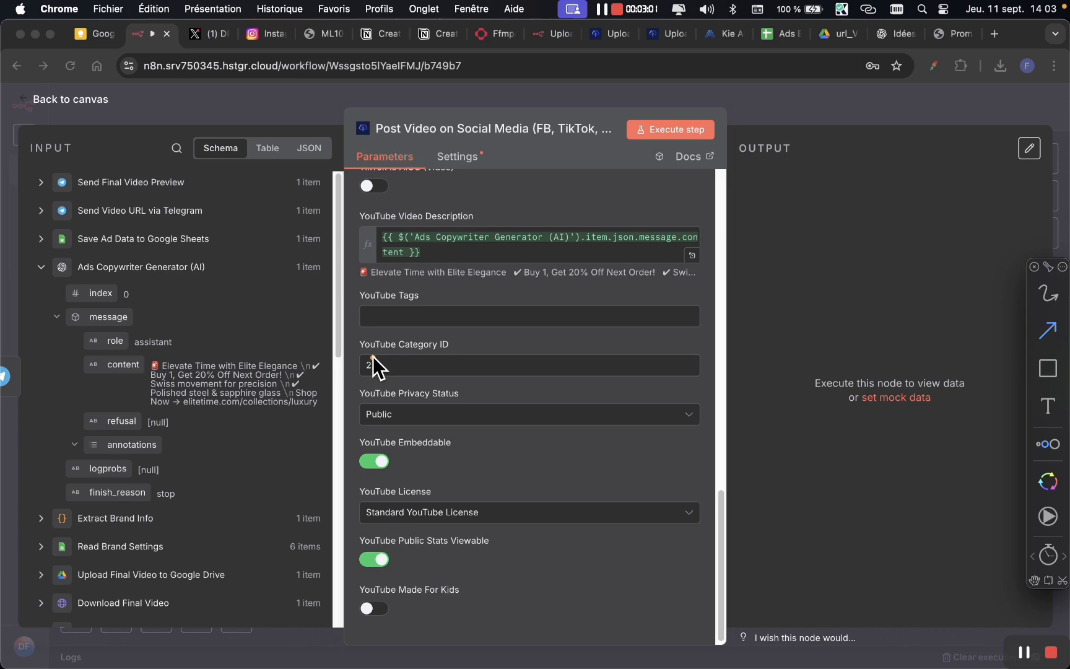
Switch to the Upload-Post dashboard and examine the YouTube account connected under the available platforms.
{"action": "left_click", "coordinate": [663, 31]}
{"action": "scroll", "coordinate": [551, 316], "scroll_direction": "down", "scroll_amount": 3}
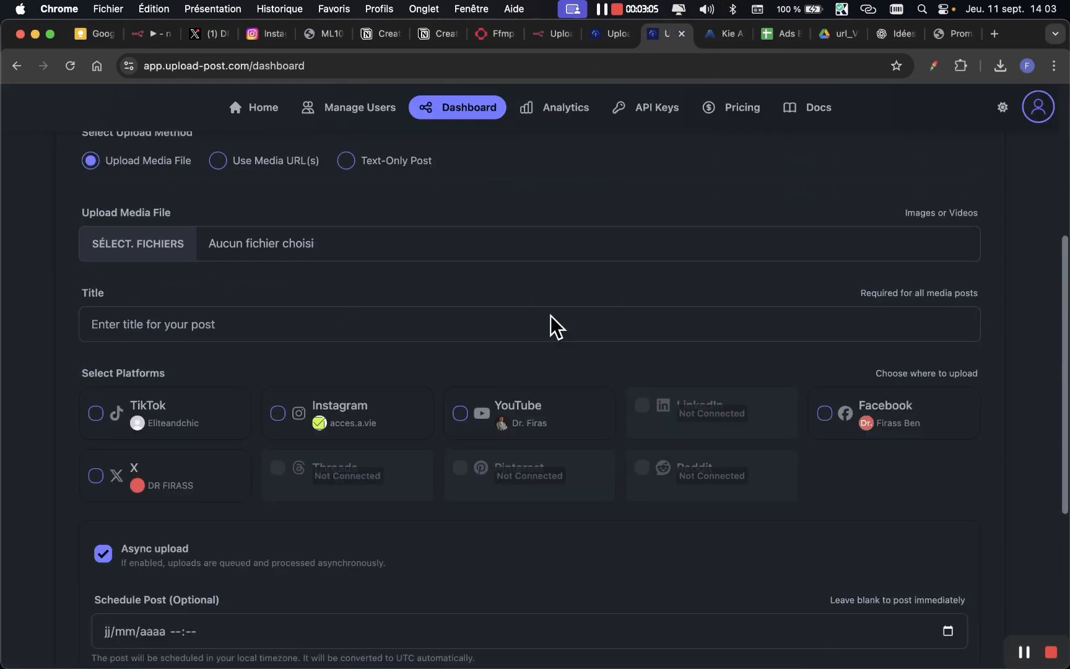
{"action": "key", "text": "ctrl+a"}
{"action": "key", "text": "z"}
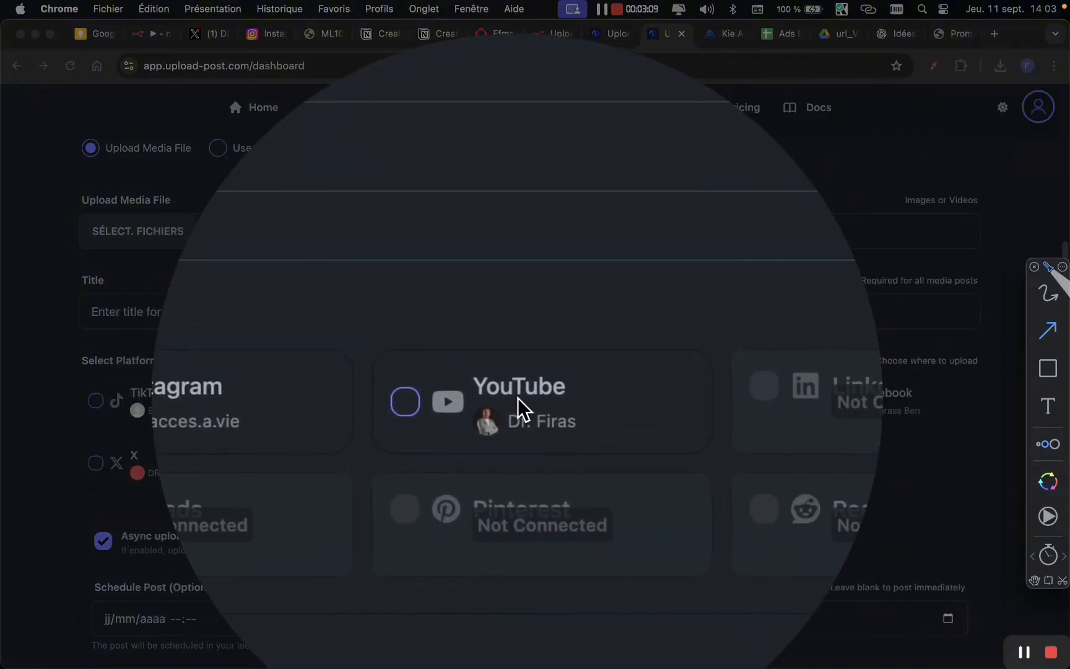
{"action": "key", "text": "Escape"}
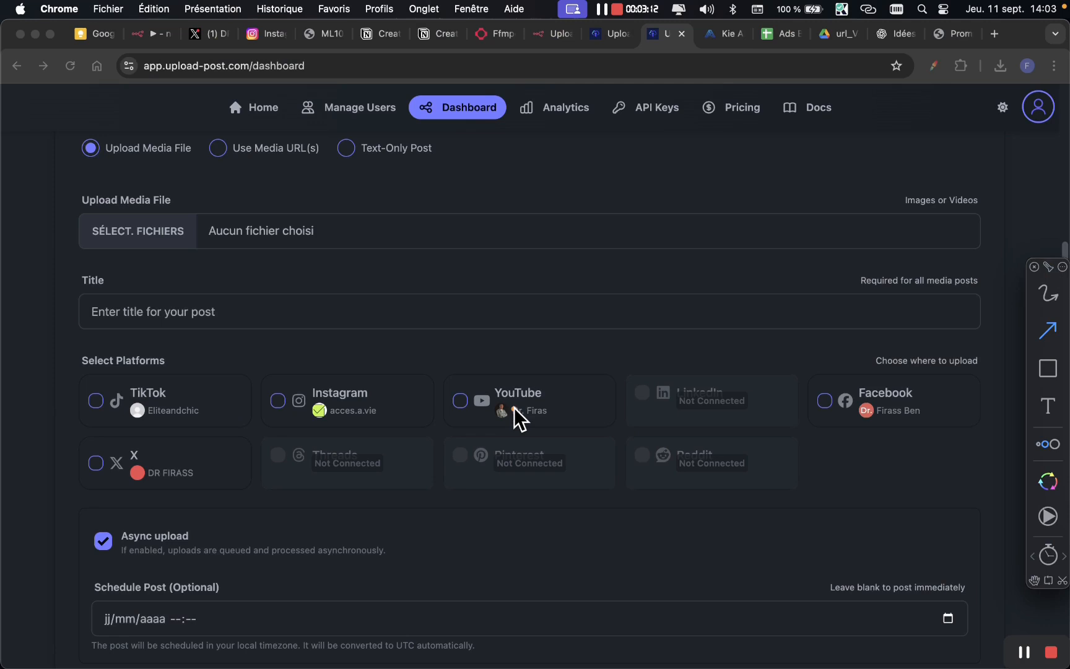
{"action": "key", "text": "Escape"}
Return to the n8n video posting node and review its YouTube, TikTok and Facebook parameters.
{"action": "left_click", "coordinate": [140, 39]}
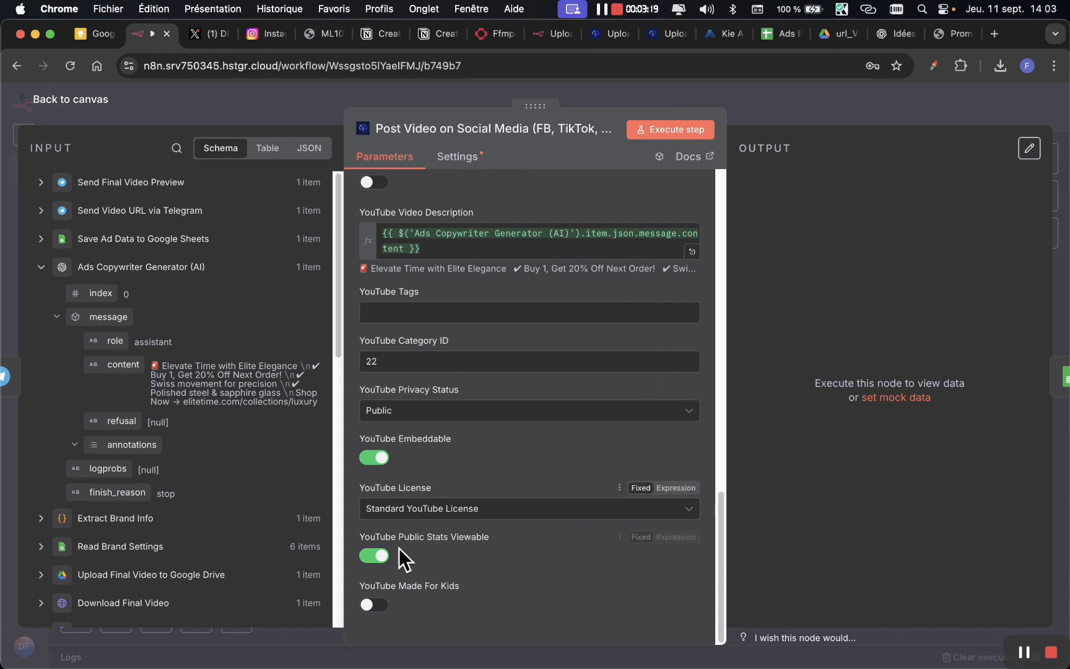
{"action": "key", "text": "ctrl+Tab"}
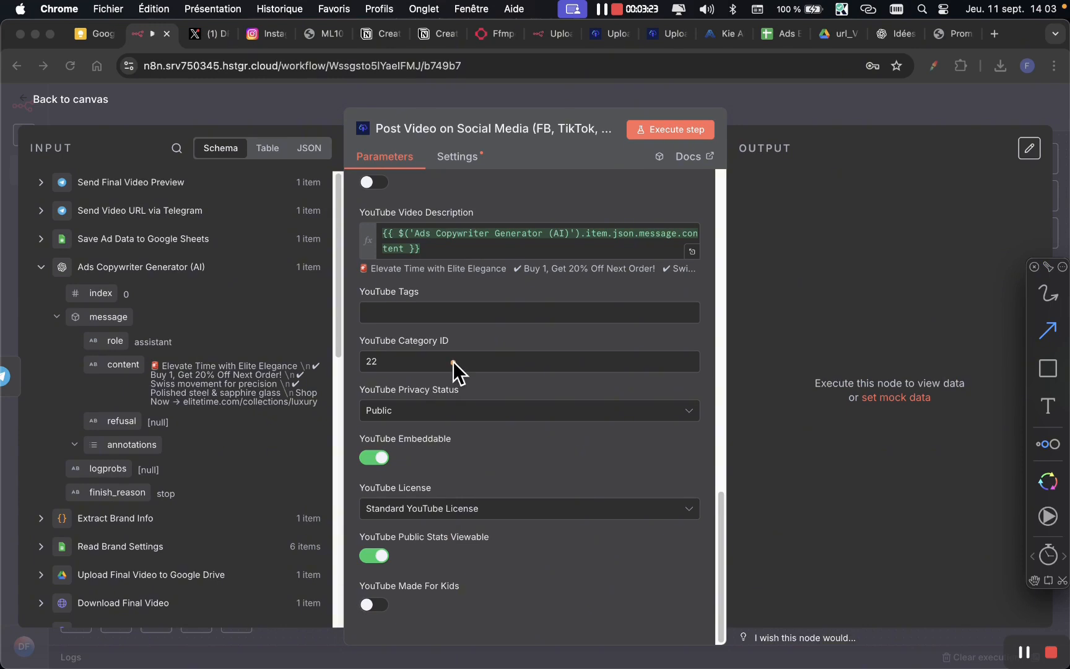
{"action": "left_click", "coordinate": [462, 320]}
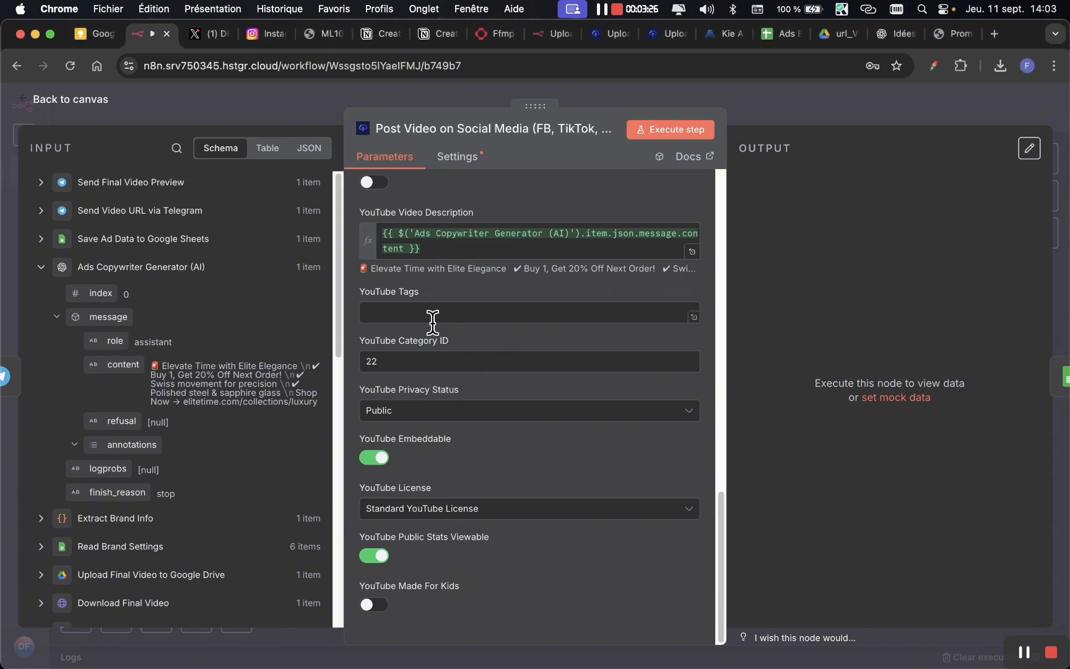
{"action": "scroll", "coordinate": [433, 321], "scroll_direction": "up", "scroll_amount": 3}
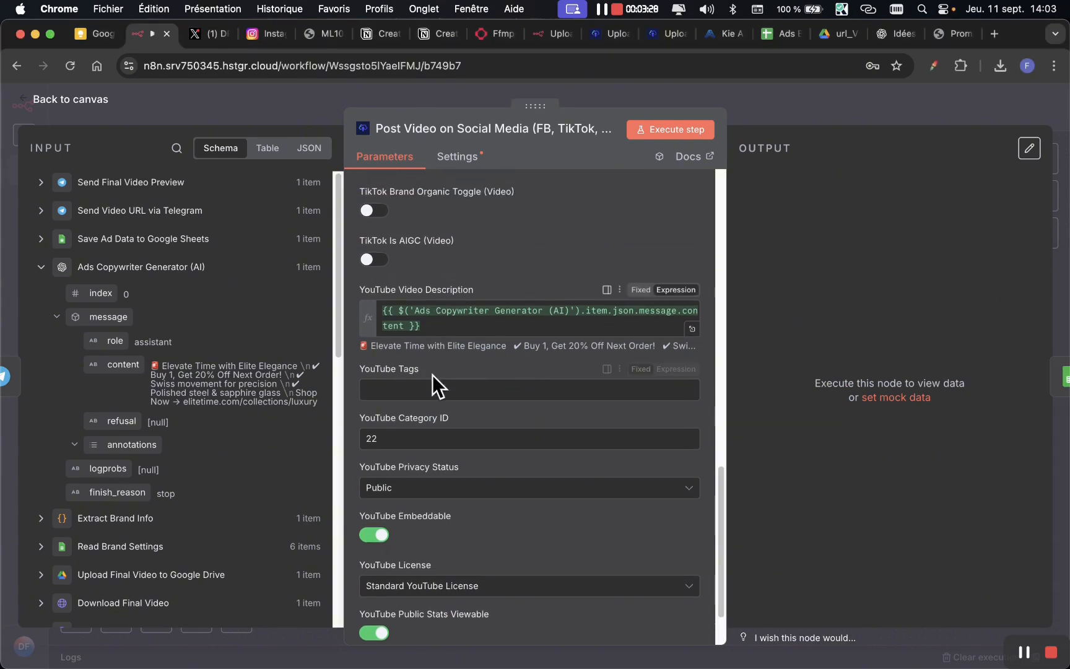
{"action": "scroll", "coordinate": [462, 407], "scroll_direction": "up", "scroll_amount": 4}
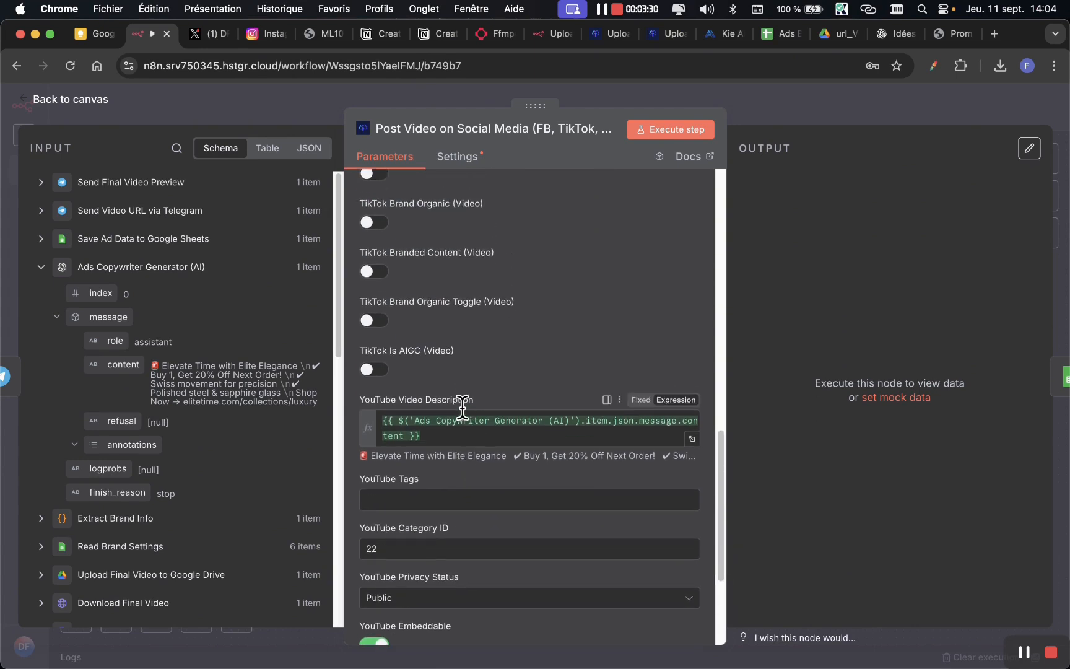
{"action": "scroll", "coordinate": [462, 407], "scroll_direction": "down", "scroll_amount": 7}
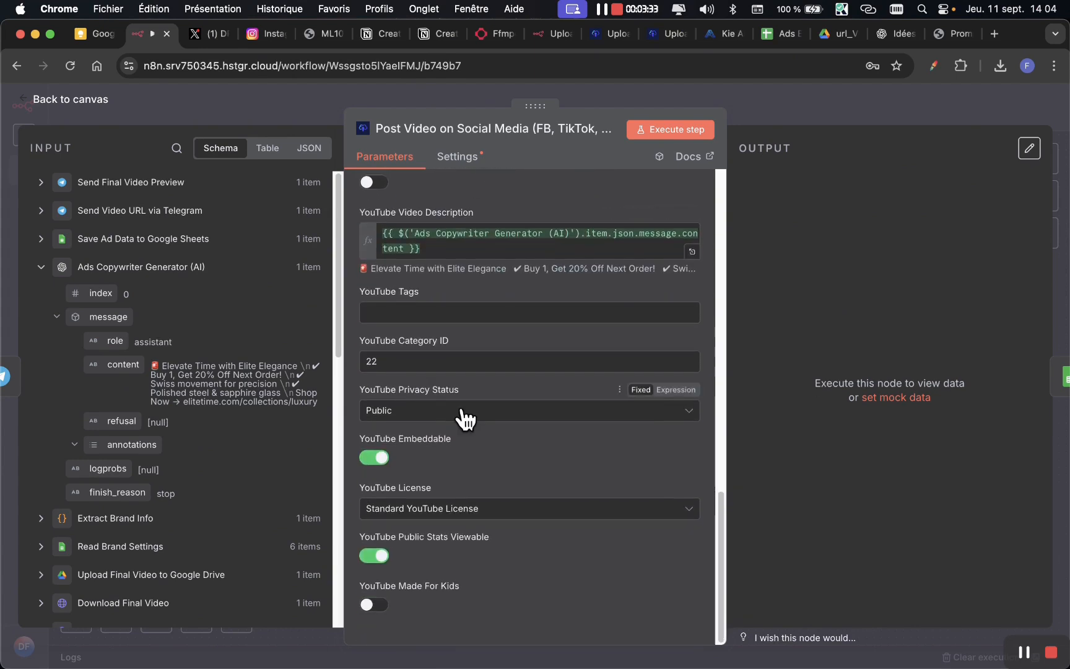
{"action": "scroll", "coordinate": [463, 409], "scroll_direction": "up", "scroll_amount": 12}
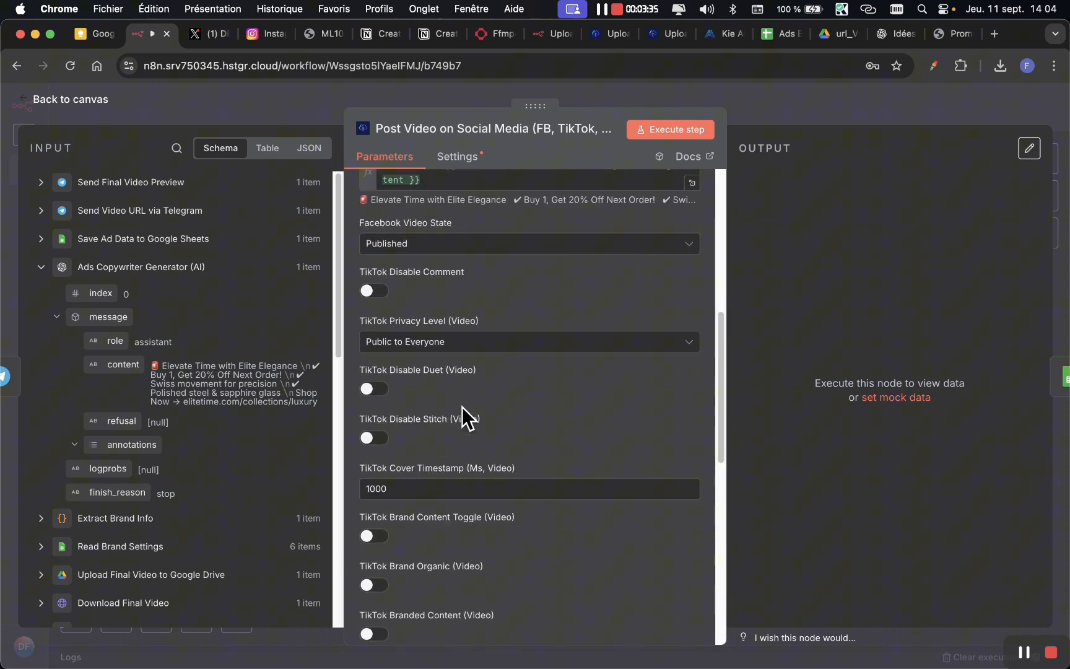
{"action": "scroll", "coordinate": [463, 406], "scroll_direction": "up", "scroll_amount": 9}
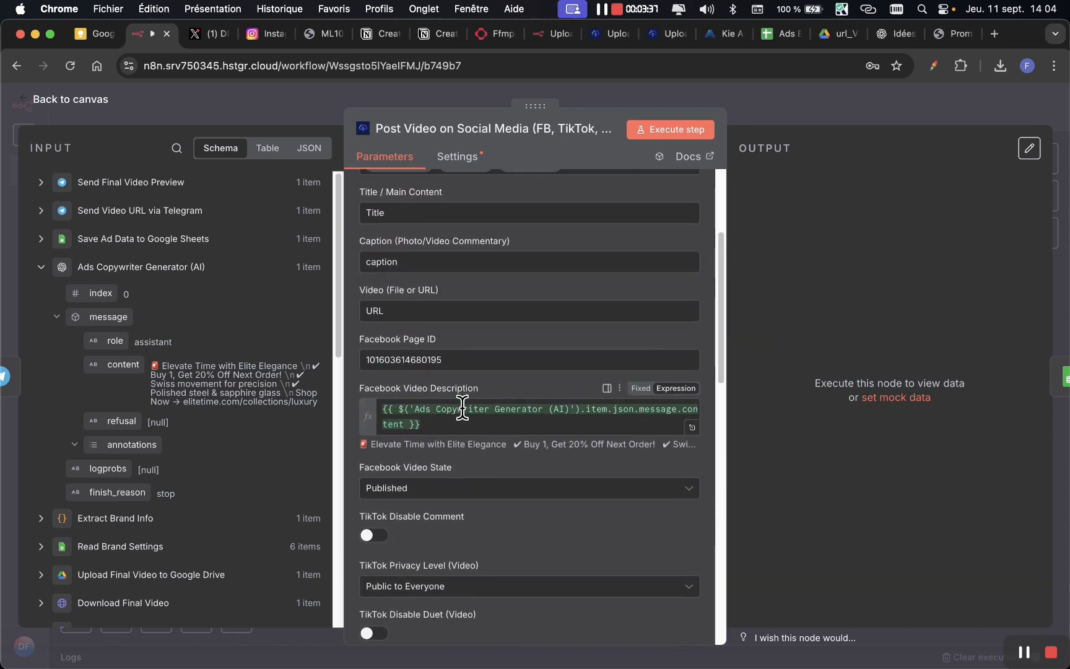
Check the node's Facebook Page ID field, then examine the selected profile and its connected platforms on the Upload-Post dashboard.
{"action": "key", "text": "alt+Tab"}
{"action": "key", "text": "z"}
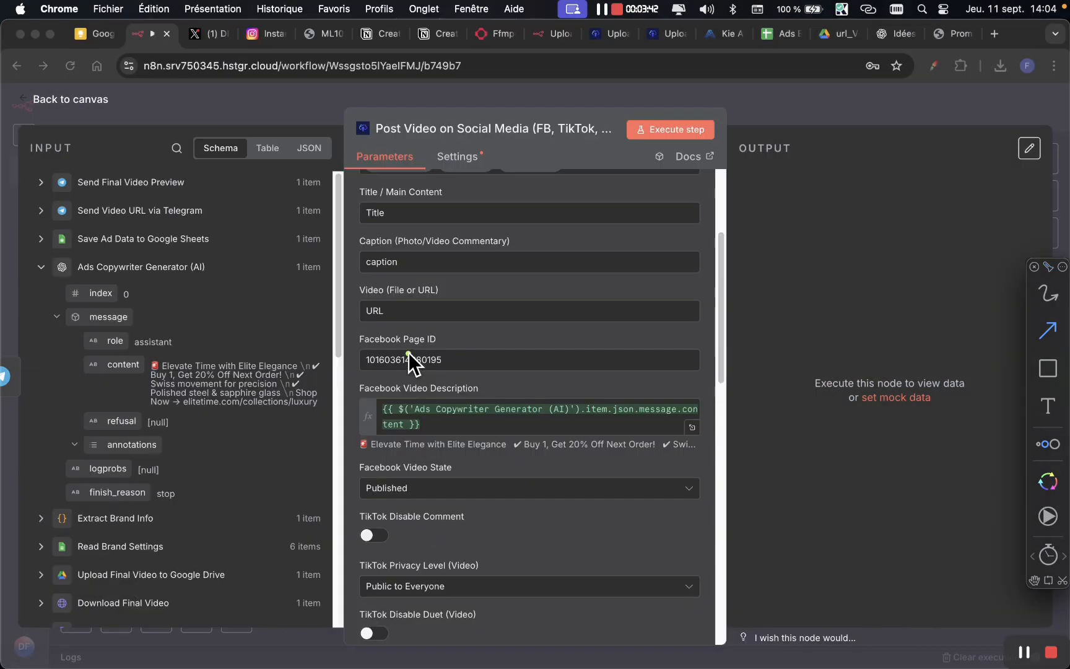
{"action": "left_click", "coordinate": [599, 34]}
{"action": "scroll", "coordinate": [409, 306], "scroll_direction": "up", "scroll_amount": 4}
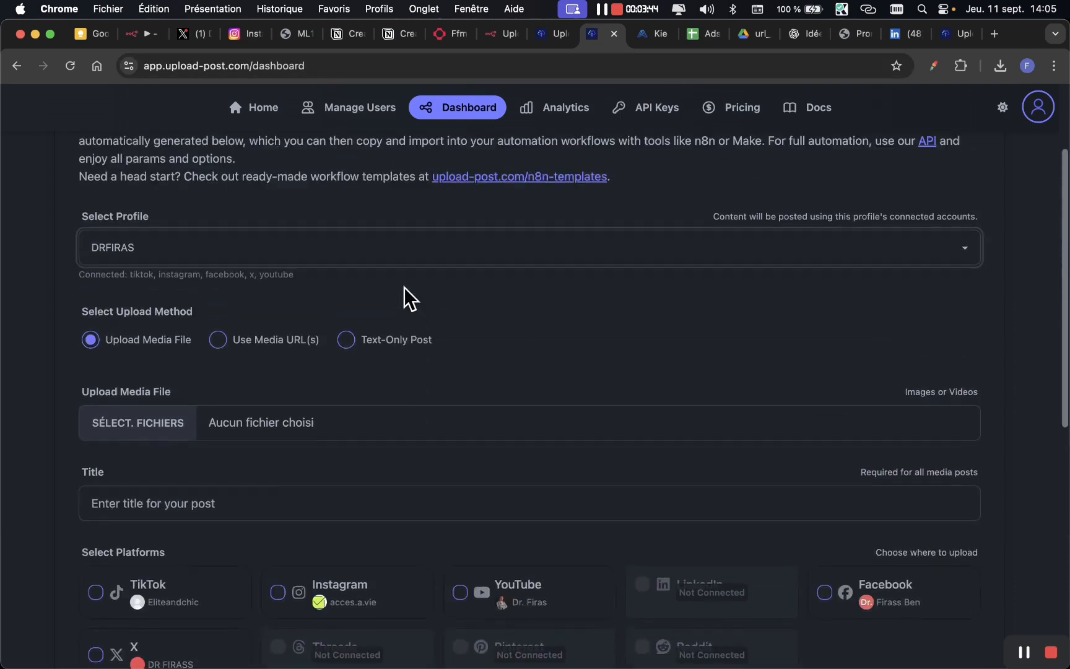
{"action": "scroll", "coordinate": [404, 286], "scroll_direction": "down", "scroll_amount": 4}
{"action": "key", "text": "alt+Tab"}
{"action": "key", "text": "z"}
{"action": "key", "text": "z"}
{"action": "key", "text": "z"}
{"action": "key", "text": "z"}
{"action": "key", "text": "Escape"}
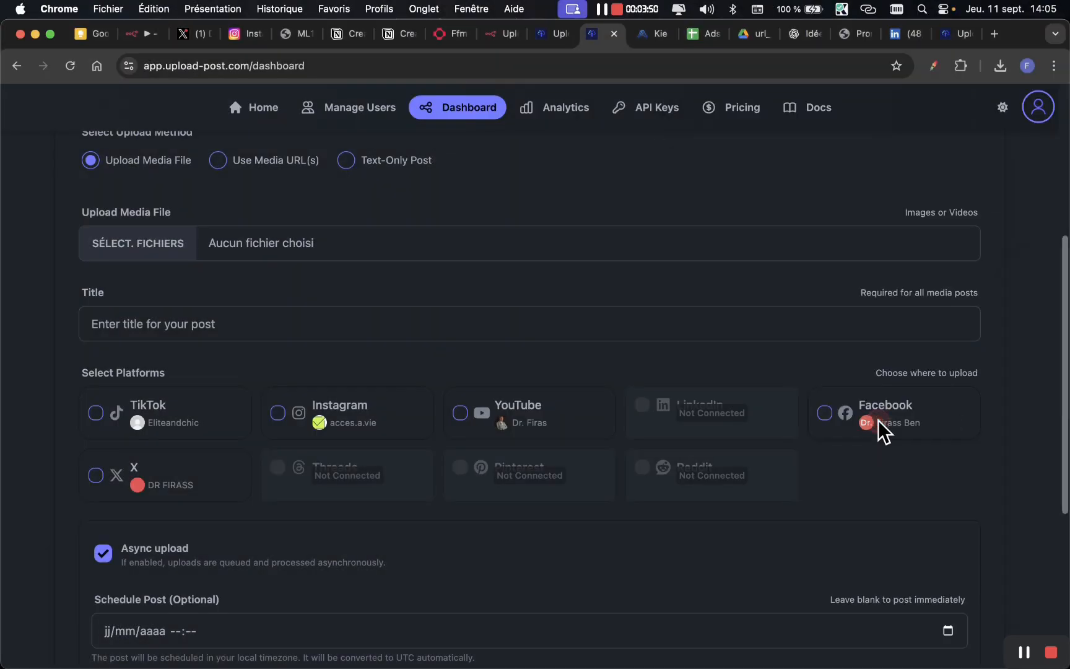
Select Facebook as an upload platform and examine the associated business and Facebook page IDs.
{"action": "left_click", "coordinate": [831, 414]}
{"action": "scroll", "coordinate": [831, 414], "scroll_direction": "down", "scroll_amount": 3}
{"action": "key", "text": "alt+Tab"}
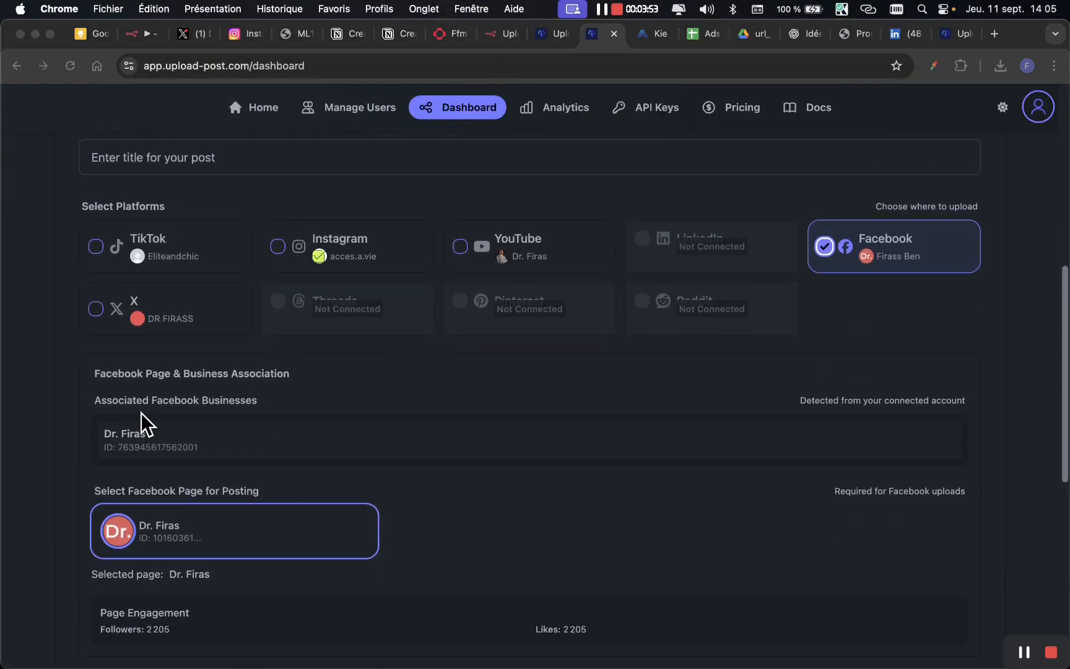
{"action": "key", "text": "z"}
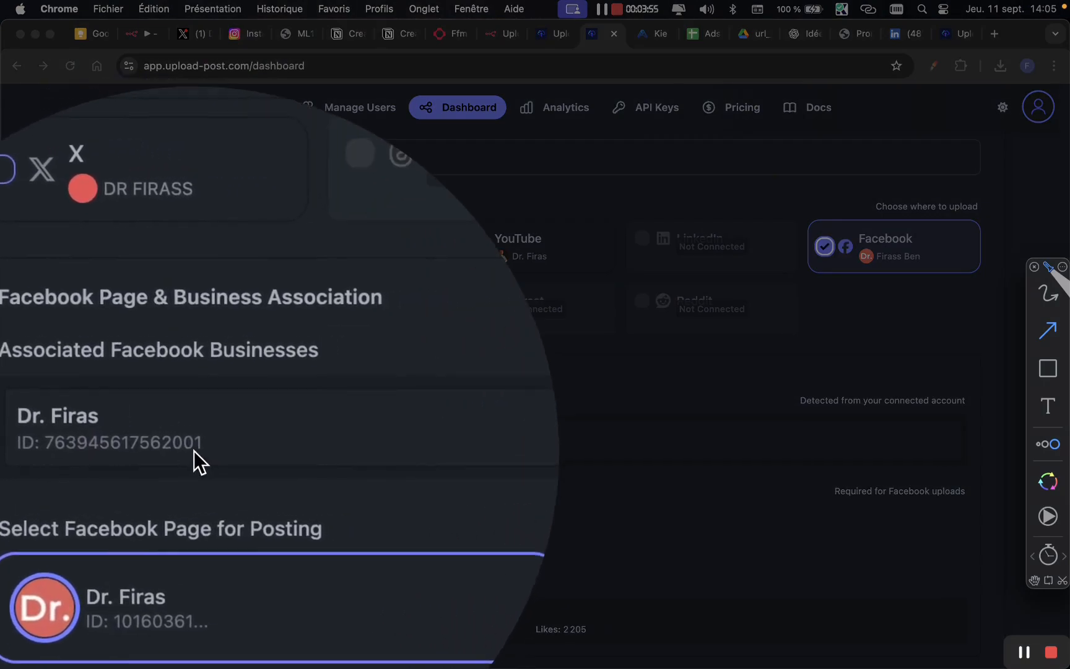
{"action": "key", "text": "z"}
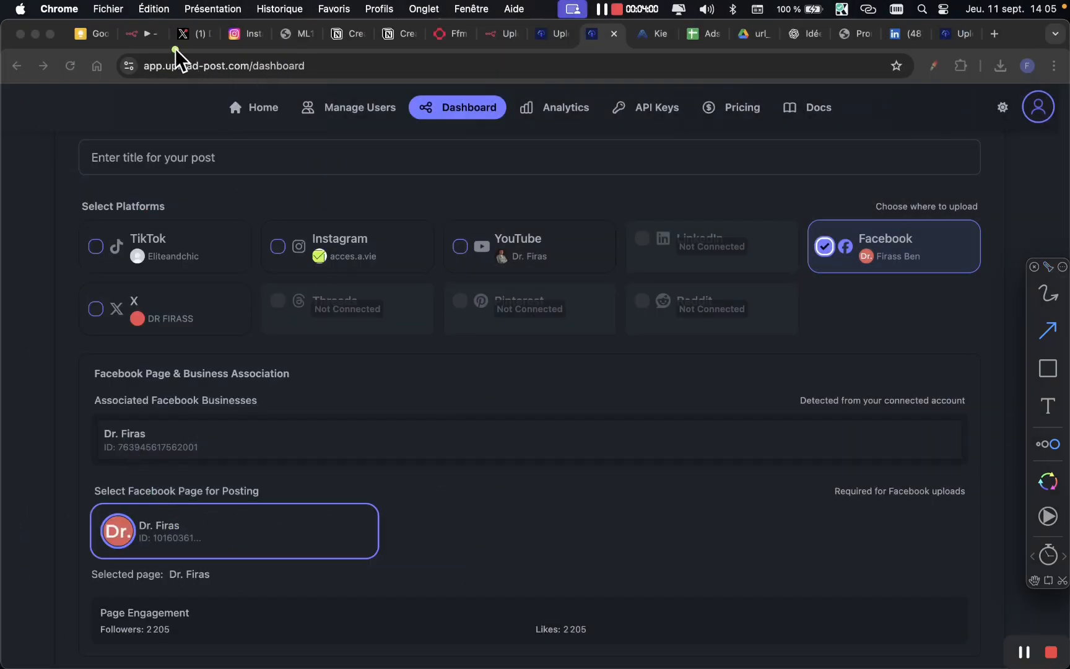
{"action": "key", "text": "Escape"}
Return to the n8n video posting node and check its Facebook Page ID, credential and user identifier.
{"action": "left_click", "coordinate": [142, 37]}
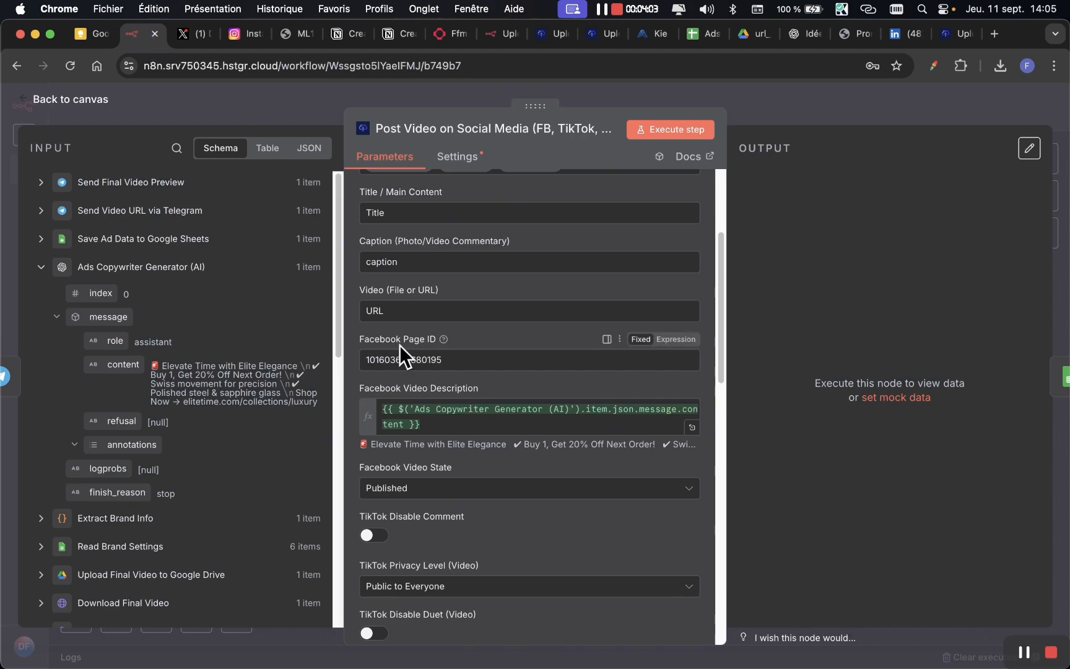
{"action": "key", "text": "z"}
{"action": "scroll", "coordinate": [403, 354], "scroll_direction": "up", "scroll_amount": 2}
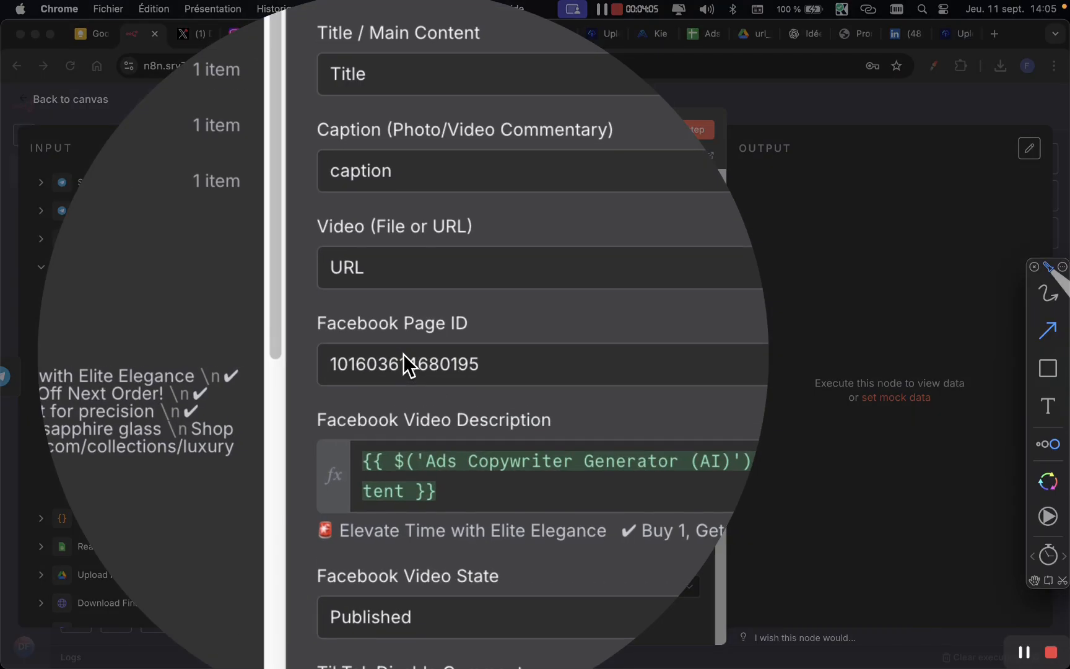
{"action": "key", "text": "z"}
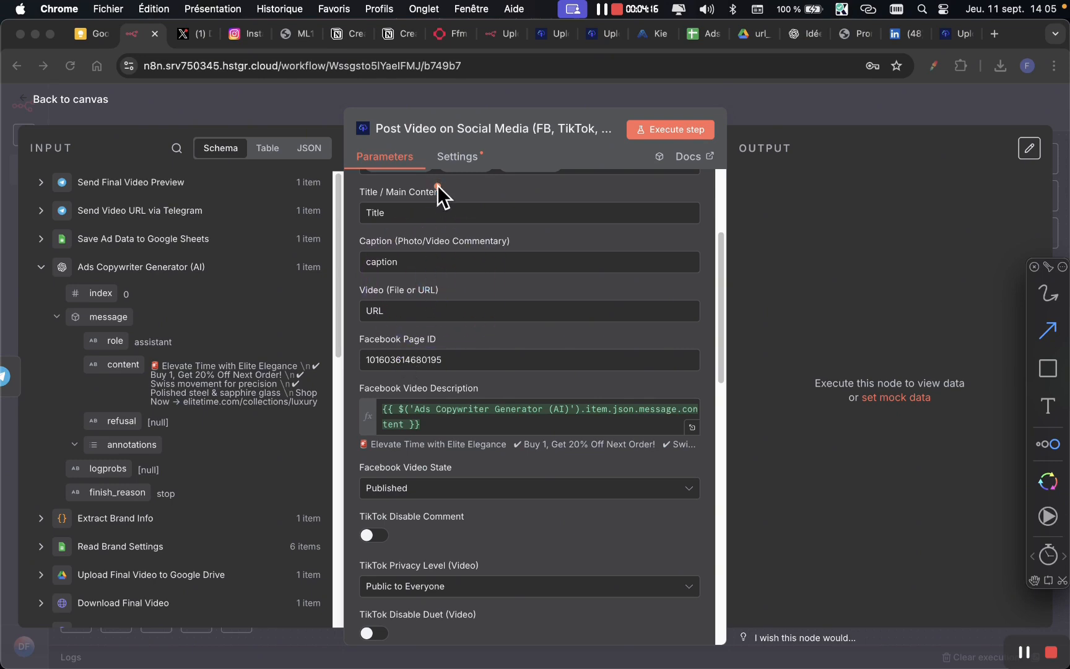
{"action": "scroll", "coordinate": [438, 187], "scroll_direction": "up", "scroll_amount": 5}
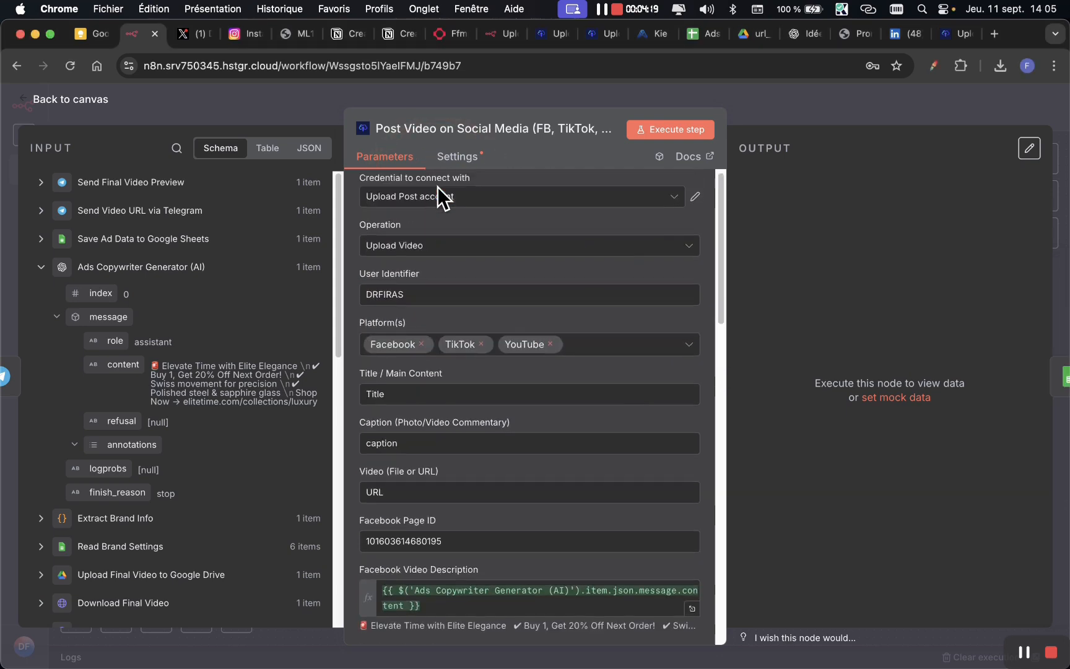
{"action": "key", "text": "ctrl+a"}
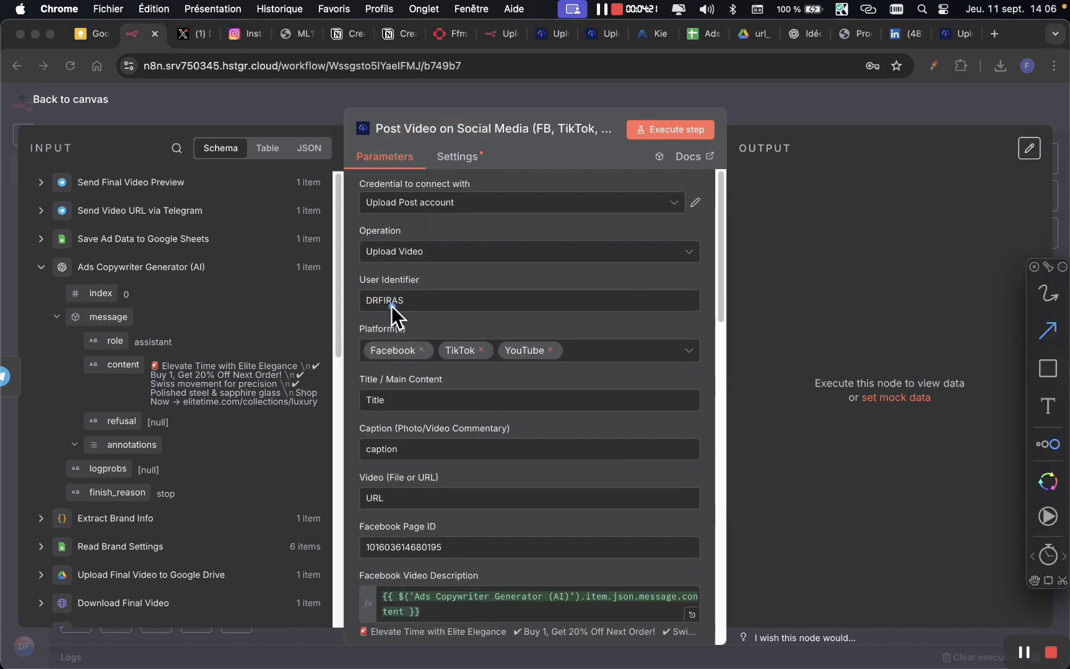
Review the posting node's user identifier, then examine its TikTok and YouTube parameters down to the final YouTube option.
{"action": "key", "text": "z"}
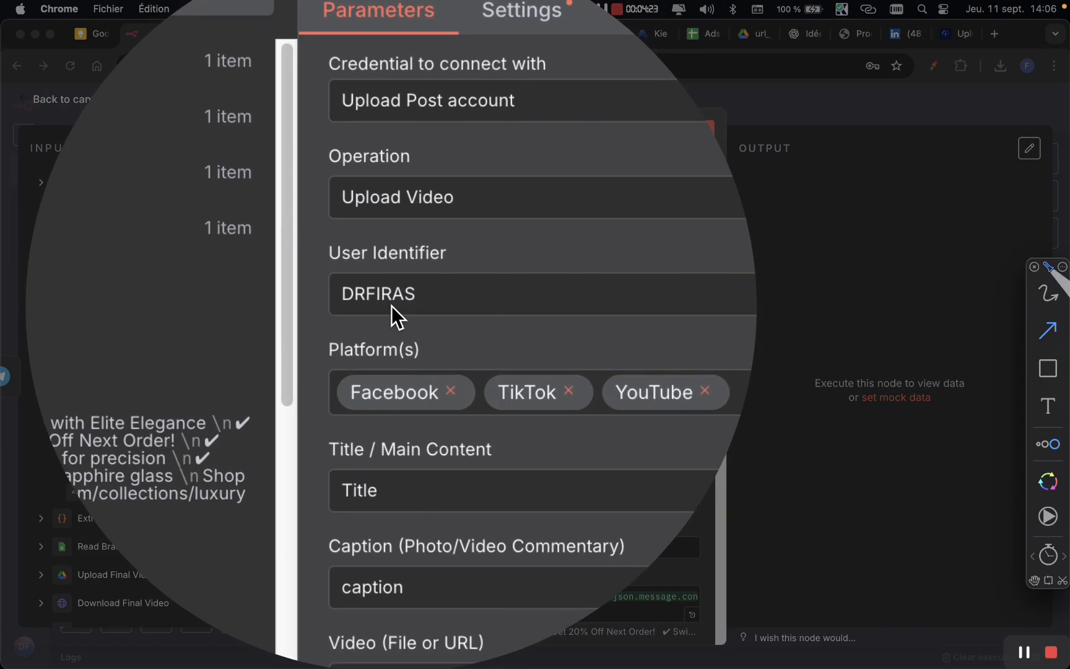
{"action": "key", "text": "z"}
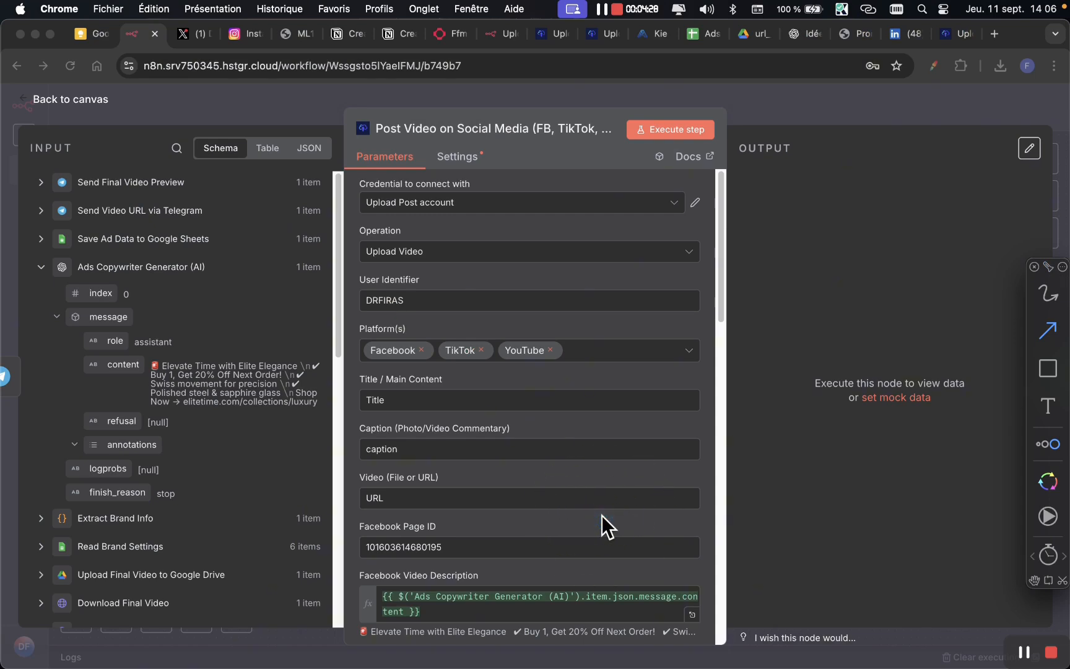
{"action": "key", "text": "ctrl+a"}
{"action": "scroll", "coordinate": [601, 515], "scroll_direction": "down", "scroll_amount": 15}
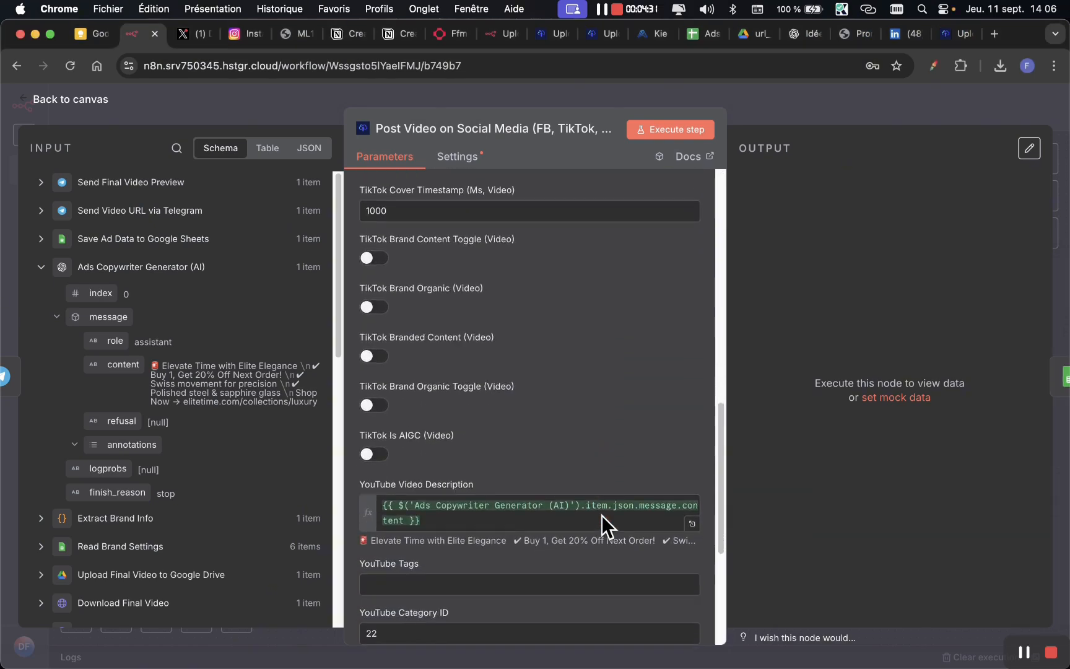
{"action": "scroll", "coordinate": [601, 515], "scroll_direction": "down", "scroll_amount": 3}
{"action": "scroll", "coordinate": [601, 515], "scroll_direction": "down", "scroll_amount": 5}
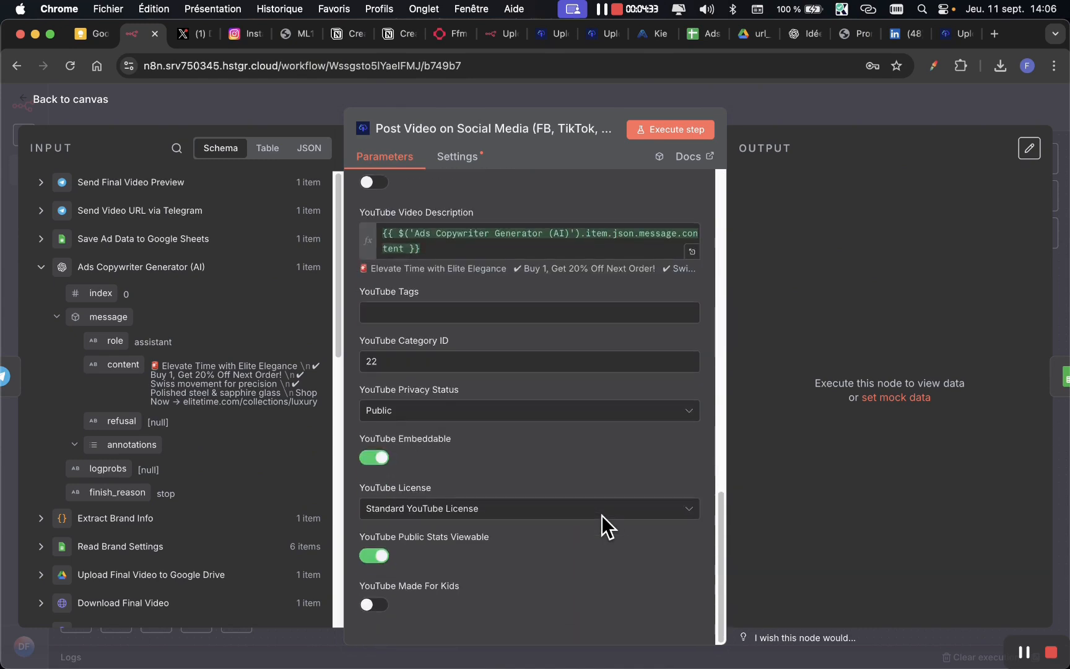
{"action": "key", "text": "ctrl+a"}
{"action": "left_click_drag", "start_coordinate": [956, 447], "coordinate": [686, 137]}
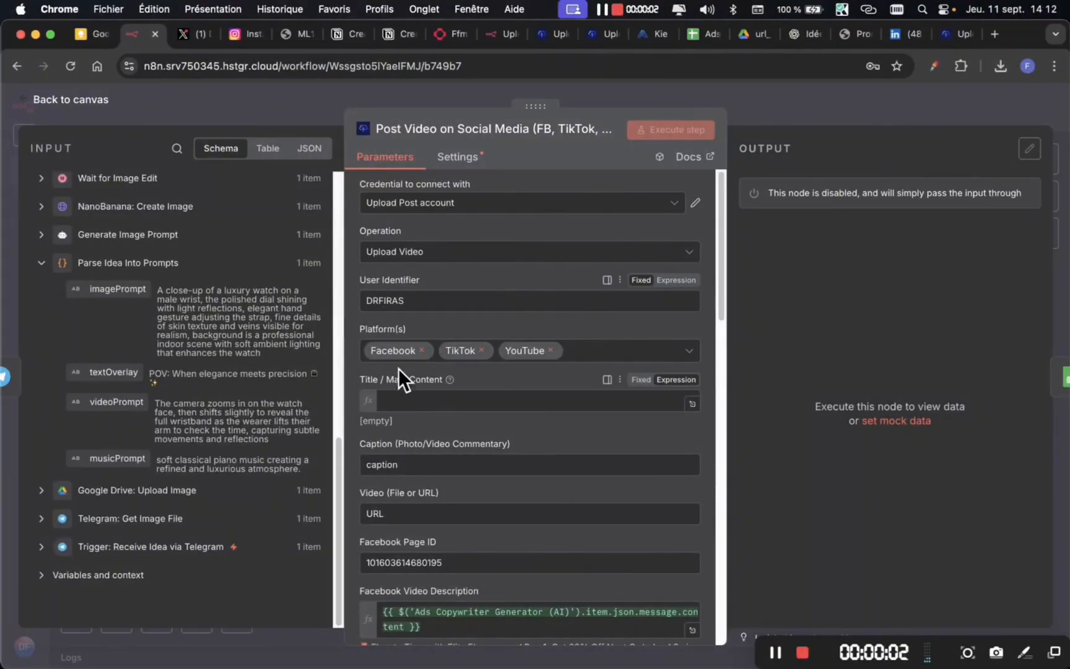
Examine the node's title field and the list of previous nodes whose input data can be mapped to it.
{"action": "key", "text": "ctrl+Tab"}
{"action": "key", "text": "z"}
{"action": "key", "text": "z"}
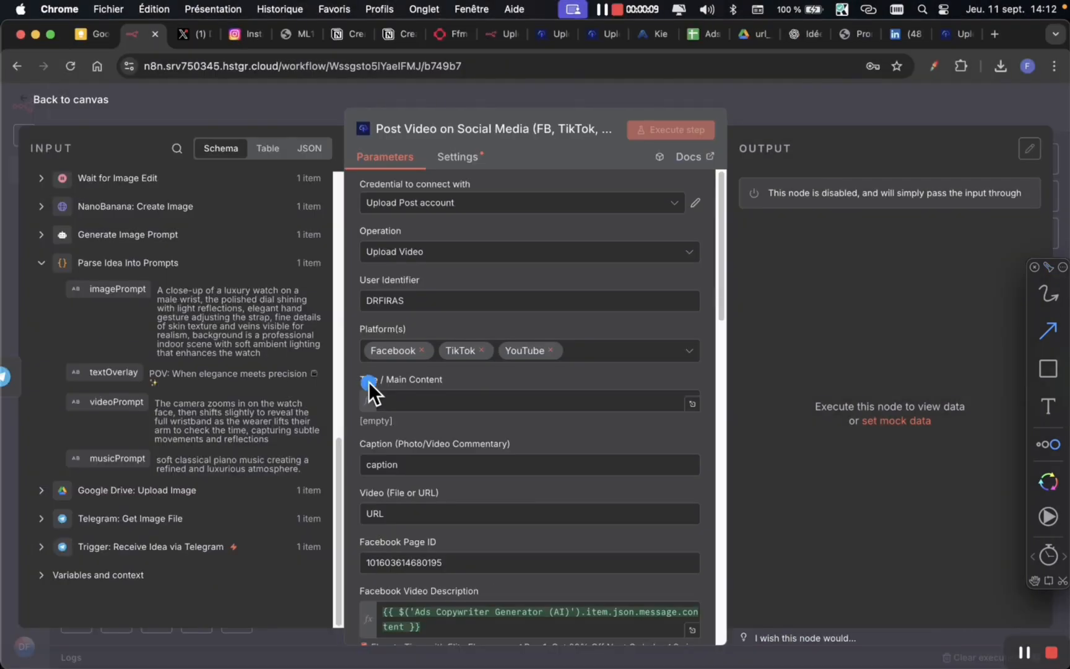
{"action": "left_click", "coordinate": [112, 371]}
{"action": "key", "text": "Escape"}
{"action": "scroll", "coordinate": [103, 371], "scroll_direction": "up", "scroll_amount": 10}
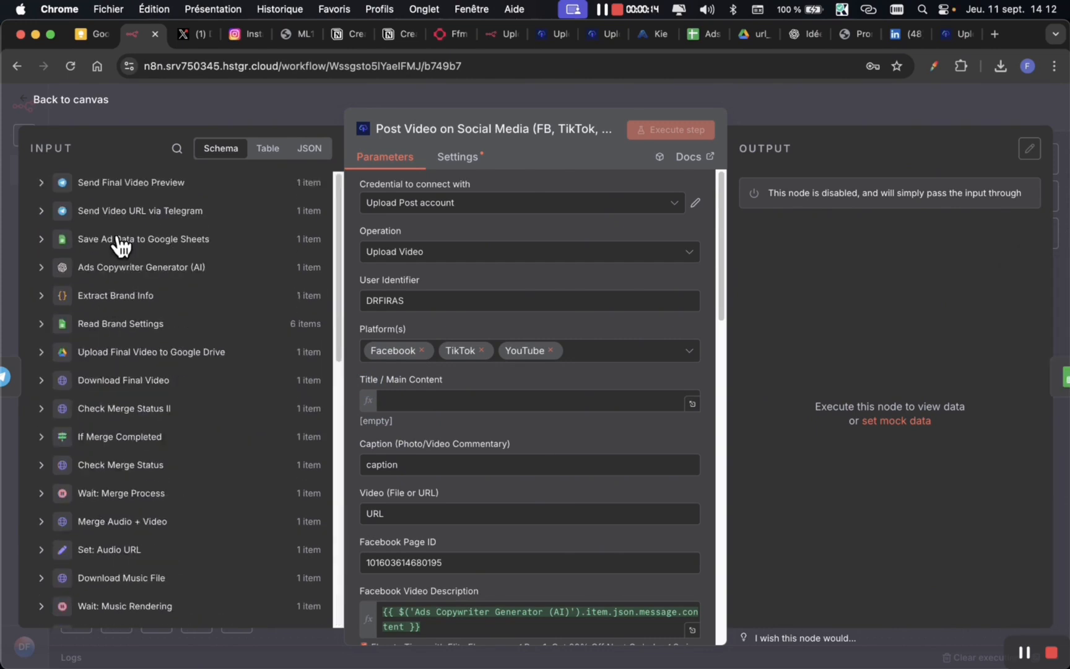
{"action": "key", "text": "ctrl+Tab"}
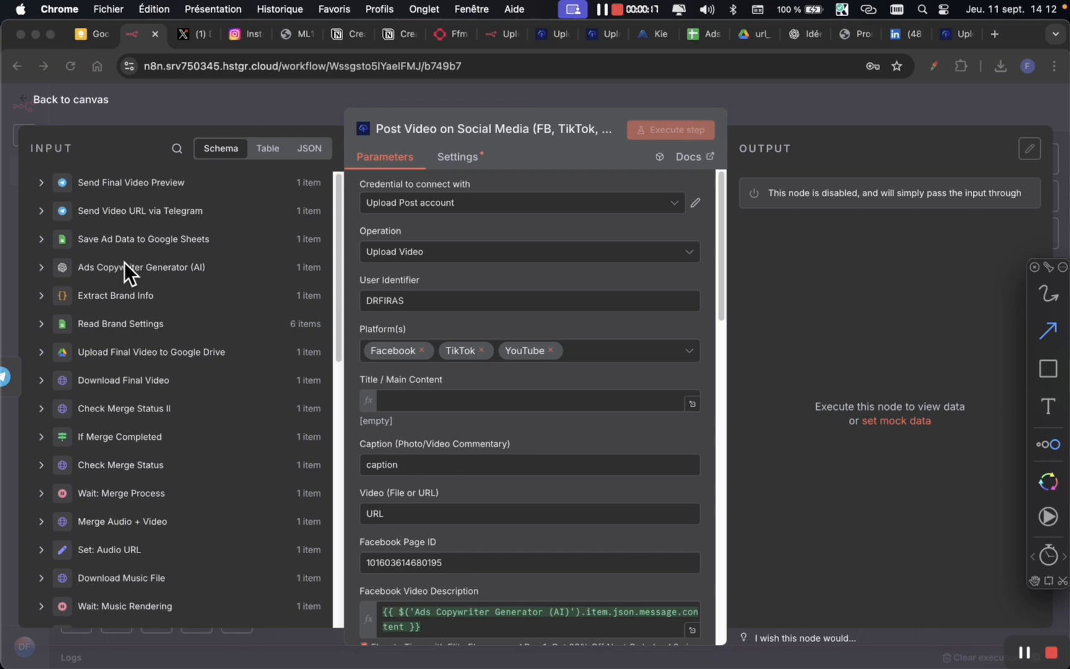
{"action": "key", "text": "f"}
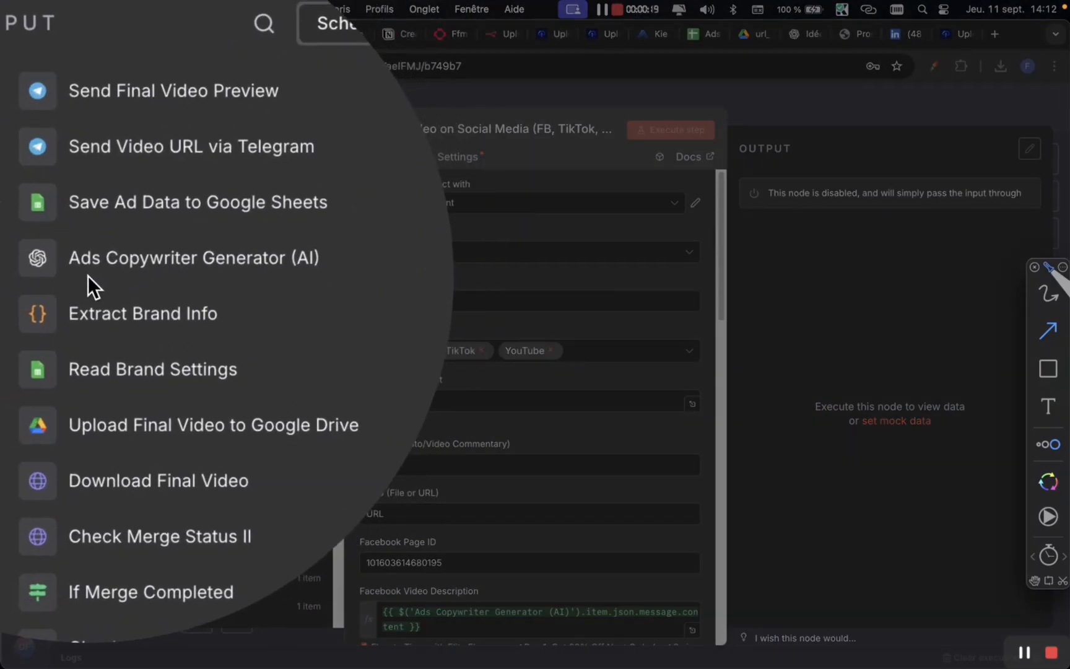
{"action": "key", "text": "f"}
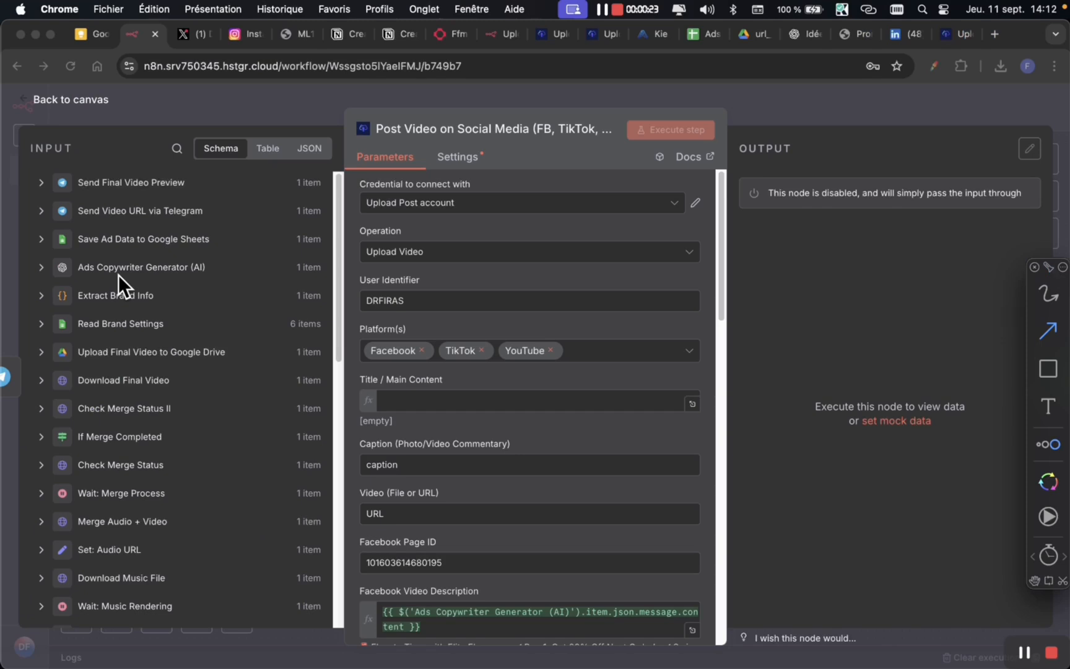
Map the textOverlay value from Parse Idea Into Prompts to the Title / Main Content field.
{"action": "left_click", "coordinate": [118, 276]}
{"action": "scroll", "coordinate": [210, 428], "scroll_direction": "down", "scroll_amount": 15}
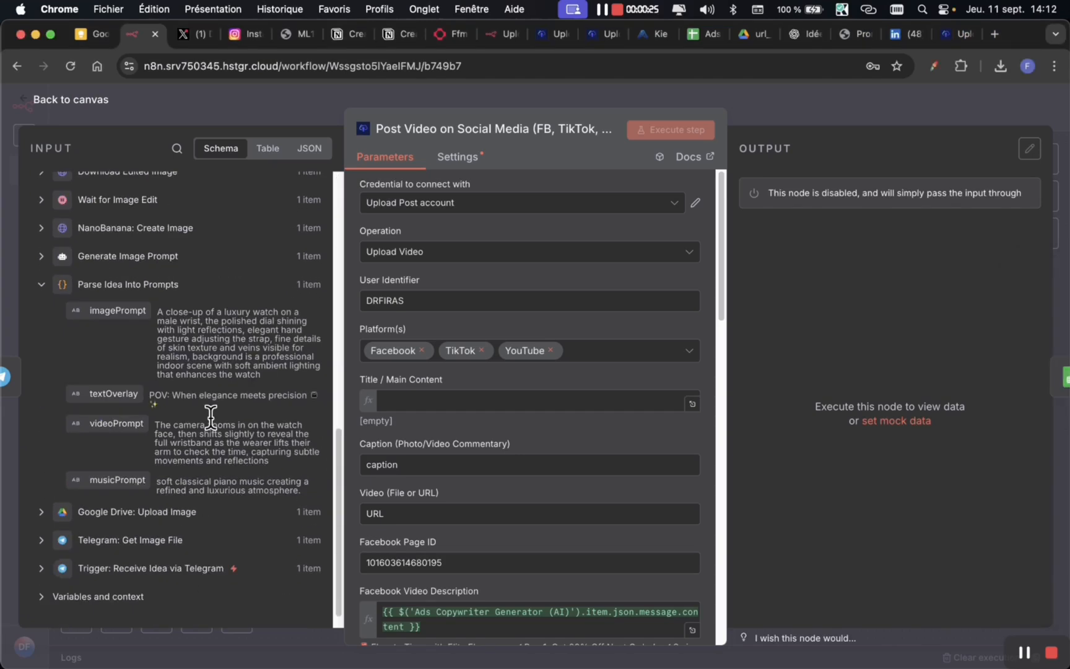
{"action": "left_click_drag", "start_coordinate": [104, 379], "coordinate": [426, 398]}
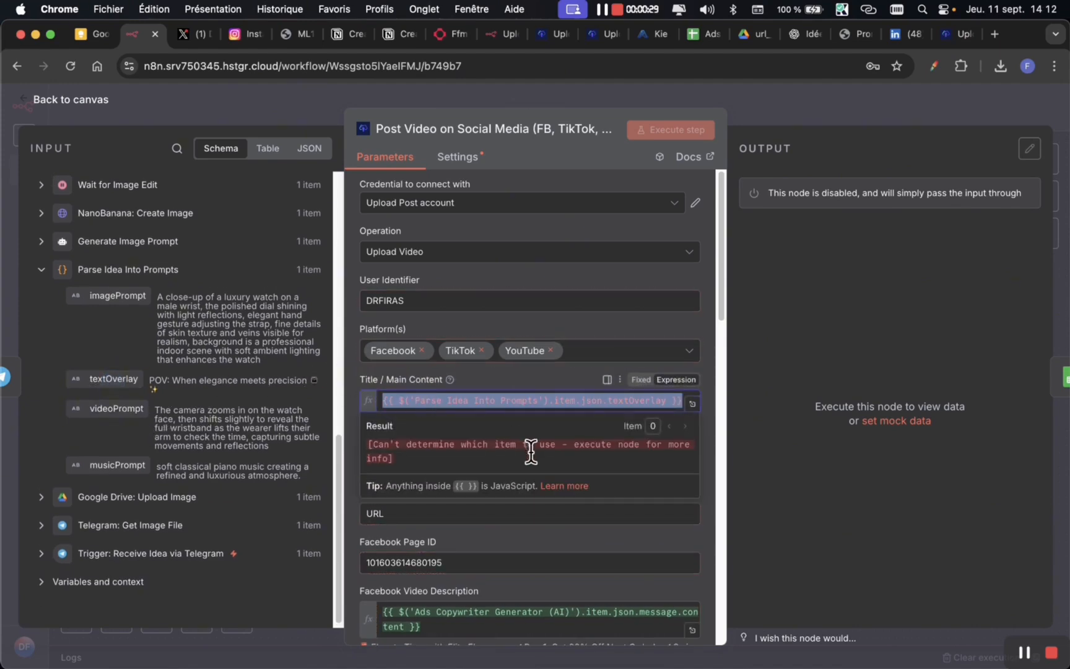
{"action": "left_click", "coordinate": [524, 400]}
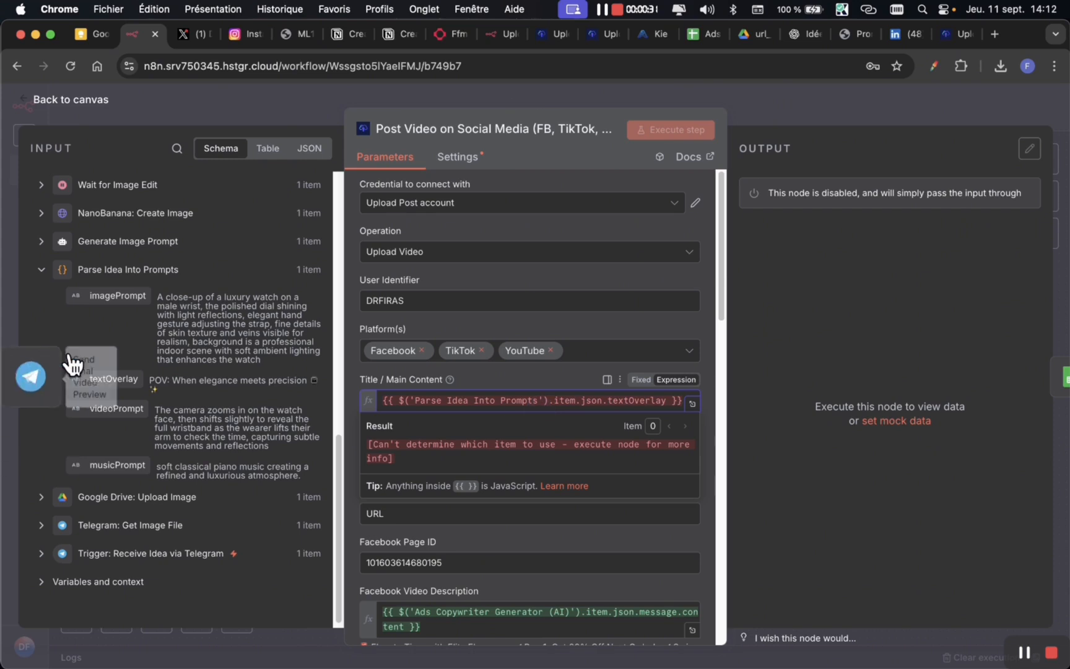
Replace item with first() in the Title / Main Content expression and check the resolved title.
{"action": "double_click", "coordinate": [566, 401]}
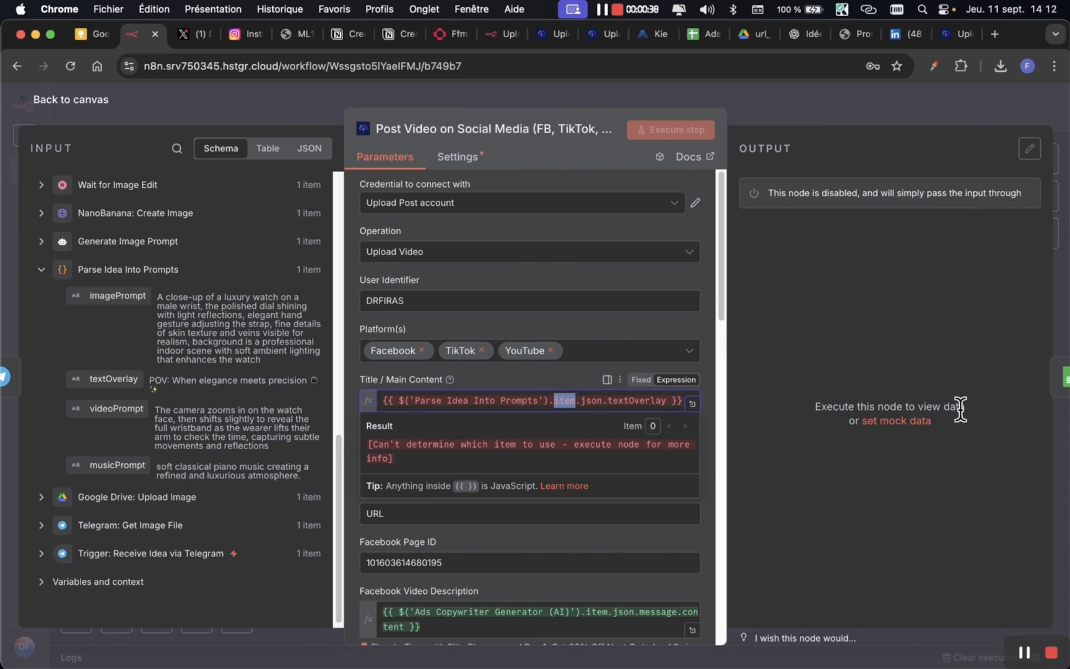
{"action": "type", "text": "fi"}
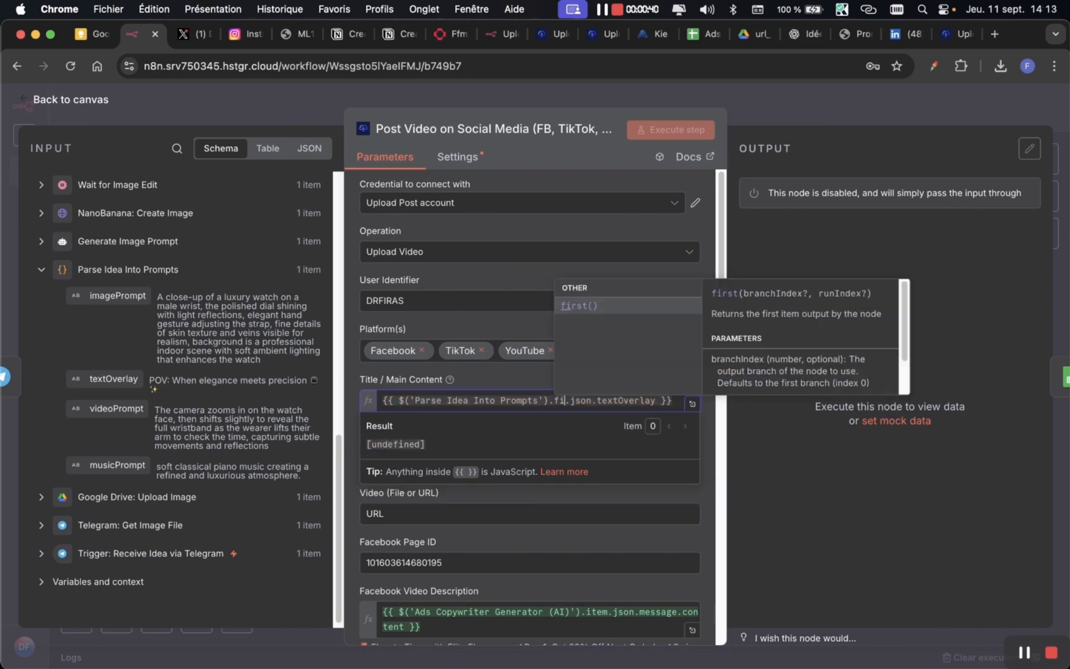
{"action": "left_click", "coordinate": [601, 306]}
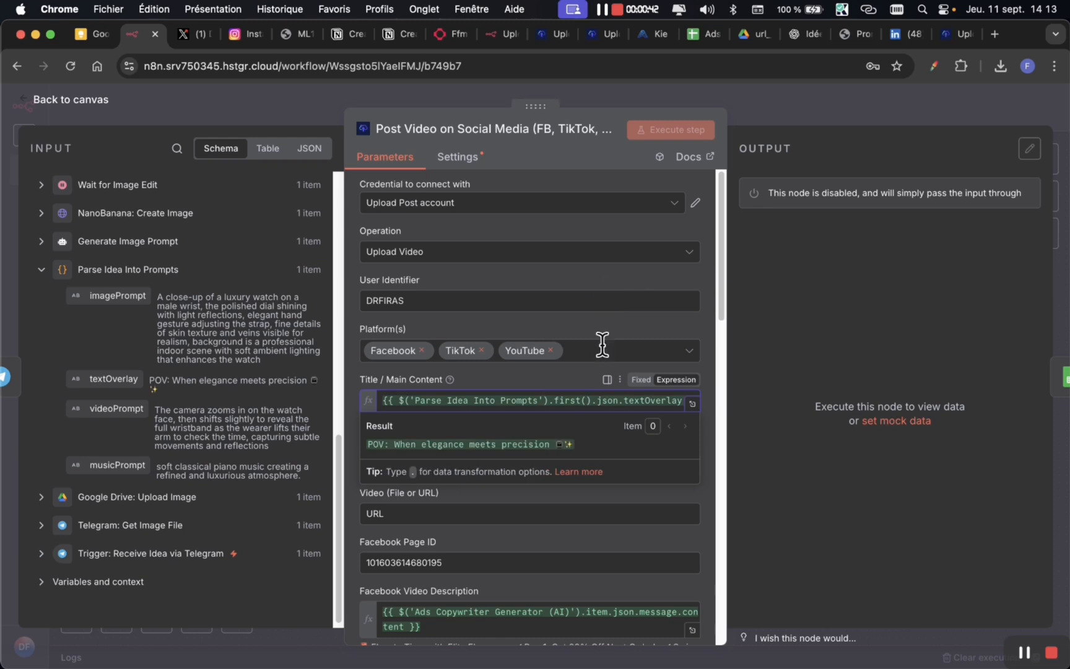
{"action": "left_click", "coordinate": [586, 381]}
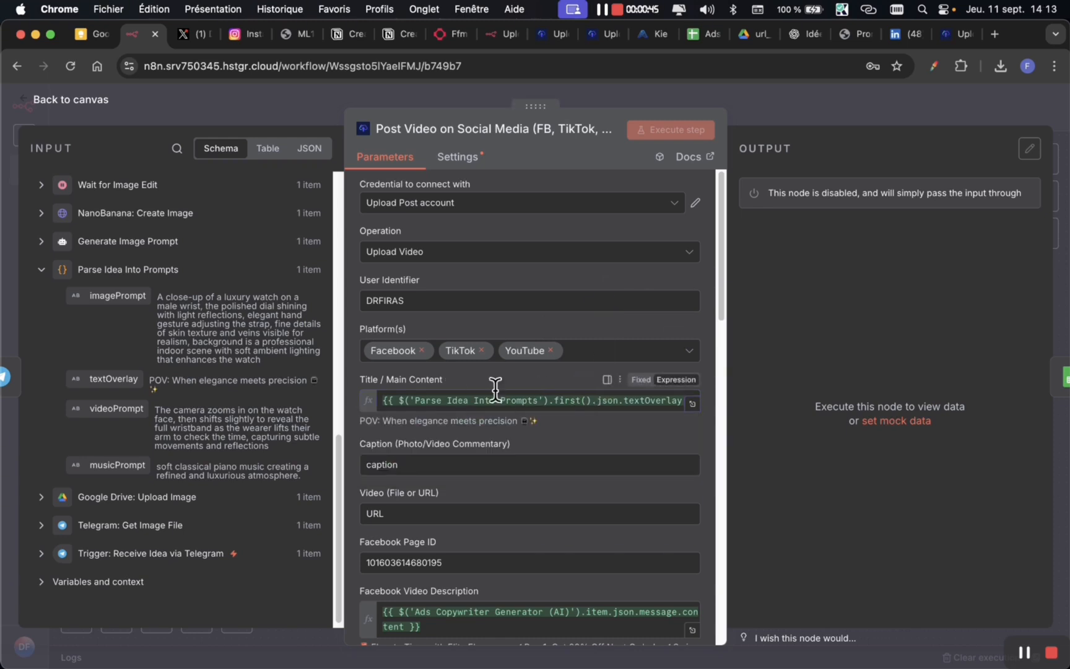
{"action": "key", "text": "alt+Tab"}
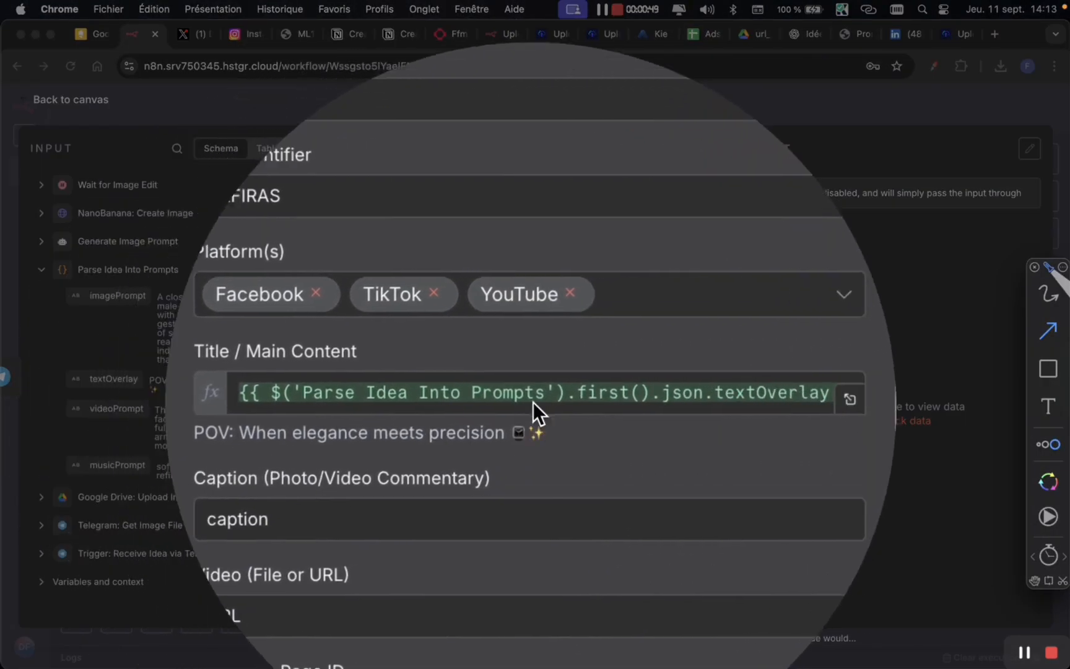
{"action": "key", "text": "Escape"}
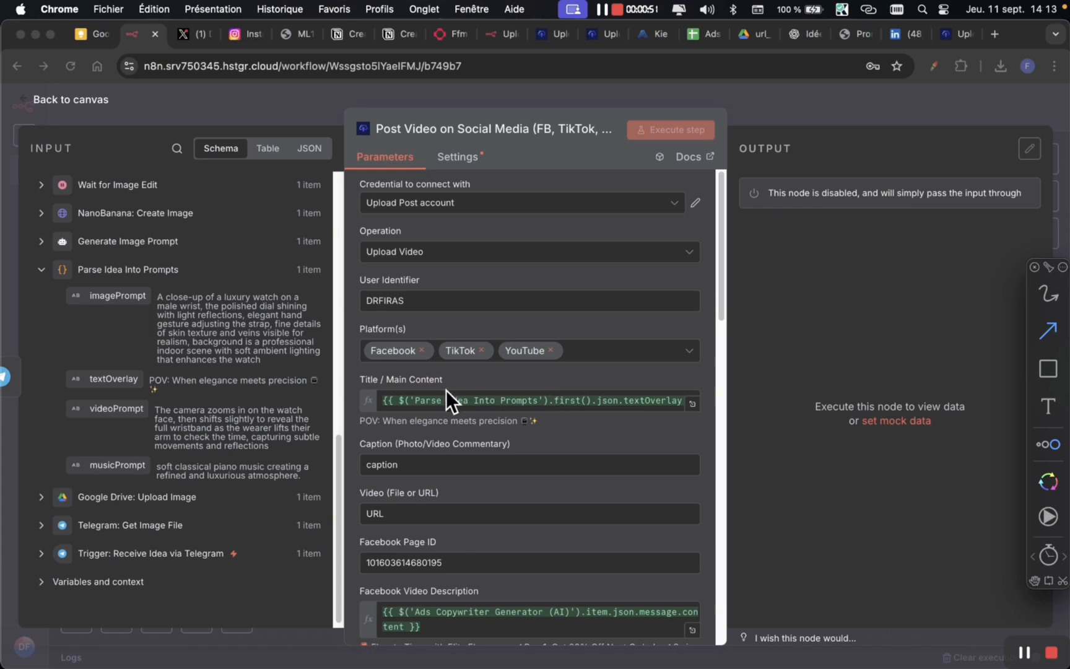
Replace the placeholder caption with the message content value from Ads Copywriter Generator (AI).
{"action": "left_click", "coordinate": [398, 440]}
{"action": "scroll", "coordinate": [174, 327], "scroll_direction": "up", "scroll_amount": 10}
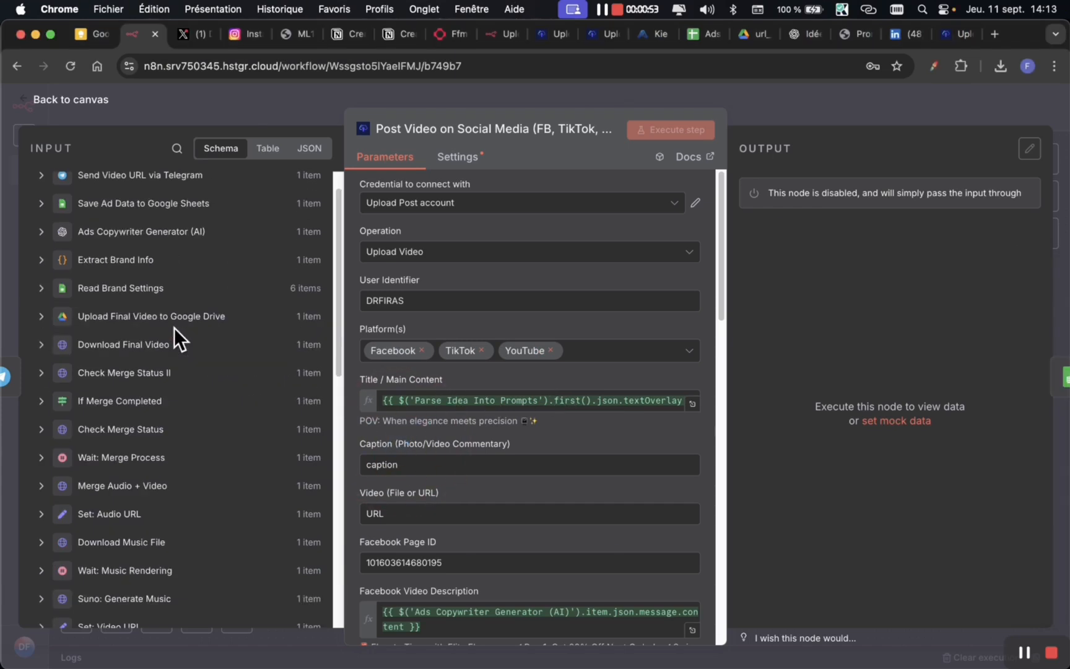
{"action": "left_click", "coordinate": [41, 267]}
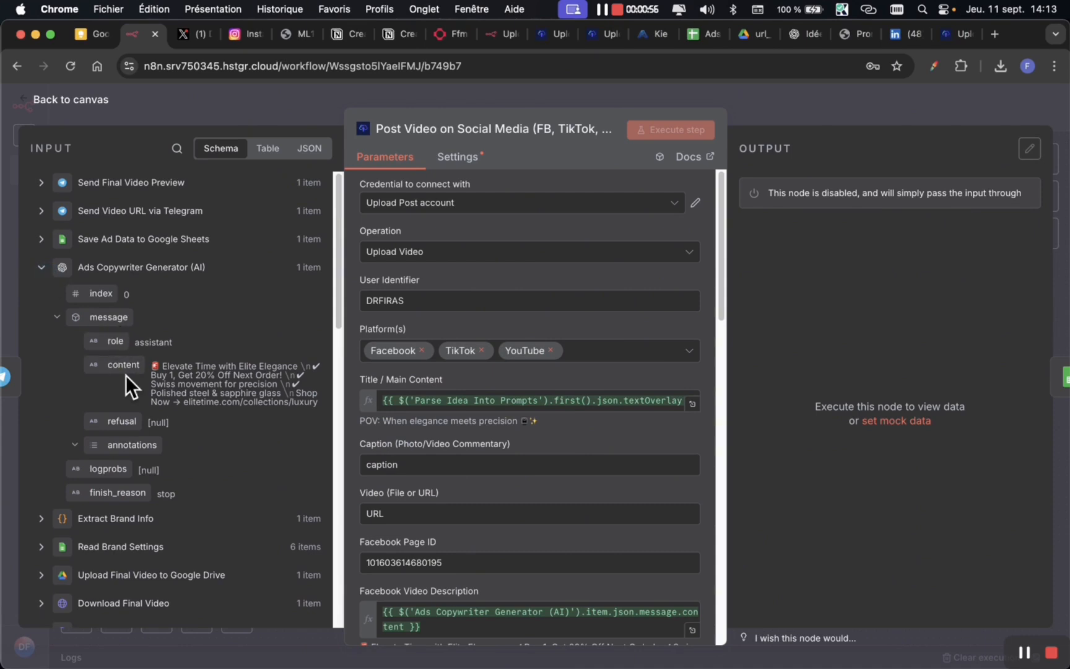
{"action": "left_click_drag", "start_coordinate": [125, 371], "coordinate": [381, 464]}
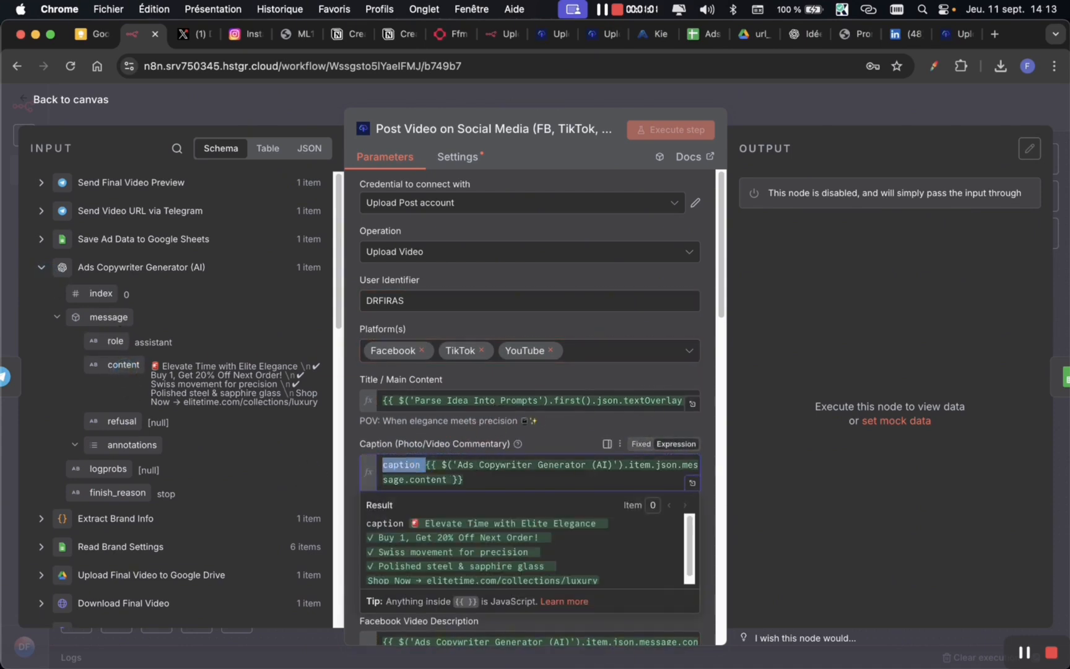
{"action": "key", "text": "BackSpace"}
{"action": "left_click", "coordinate": [360, 432]}
Replace the Video (File or URL) placeholder with the video url value from Download Final Video.
{"action": "scroll", "coordinate": [361, 432], "scroll_direction": "down", "scroll_amount": 5}
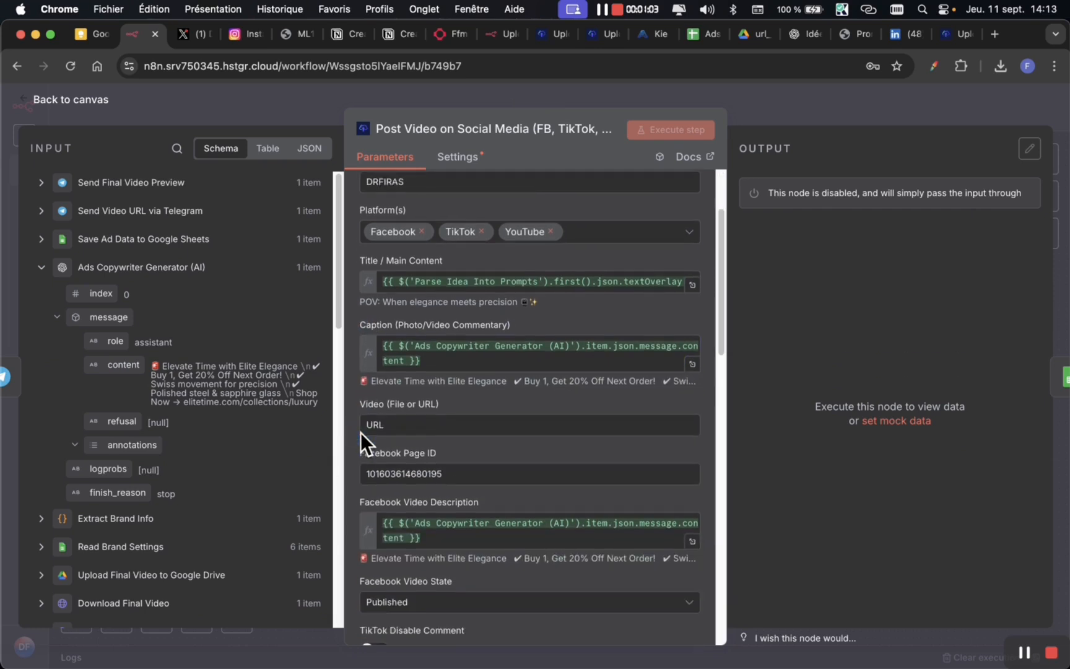
{"action": "double_click", "coordinate": [376, 409]}
{"action": "key", "text": "BackSpace"}
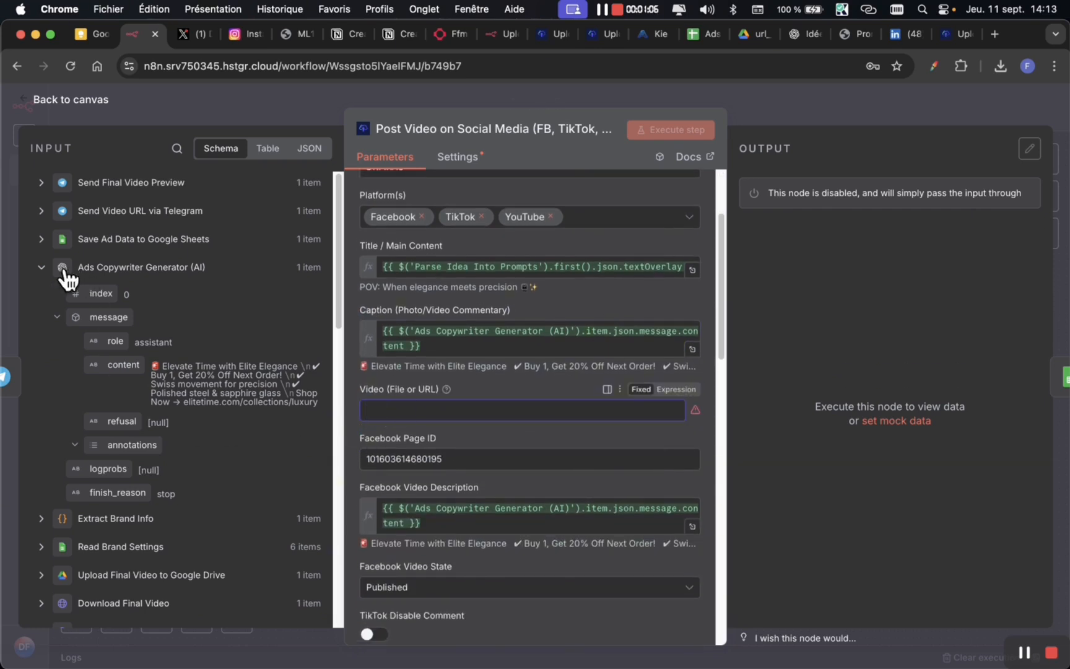
{"action": "left_click", "coordinate": [39, 267]}
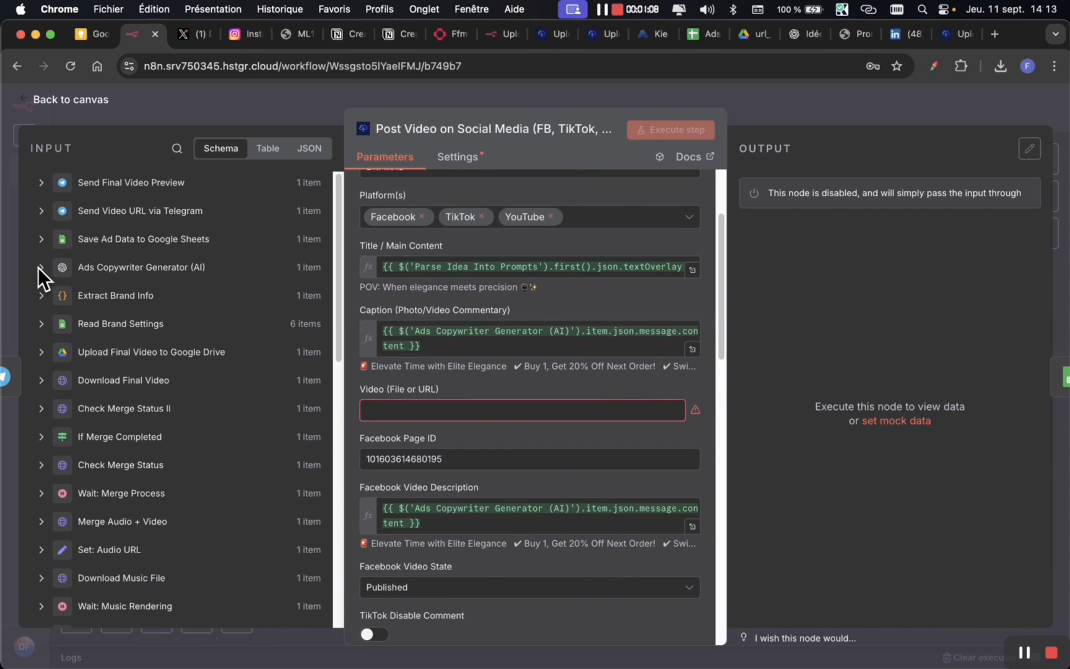
{"action": "left_click", "coordinate": [41, 378]}
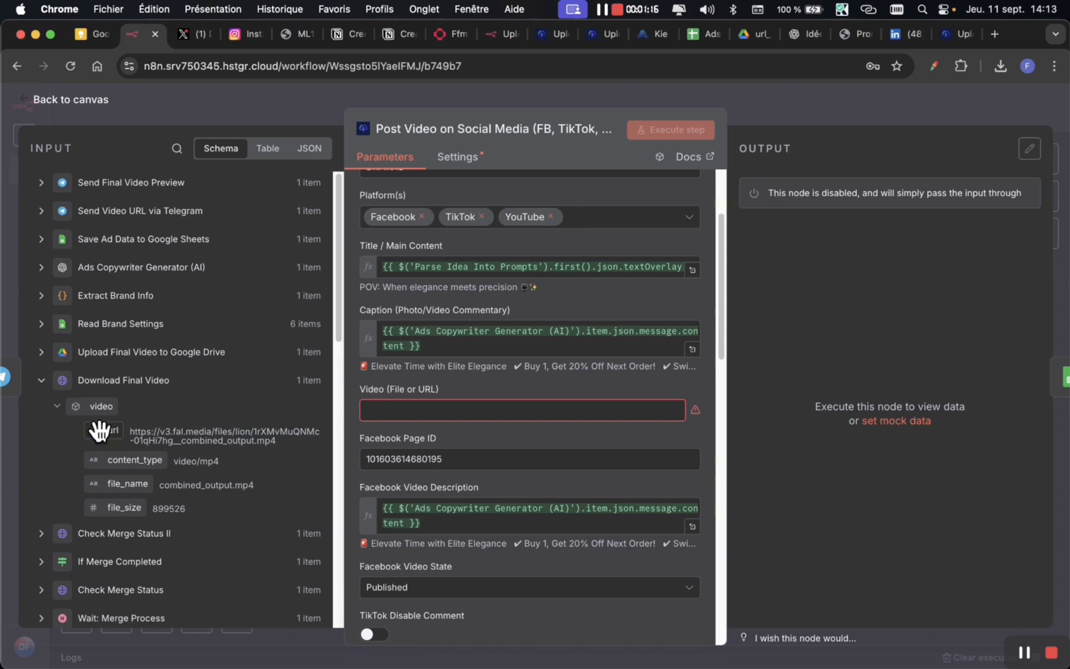
{"action": "left_click_drag", "start_coordinate": [99, 429], "coordinate": [398, 408]}
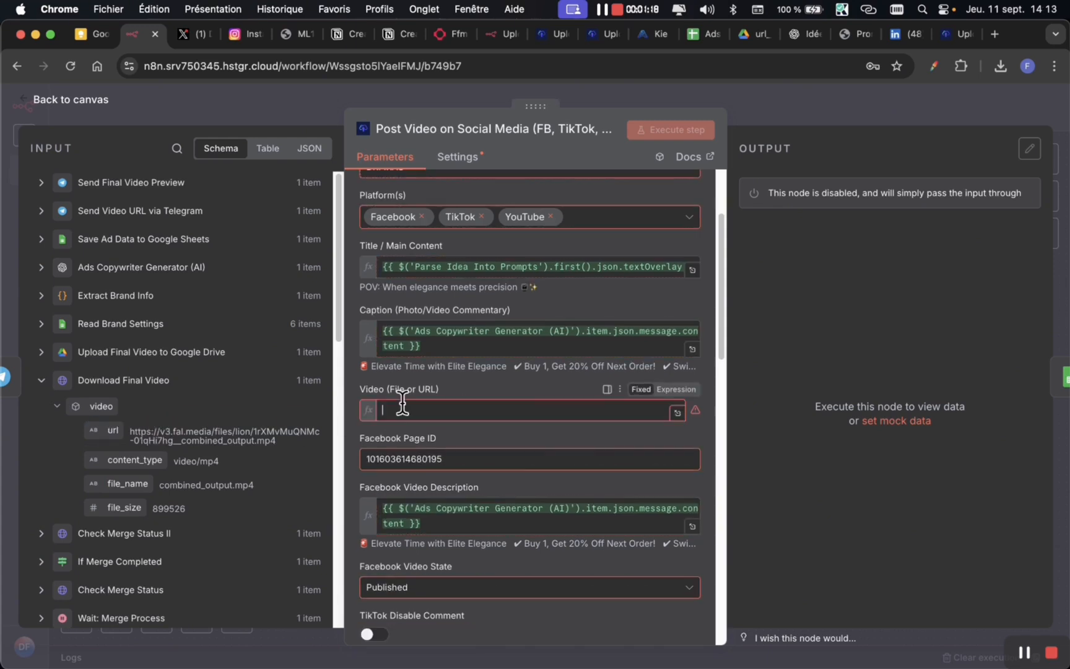
{"action": "left_click", "coordinate": [477, 377]}
Replace item with first() in the Video (File or URL) expression and check the resolved video link.
{"action": "left_click", "coordinate": [548, 410]}
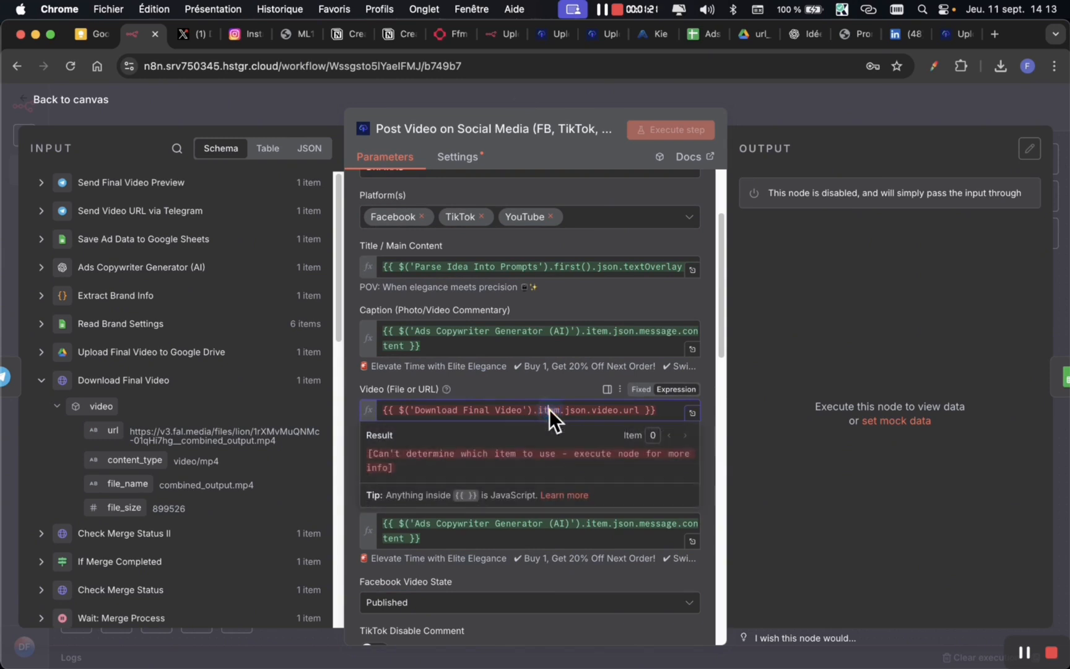
{"action": "left_click", "coordinate": [555, 410]}
{"action": "key", "text": "BackSpace"}
{"action": "key", "text": "BackSpace"}
{"action": "key", "text": "BackSpace"}
{"action": "key", "text": "BackSpace"}
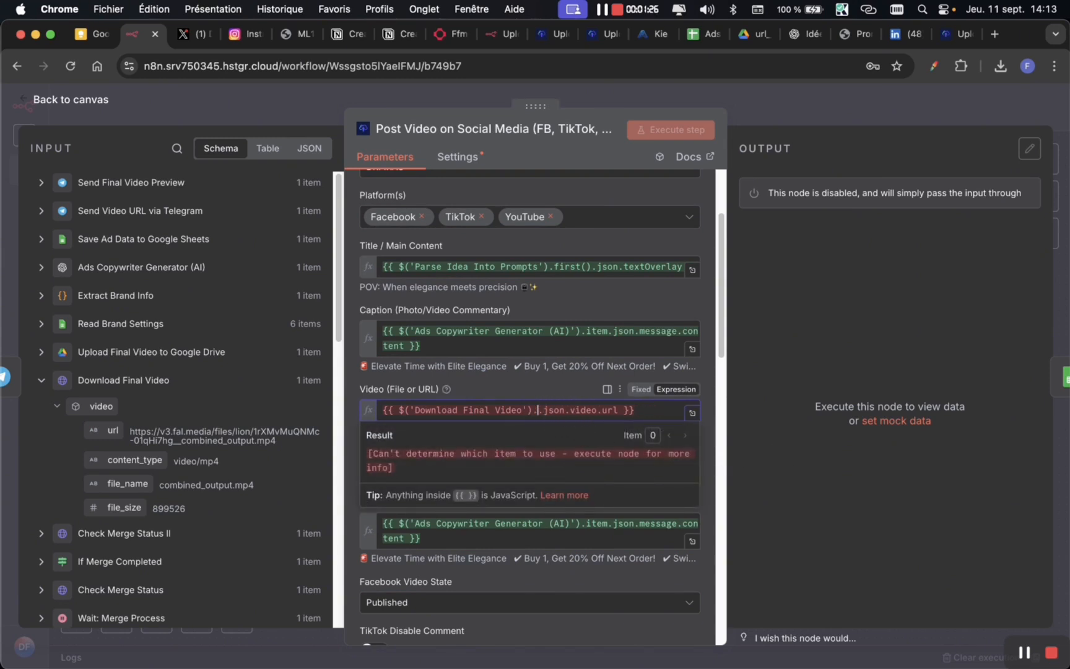
{"action": "type", "text": "first"}
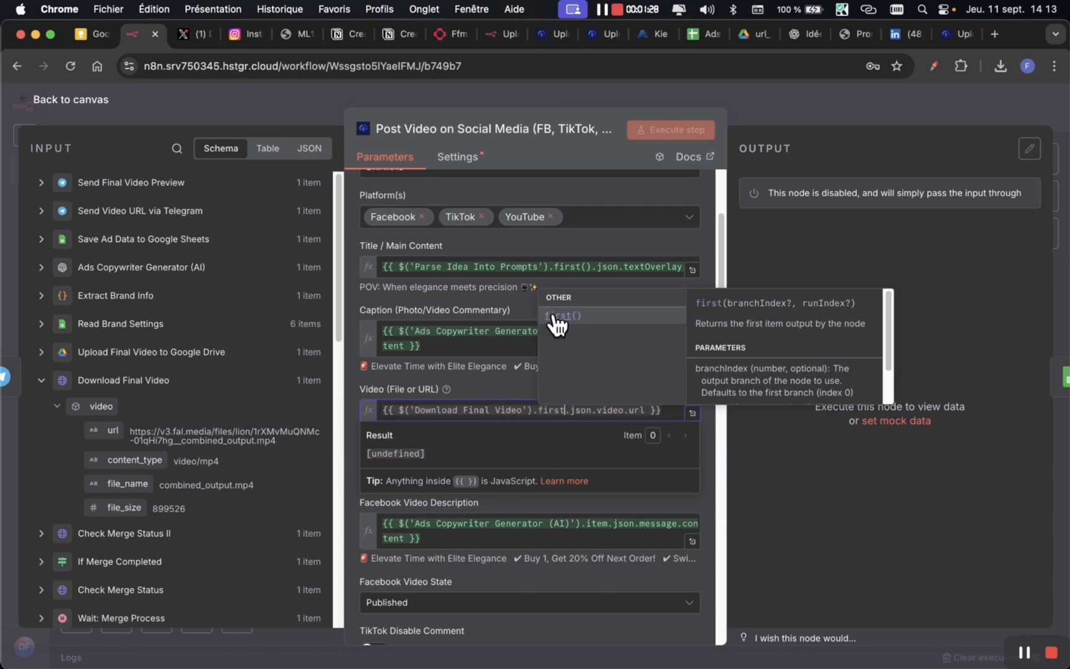
{"action": "left_click", "coordinate": [554, 316]}
{"action": "left_click", "coordinate": [514, 393]}
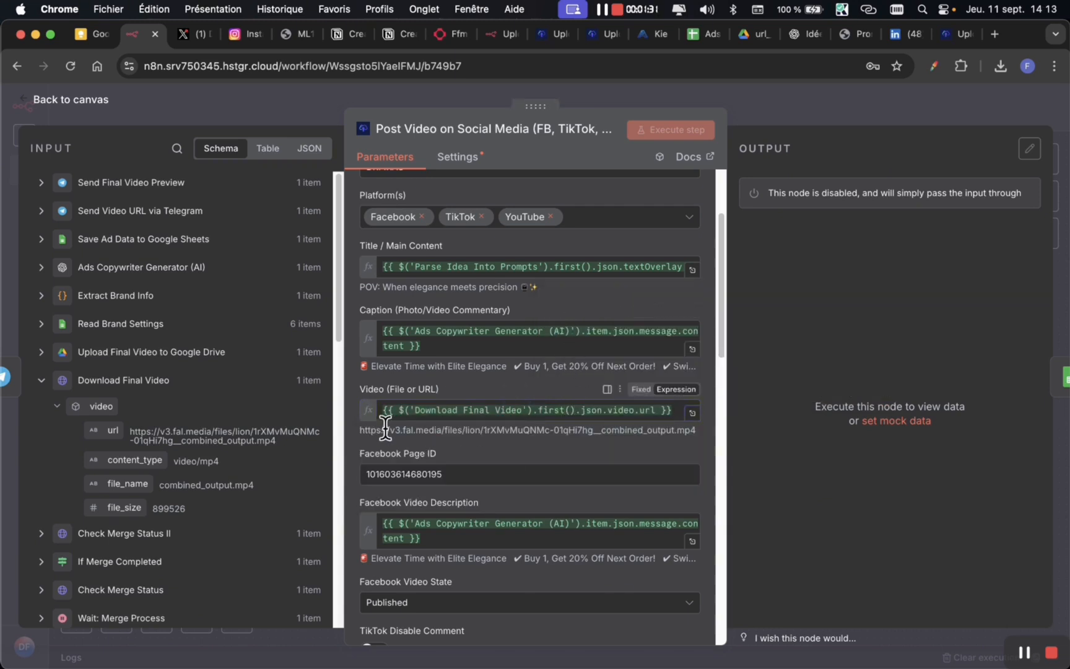
{"action": "left_click_drag", "start_coordinate": [364, 428], "coordinate": [601, 430]}
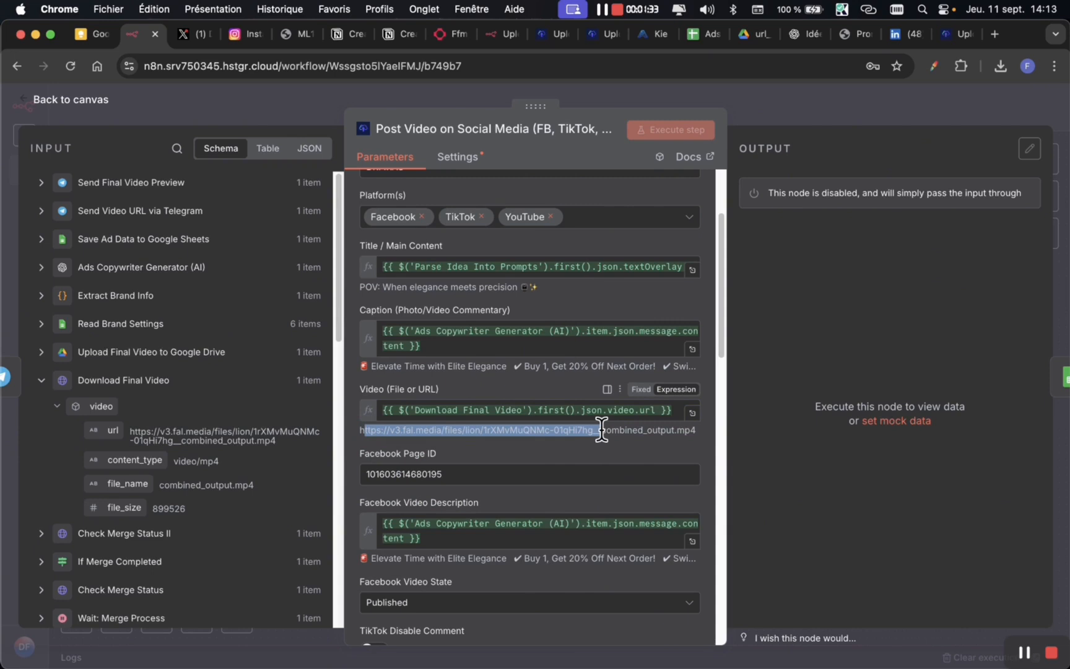
Replace the Video (File or URL) expression with the webViewLink value from Upload Final Video to Google Drive.
{"action": "left_click", "coordinate": [42, 353]}
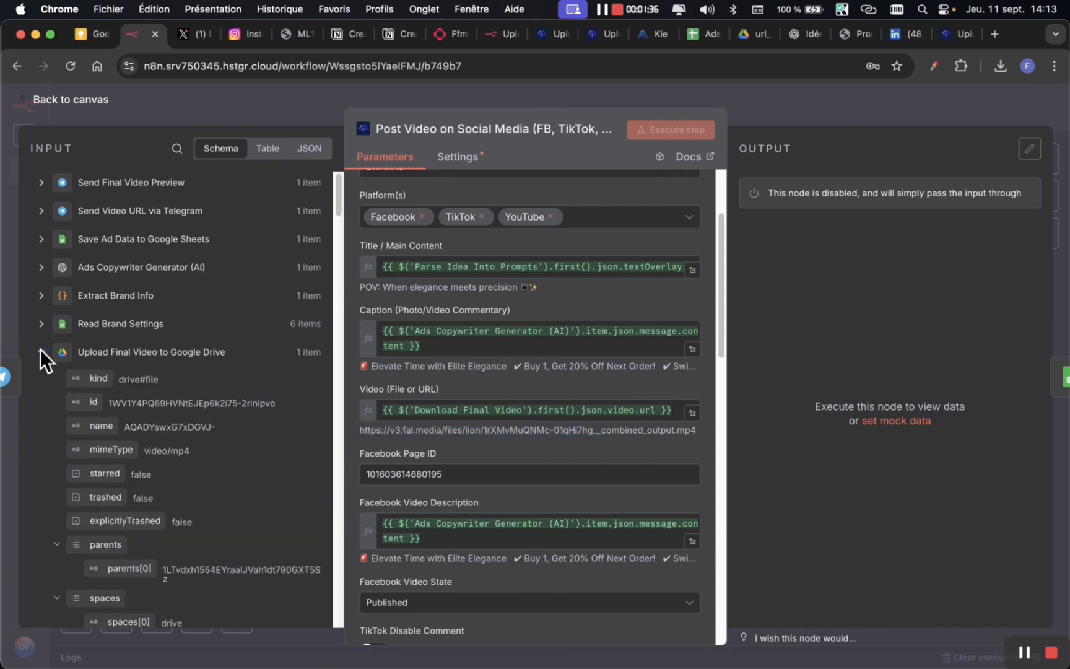
{"action": "scroll", "coordinate": [215, 369], "scroll_direction": "down", "scroll_amount": 5}
{"action": "scroll", "coordinate": [215, 370], "scroll_direction": "down", "scroll_amount": 4}
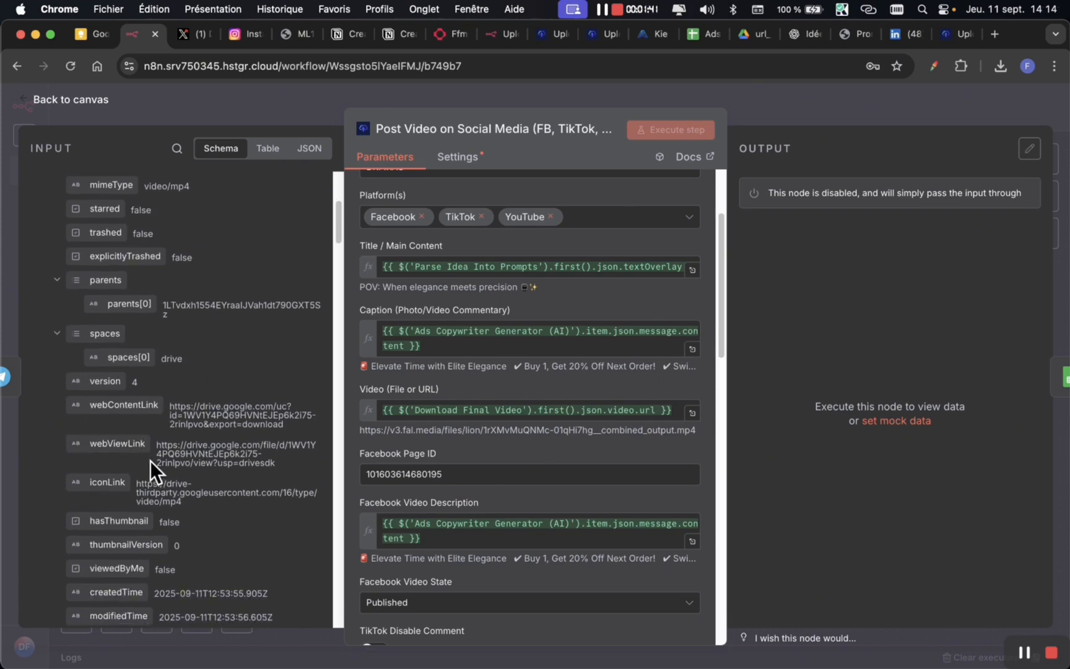
{"action": "key", "text": "ctrl+alt+Tab"}
{"action": "key", "text": "z"}
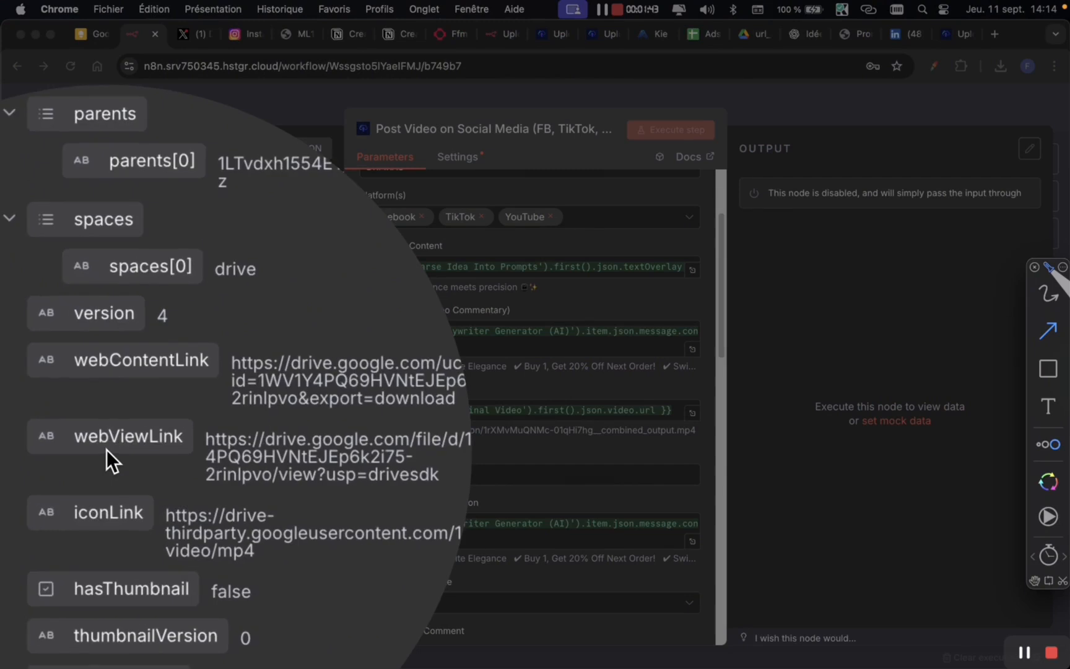
{"action": "key", "text": "z"}
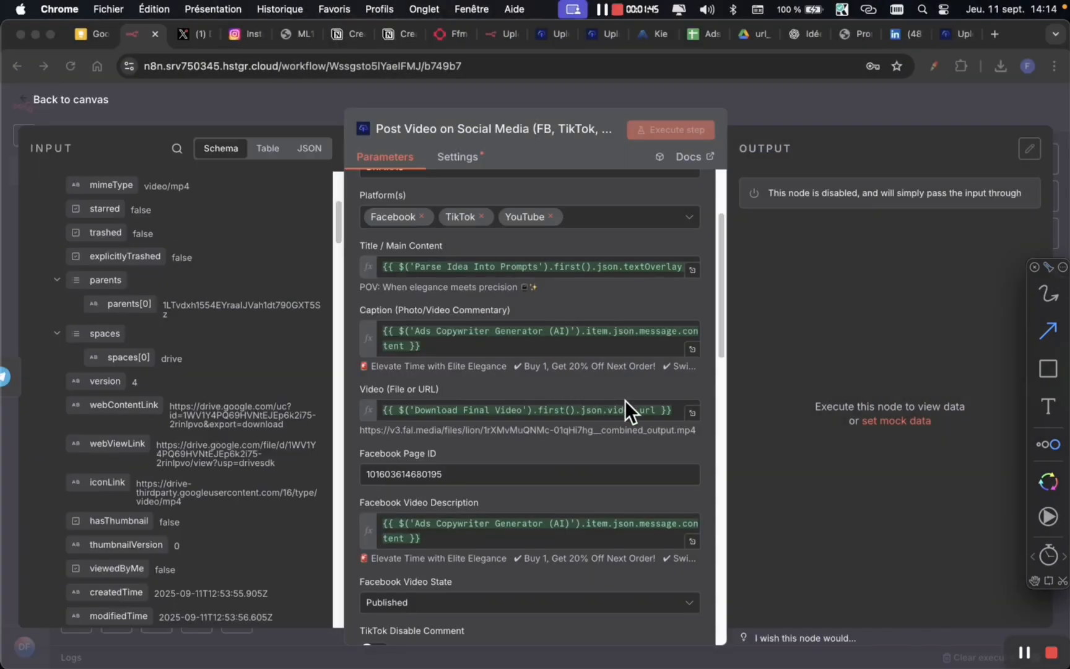
{"action": "left_click", "coordinate": [666, 410]}
{"action": "left_click", "coordinate": [667, 409]}
{"action": "left_click", "coordinate": [676, 409]}
{"action": "left_click_drag", "start_coordinate": [676, 408], "coordinate": [521, 403]}
{"action": "key", "text": "Escape"}
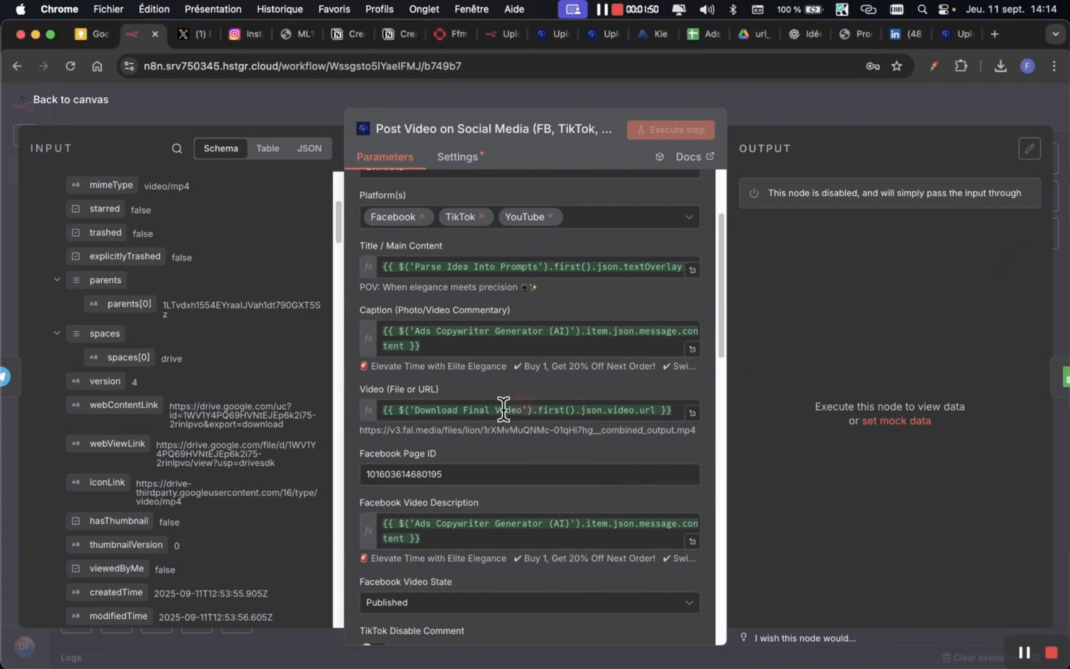
{"action": "left_click", "coordinate": [498, 410]}
{"action": "key", "text": "super+a"}
{"action": "key", "text": "BackSpace"}
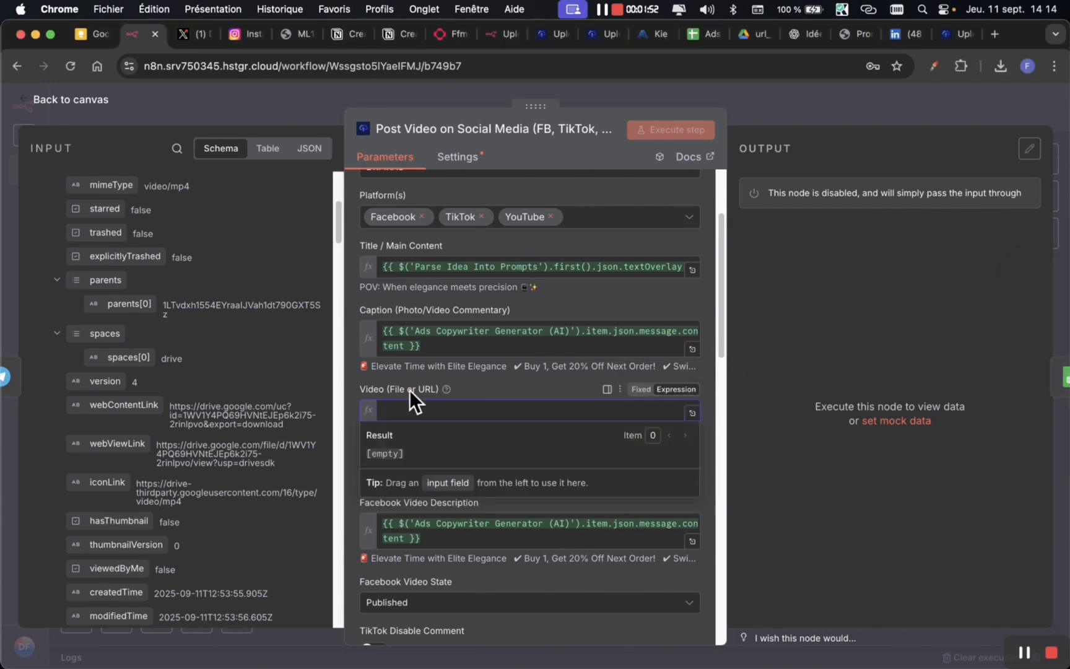
{"action": "left_click_drag", "start_coordinate": [111, 443], "coordinate": [412, 414]}
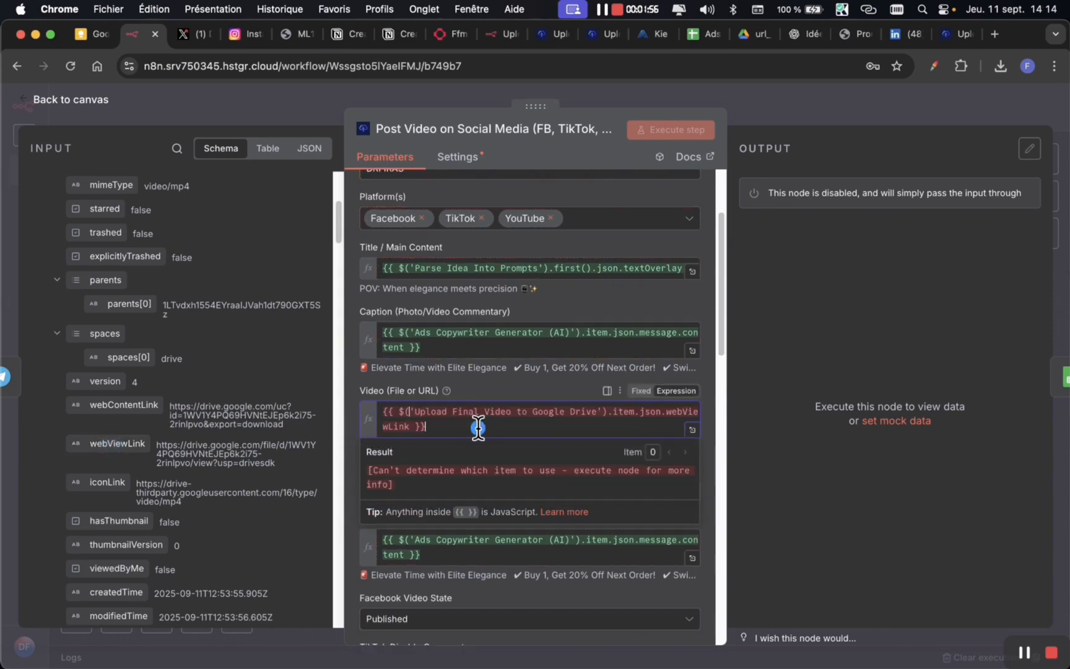
Replace item with first() in the Google Drive webViewLink expression and check the resolved link.
{"action": "left_click", "coordinate": [627, 413]}
{"action": "key", "text": "BackSpace"}
{"action": "key", "text": "BackSpace"}
{"action": "key", "text": "BackSpace"}
{"action": "key", "text": "BackSpace"}
{"action": "type", "text": "fir"}
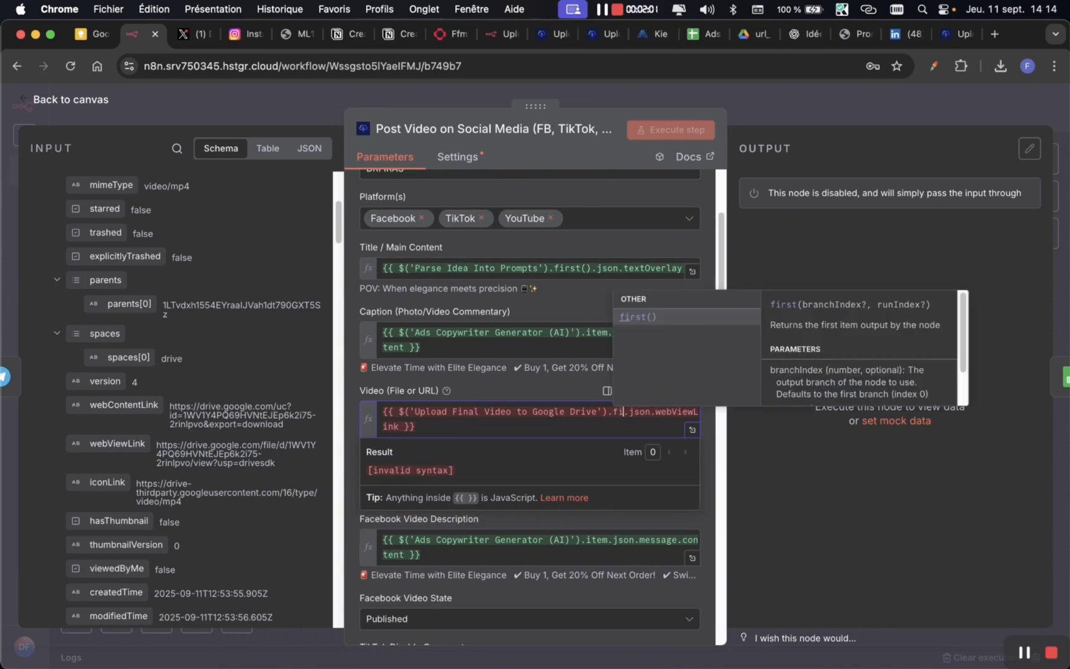
{"action": "left_click", "coordinate": [671, 317]}
{"action": "left_click", "coordinate": [520, 392]}
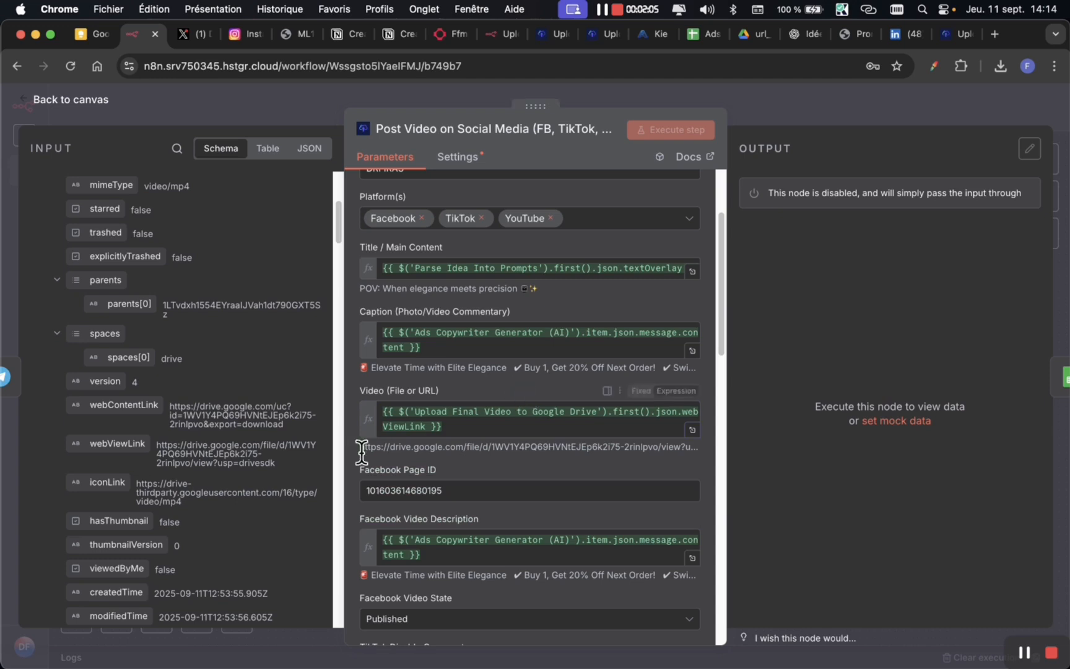
Switch to Google Drive, view the sharing options of the url_Videos folder, and return to the n8n workflow.
{"action": "left_click", "coordinate": [752, 40]}
{"action": "left_click", "coordinate": [426, 157]}
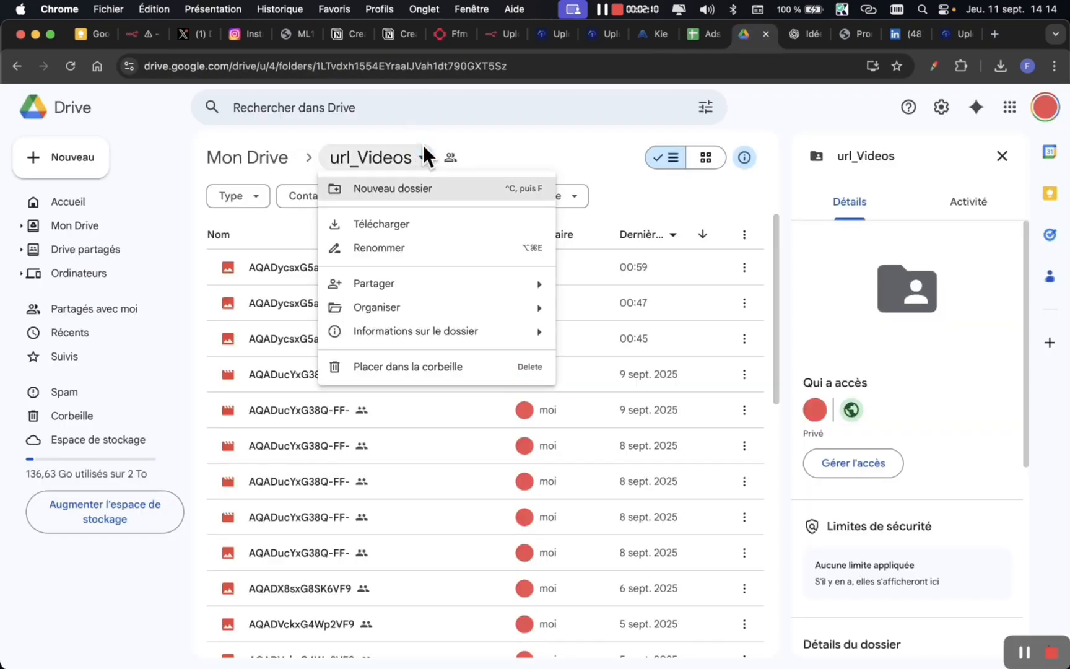
{"action": "mouse_move", "coordinate": [411, 284]}
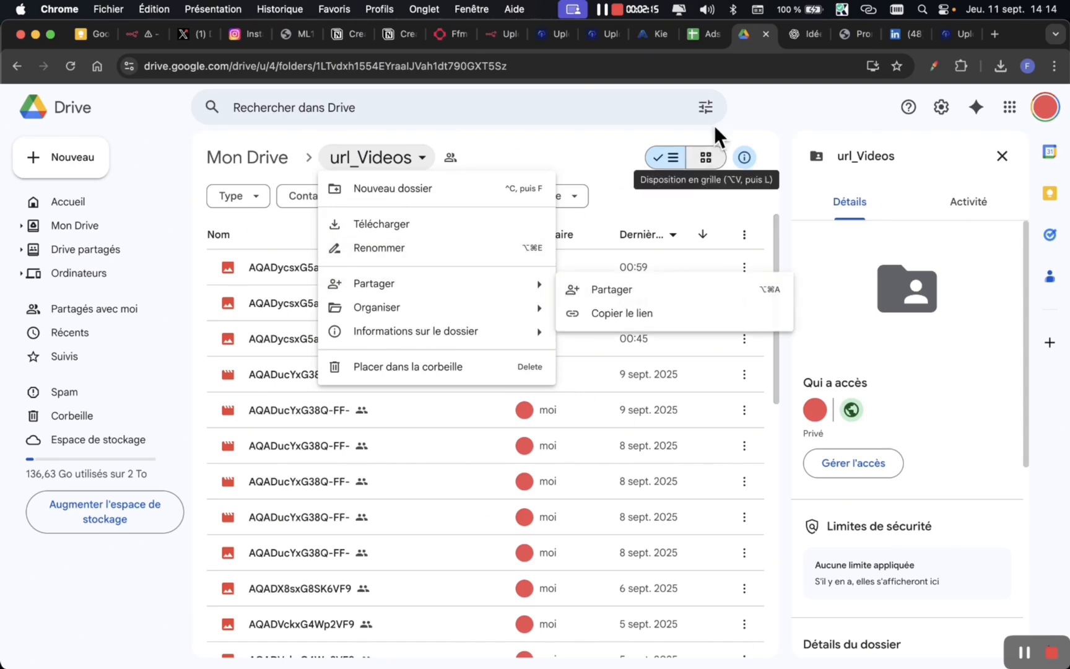
{"action": "left_click", "coordinate": [146, 41]}
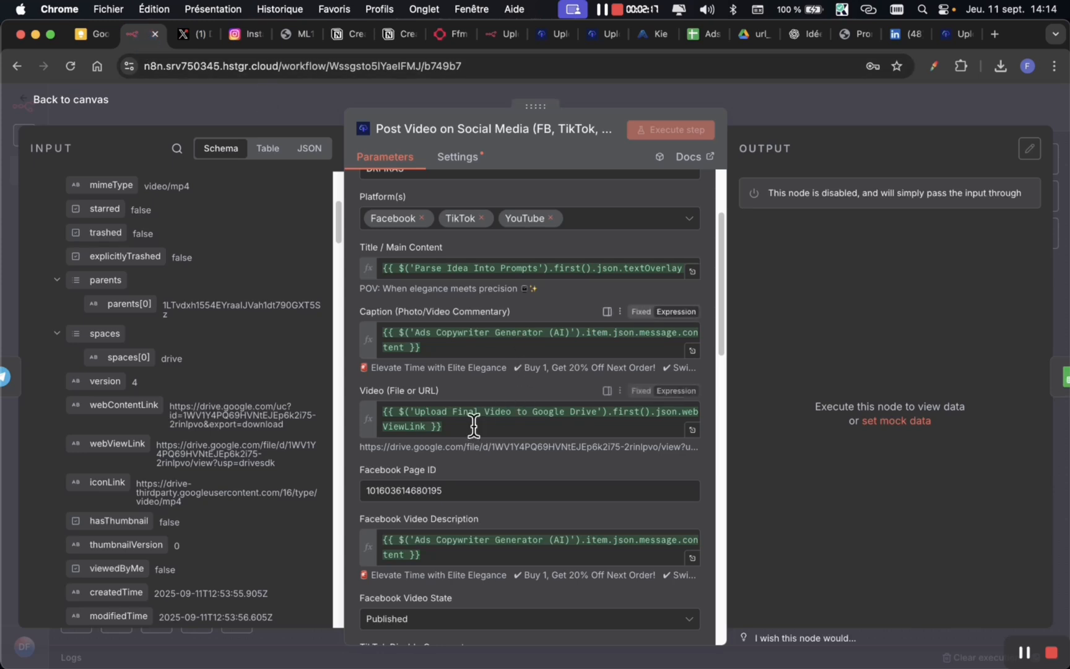
Review the node's YouTube settings, including the available YouTube Privacy Status options.
{"action": "scroll", "coordinate": [471, 430], "scroll_direction": "down", "scroll_amount": 5}
{"action": "scroll", "coordinate": [471, 440], "scroll_direction": "down", "scroll_amount": 10}
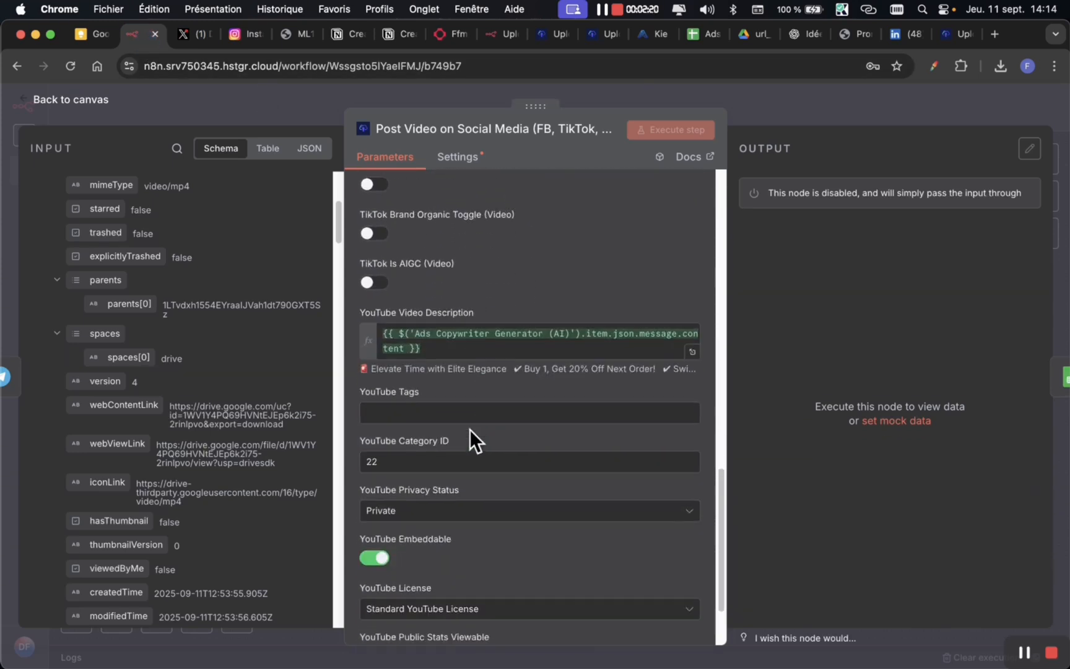
{"action": "left_click", "coordinate": [398, 424]}
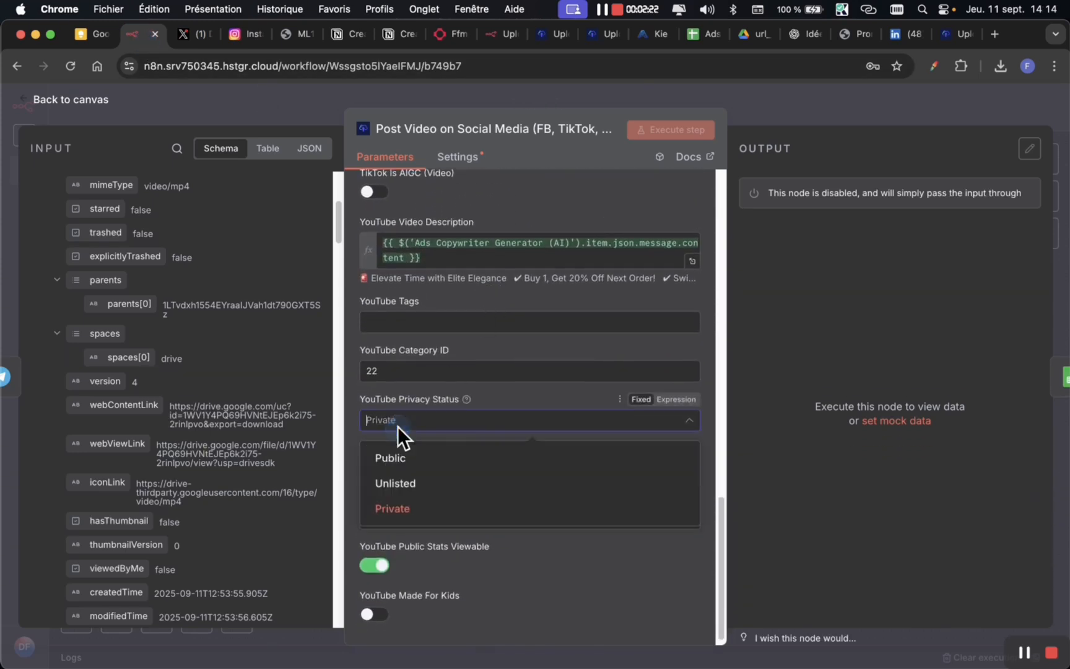
{"action": "left_click", "coordinate": [438, 390]}
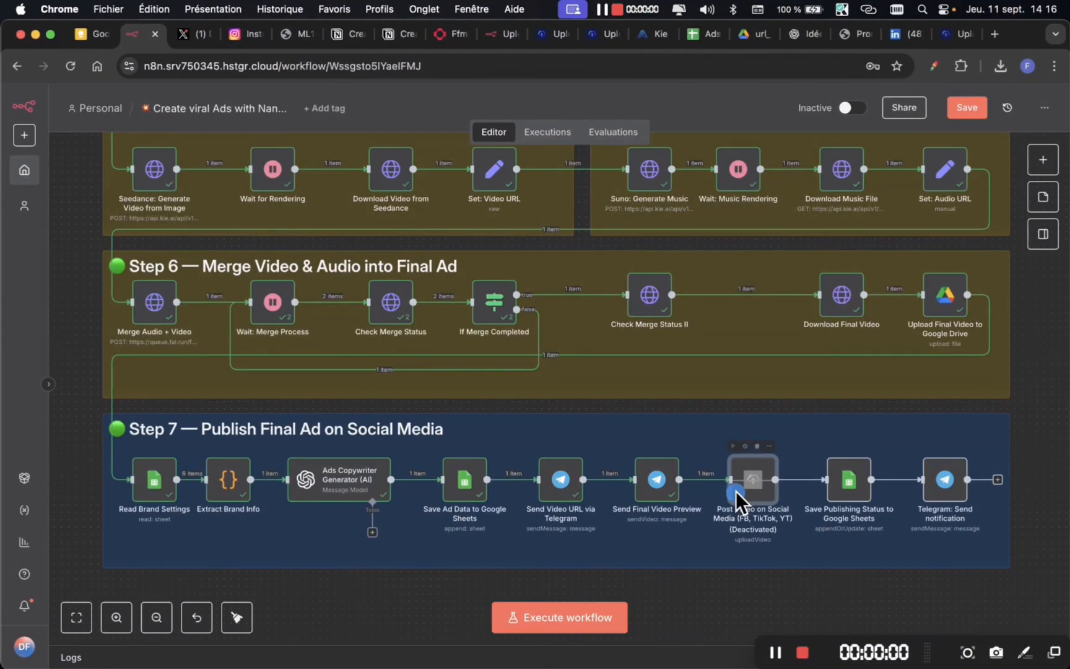
Activate the Post Video on Social Media (FB, TikTok, YT) node and execute only that step.
{"action": "right_click", "coordinate": [736, 490]}
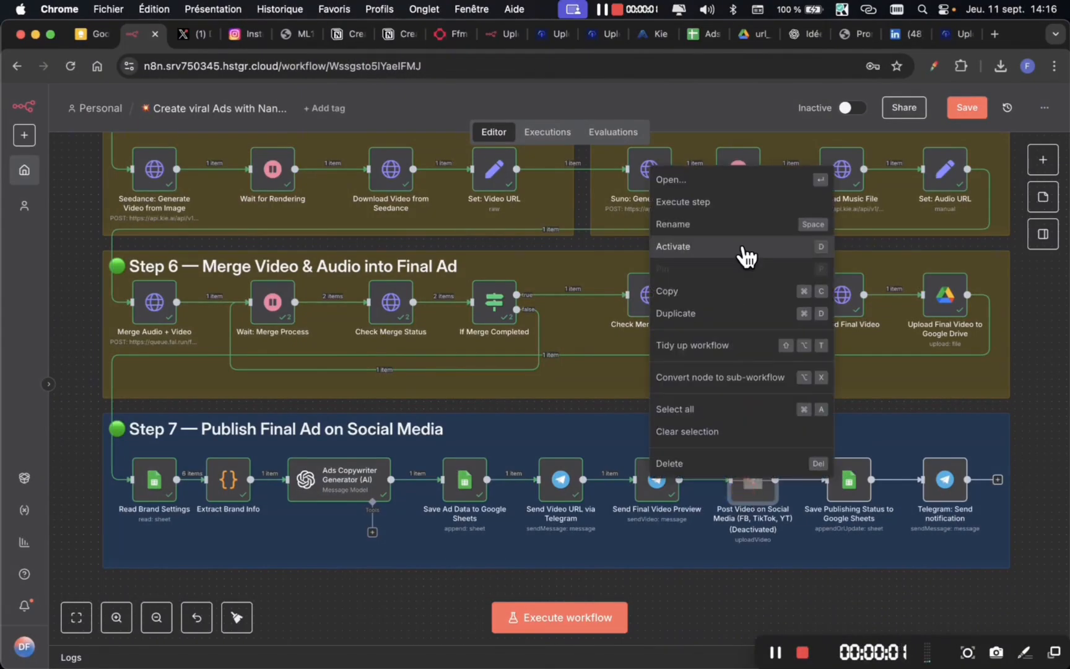
{"action": "left_click", "coordinate": [749, 243]}
{"action": "right_click", "coordinate": [750, 456]}
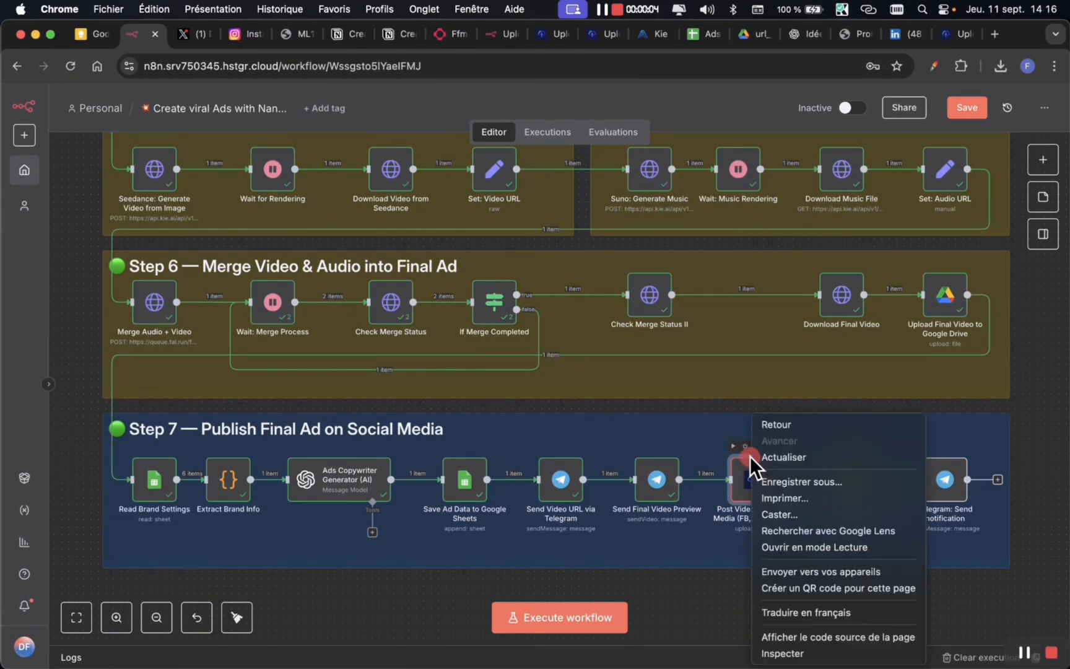
{"action": "right_click", "coordinate": [746, 480]}
{"action": "left_click", "coordinate": [736, 198]}
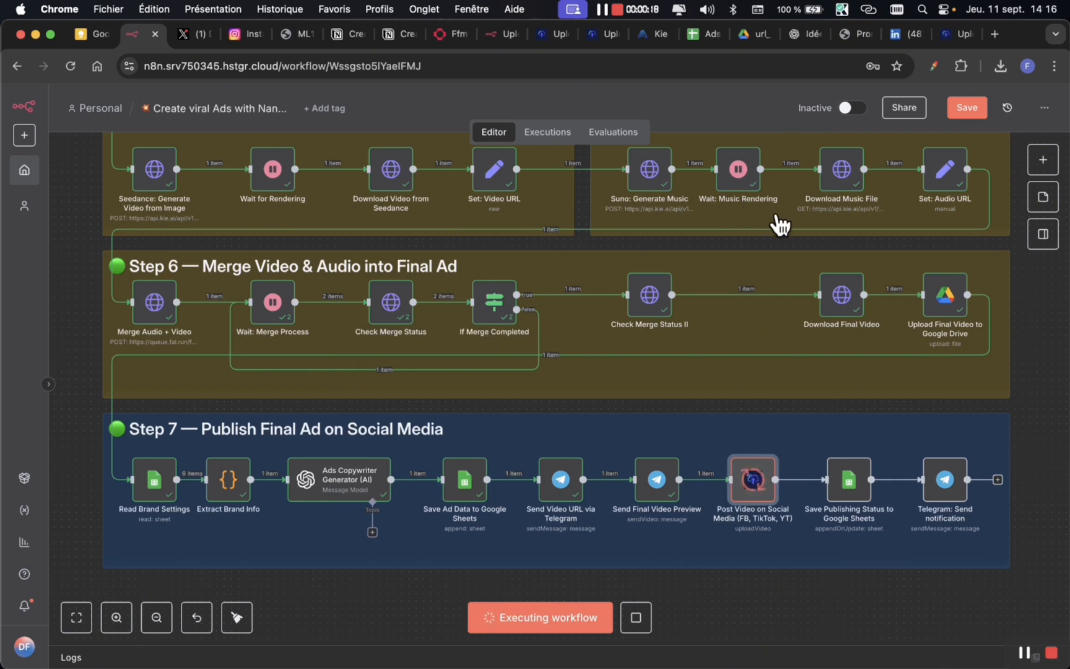
Open the Post Video on Social Media node and examine its Video (File or URL) expression.
{"action": "right_click", "coordinate": [744, 496]}
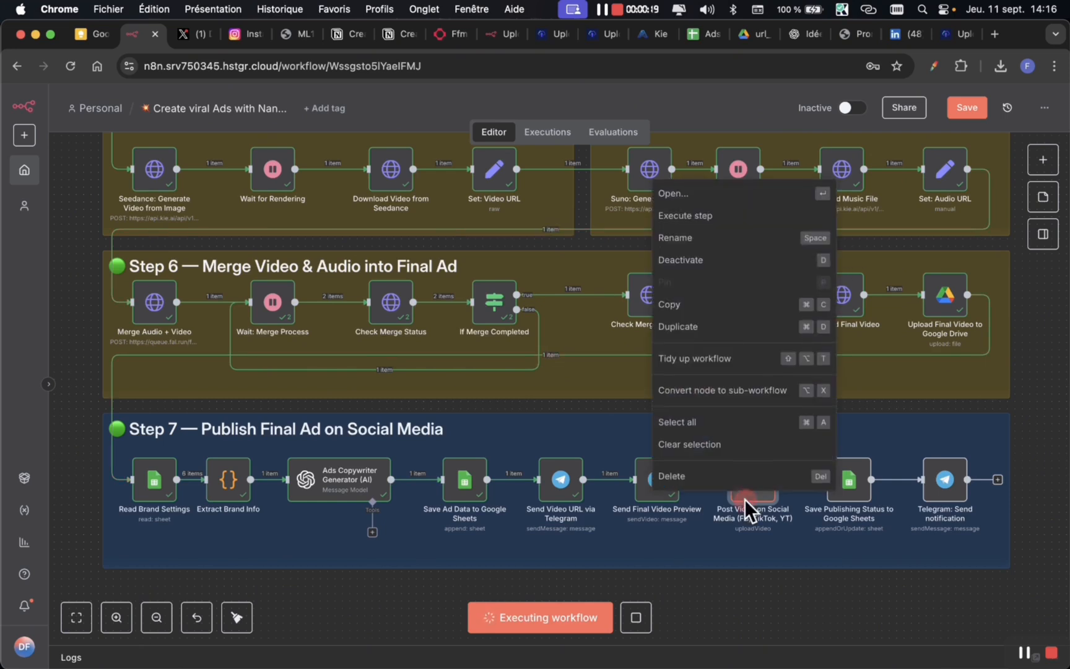
{"action": "left_click", "coordinate": [719, 192]}
{"action": "key", "text": "ctrl+Tab"}
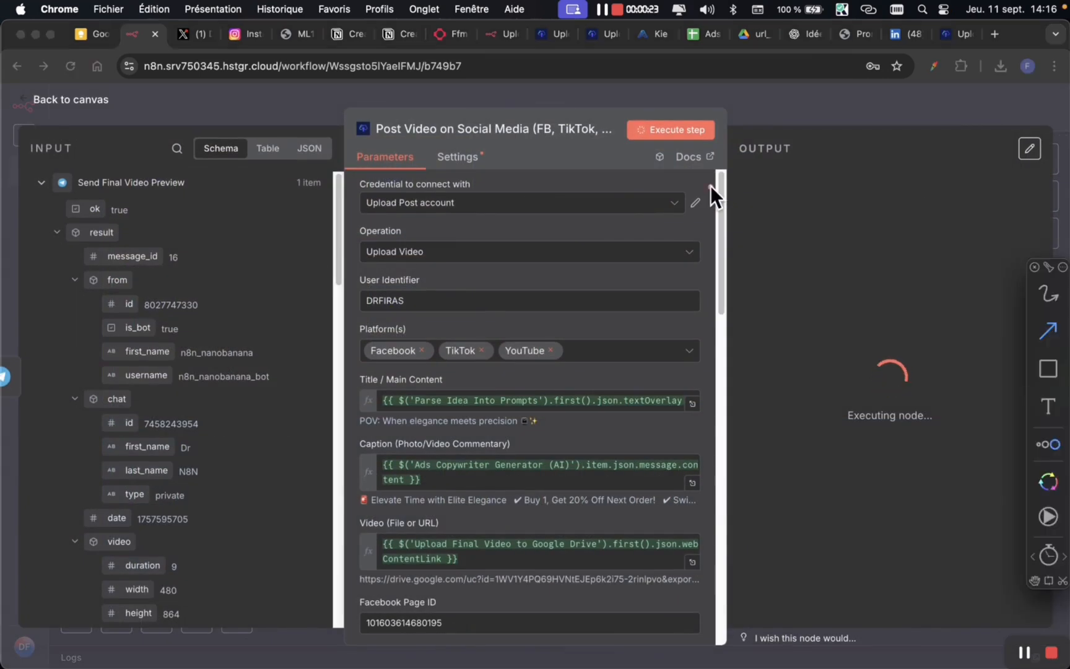
{"action": "mouse_move", "coordinate": [427, 426]}
{"action": "left_mouse_down"}
{"action": "mouse_move", "coordinate": [686, 140]}
{"action": "mouse_move", "coordinate": [825, 183]}
{"action": "left_mouse_up"}
{"action": "key", "text": "f"}
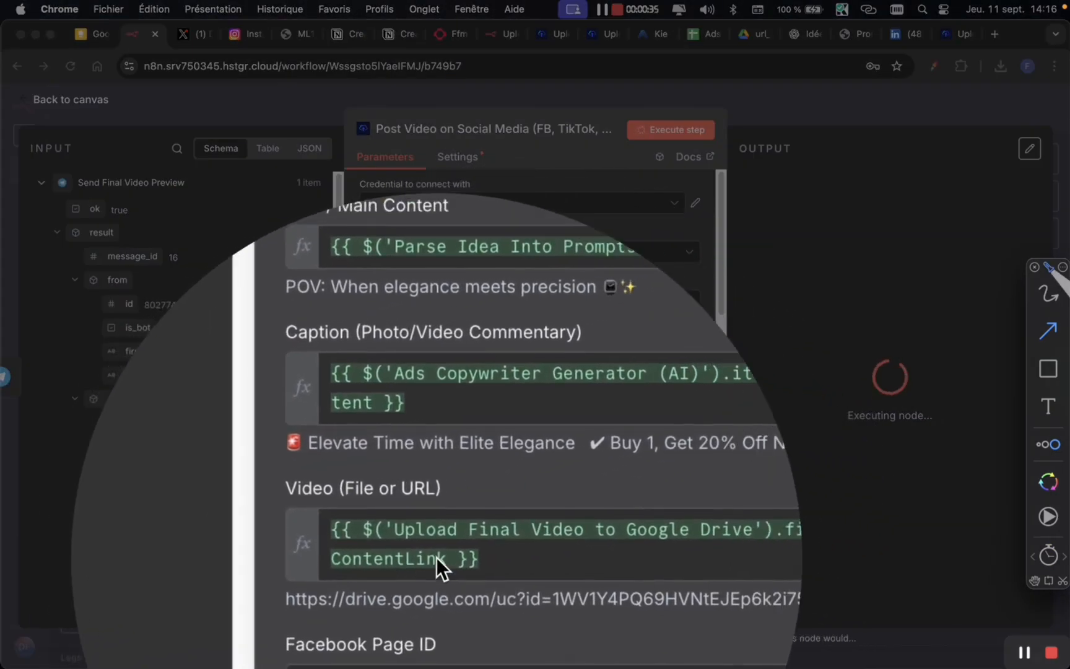
{"action": "key", "text": "Escape"}
Expand the Upload Final Video to Google Drive data and compare its webContentLink and webViewLink values.
{"action": "left_click", "coordinate": [41, 182]}
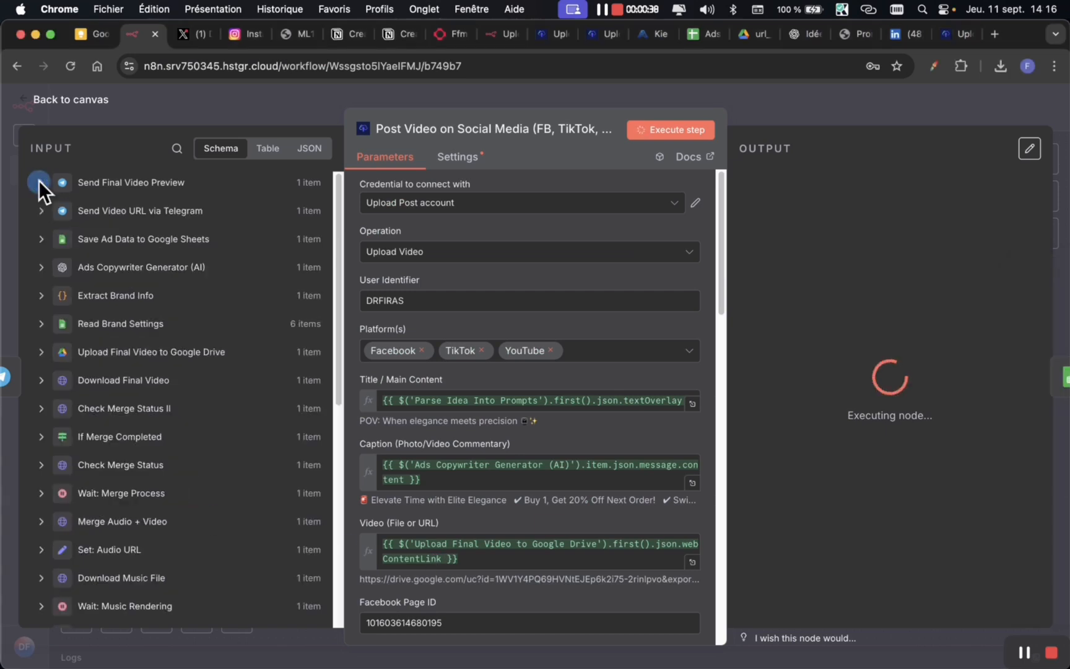
{"action": "left_click", "coordinate": [41, 352]}
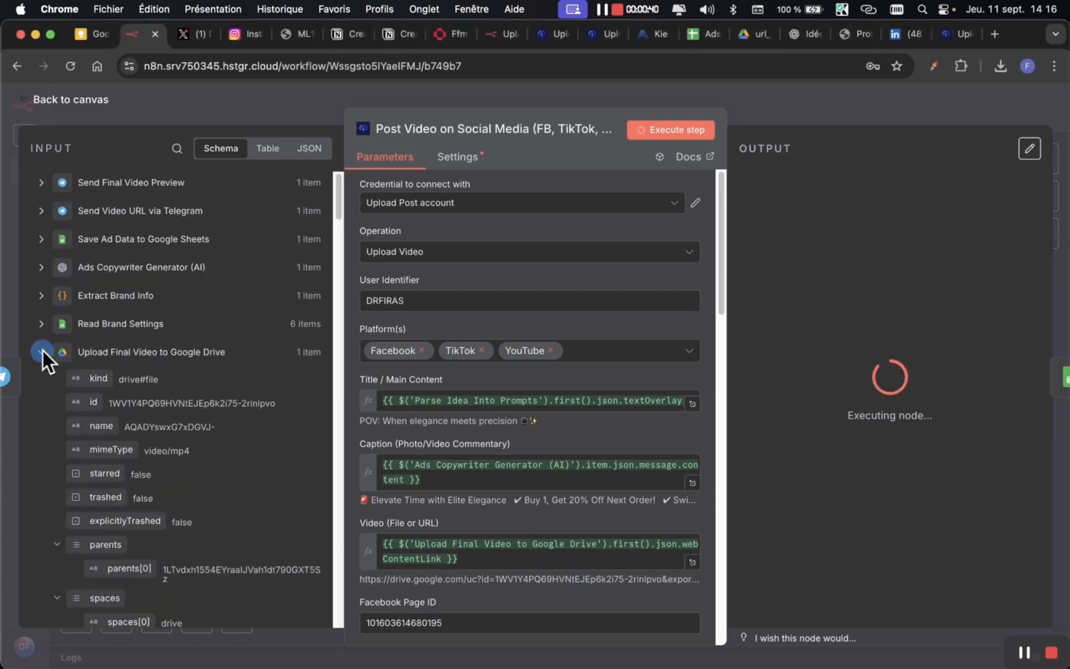
{"action": "scroll", "coordinate": [156, 352], "scroll_direction": "down", "scroll_amount": 6}
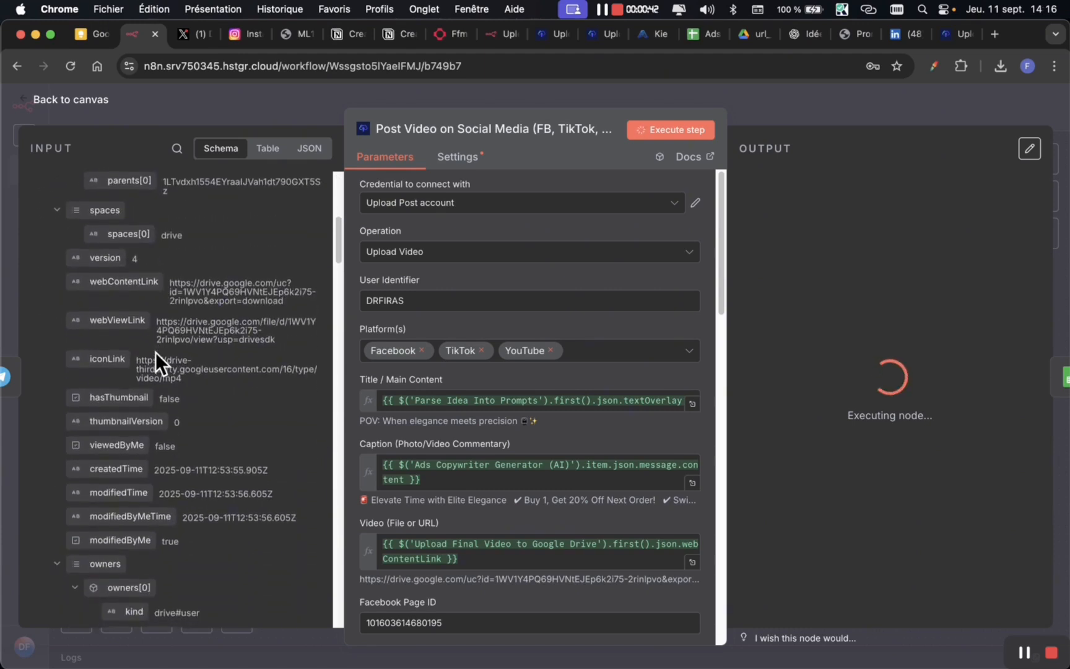
{"action": "key", "text": "ctrl+Tab"}
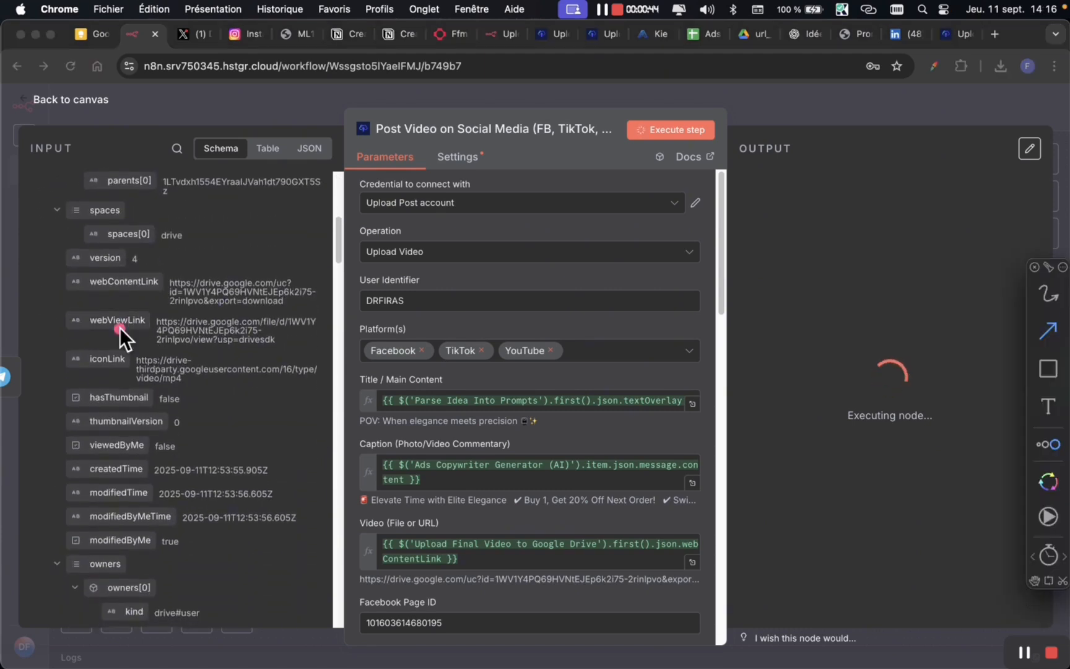
{"action": "key", "text": "z"}
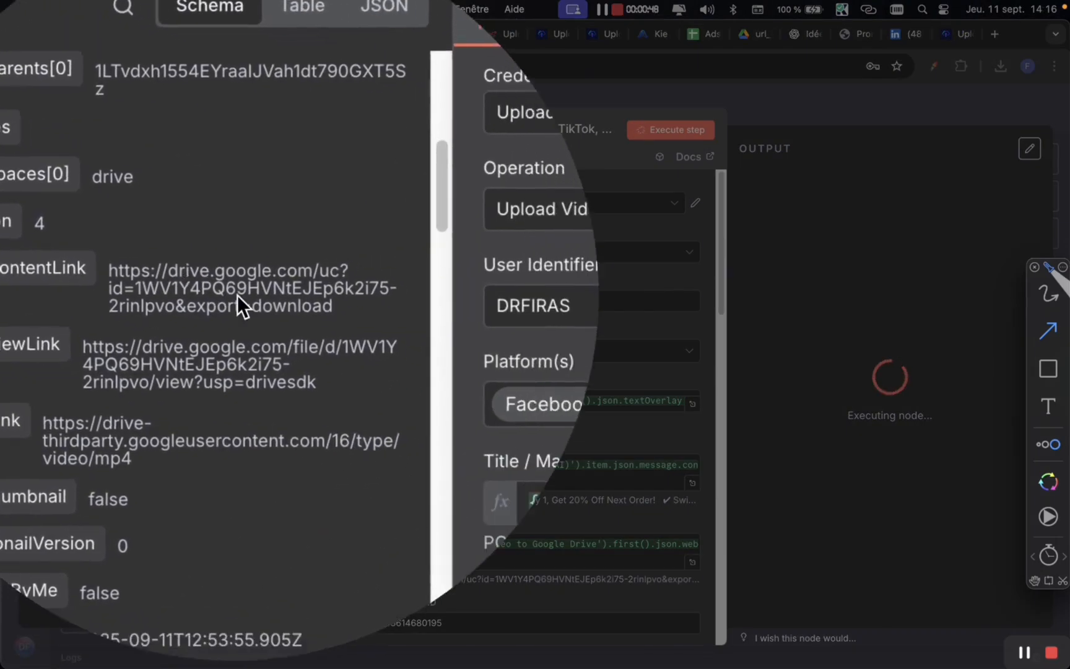
{"action": "key", "text": "Escape"}
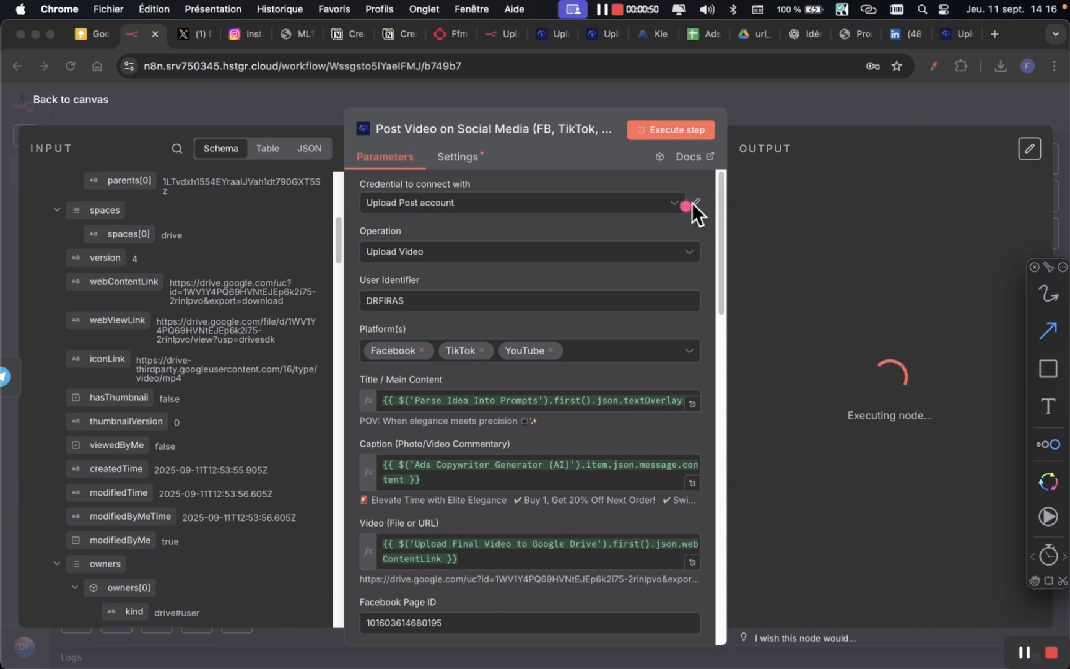
Examine the Post Video on Social Media node's output, including its success, message and total_platforms fields.
{"action": "mouse_move", "coordinate": [603, 213]}
{"action": "left_mouse_down"}
{"action": "mouse_move", "coordinate": [729, 121]}
{"action": "mouse_move", "coordinate": [821, 263]}
{"action": "left_mouse_up"}
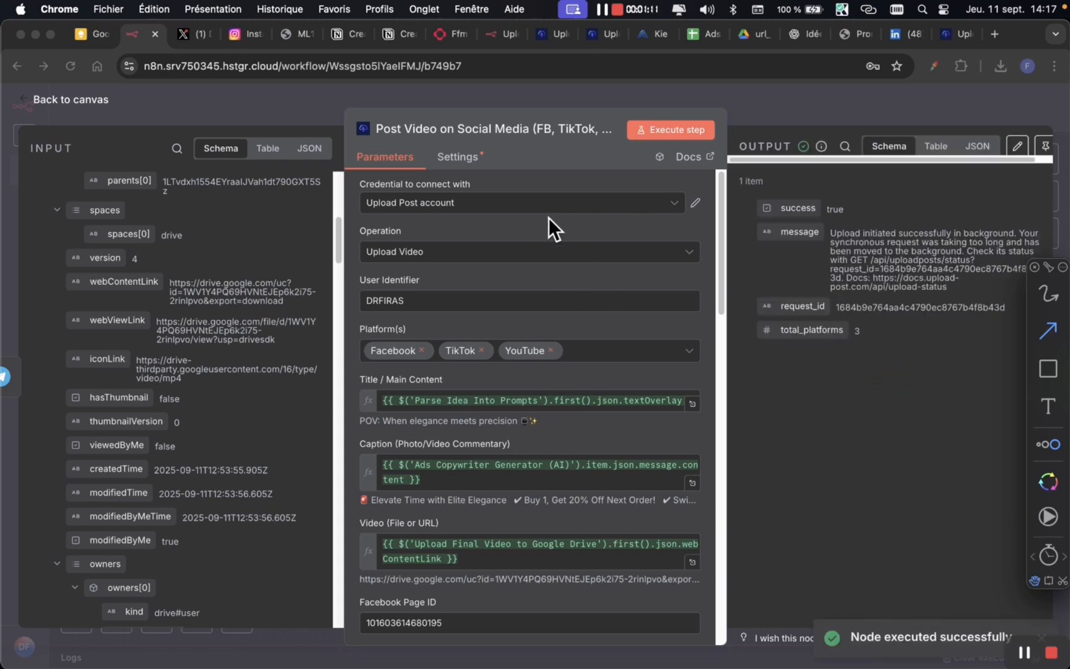
{"action": "mouse_move", "coordinate": [486, 249]}
{"action": "left_mouse_down"}
{"action": "mouse_move", "coordinate": [841, 192]}
{"action": "mouse_move", "coordinate": [738, 196]}
{"action": "left_mouse_up"}
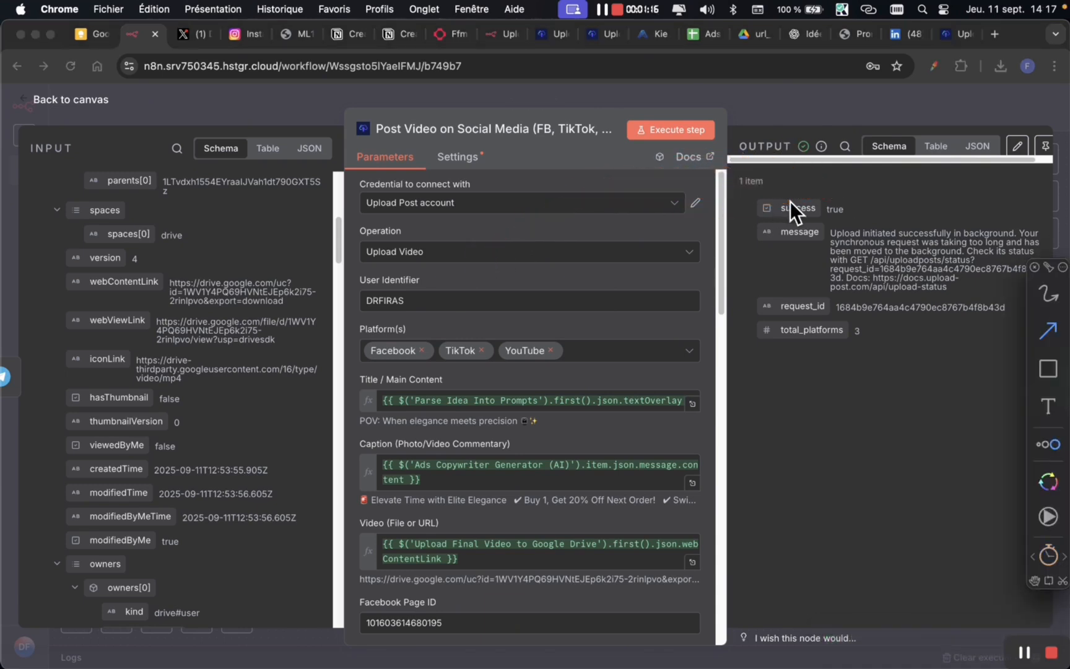
{"action": "key", "text": "ctrl+z"}
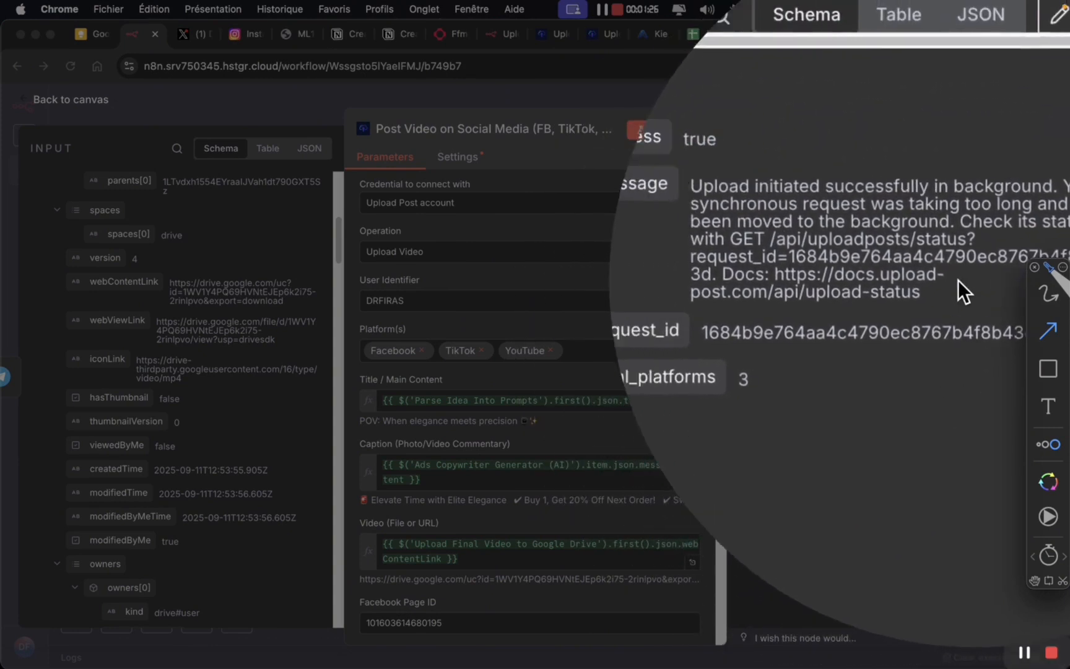
{"action": "key", "text": "Escape"}
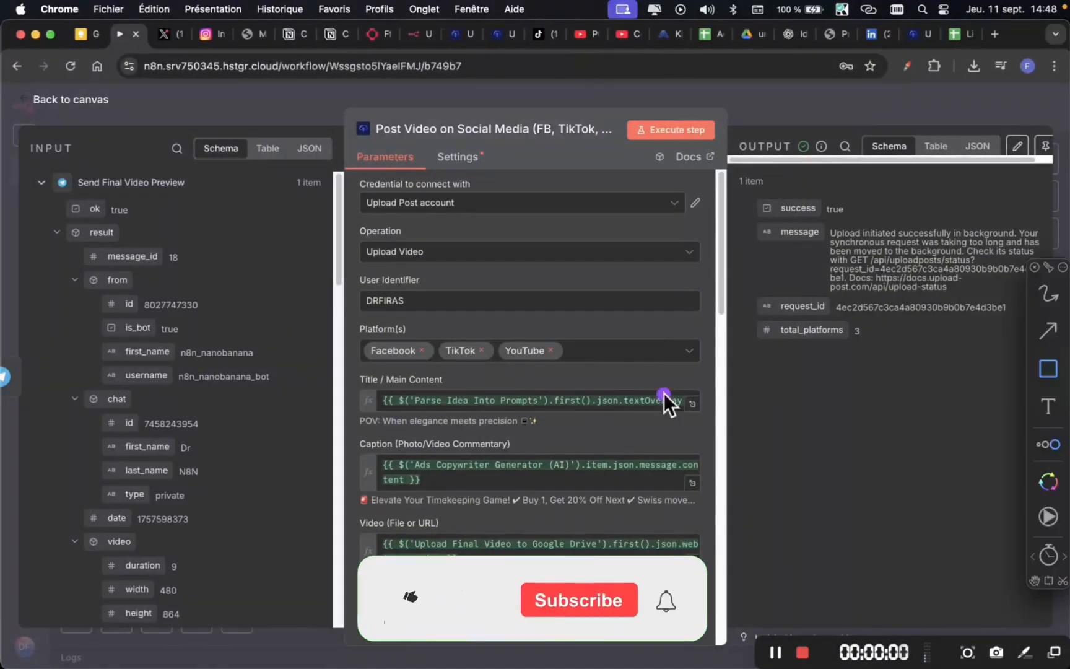
{"action": "mouse_move", "coordinate": [531, 550]}
{"action": "left_mouse_down"}
{"action": "mouse_move", "coordinate": [824, 410]}
{"action": "mouse_move", "coordinate": [1031, 167]}
{"action": "mouse_move", "coordinate": [1055, 156]}
{"action": "left_mouse_up"}
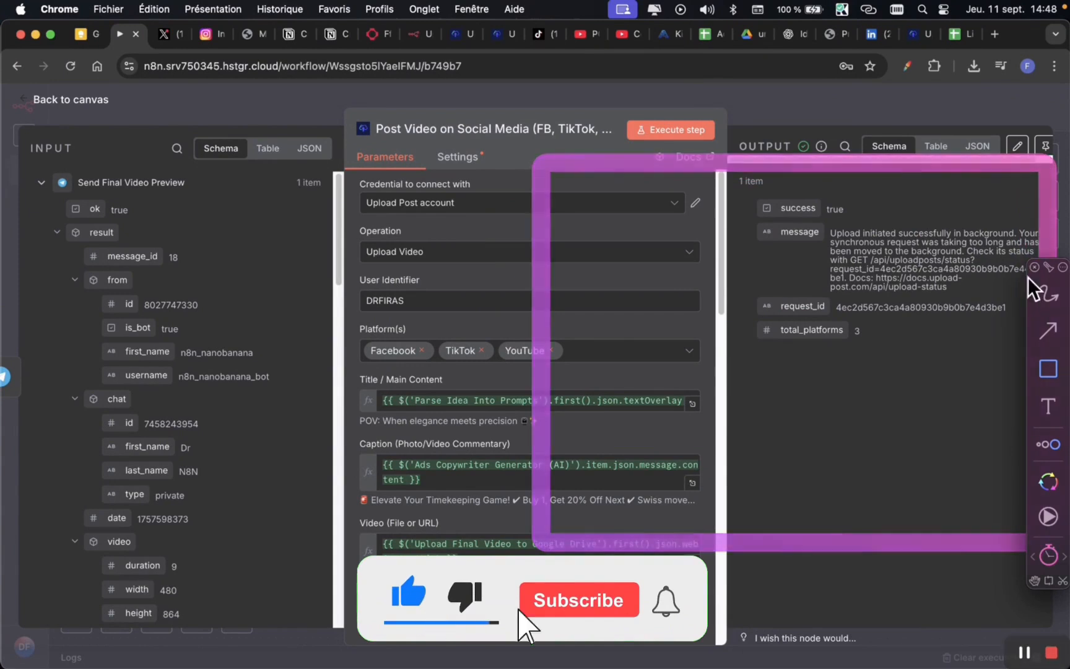
{"action": "left_click", "coordinate": [1048, 330]}
{"action": "left_click_drag", "start_coordinate": [850, 563], "coordinate": [852, 327]}
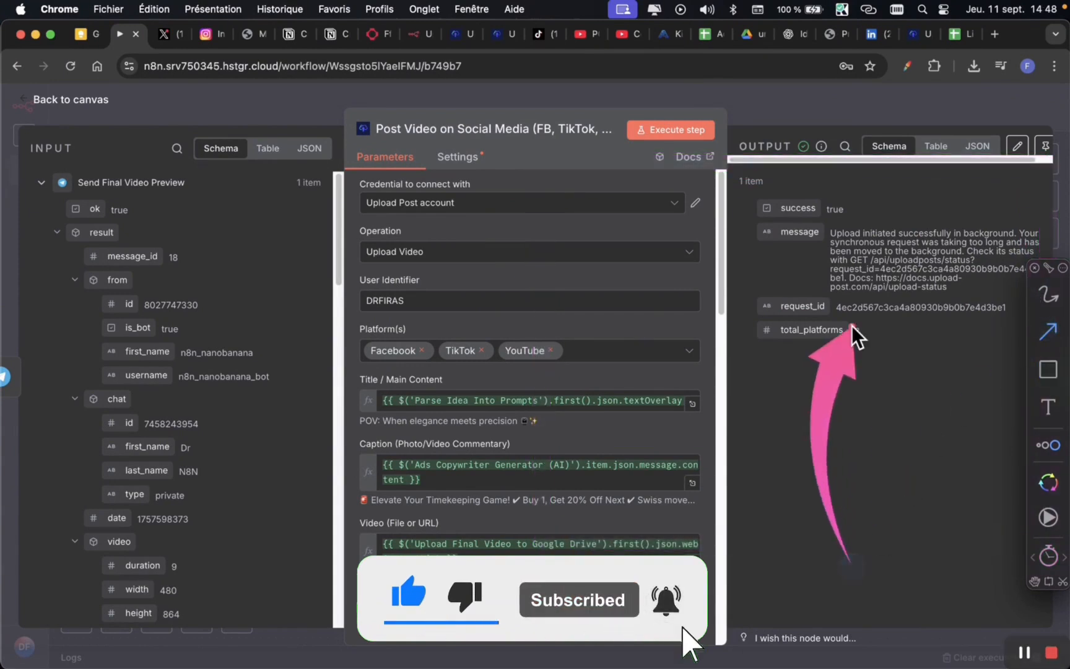
Open the Upload-Post upload history and examine the status of the YouTube, TikTok, Facebook, X and Instagram uploads.
{"action": "left_click", "coordinate": [455, 35]}
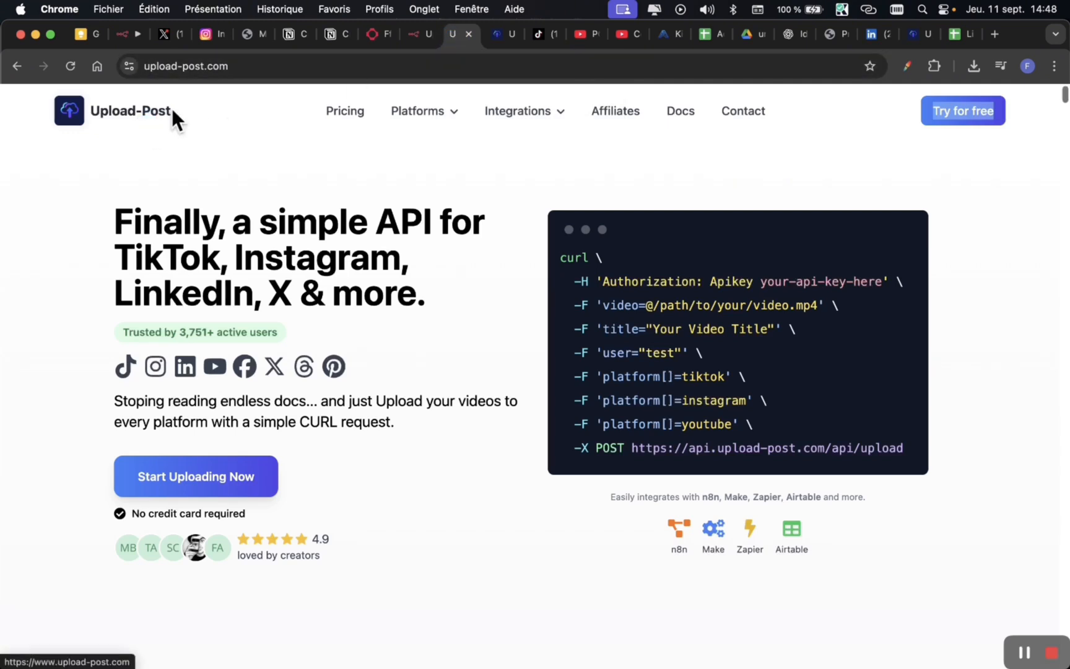
{"action": "left_click", "coordinate": [493, 42]}
{"action": "left_click", "coordinate": [1037, 117]}
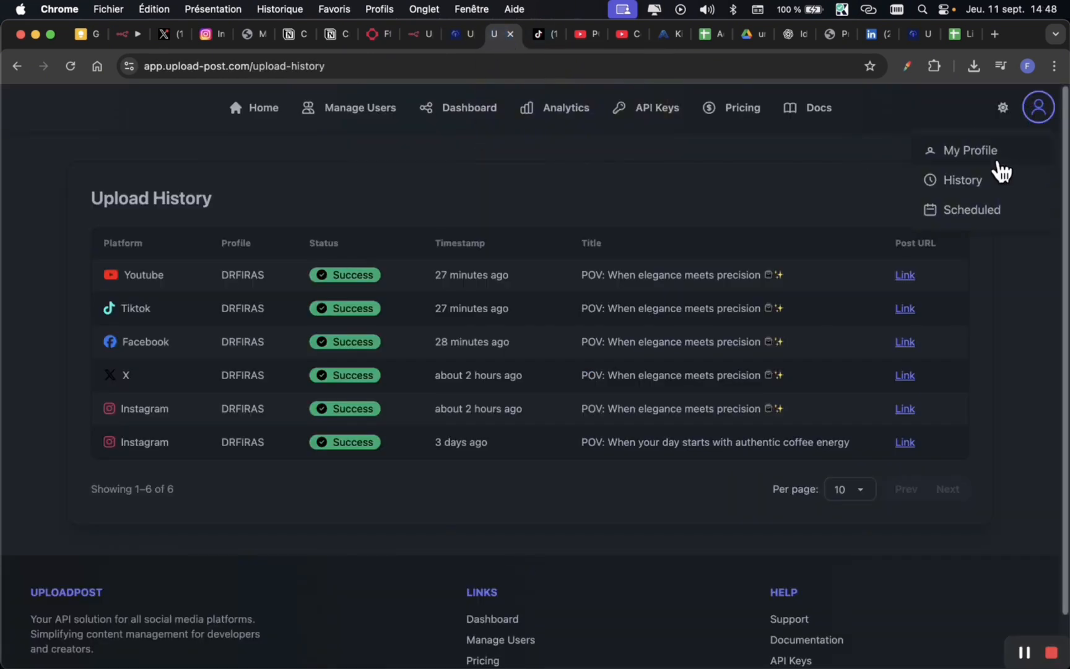
{"action": "left_click", "coordinate": [968, 186]}
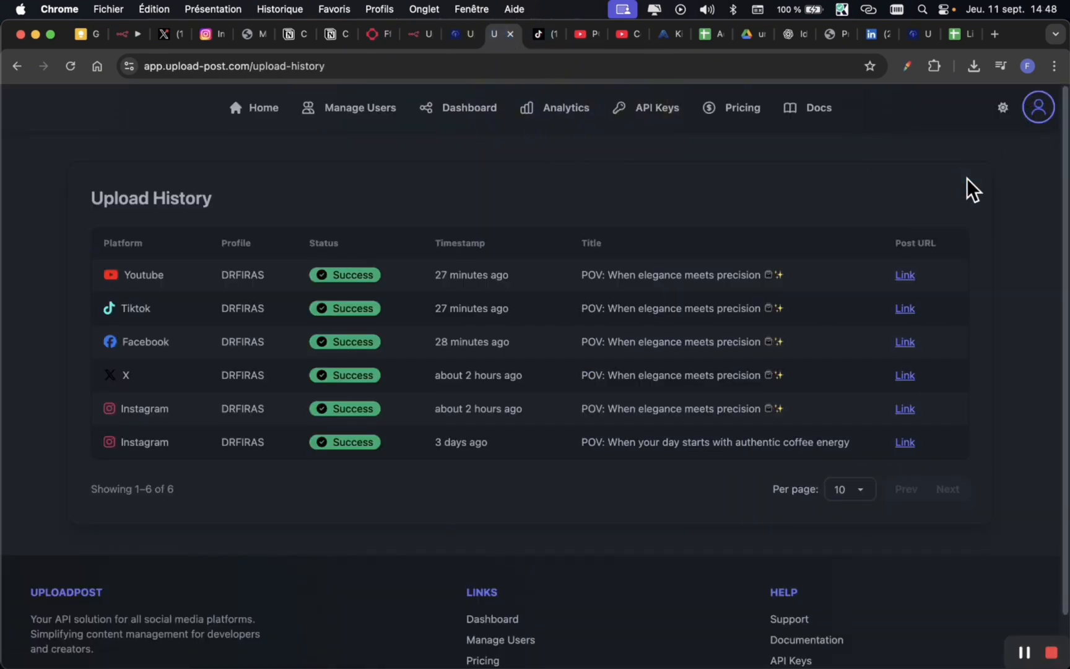
{"action": "key", "text": "alt+Tab"}
{"action": "left_click", "coordinate": [1049, 377]}
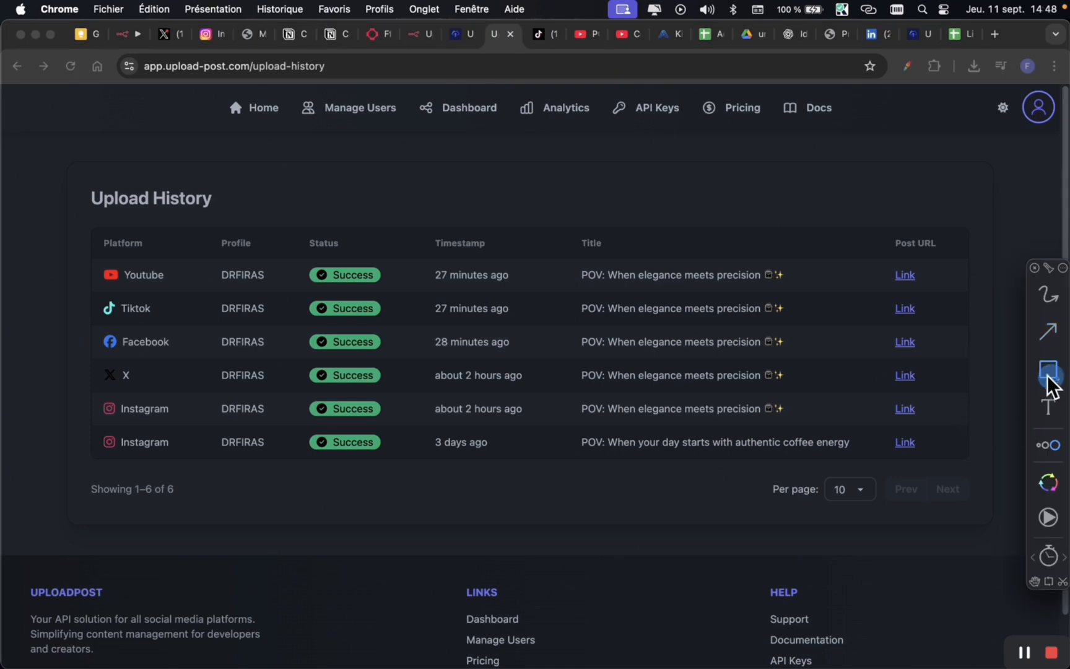
{"action": "mouse_move", "coordinate": [81, 364]}
{"action": "left_mouse_down"}
{"action": "mouse_move", "coordinate": [635, 430]}
{"action": "mouse_move", "coordinate": [895, 414]}
{"action": "mouse_move", "coordinate": [969, 426]}
{"action": "left_mouse_up"}
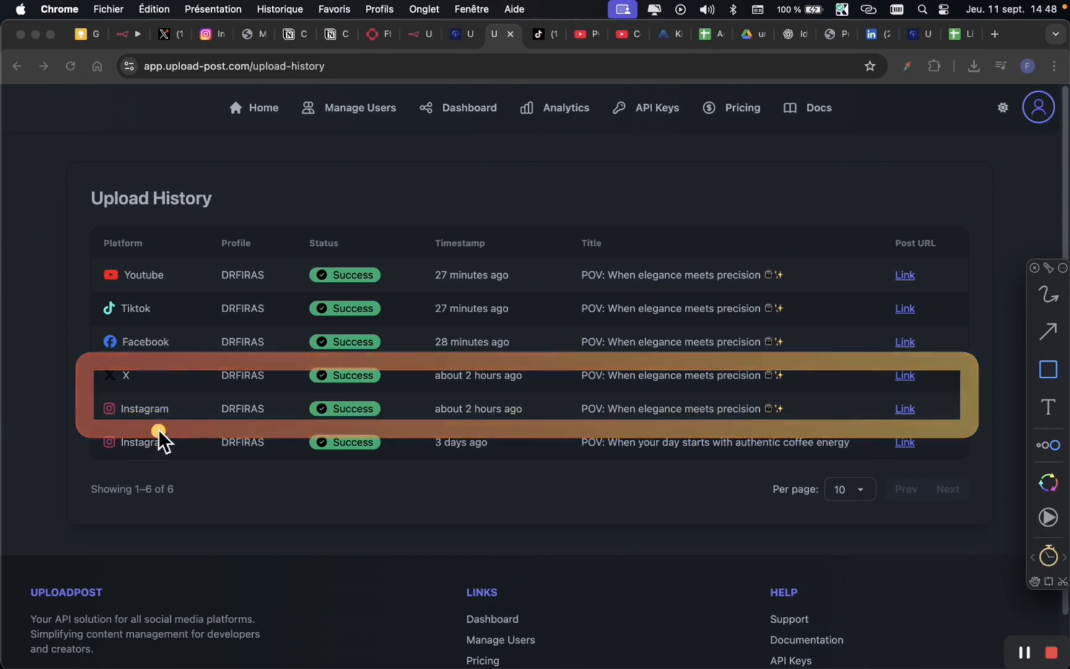
{"action": "mouse_move", "coordinate": [81, 354]}
{"action": "left_mouse_down"}
{"action": "mouse_move", "coordinate": [309, 217]}
{"action": "mouse_move", "coordinate": [987, 253]}
{"action": "left_mouse_up"}
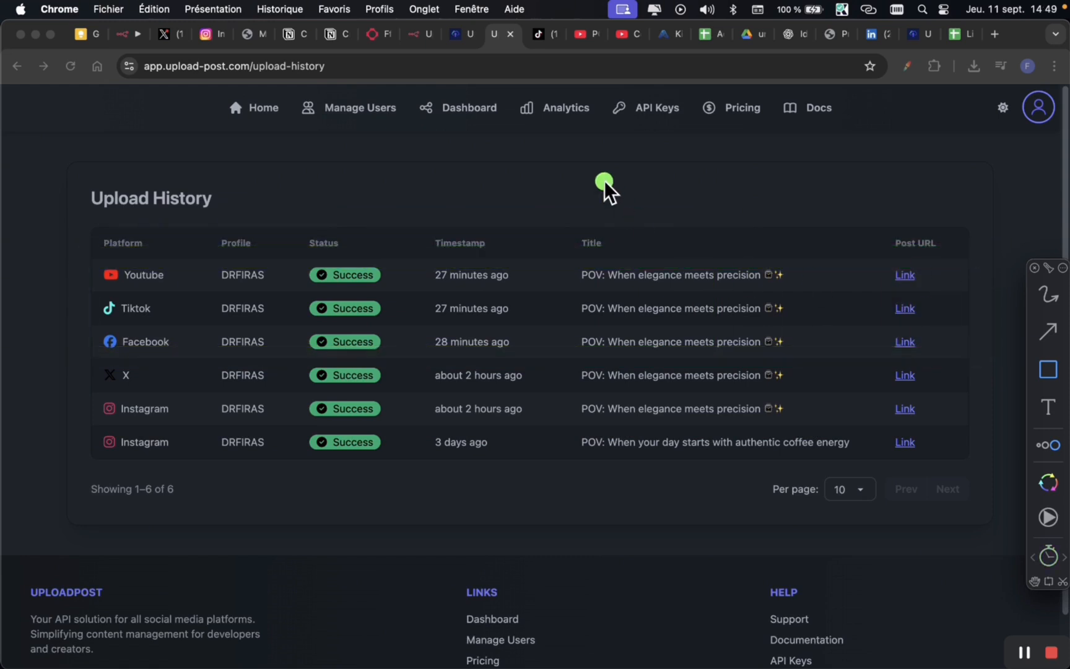
Check for the published watch ad on the TikTok profile, its YouTube video page and the YouTube Studio Shorts list.
{"action": "left_click", "coordinate": [544, 36]}
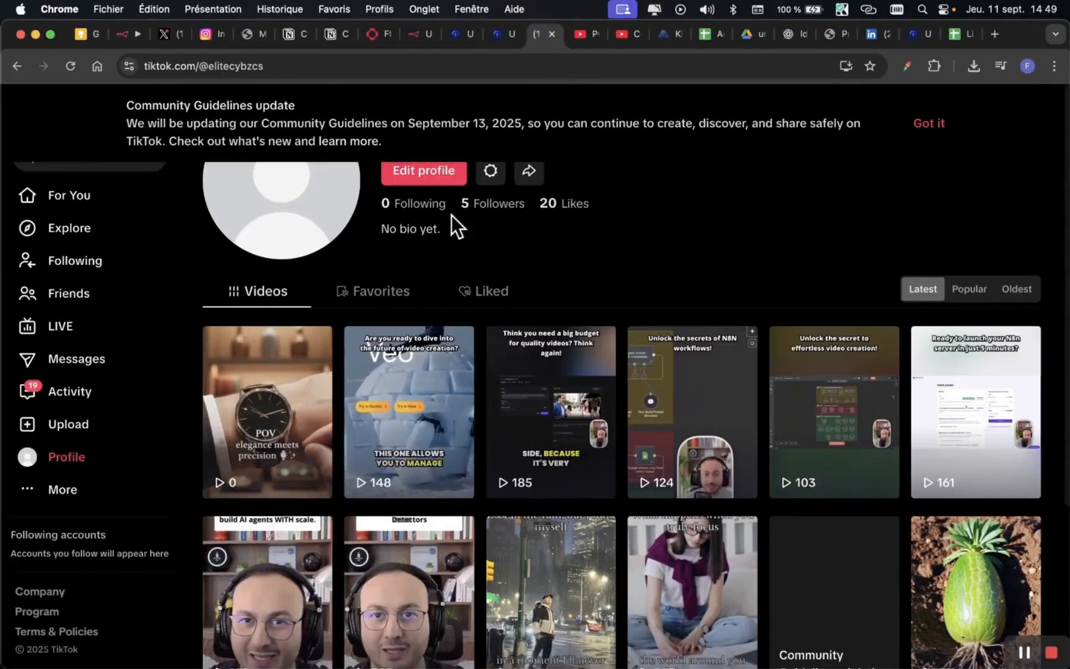
{"action": "left_click", "coordinate": [587, 35]}
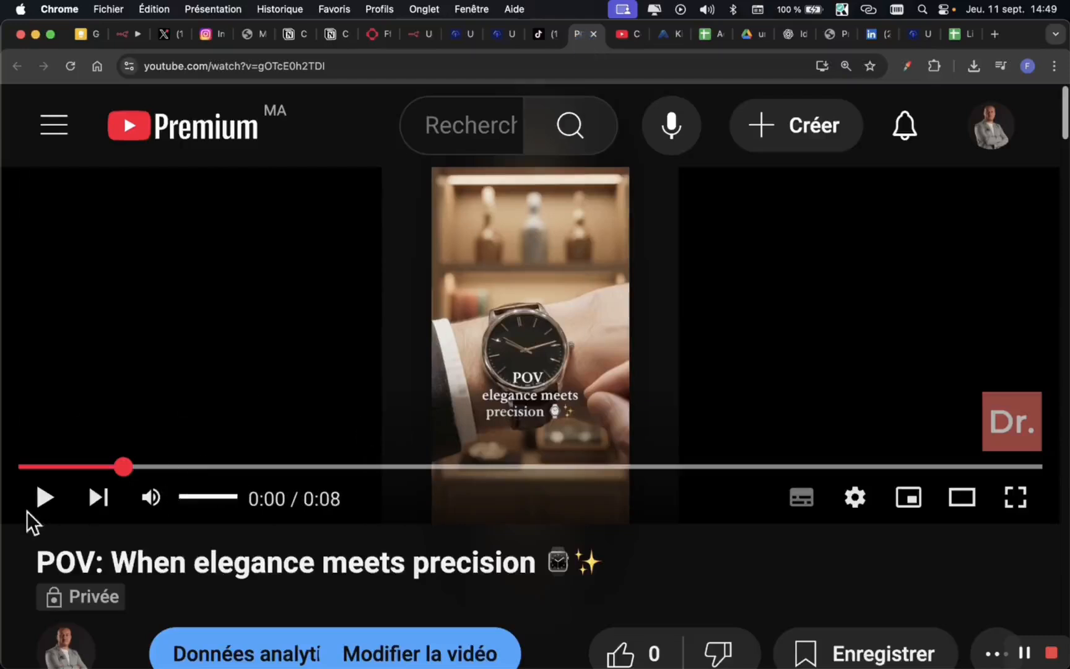
{"action": "left_click", "coordinate": [627, 35]}
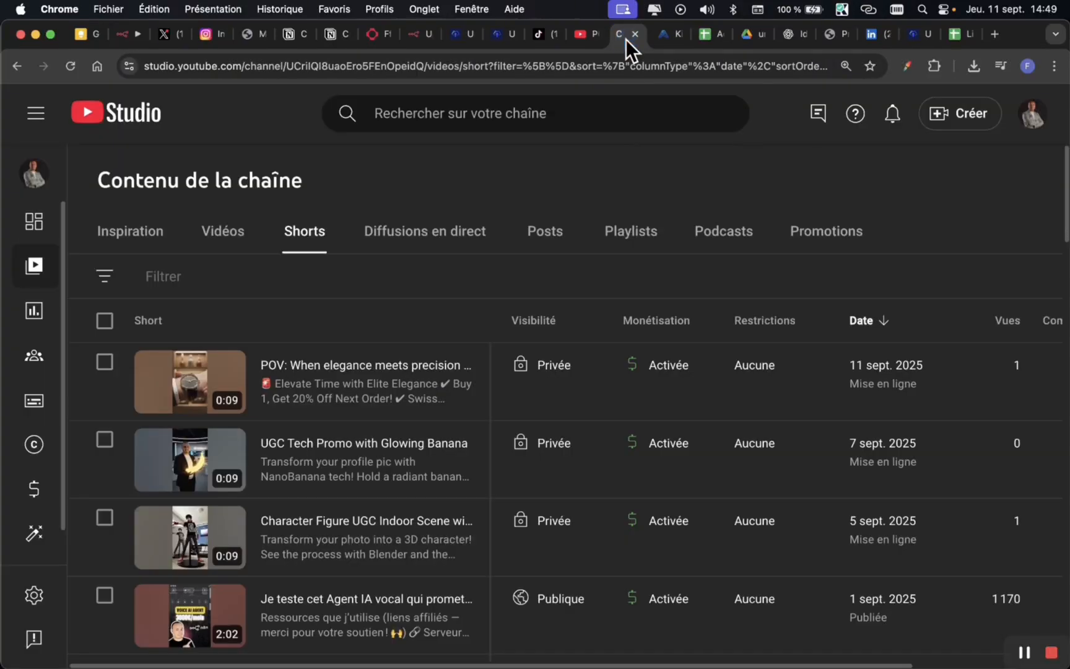
{"action": "key", "text": "alt+Tab"}
{"action": "left_click", "coordinate": [1048, 331]}
{"action": "left_click_drag", "start_coordinate": [797, 409], "coordinate": [313, 264]}
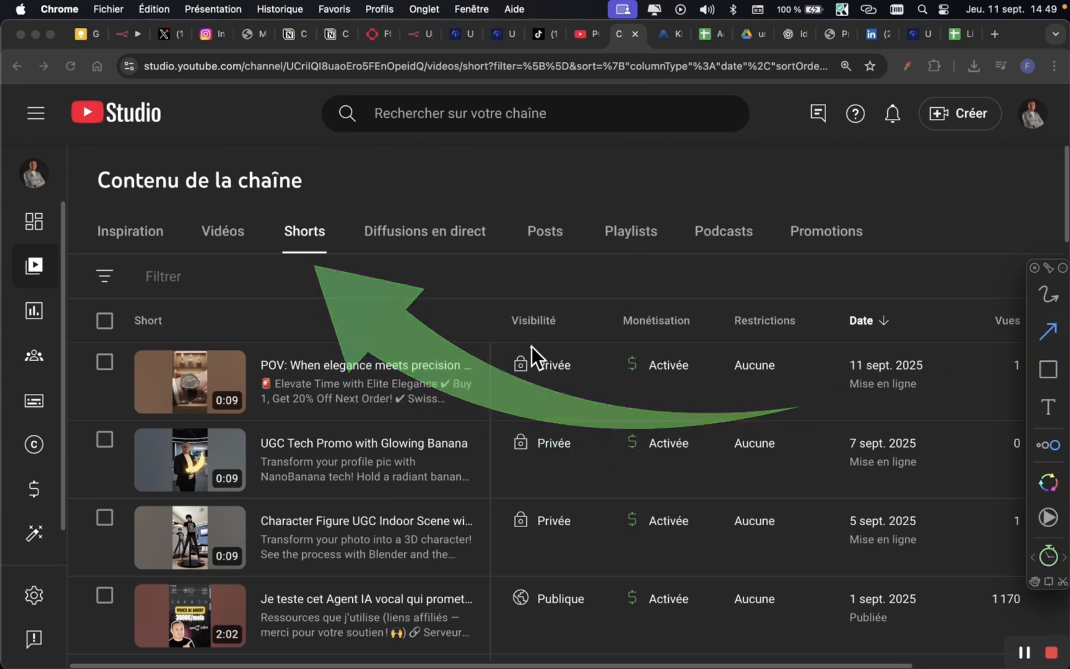
{"action": "key", "text": "z"}
{"action": "key", "text": "z"}
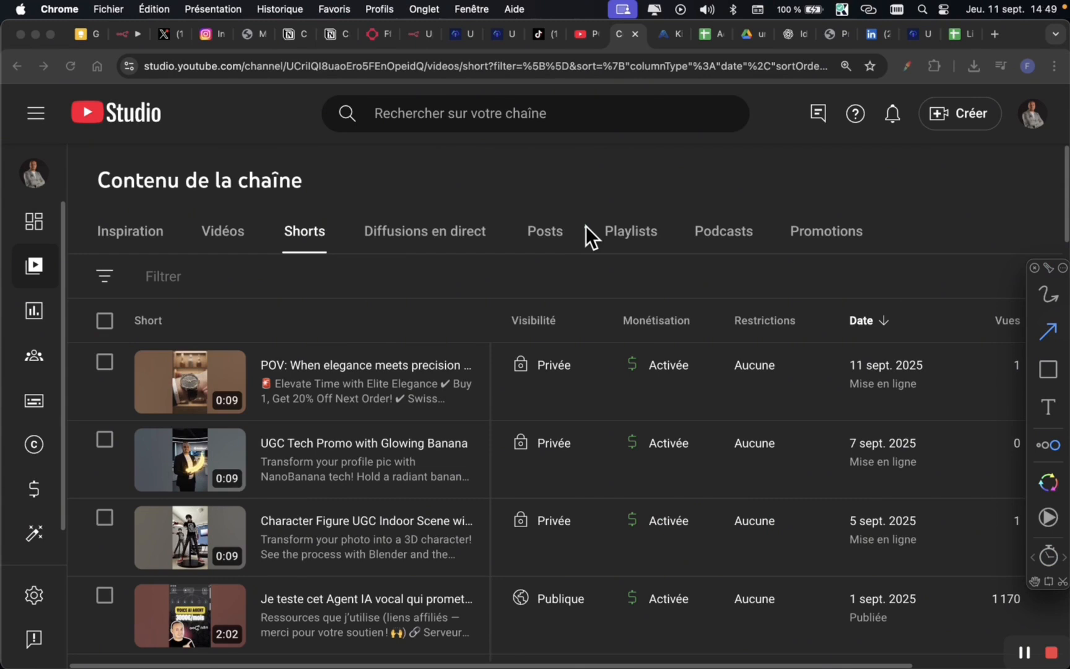
{"action": "left_click", "coordinate": [438, 197]}
Review the ID IMAGE match and Published status in the n8n Save Publishing Status to Google Sheets node, and execute that step.
{"action": "left_click", "coordinate": [118, 34]}
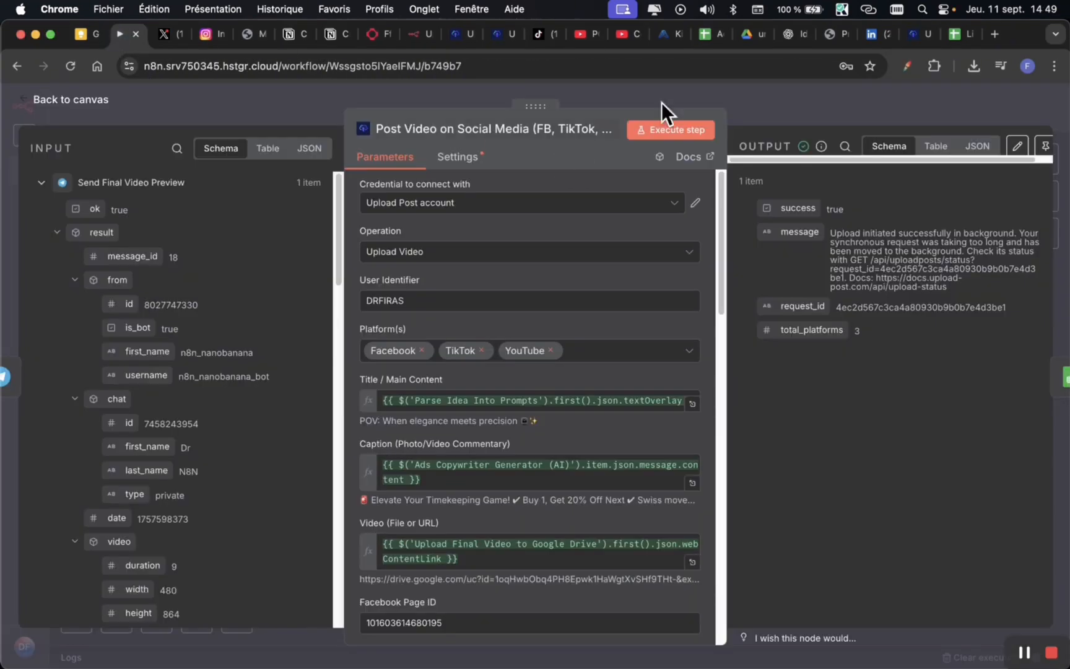
{"action": "left_click", "coordinate": [916, 96]}
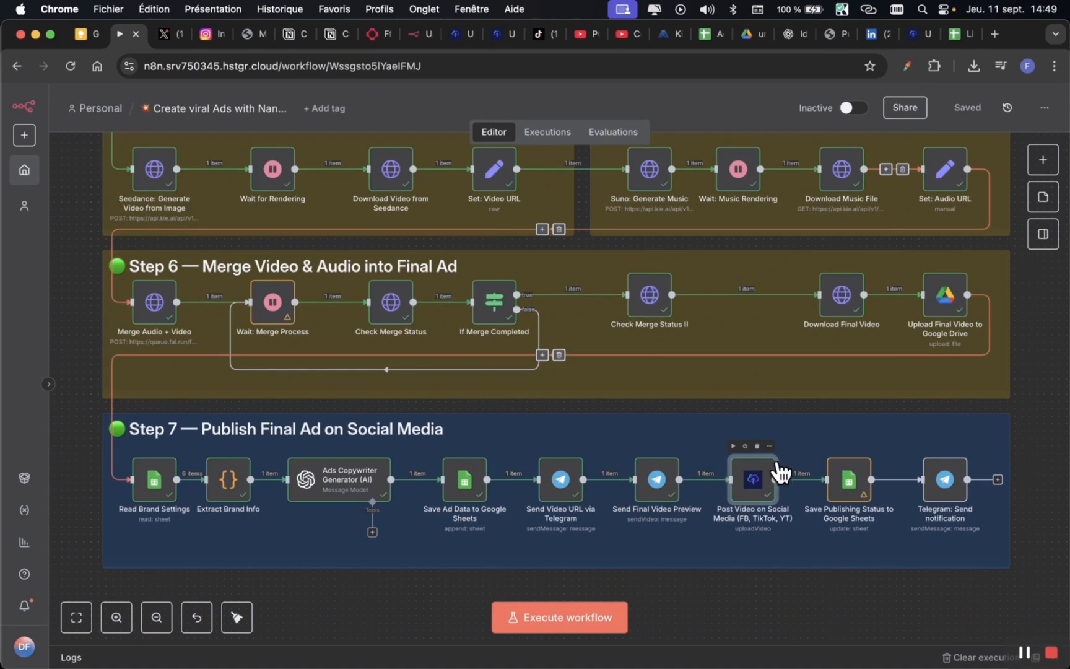
{"action": "right_click", "coordinate": [858, 483]}
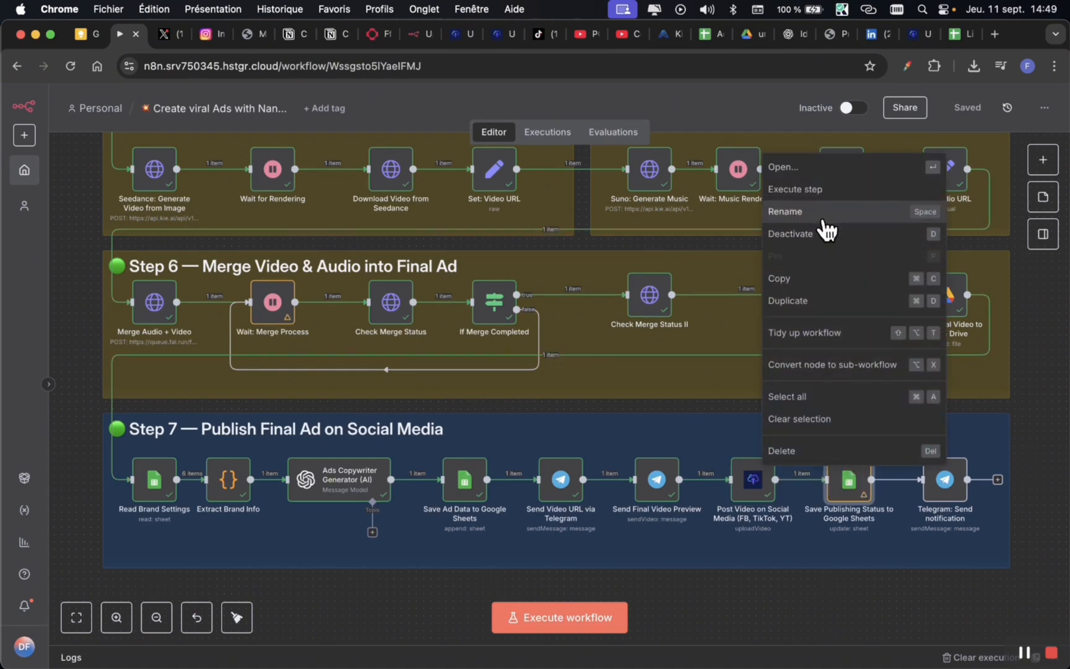
{"action": "left_click", "coordinate": [854, 167]}
{"action": "key", "text": "alt+Tab"}
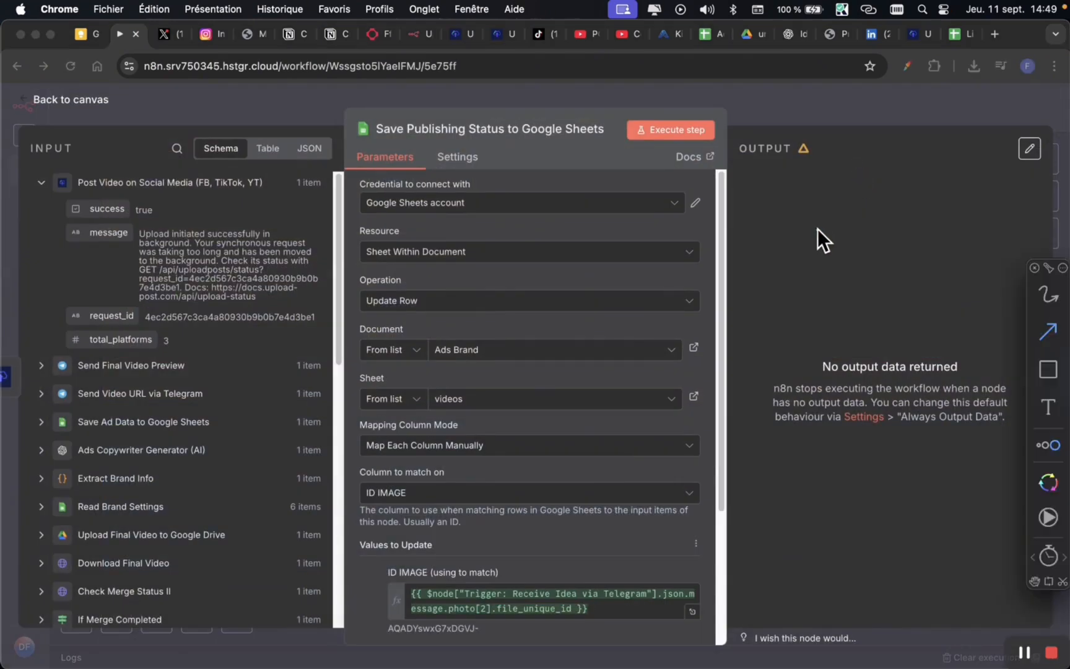
{"action": "scroll", "coordinate": [576, 417], "scroll_direction": "down", "scroll_amount": 5}
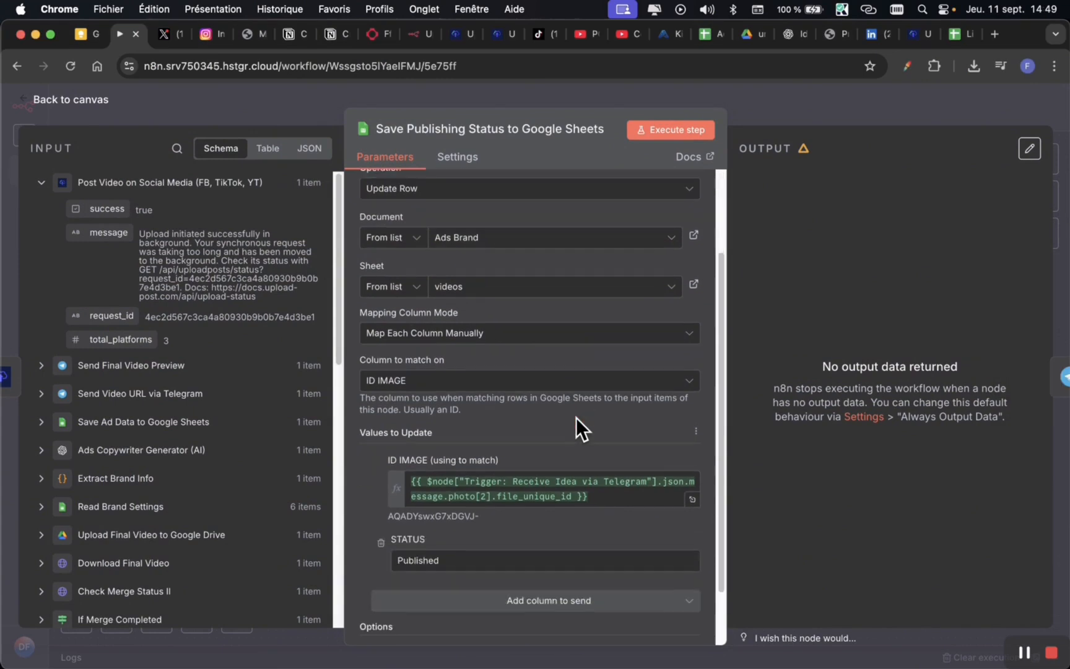
{"action": "key", "text": "alt+Tab"}
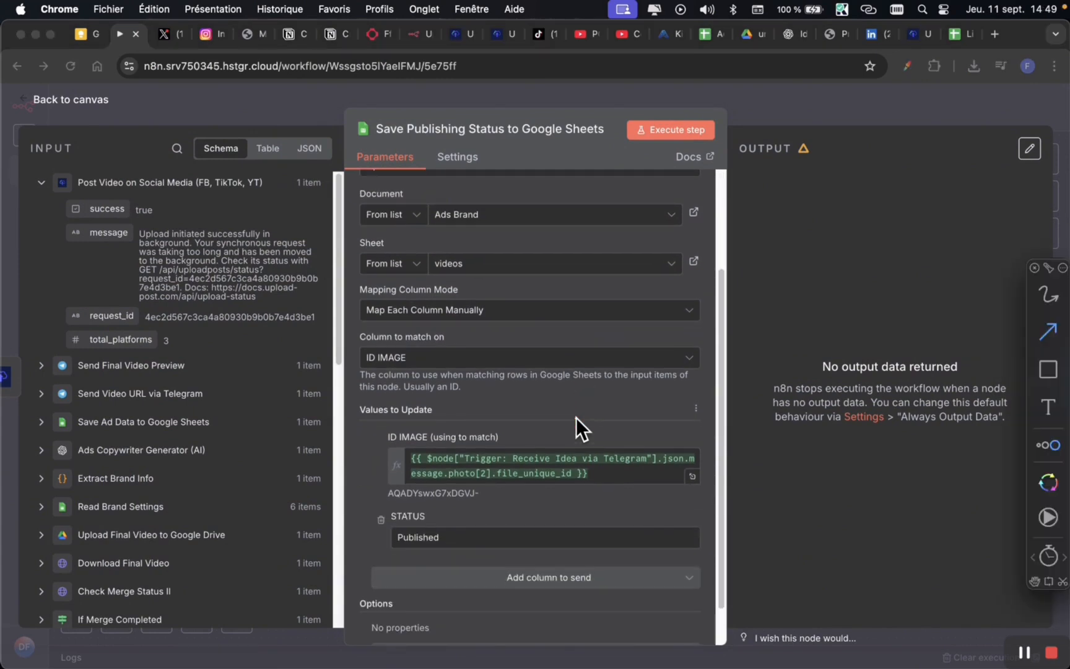
{"action": "left_click_drag", "start_coordinate": [895, 158], "coordinate": [483, 546]}
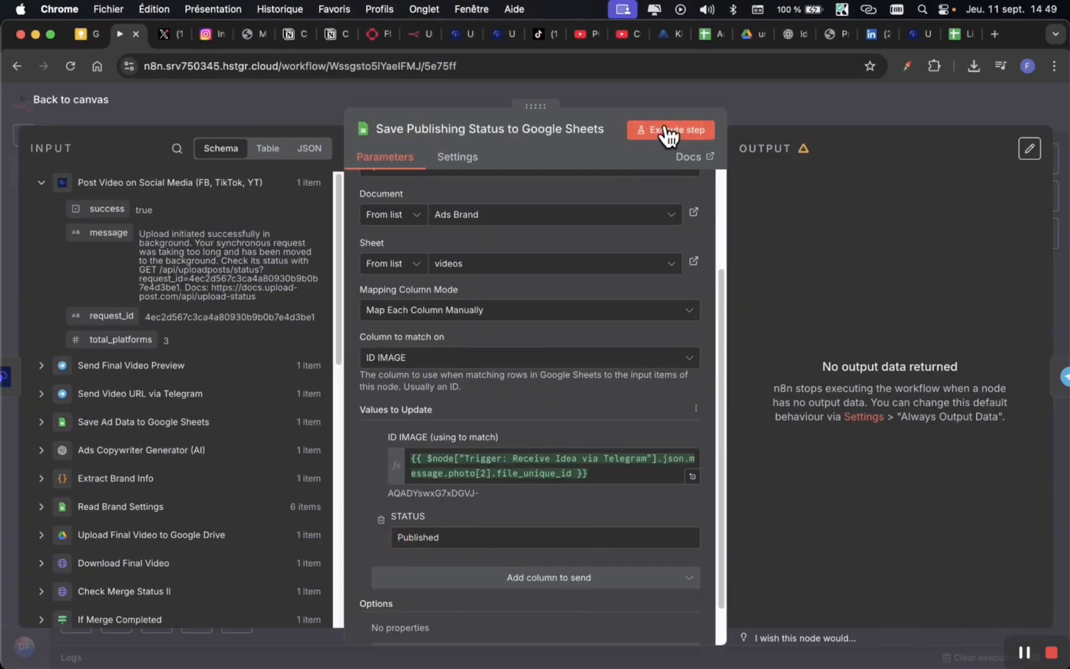
{"action": "left_click", "coordinate": [669, 131]}
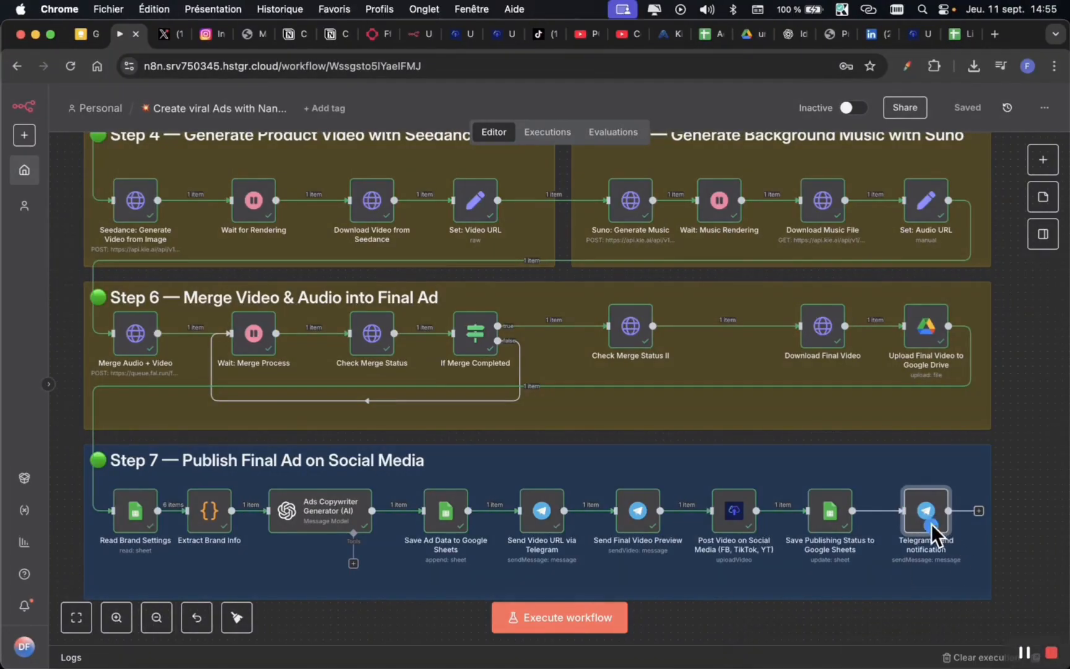
Open the Telegram: Send notification node and examine its credential, Chat ID expression and message text.
{"action": "right_click", "coordinate": [927, 509]}
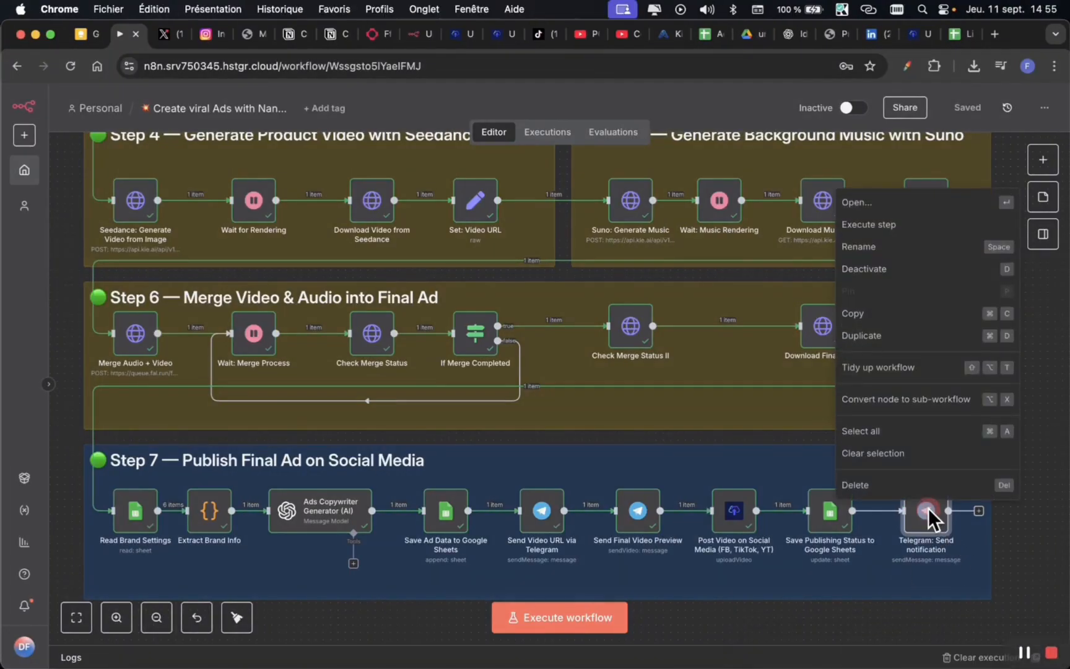
{"action": "left_click", "coordinate": [895, 201]}
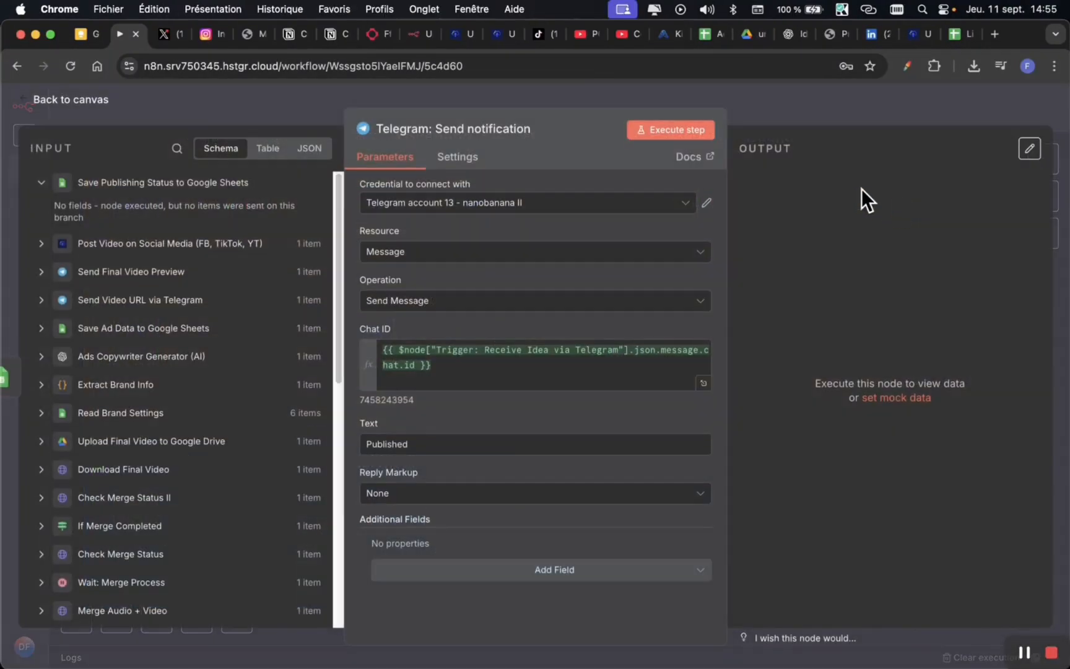
{"action": "mouse_move", "coordinate": [845, 114]}
{"action": "left_mouse_down"}
{"action": "mouse_move", "coordinate": [542, 145]}
{"action": "mouse_move", "coordinate": [496, 190]}
{"action": "left_mouse_up"}
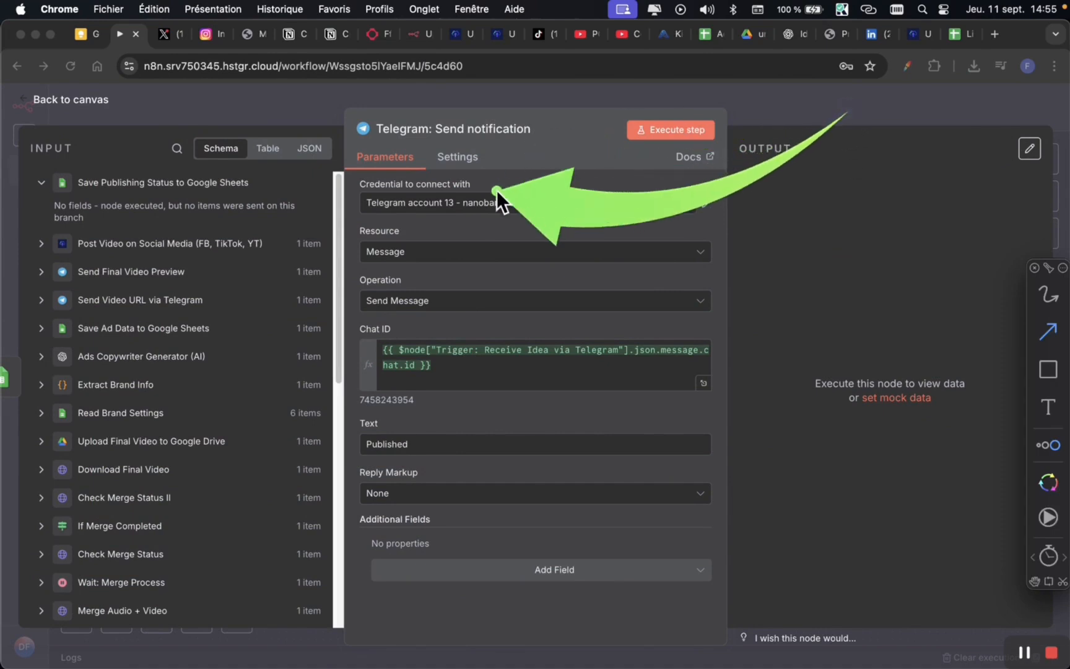
{"action": "mouse_move", "coordinate": [862, 298]}
{"action": "left_mouse_down"}
{"action": "mouse_move", "coordinate": [699, 433]}
{"action": "mouse_move", "coordinate": [417, 459]}
{"action": "mouse_move", "coordinate": [407, 447]}
{"action": "left_mouse_up"}
{"action": "key", "text": "s"}
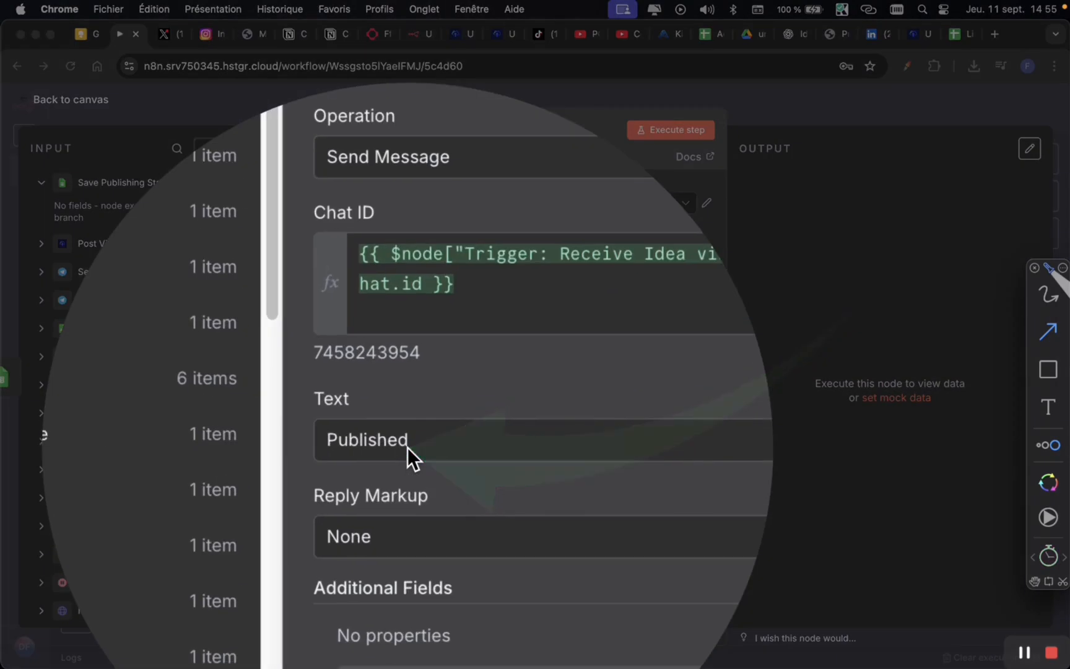
{"action": "left_click", "coordinate": [407, 447]}
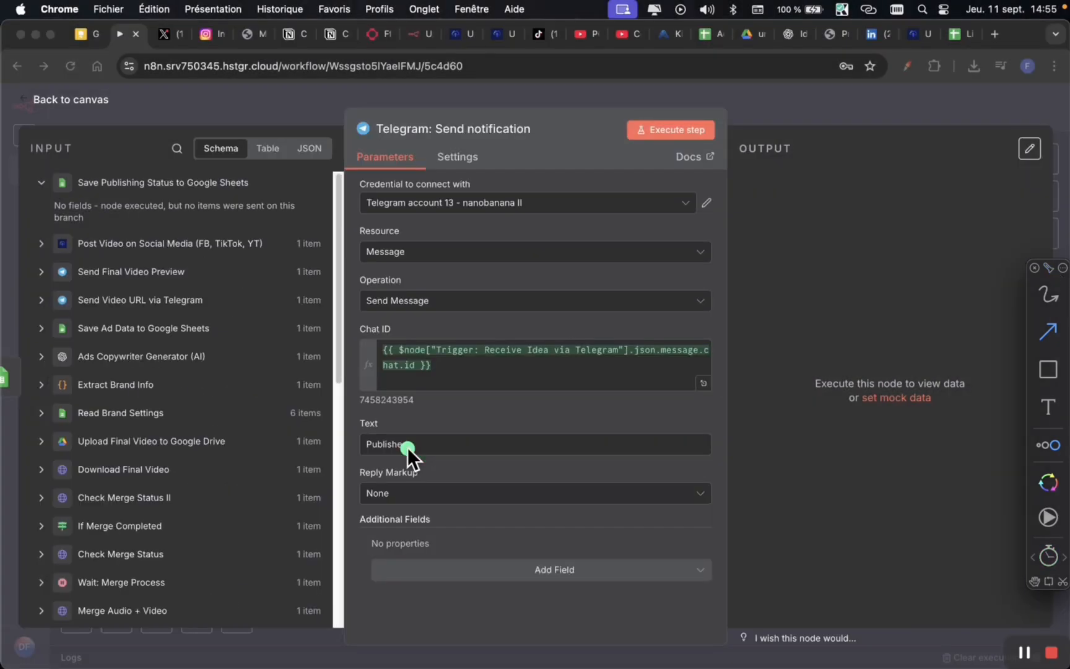
{"action": "left_click", "coordinate": [573, 100]}
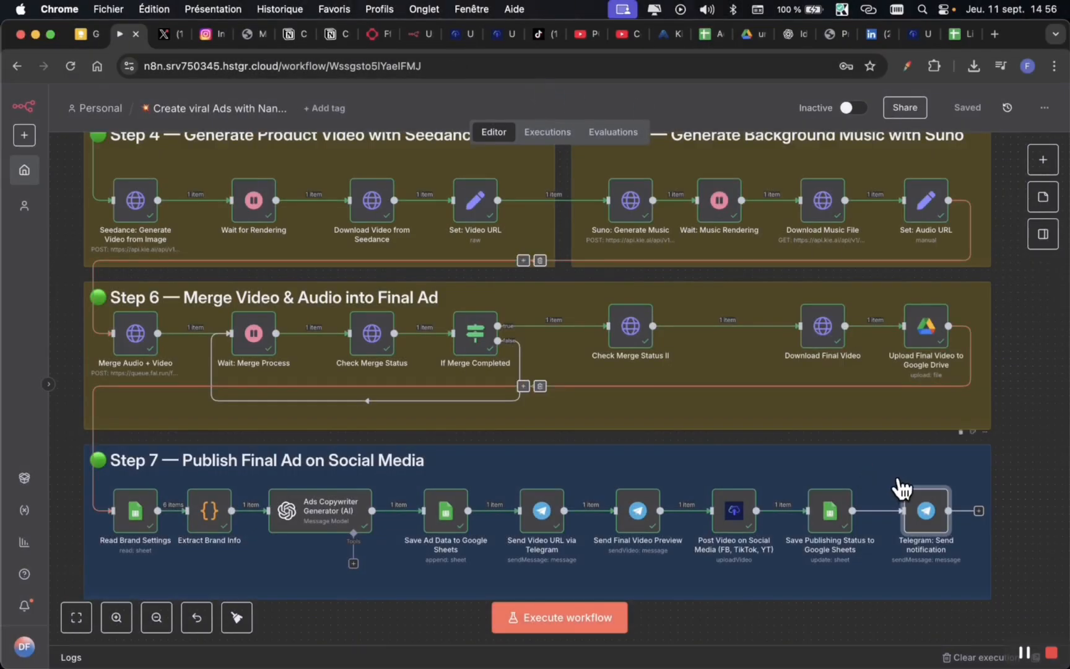
{"action": "right_click", "coordinate": [927, 511]}
{"action": "left_click", "coordinate": [881, 193]}
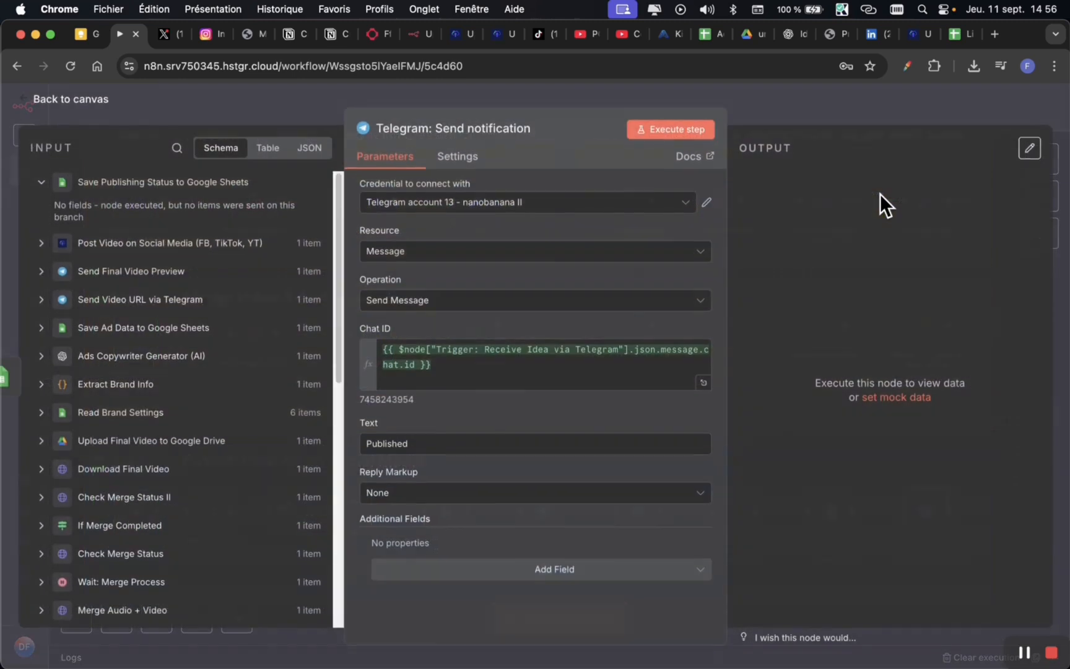
{"action": "left_click", "coordinate": [831, 100]}
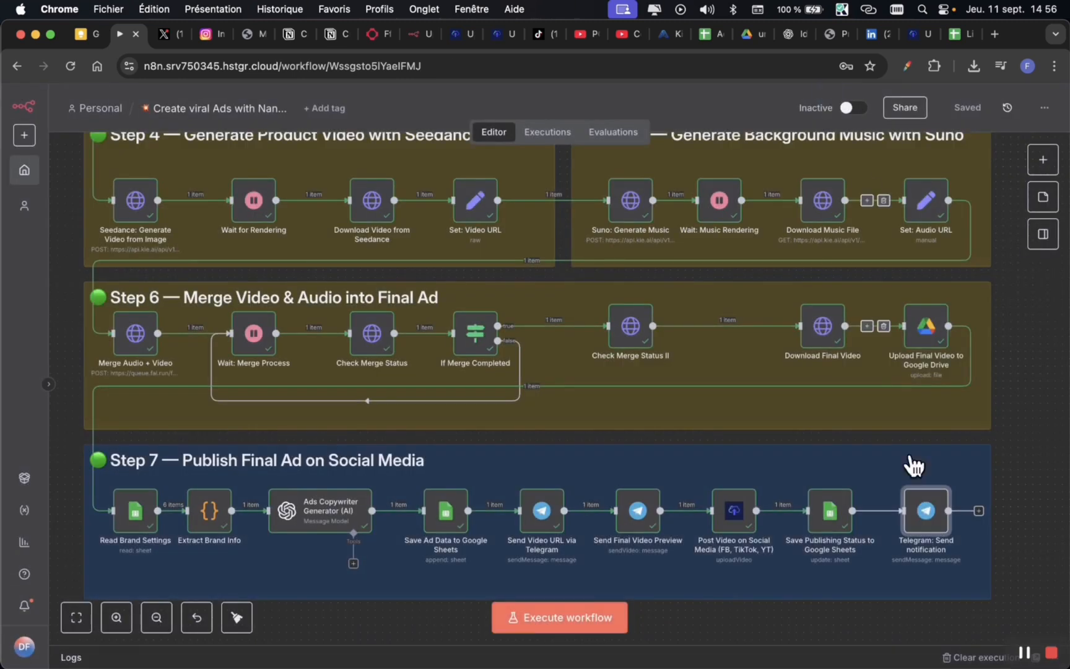
Execute only the Telegram: Send notification step from the workflow canvas.
{"action": "right_click", "coordinate": [925, 514]}
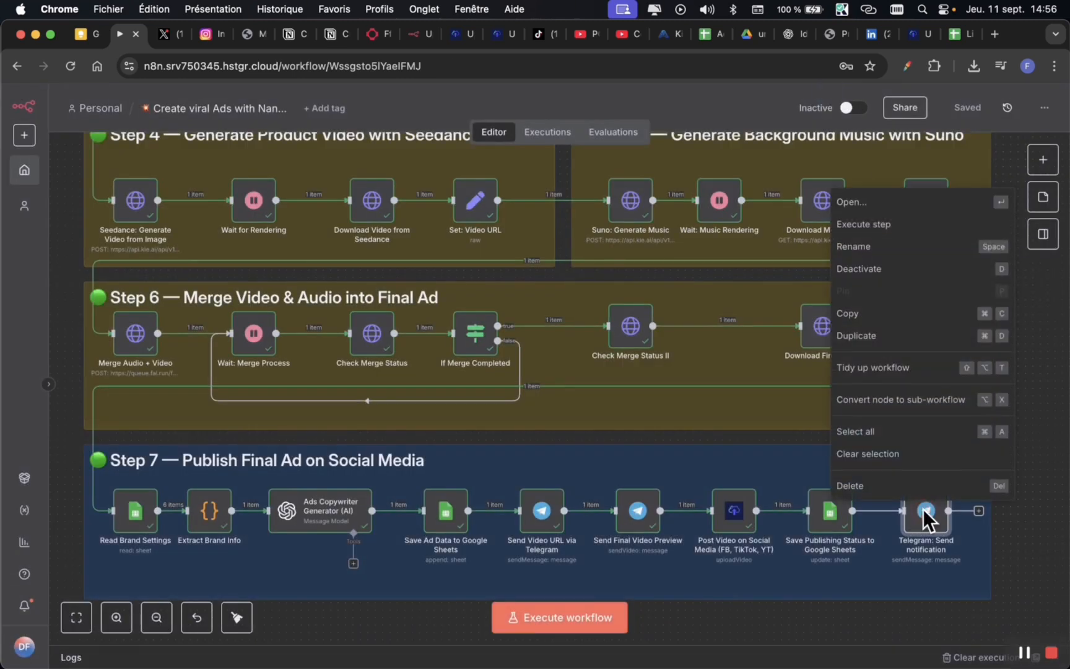
{"action": "left_click", "coordinate": [923, 223]}
{"action": "key", "text": "ctrl+Tab"}
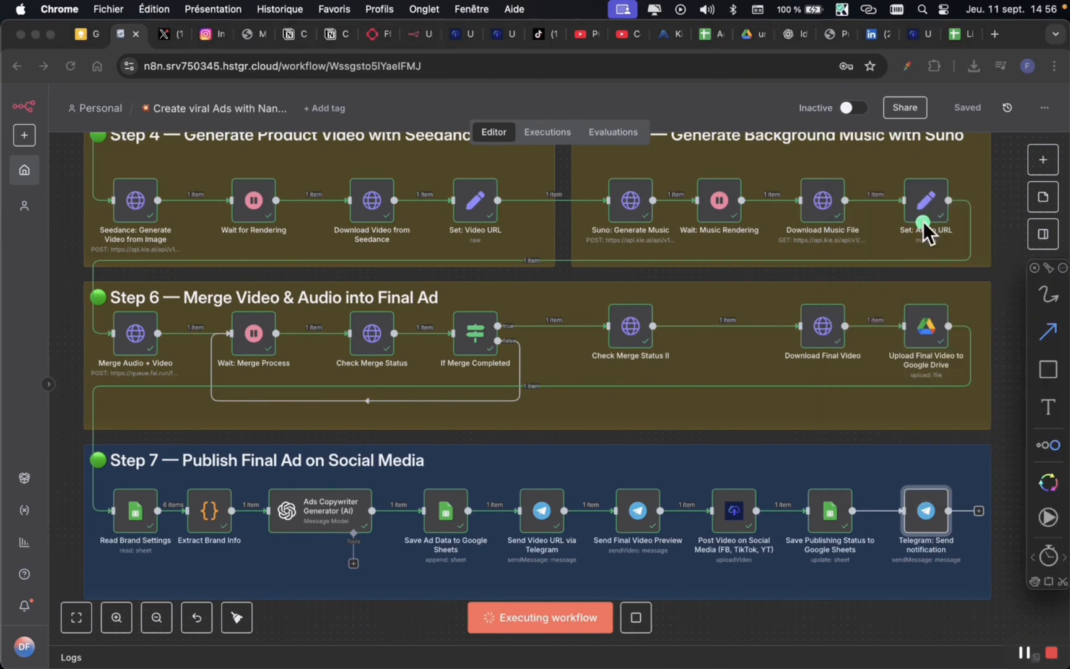
{"action": "key", "text": "z"}
{"action": "key", "text": "z"}
{"action": "key", "text": "Escape"}
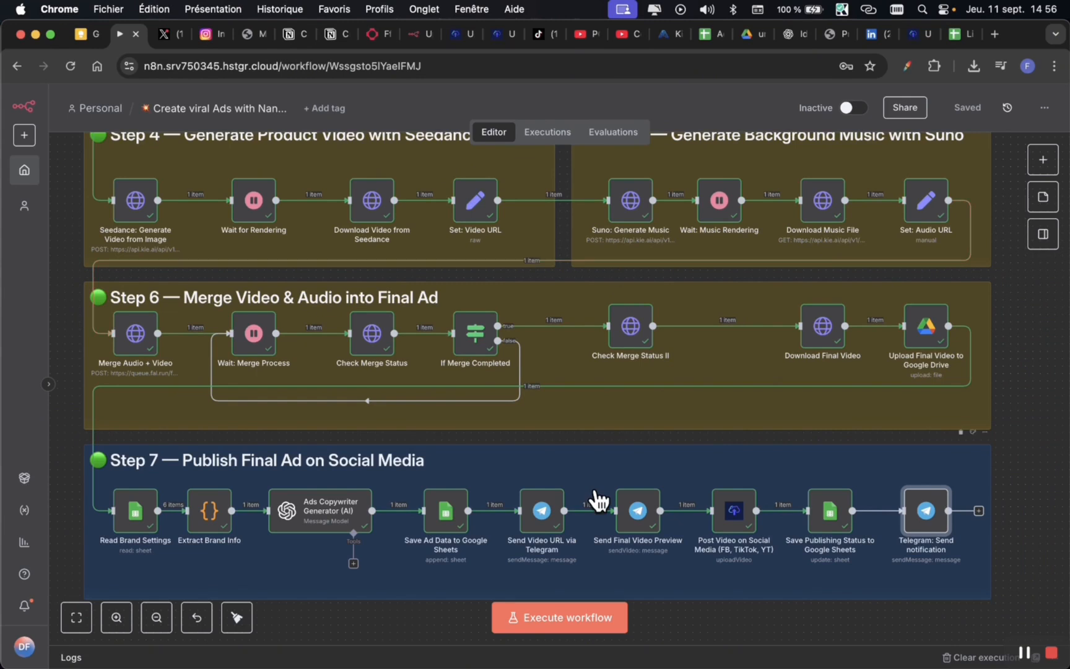
{"action": "key", "text": "ctrl+Tab"}
{"action": "mouse_move", "coordinate": [671, 304]}
{"action": "left_mouse_down"}
{"action": "mouse_move", "coordinate": [523, 554]}
{"action": "mouse_move", "coordinate": [556, 601]}
{"action": "left_mouse_up"}
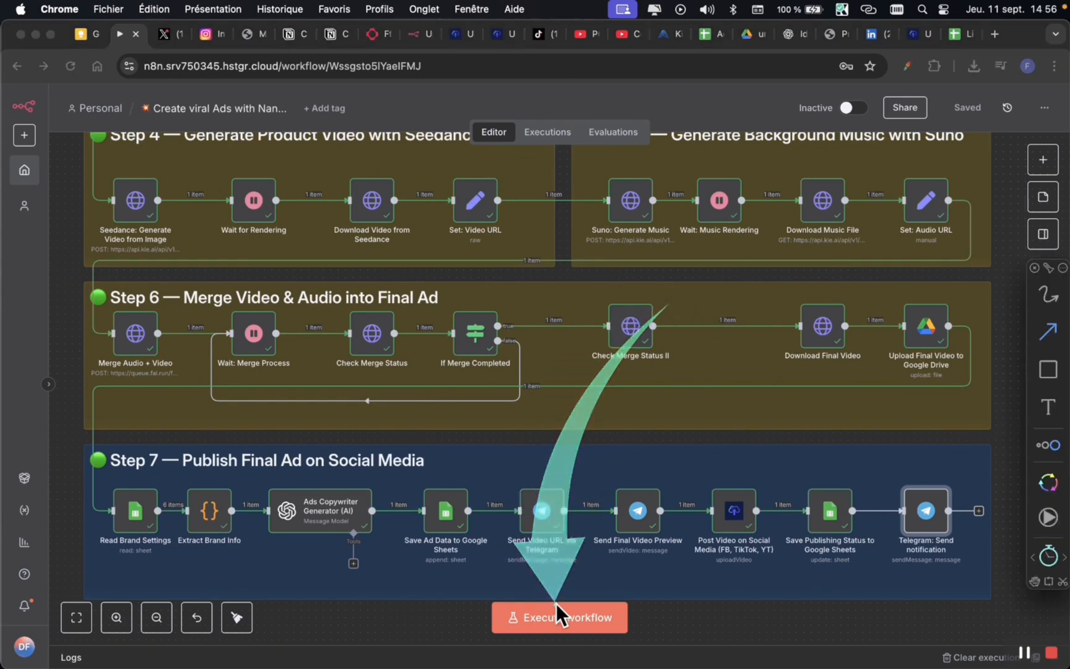
{"action": "left_click_drag", "start_coordinate": [443, 603], "coordinate": [420, 156]}
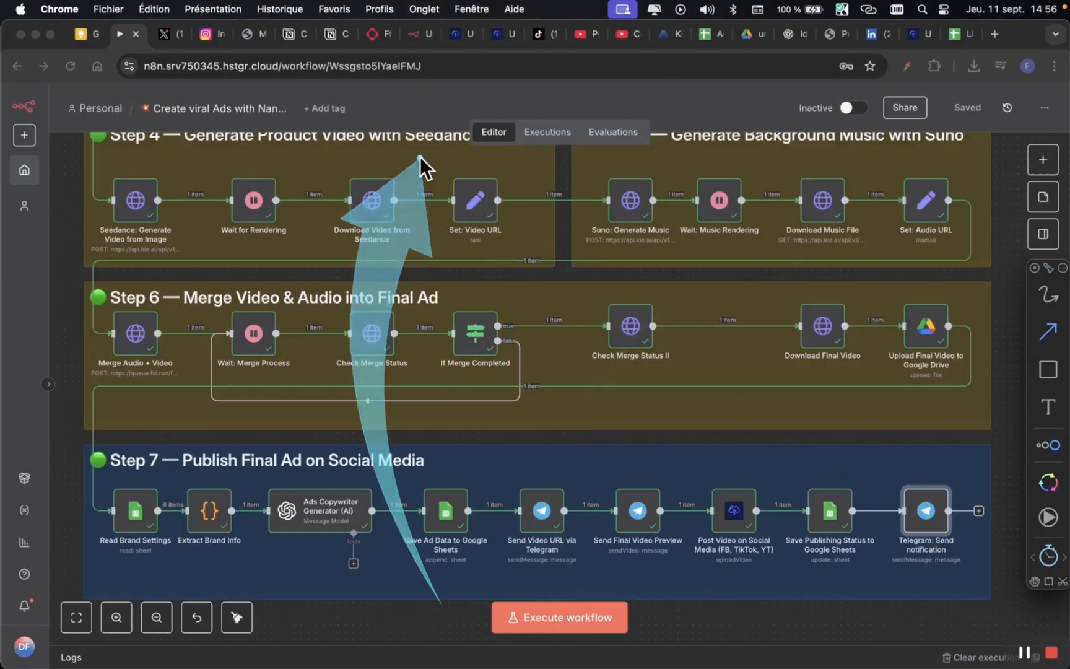